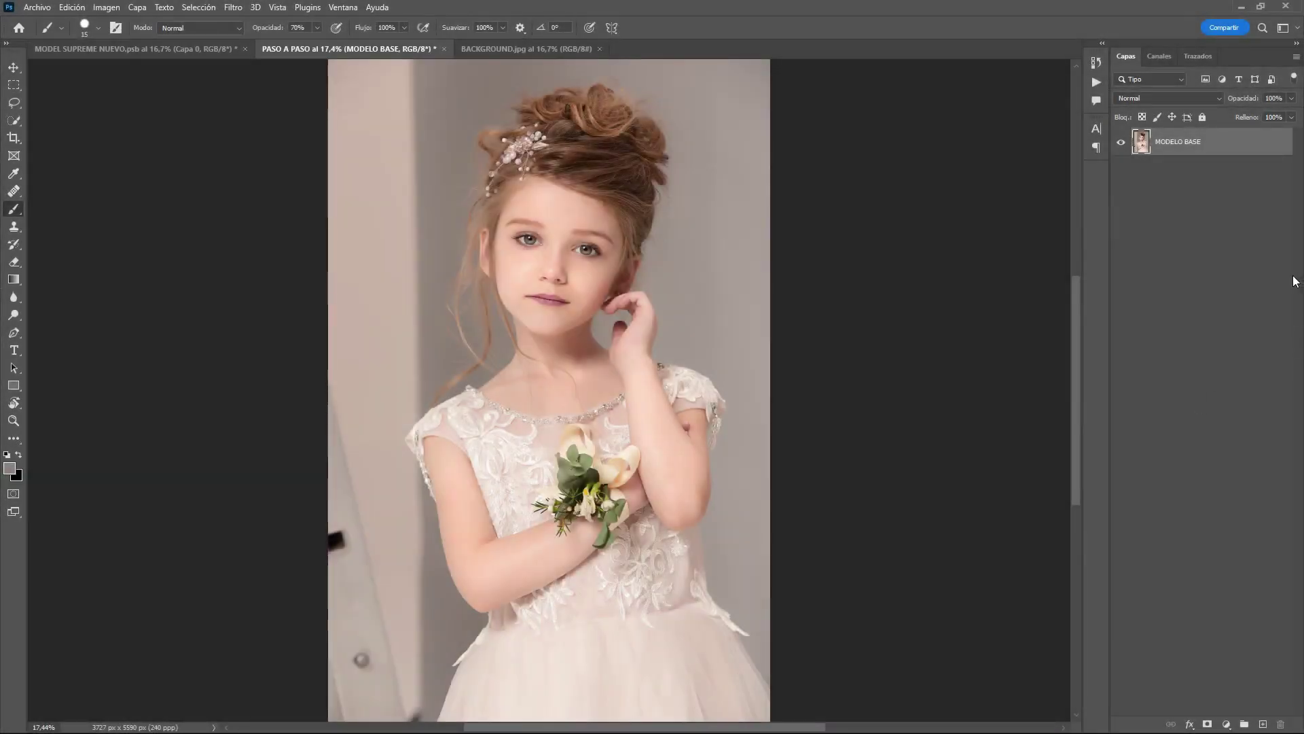
Step: Auto-select the girl with Select Subject, then invert the selection onto the background
{"action": "left_click", "coordinate": [208, 9]}
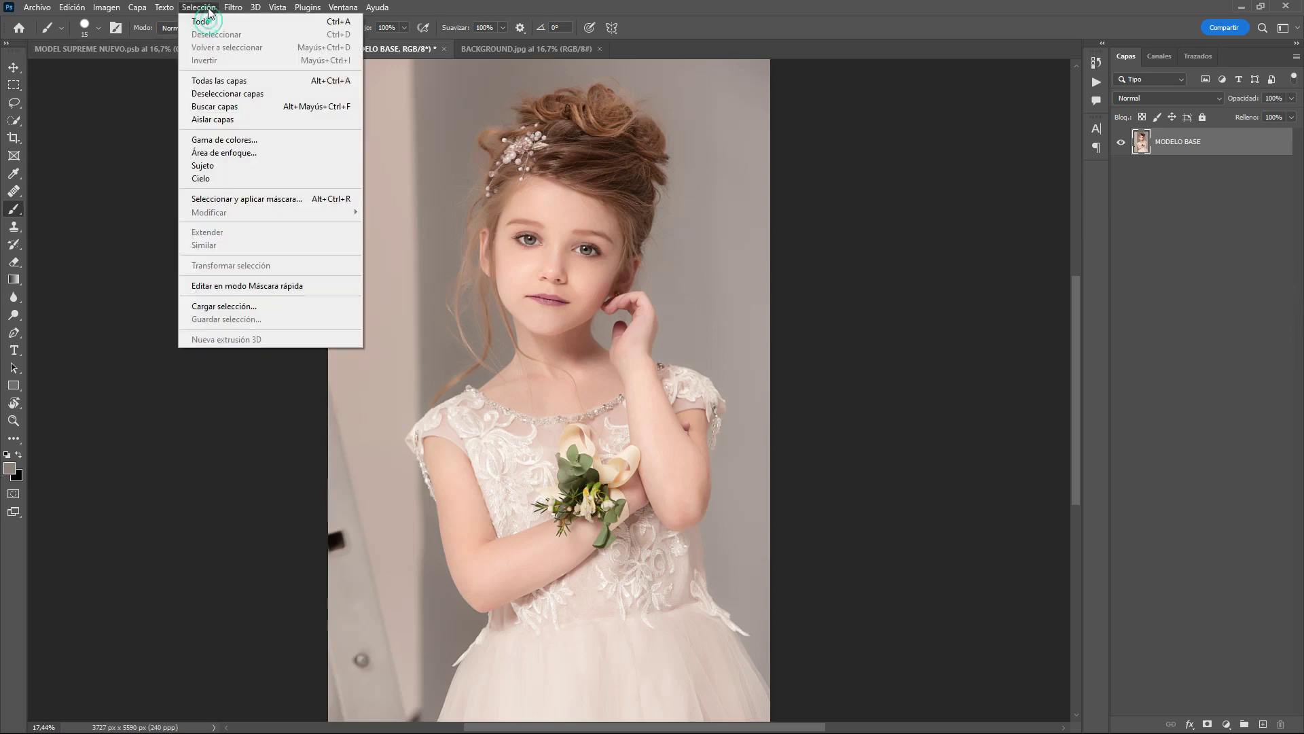
{"action": "left_click", "coordinate": [237, 167]}
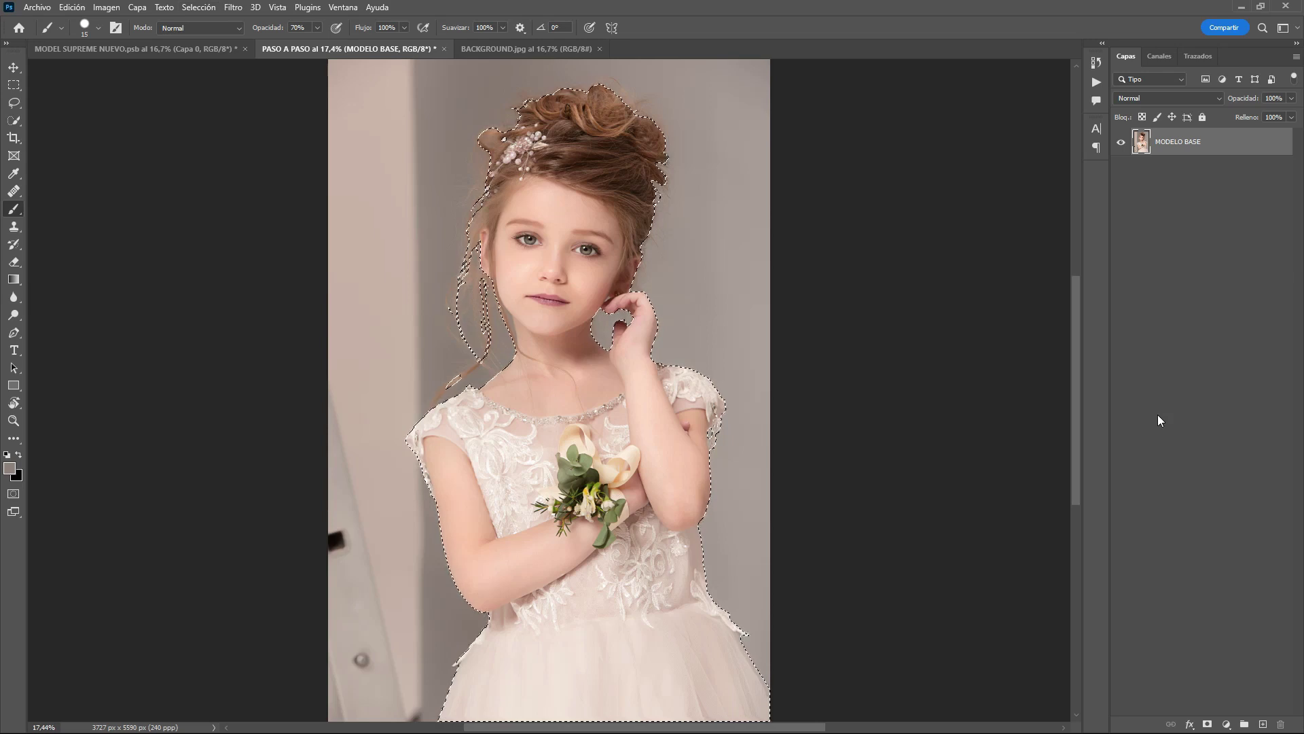
{"action": "left_click", "coordinate": [191, 8]}
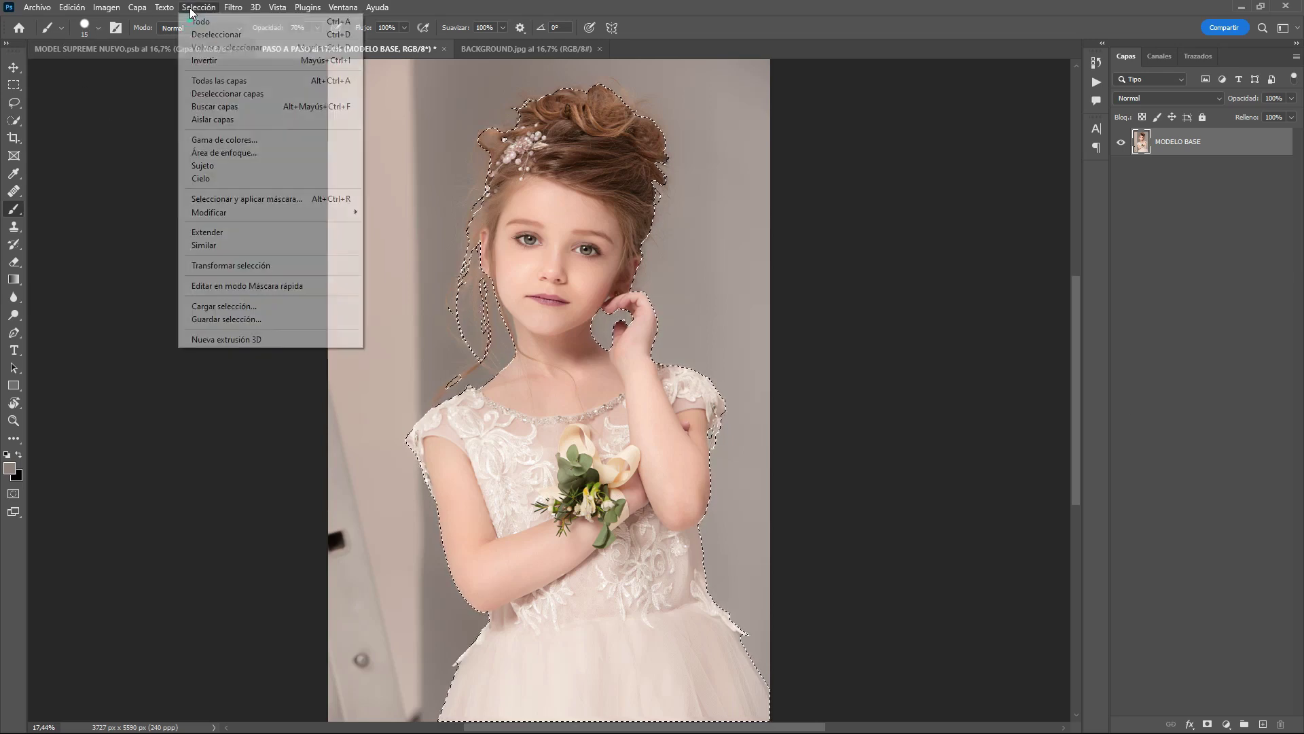
{"action": "left_click", "coordinate": [203, 61]}
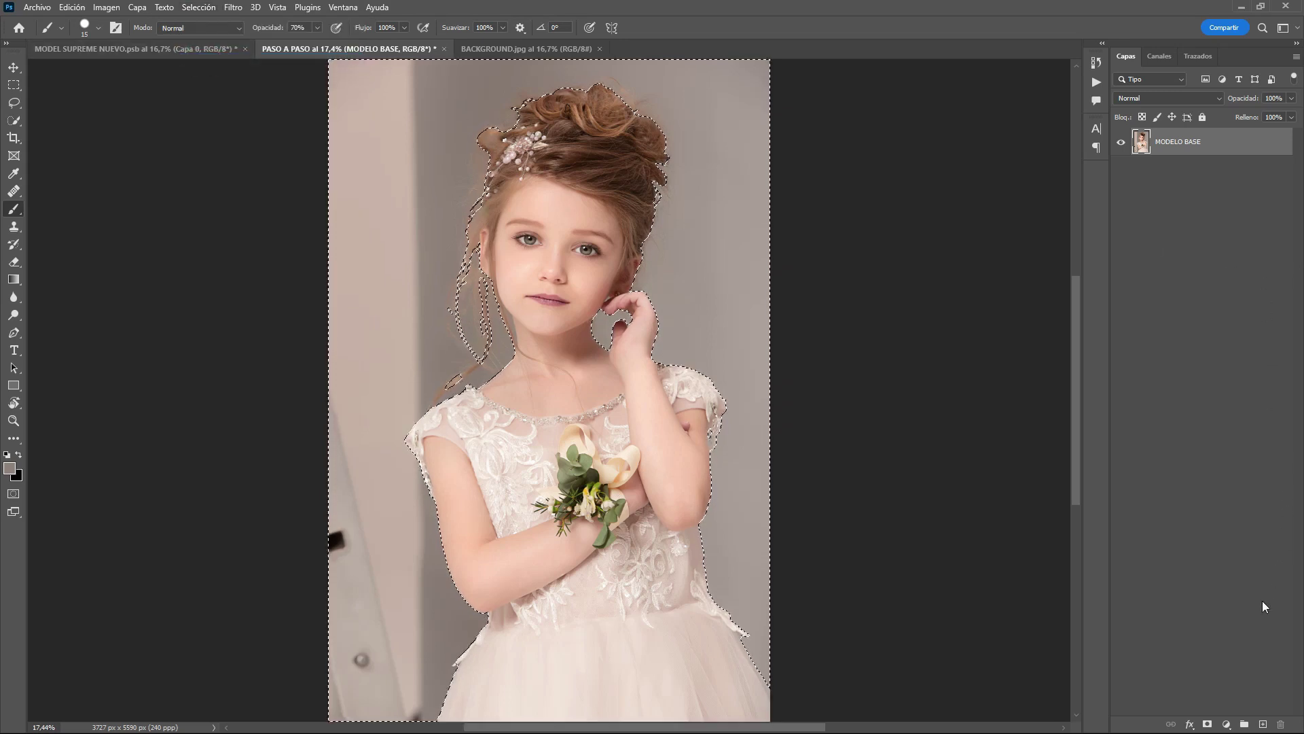
Step: Add an empty Capa 1 layer and sample the backdrop grey from MODELO BASE as paint colour
{"action": "left_click", "coordinate": [1263, 724]}
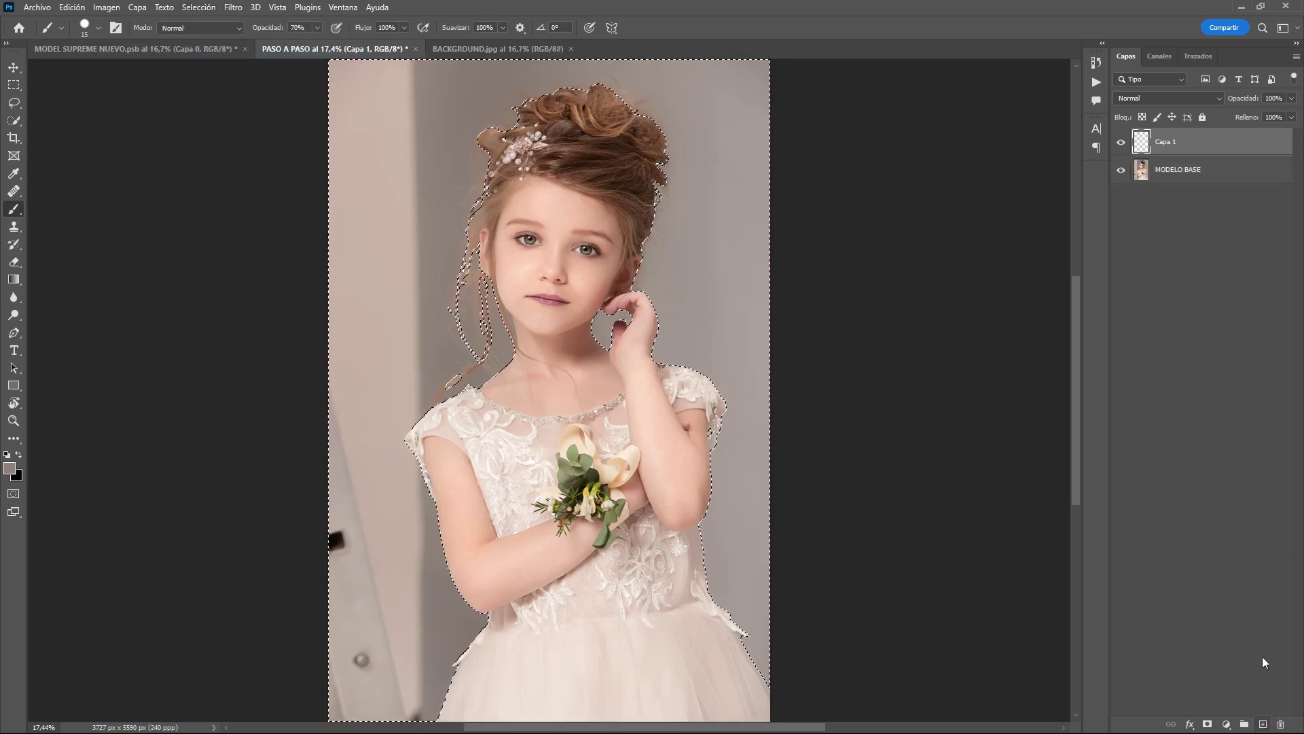
{"action": "left_click", "coordinate": [1194, 174]}
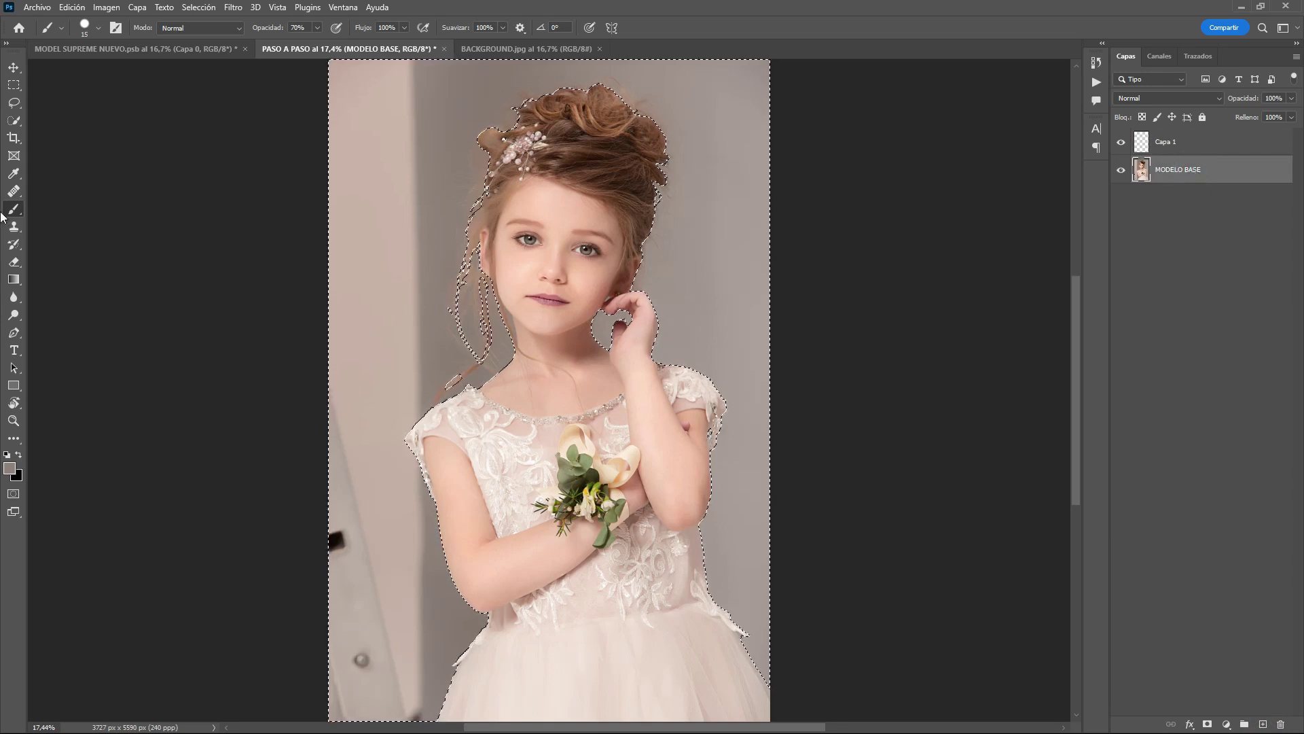
{"action": "left_click", "coordinate": [19, 175]}
{"action": "left_click", "coordinate": [447, 241]}
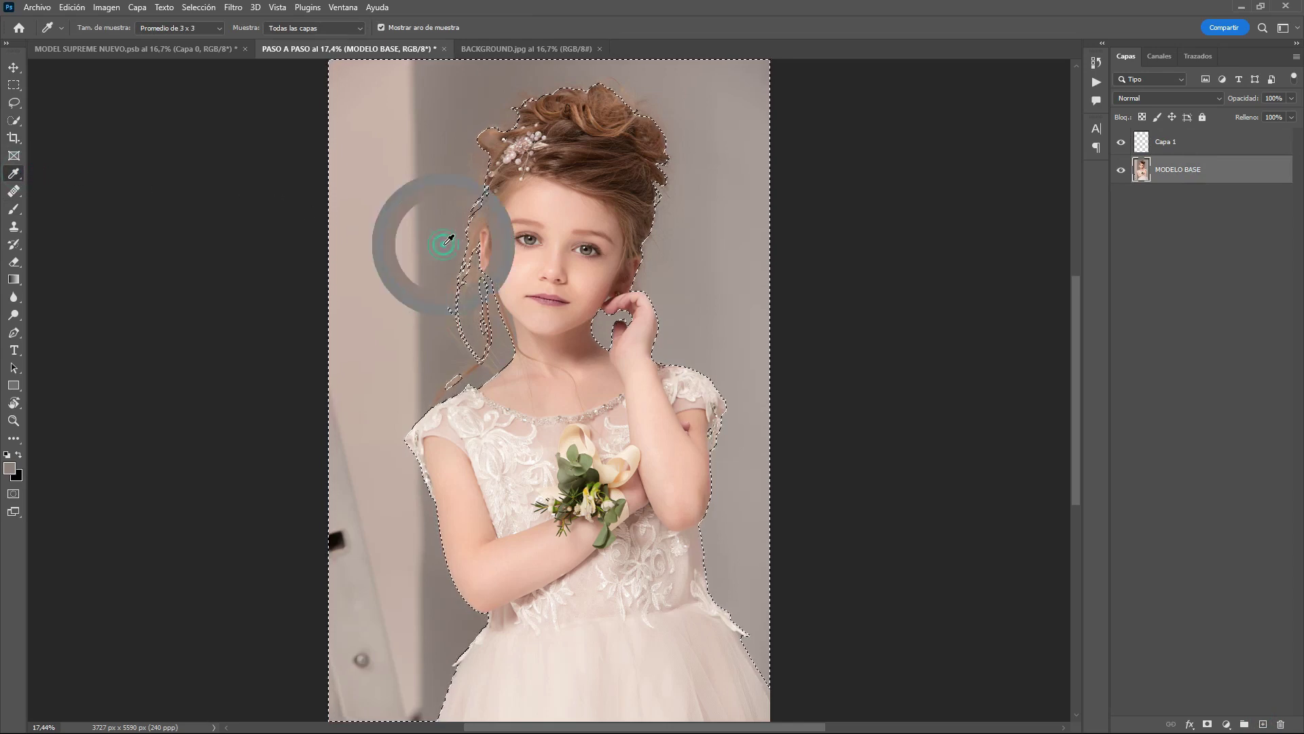
{"action": "left_click", "coordinate": [1178, 145]}
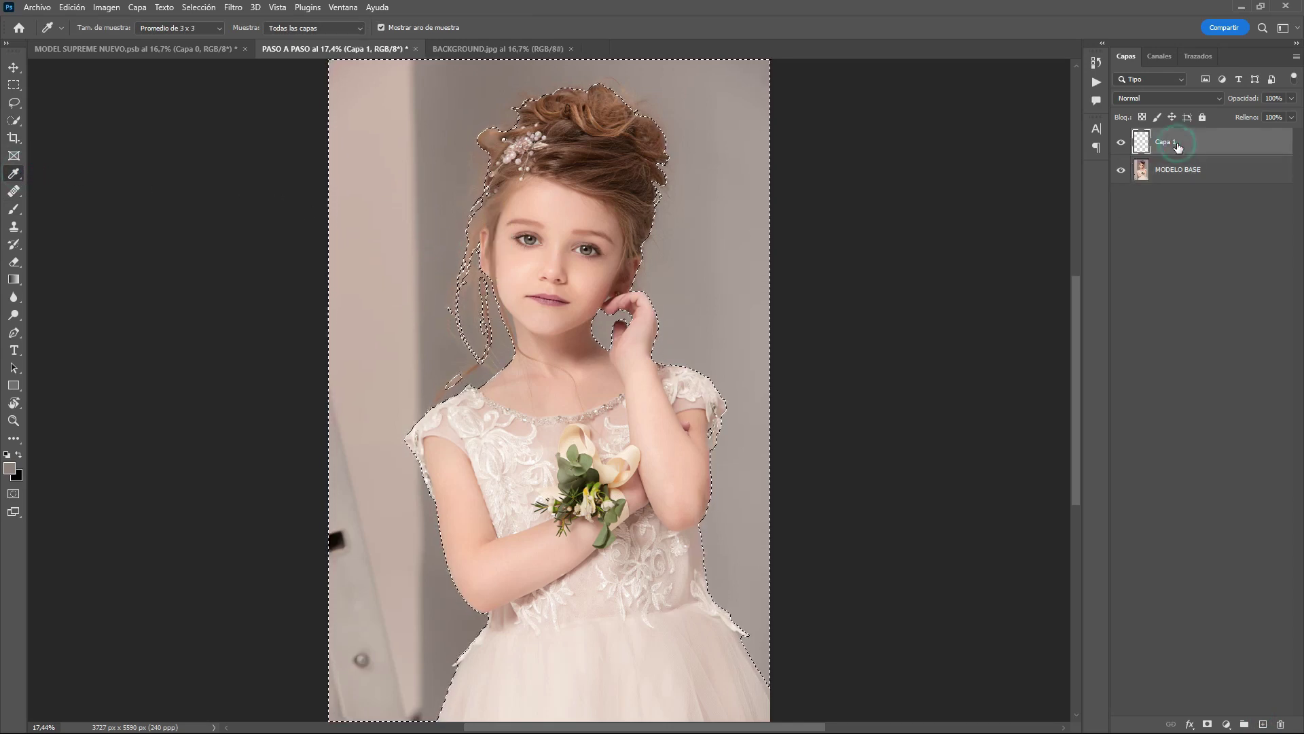
Step: Set up a hard round (Circular definido) brush enlarged to 497 px
{"action": "left_click", "coordinate": [13, 209]}
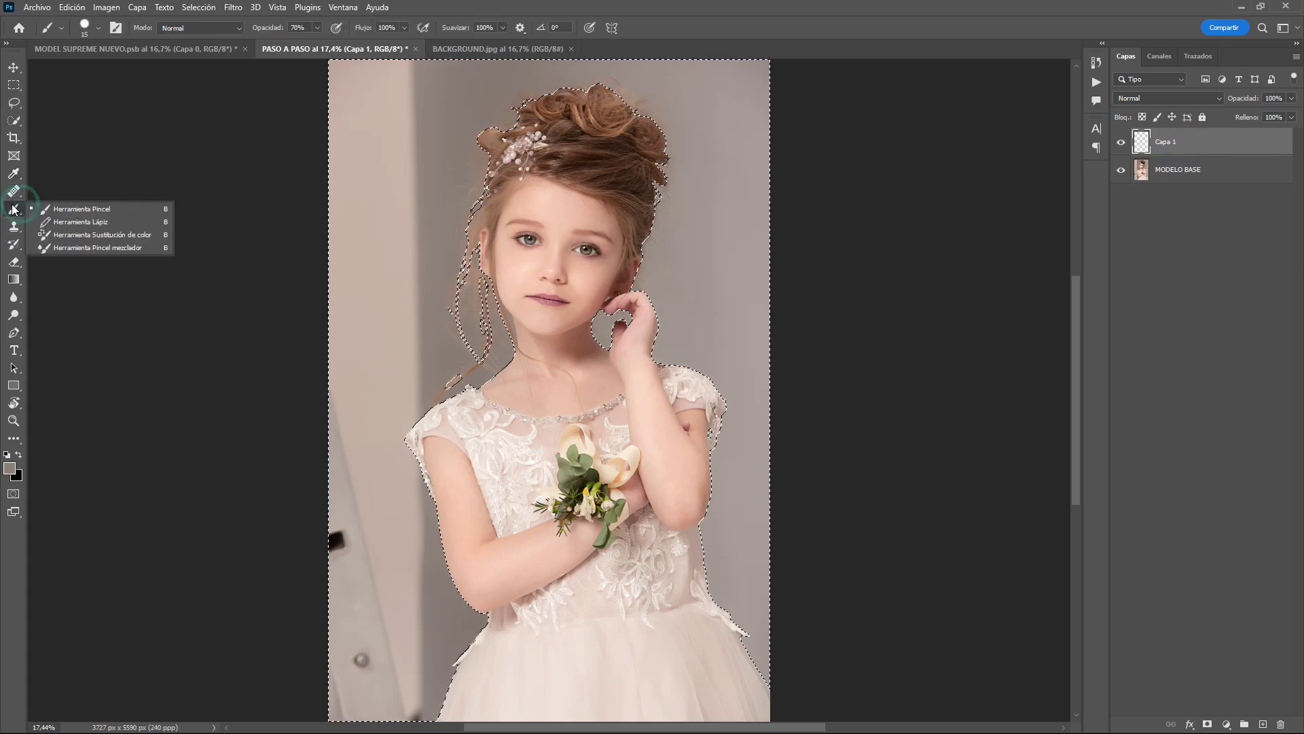
{"action": "left_click", "coordinate": [61, 210]}
{"action": "left_click", "coordinate": [97, 28]}
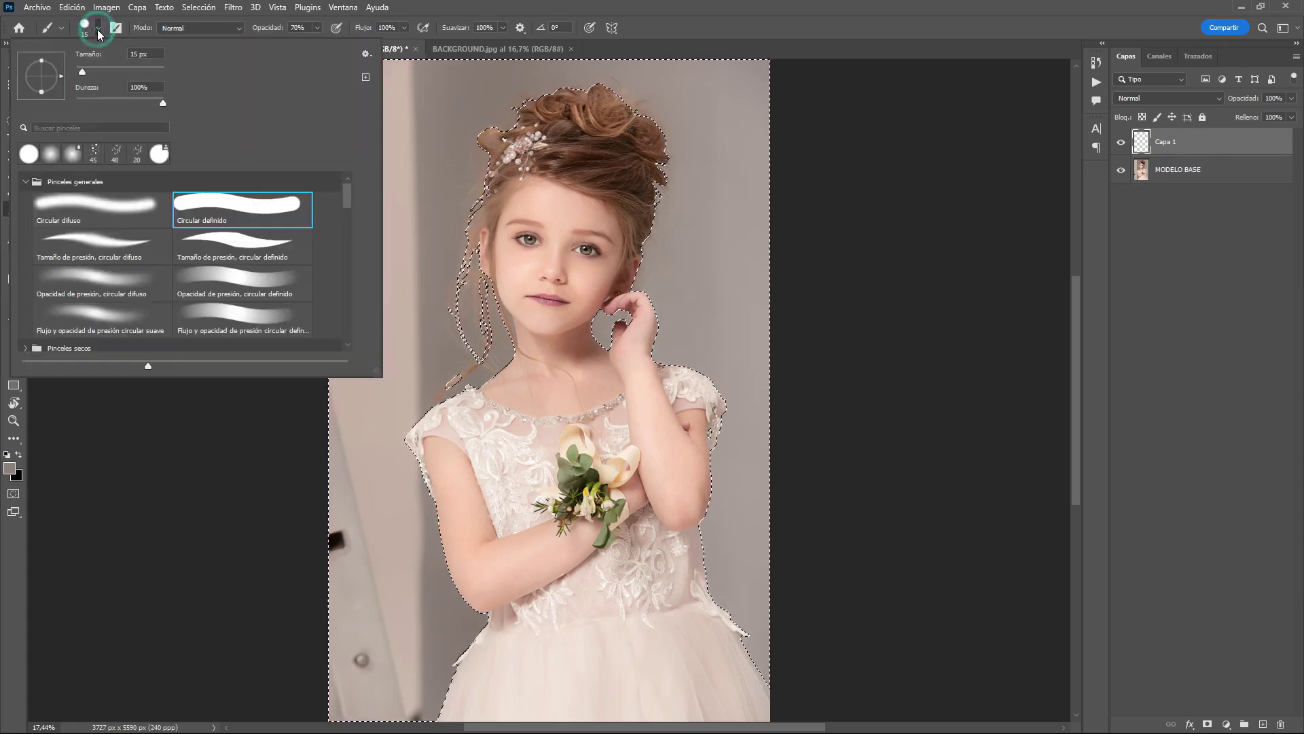
{"action": "left_click", "coordinate": [243, 199]}
{"action": "left_click", "coordinate": [124, 68]}
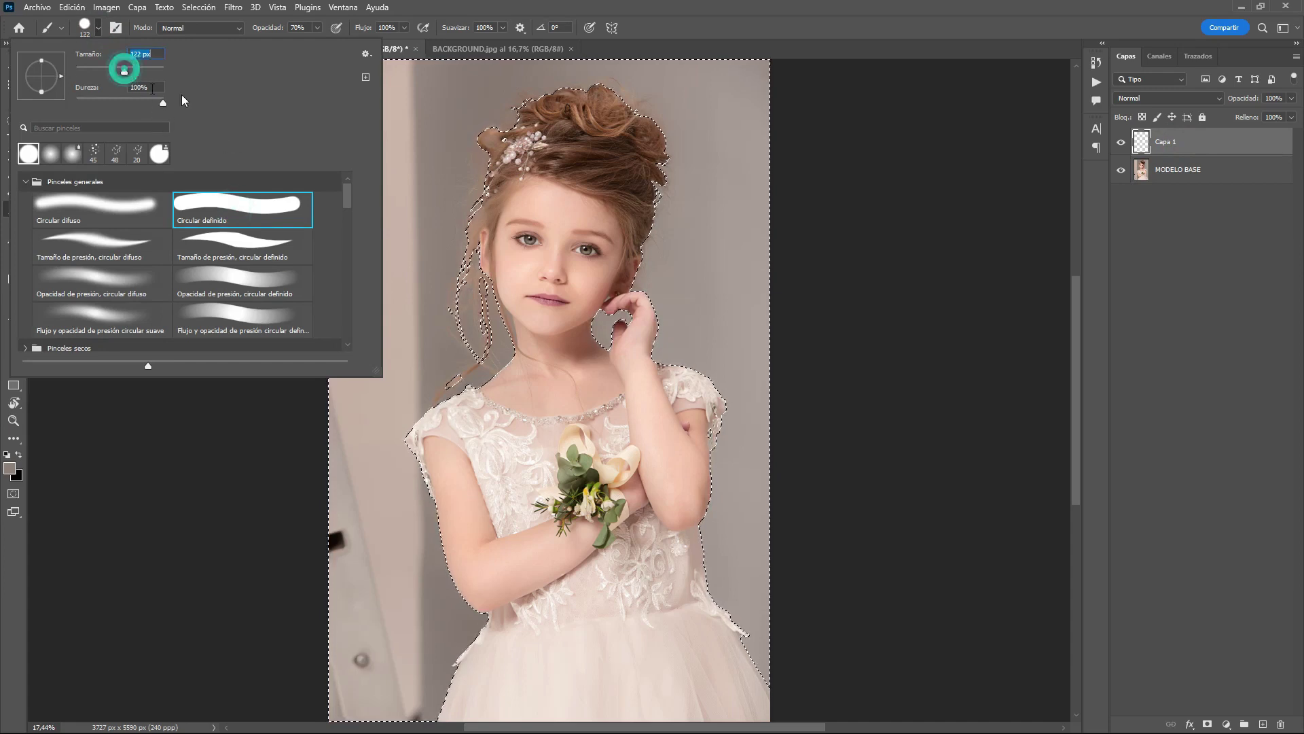
{"action": "left_click", "coordinate": [149, 69]}
{"action": "left_click", "coordinate": [153, 71]}
Step: Set the brush opacity to 100%
{"action": "left_click", "coordinate": [684, 15]}
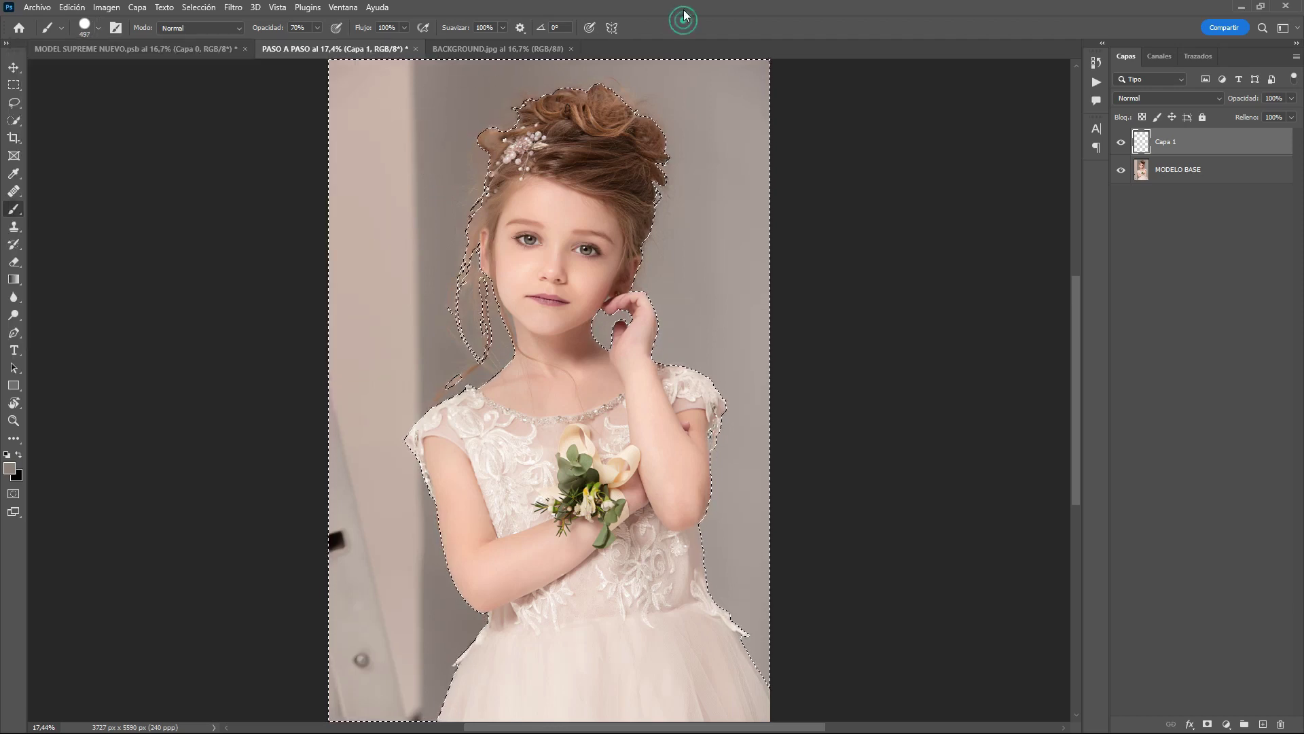
{"action": "left_click", "coordinate": [316, 29]}
{"action": "left_click_drag", "start_coordinate": [316, 42], "coordinate": [344, 43]}
{"action": "left_click", "coordinate": [683, 30]}
Step: Paint grey over the upper-left background, left edge and chair on Capa 1, then deselect
{"action": "left_click_drag", "start_coordinate": [396, 123], "coordinate": [398, 148]}
{"action": "mouse_move", "coordinate": [416, 101]}
{"action": "left_mouse_down"}
{"action": "mouse_move", "coordinate": [340, 123]}
{"action": "mouse_move", "coordinate": [335, 110]}
{"action": "mouse_move", "coordinate": [378, 227]}
{"action": "mouse_move", "coordinate": [413, 166]}
{"action": "mouse_move", "coordinate": [401, 380]}
{"action": "mouse_move", "coordinate": [356, 180]}
{"action": "mouse_move", "coordinate": [337, 300]}
{"action": "mouse_move", "coordinate": [334, 212]}
{"action": "mouse_move", "coordinate": [341, 398]}
{"action": "mouse_move", "coordinate": [358, 408]}
{"action": "mouse_move", "coordinate": [378, 364]}
{"action": "mouse_move", "coordinate": [373, 408]}
{"action": "mouse_move", "coordinate": [416, 422]}
{"action": "mouse_move", "coordinate": [399, 422]}
{"action": "mouse_move", "coordinate": [373, 539]}
{"action": "mouse_move", "coordinate": [355, 442]}
{"action": "mouse_move", "coordinate": [314, 480]}
{"action": "mouse_move", "coordinate": [330, 406]}
{"action": "mouse_move", "coordinate": [326, 679]}
{"action": "mouse_move", "coordinate": [349, 553]}
{"action": "mouse_move", "coordinate": [367, 597]}
{"action": "mouse_move", "coordinate": [392, 530]}
{"action": "mouse_move", "coordinate": [418, 537]}
{"action": "mouse_move", "coordinate": [397, 585]}
{"action": "mouse_move", "coordinate": [405, 689]}
{"action": "mouse_move", "coordinate": [364, 688]}
{"action": "mouse_move", "coordinate": [431, 582]}
{"action": "mouse_move", "coordinate": [453, 629]}
{"action": "mouse_move", "coordinate": [436, 562]}
{"action": "mouse_move", "coordinate": [455, 659]}
{"action": "left_mouse_up"}
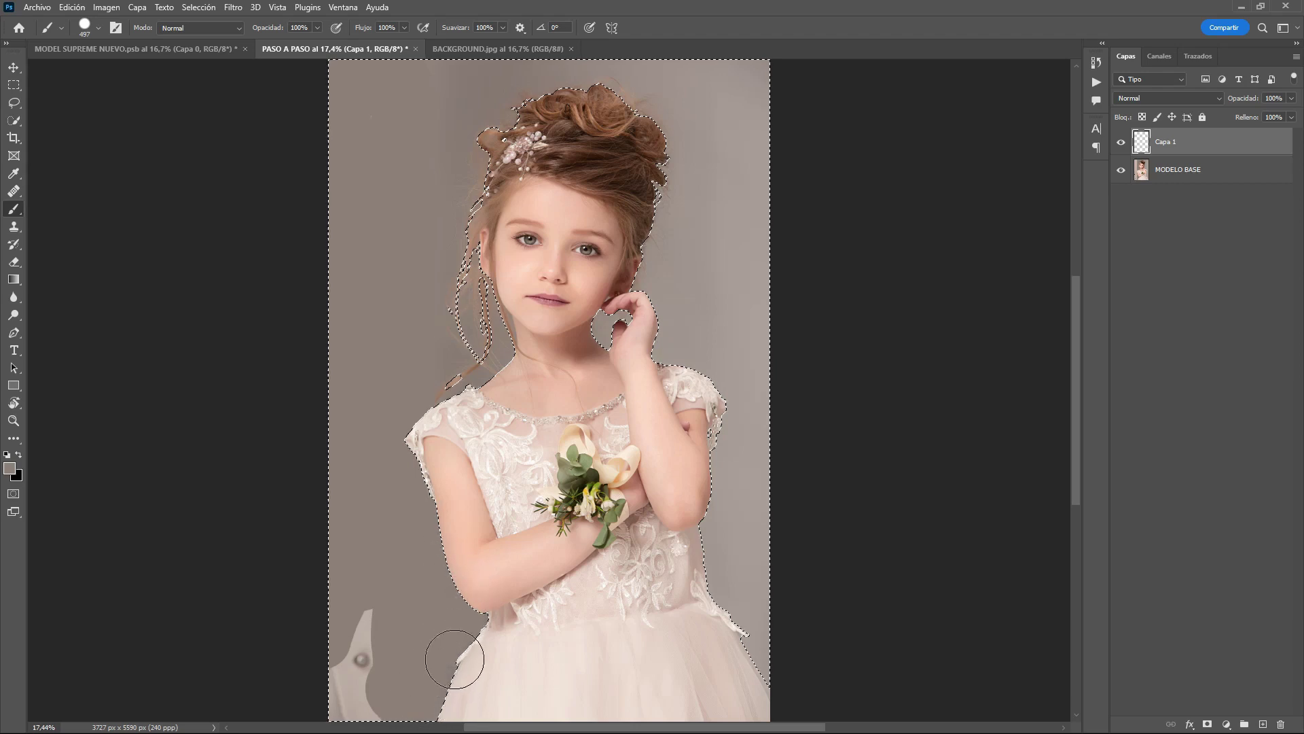
{"action": "mouse_move", "coordinate": [353, 542]}
{"action": "left_mouse_down"}
{"action": "mouse_move", "coordinate": [329, 699]}
{"action": "mouse_move", "coordinate": [376, 700]}
{"action": "mouse_move", "coordinate": [329, 707]}
{"action": "mouse_move", "coordinate": [373, 699]}
{"action": "left_mouse_up"}
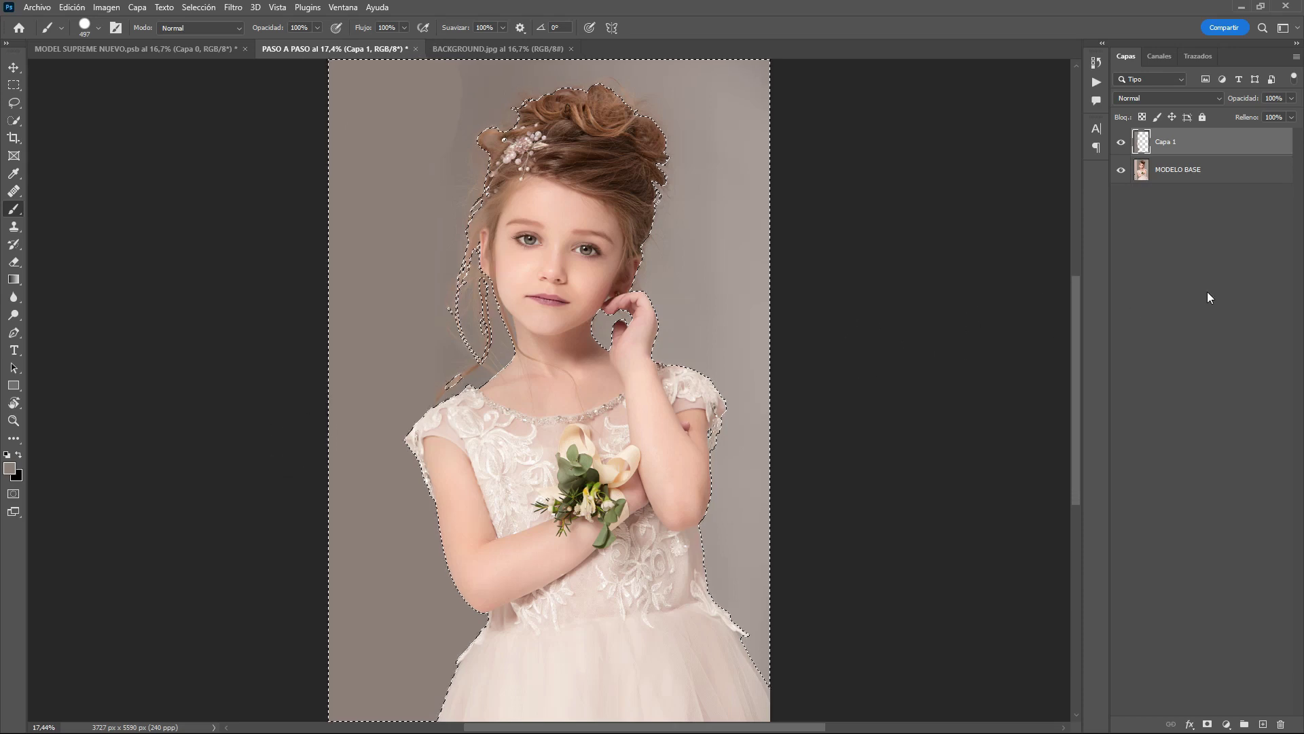
{"action": "key", "text": "ctrl+d"}
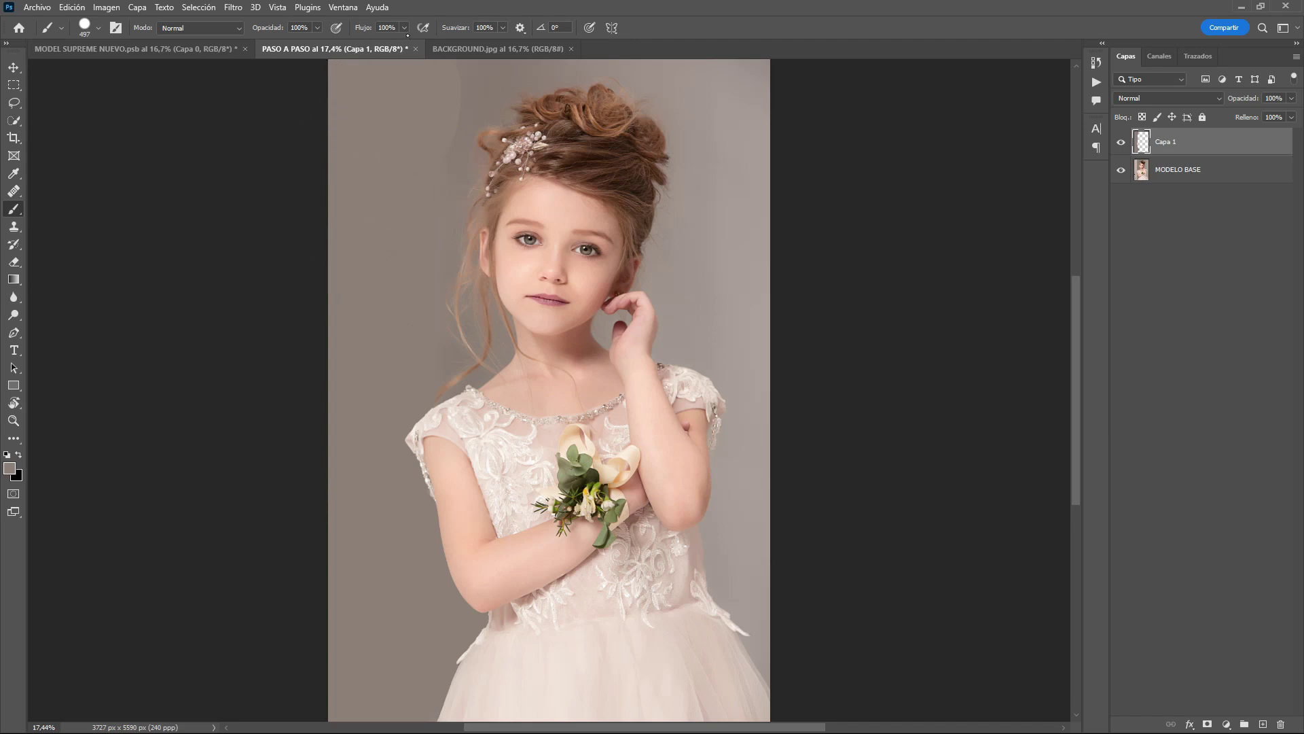
Step: Blend the grey seams at 24% flow with a 0%-hardness soft brush; rename Capa 1 RELLENO BORDE
{"action": "left_click", "coordinate": [404, 28]}
{"action": "left_click", "coordinate": [358, 43]}
{"action": "left_click_drag", "start_coordinate": [453, 82], "coordinate": [453, 105]}
{"action": "left_click", "coordinate": [98, 28]}
{"action": "left_click", "coordinate": [89, 207]}
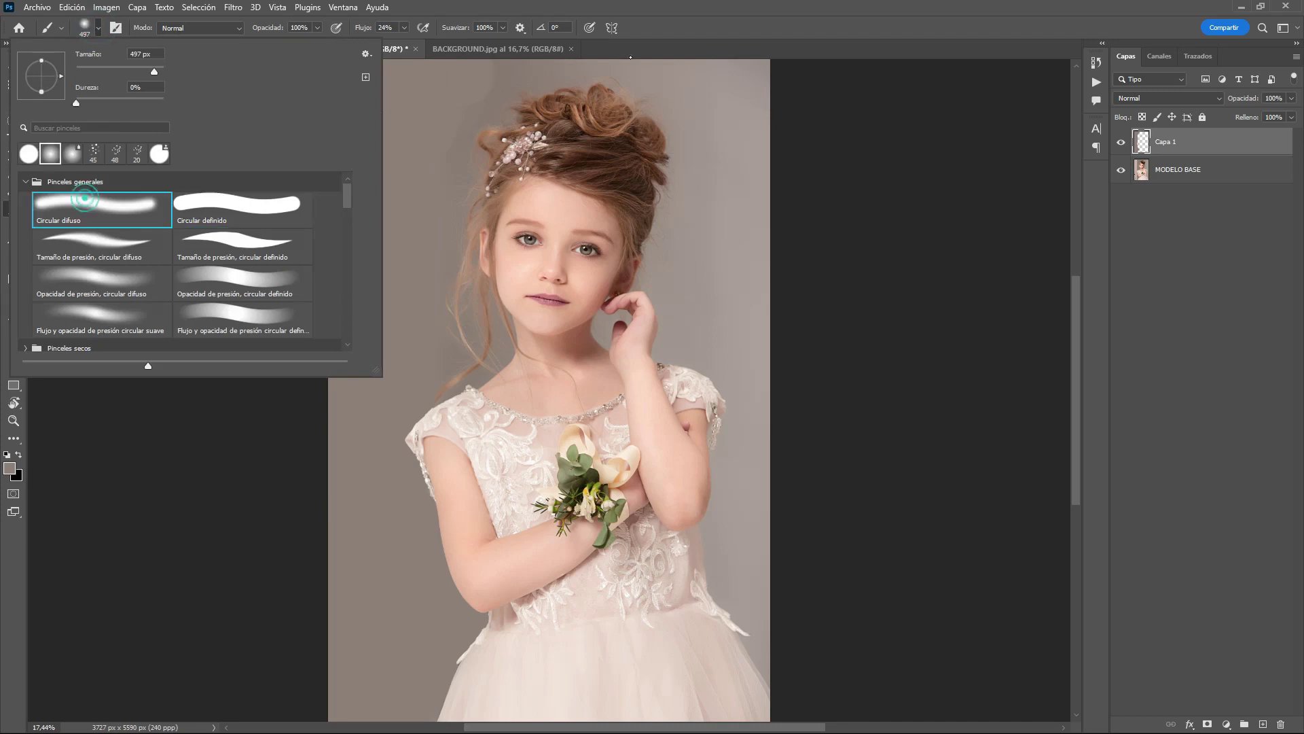
{"action": "key", "text": "Return"}
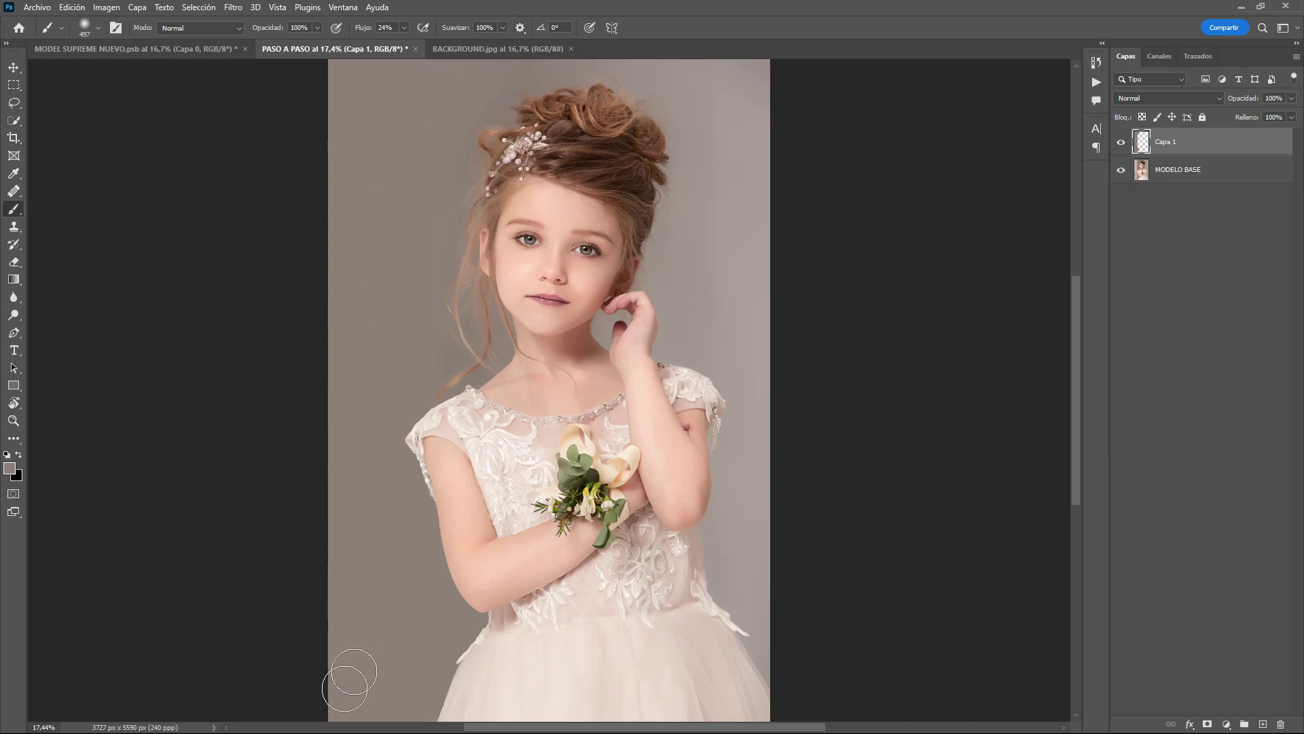
{"action": "double_click", "coordinate": [1165, 143]}
{"action": "type", "text": "RELLENO BORDE"}
{"action": "left_click", "coordinate": [1233, 144]}
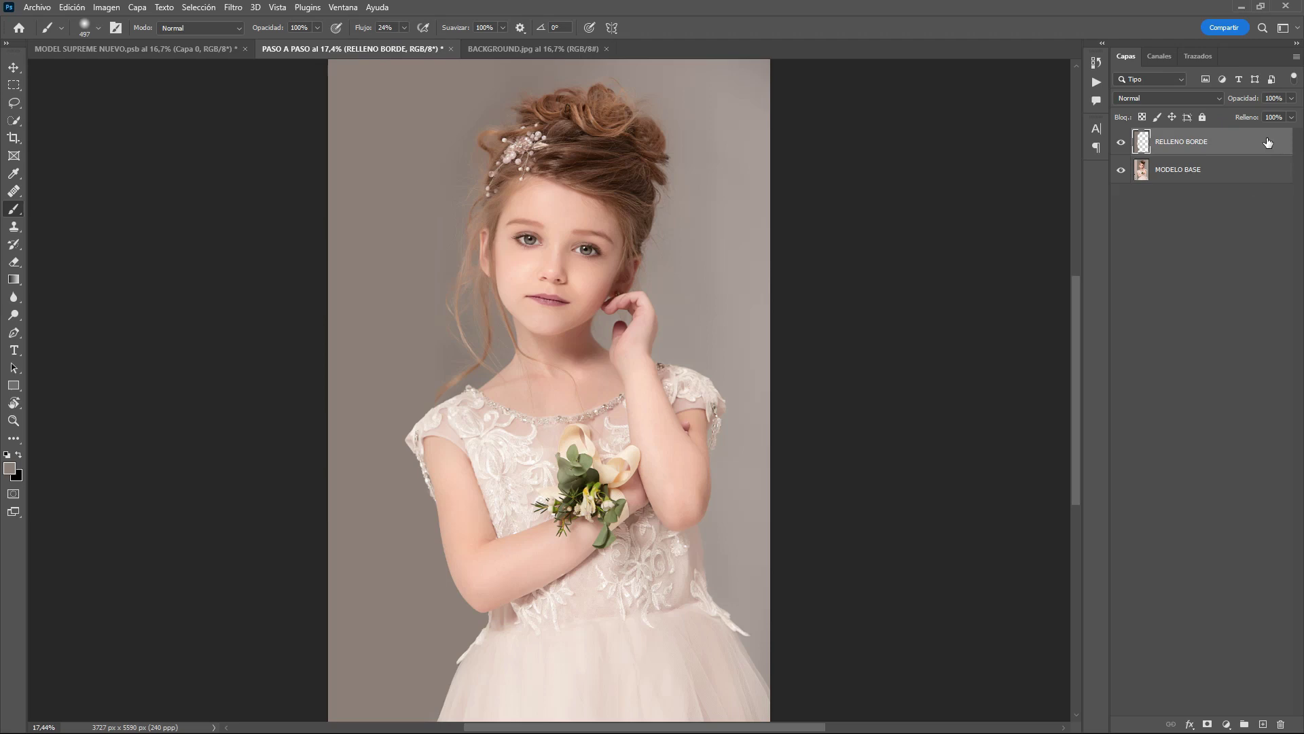
Step: Stamp all visible layers into a merged layer named COMBINAR TODAS LAS CAPAS
{"action": "key", "text": "ctrl+shift+alt+e"}
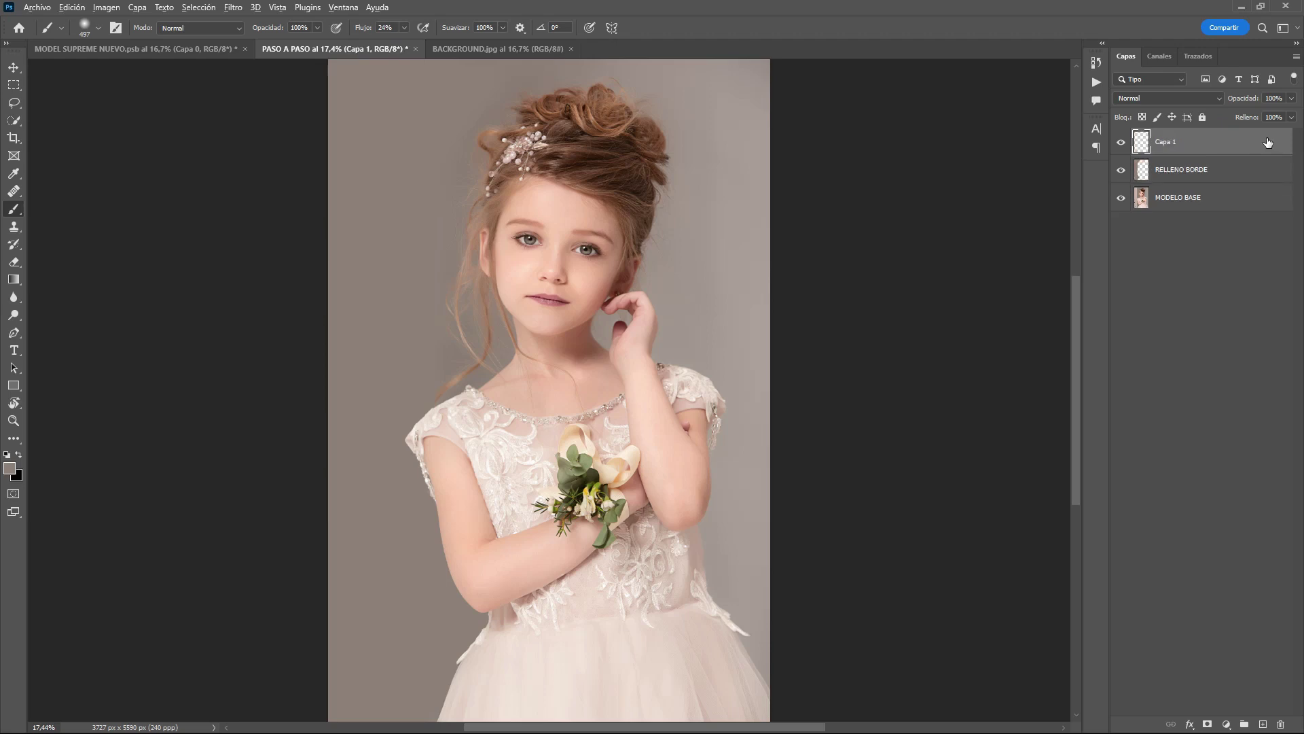
{"action": "double_click", "coordinate": [1164, 144]}
{"action": "type", "text": "COMBINAR"}
{"action": "type", "text": " TODAS LAS CAPAS"}
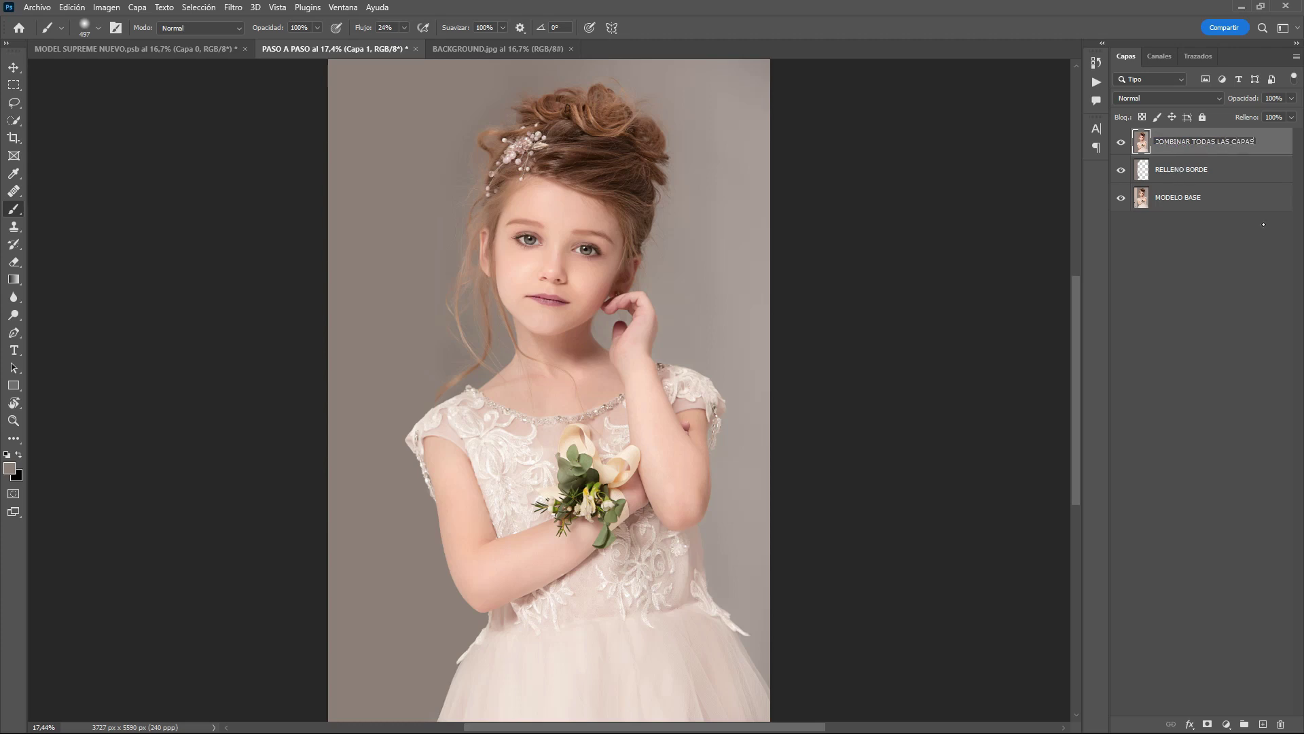
{"action": "key", "text": "Return"}
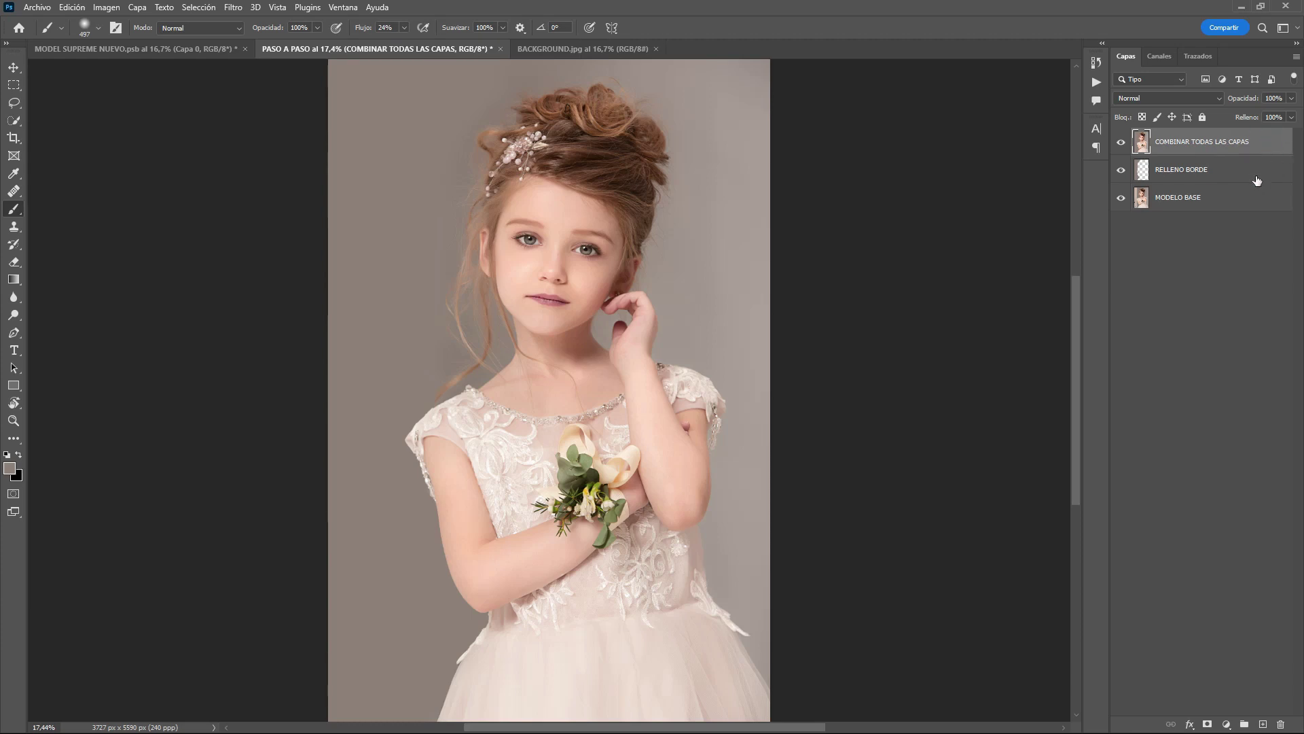
Step: Duplicate the Fondo layer of BACKGROUND.jpg into the PASO A PASO document
{"action": "left_click", "coordinate": [610, 49]}
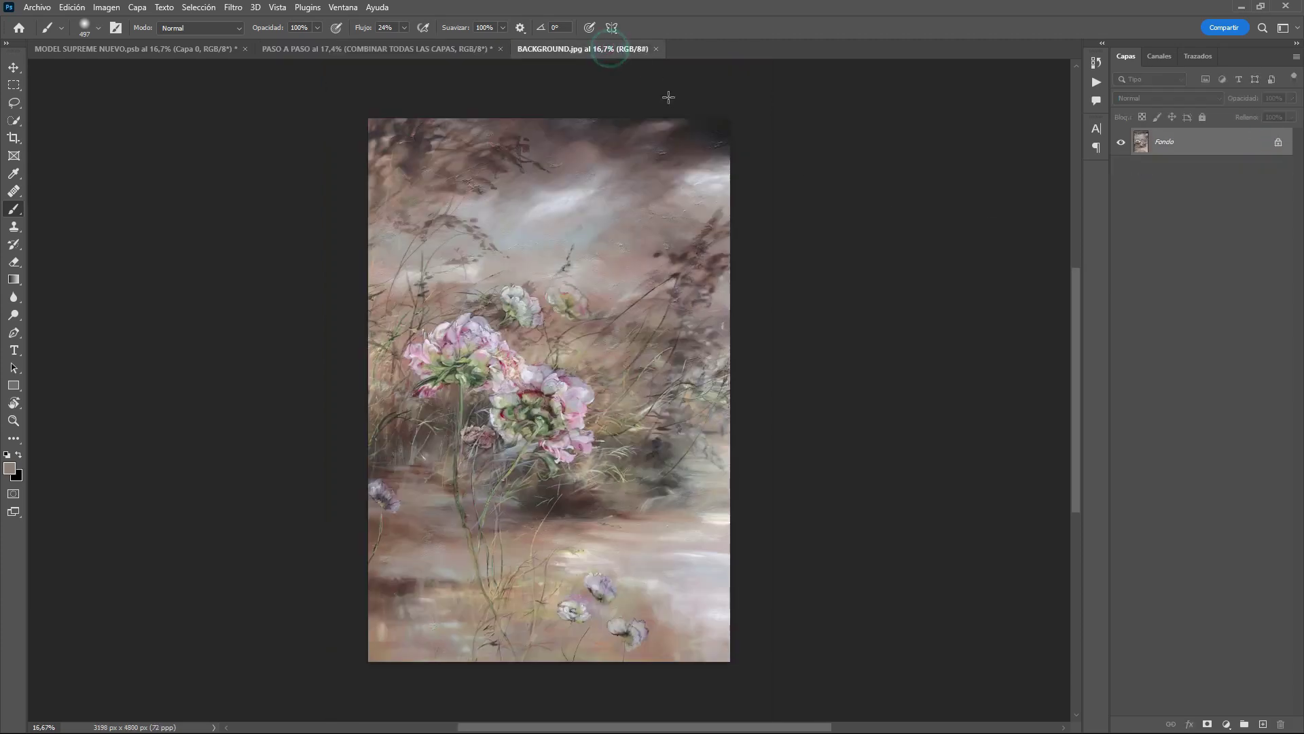
{"action": "right_click", "coordinate": [1213, 146]}
{"action": "left_click", "coordinate": [1196, 171]}
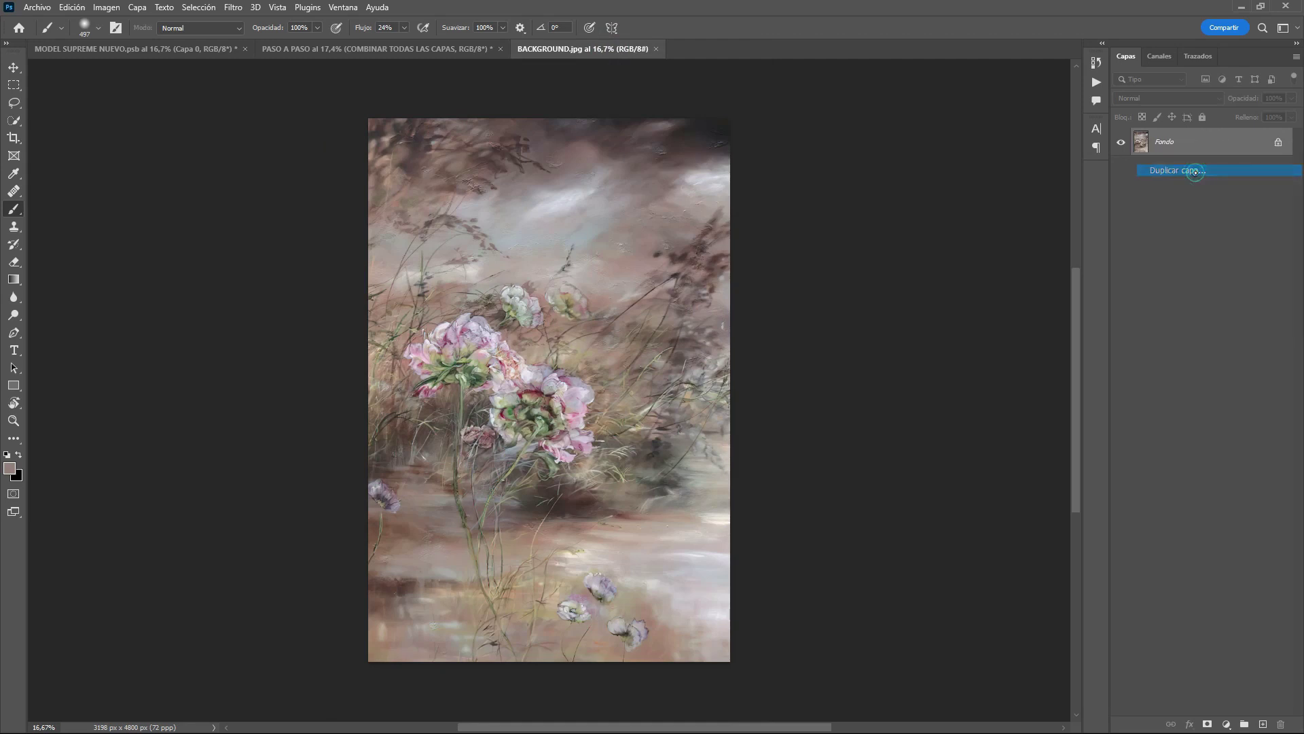
{"action": "left_click", "coordinate": [619, 260]}
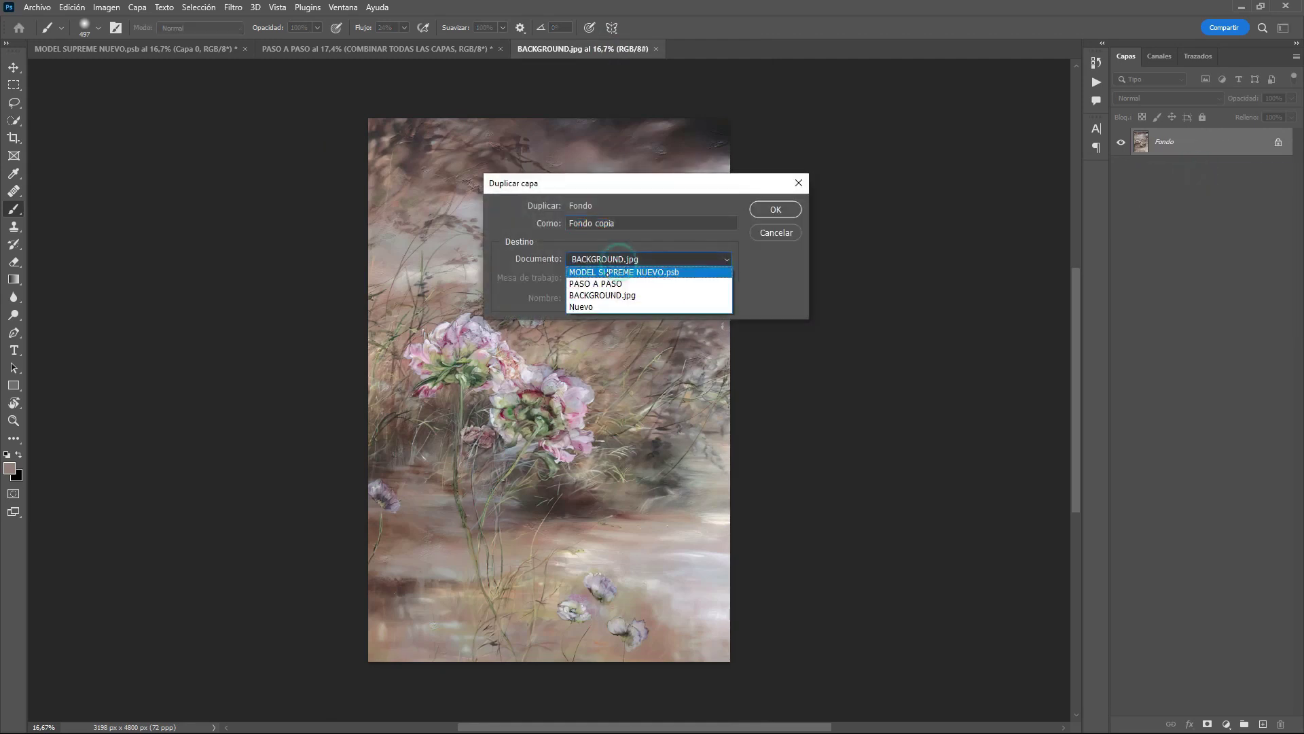
{"action": "left_click", "coordinate": [603, 284]}
{"action": "left_click", "coordinate": [768, 210]}
Step: Move and enlarge the flower painting in PASO A PASO so it fills the canvas
{"action": "left_click", "coordinate": [415, 56]}
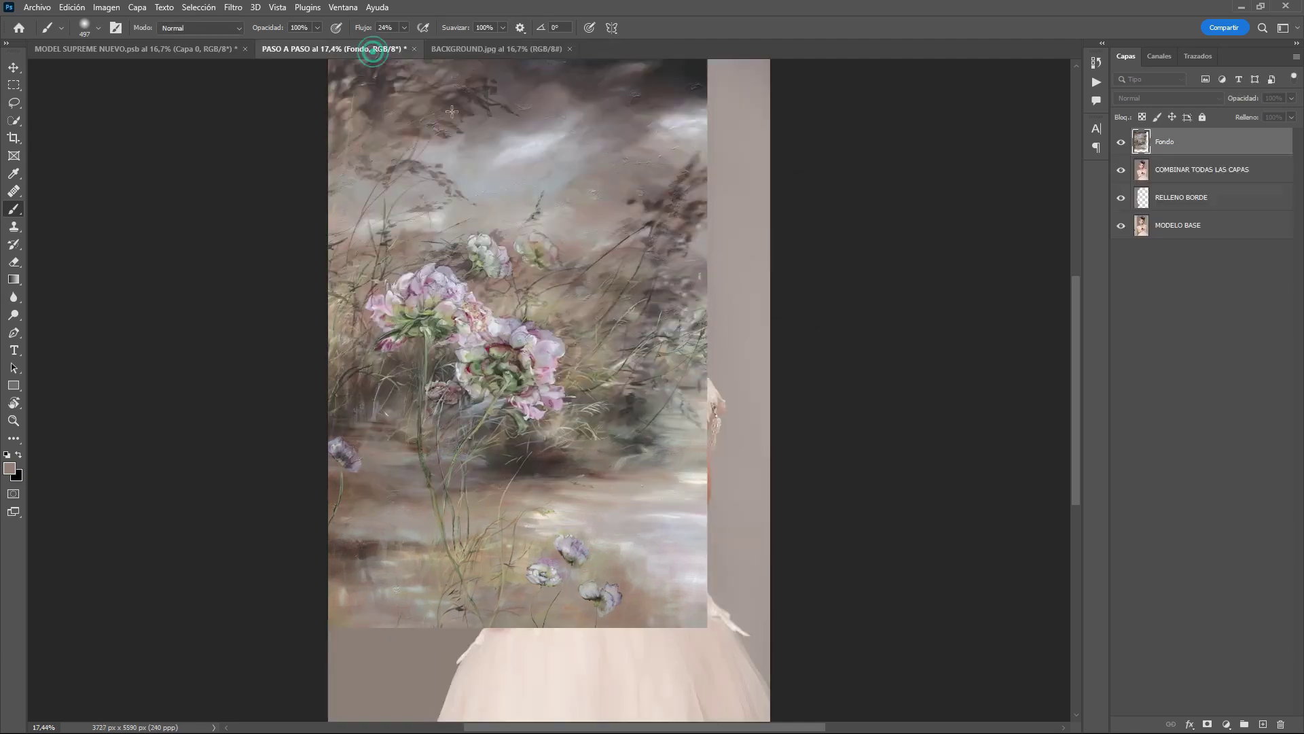
{"action": "key", "text": "ctrl+t"}
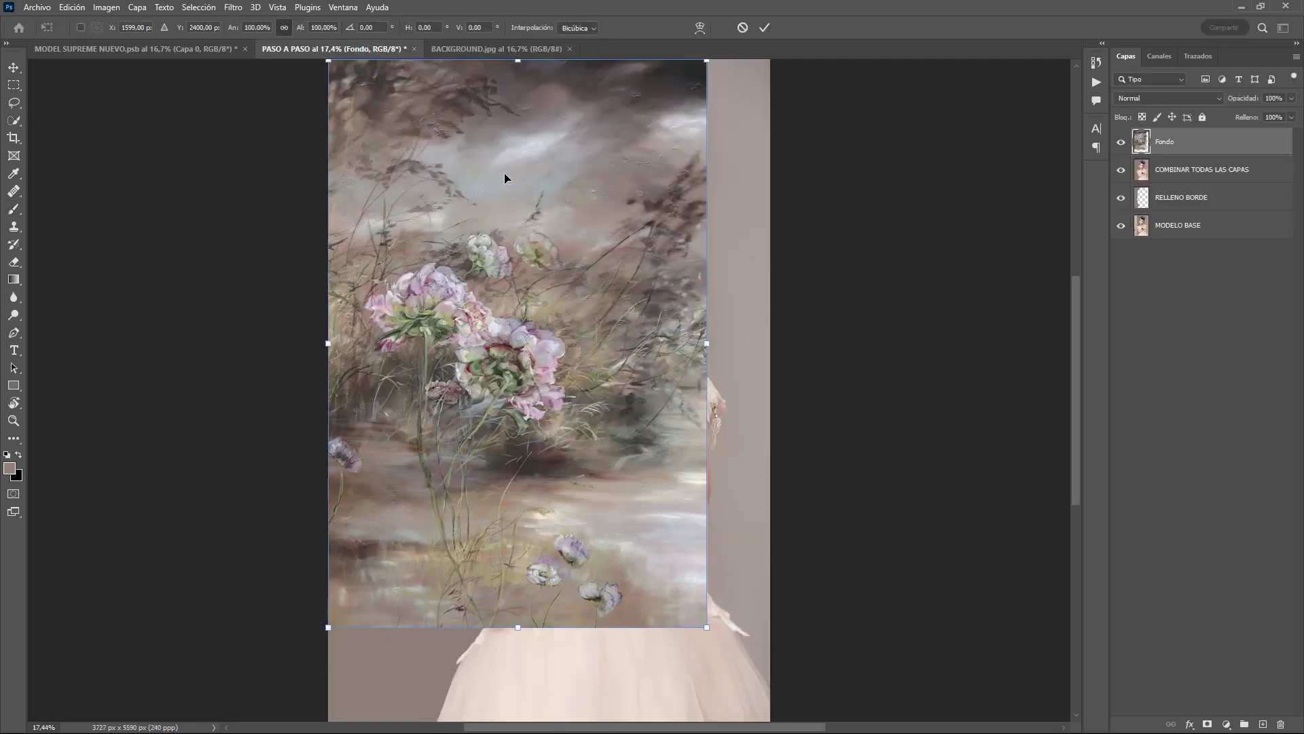
{"action": "left_click_drag", "start_coordinate": [497, 443], "coordinate": [518, 530]}
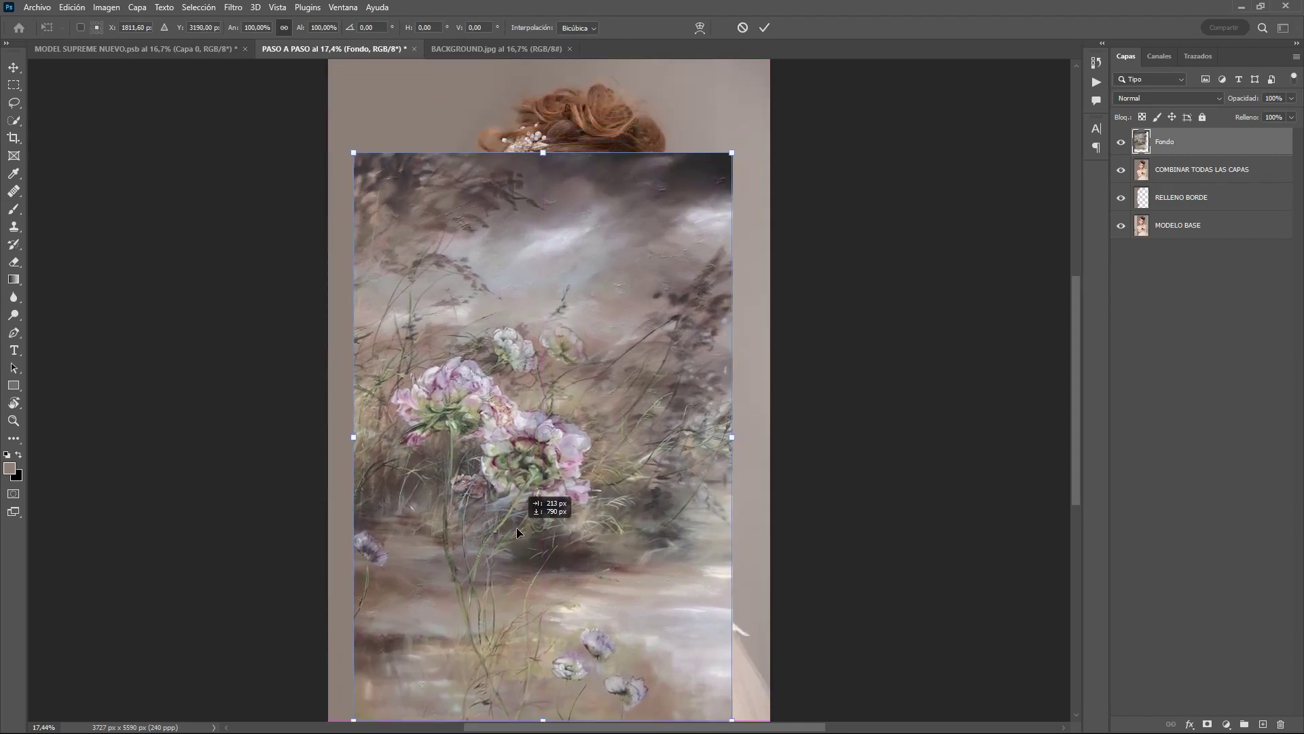
{"action": "left_click_drag", "start_coordinate": [518, 530], "coordinate": [520, 537]}
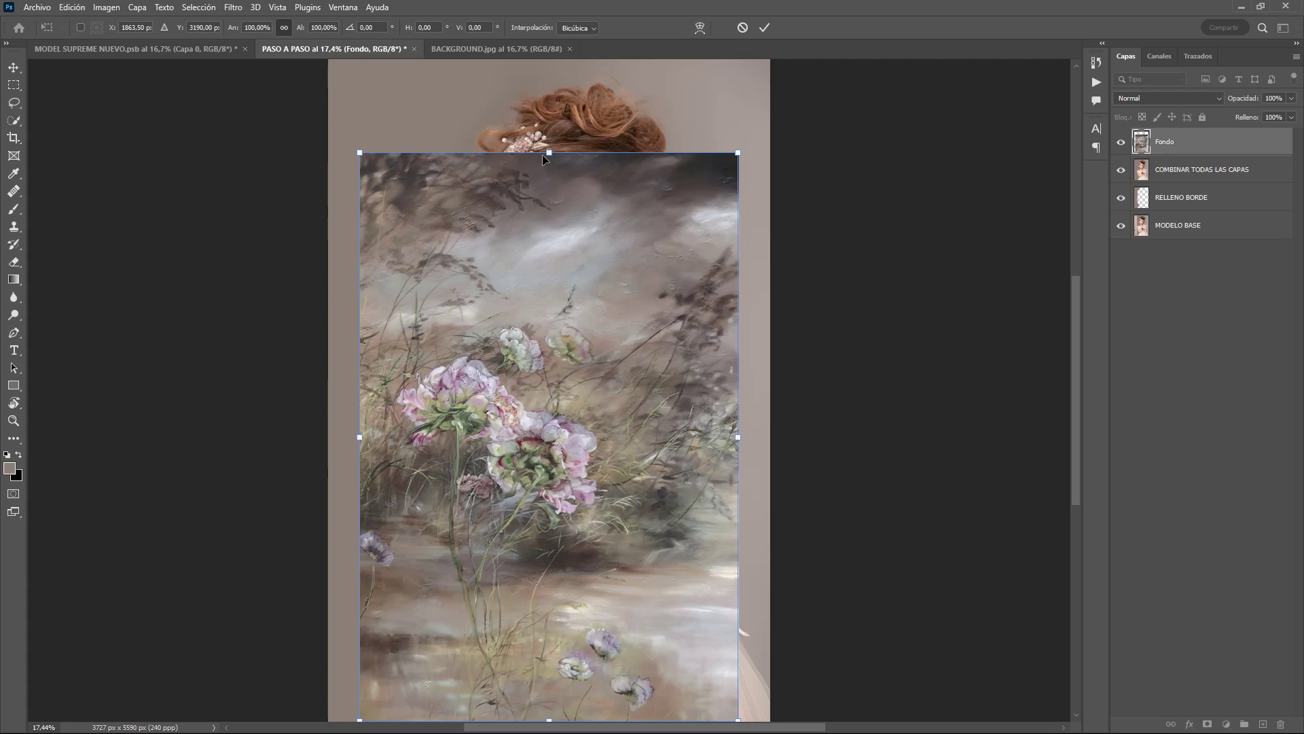
{"action": "left_click_drag", "start_coordinate": [551, 154], "coordinate": [571, 53]}
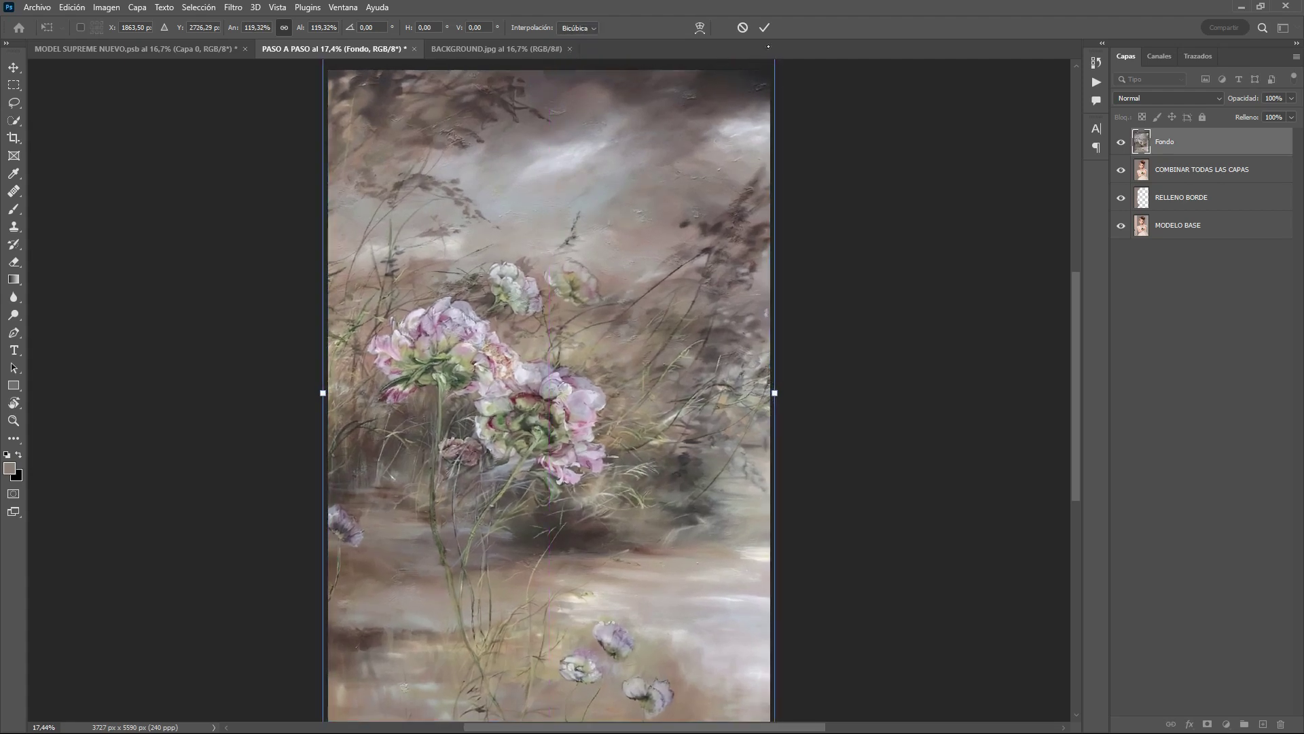
{"action": "key", "text": "Return"}
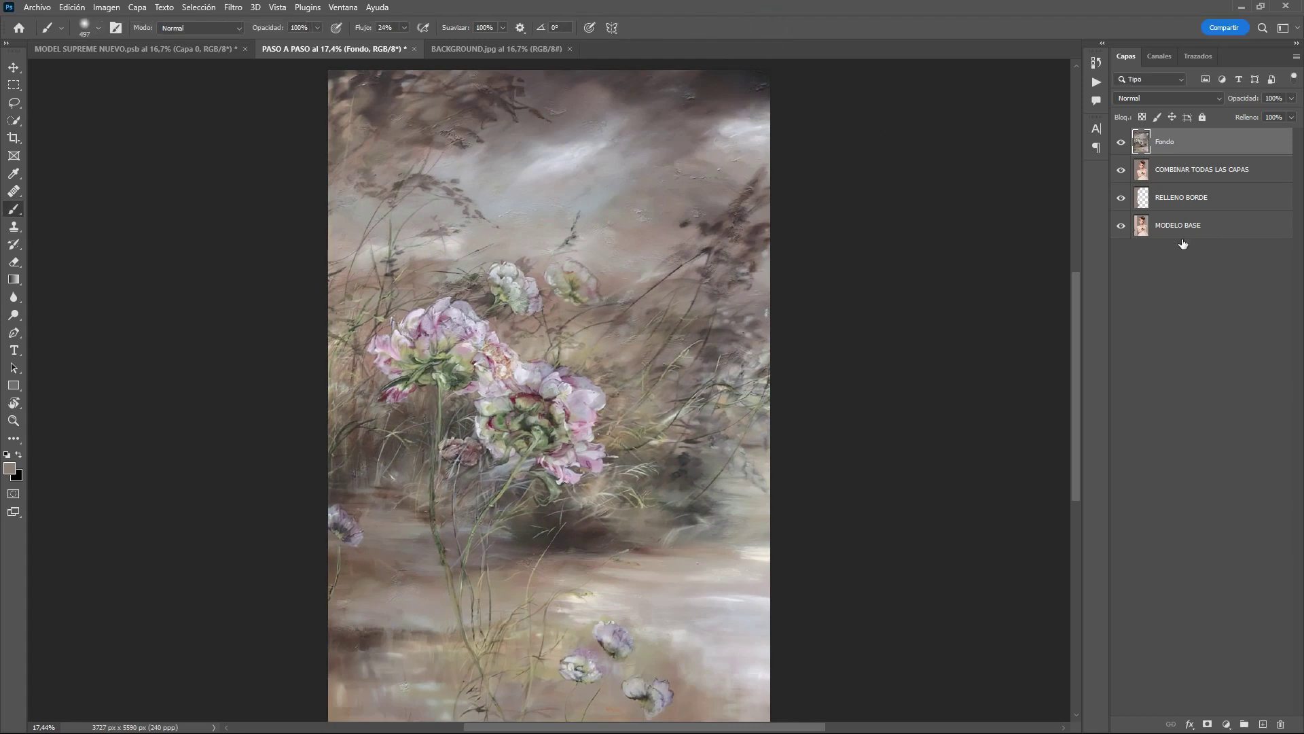
Step: Duplicate COMBINAR TODAS LAS CAPAS, move the copy above Fondo, and rename it SUJETO
{"action": "left_click", "coordinate": [1218, 172]}
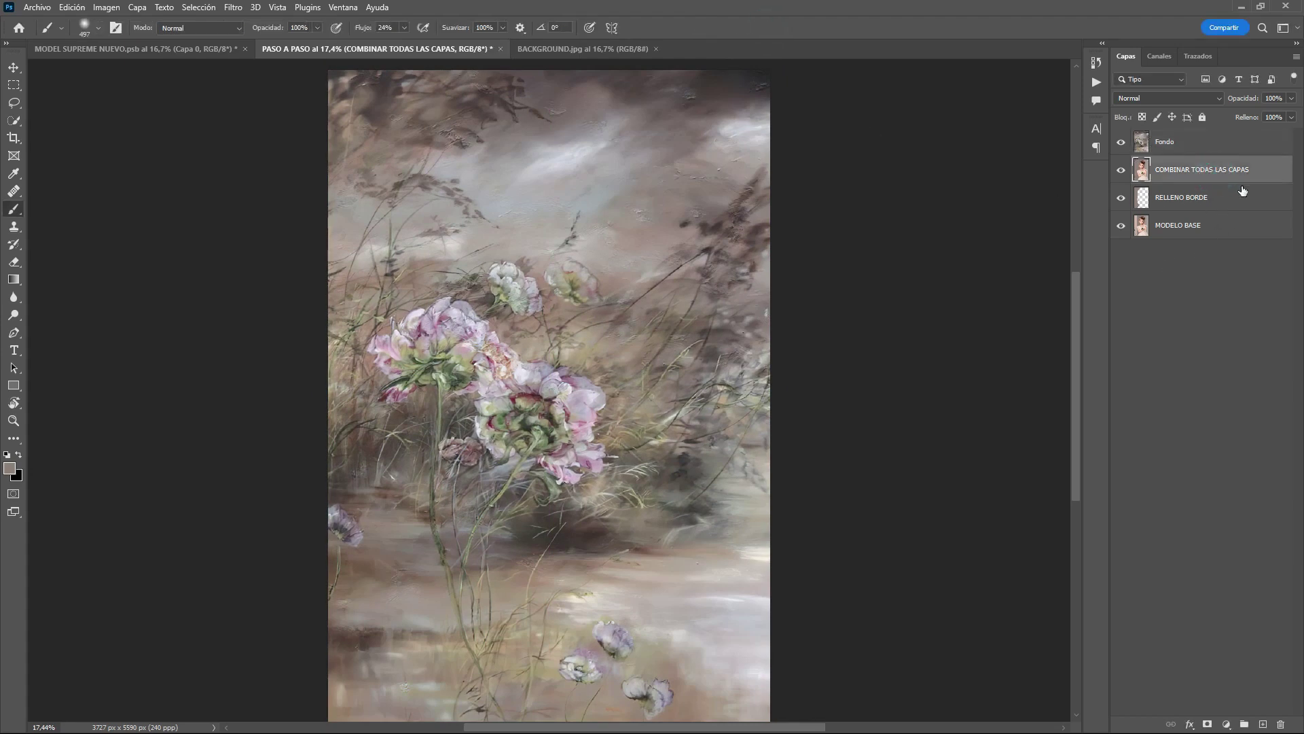
{"action": "key", "text": "ctrl+j"}
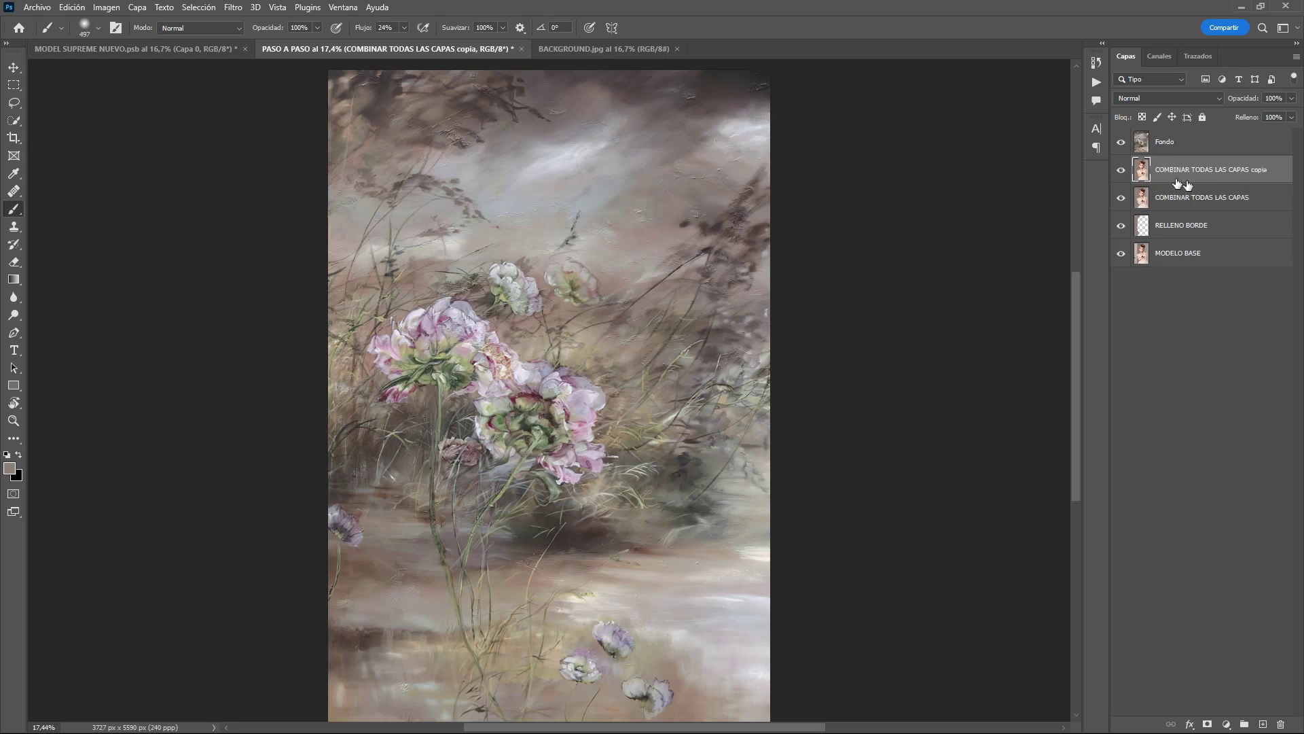
{"action": "left_click_drag", "start_coordinate": [1195, 173], "coordinate": [1198, 122]}
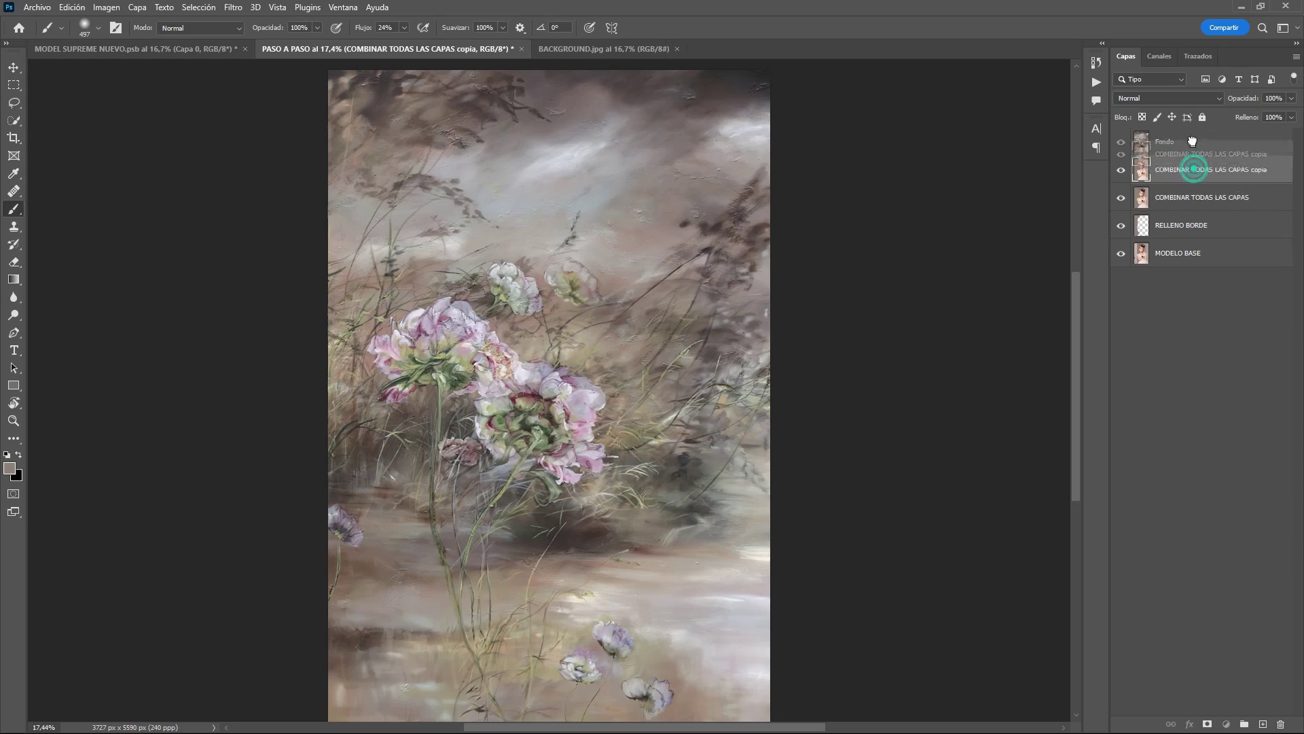
{"action": "double_click", "coordinate": [1203, 141]}
{"action": "type", "text": "SUJETO"}
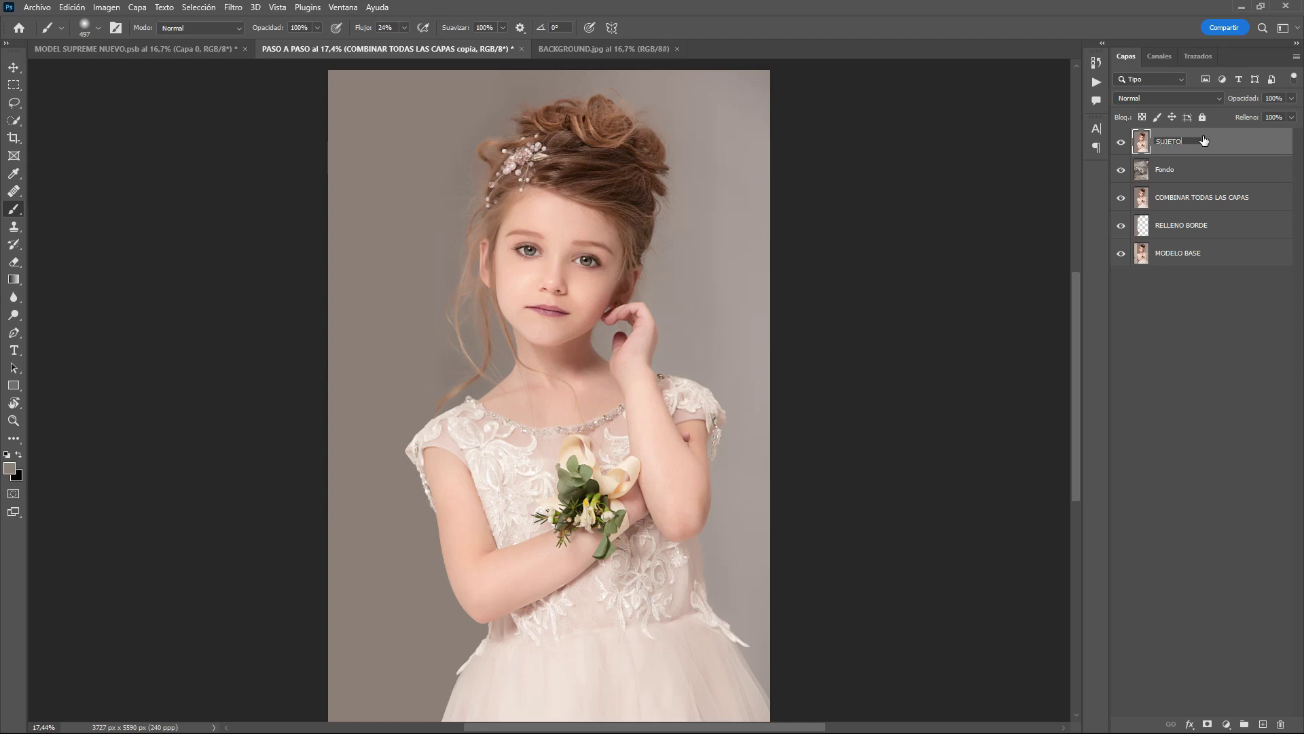
{"action": "key", "text": "Return"}
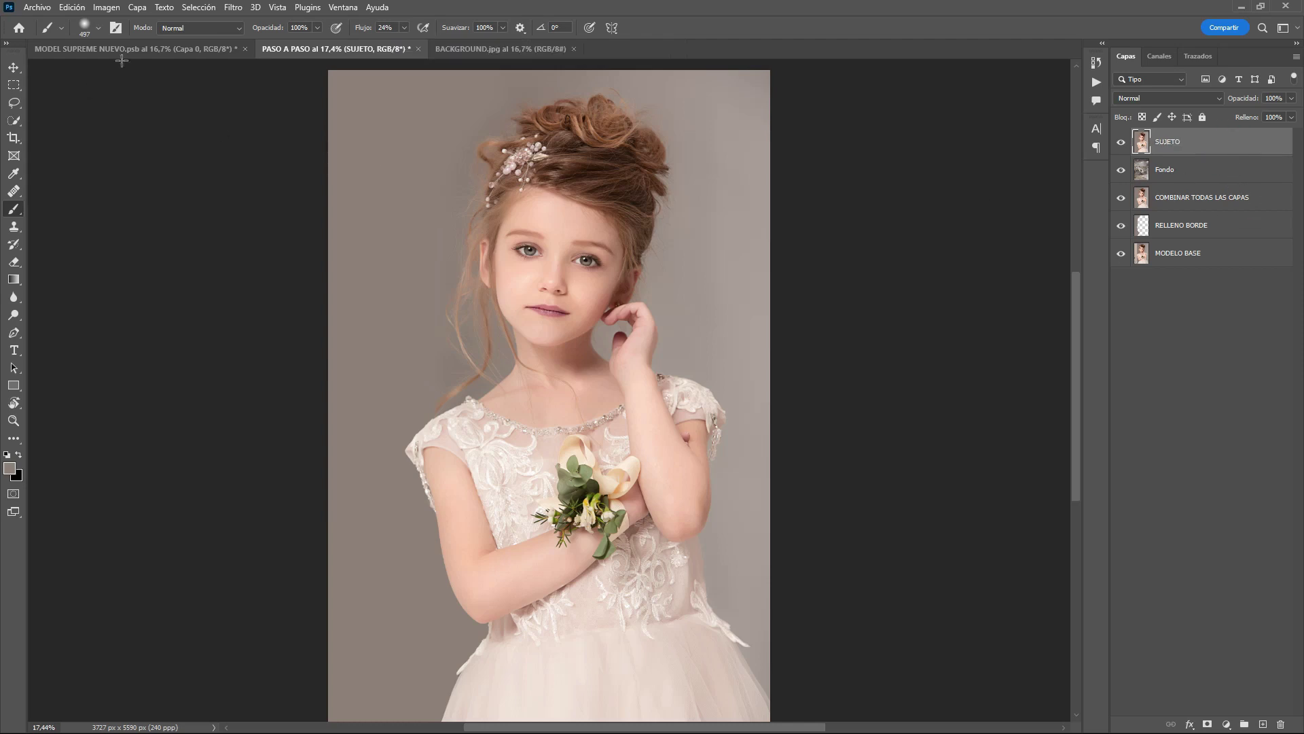
Step: Select the girl as subject and add a layer mask to SUJETO
{"action": "left_click", "coordinate": [199, 8]}
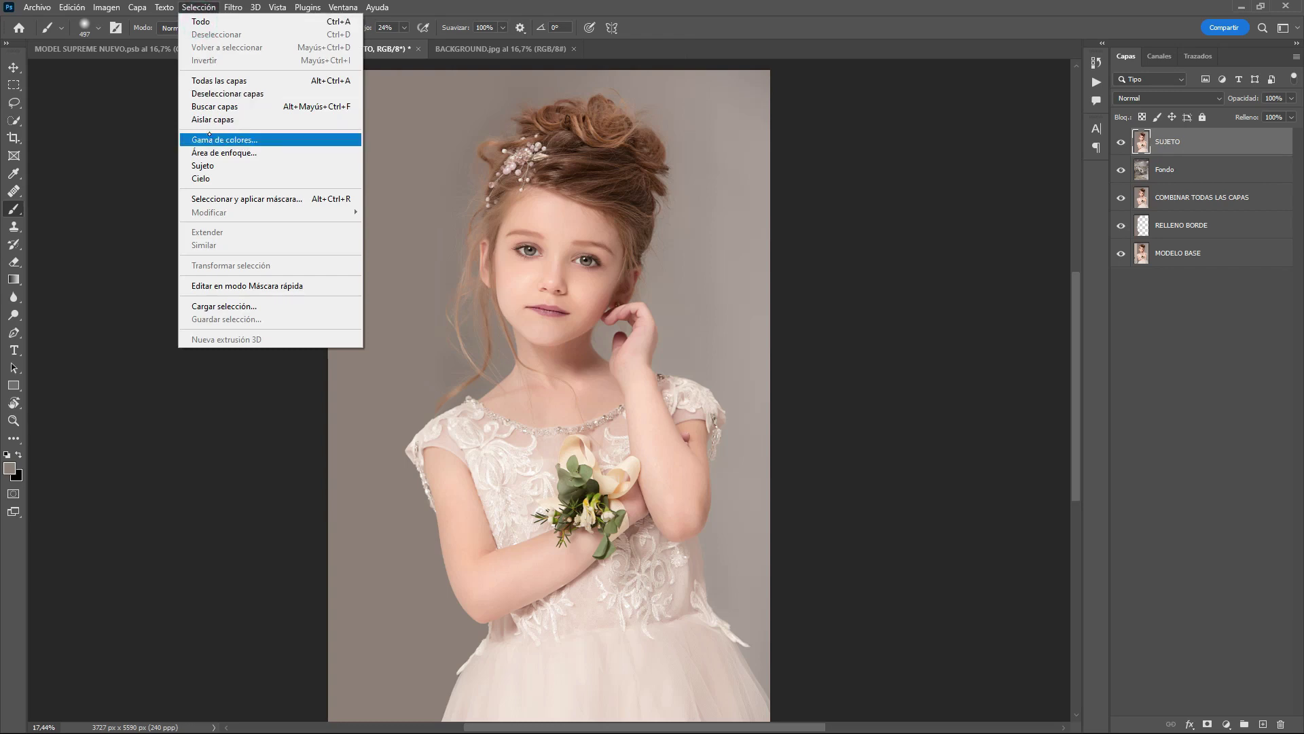
{"action": "left_click", "coordinate": [199, 166]}
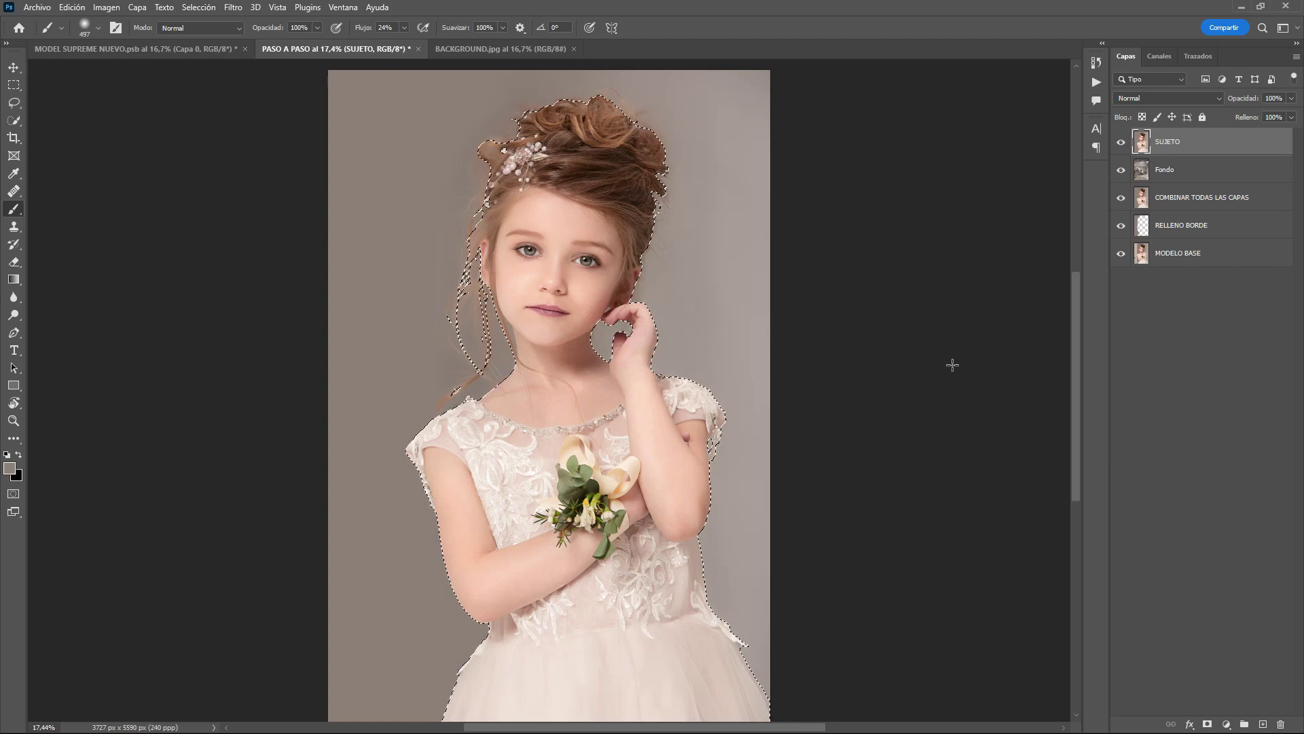
{"action": "left_click", "coordinate": [1207, 725]}
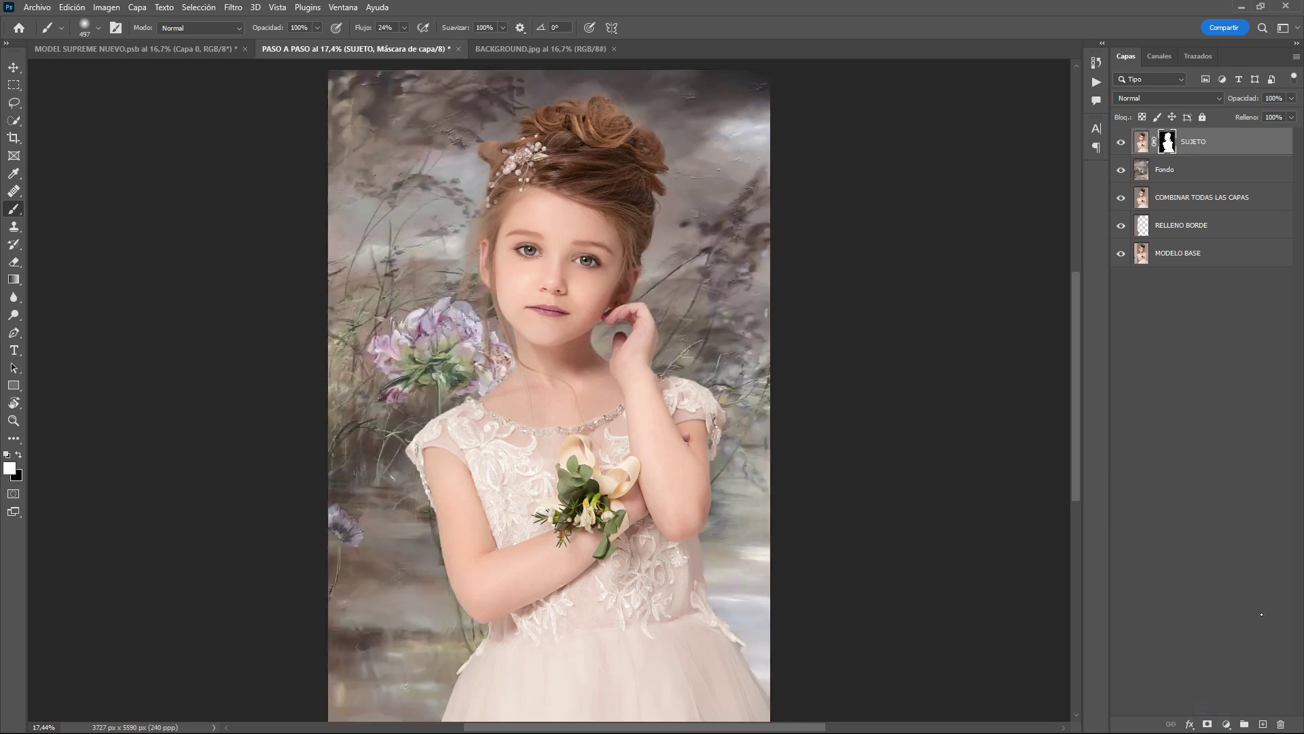
Step: Rename the Fondo layer to FONDO
{"action": "double_click", "coordinate": [1170, 171]}
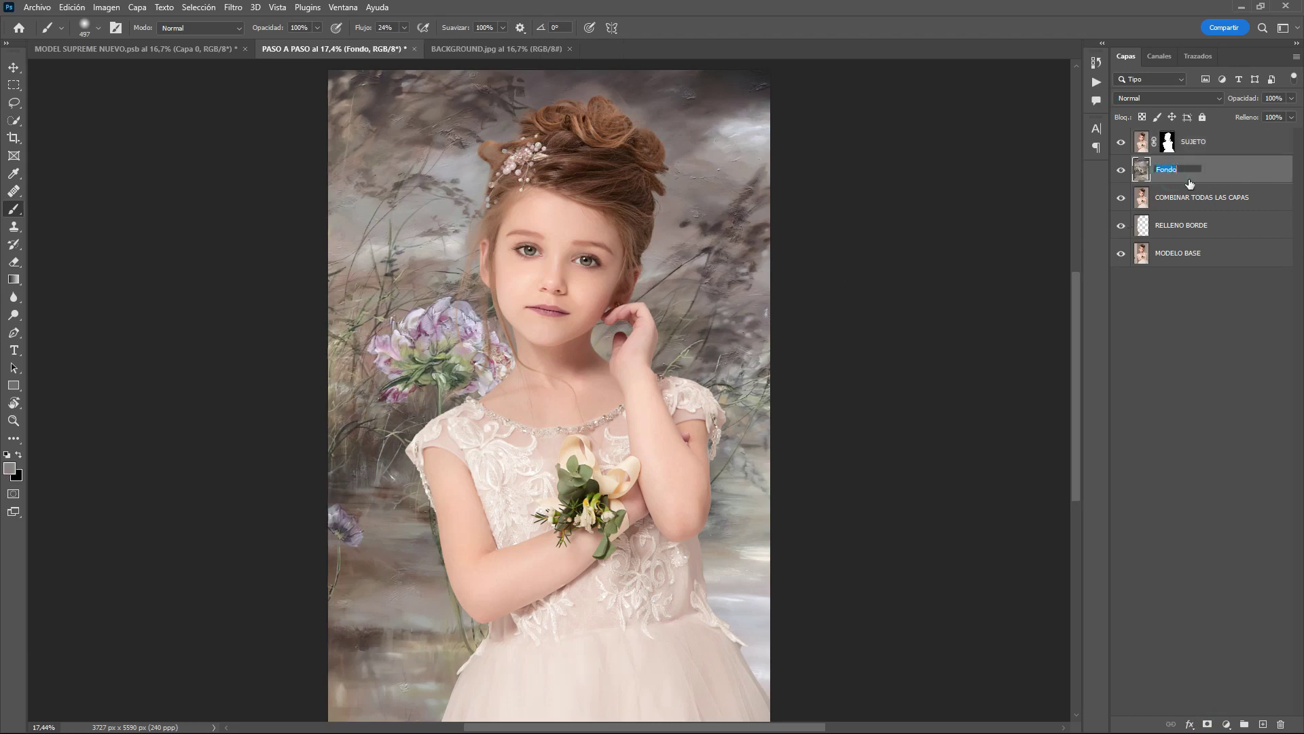
{"action": "type", "text": "FONDO"}
{"action": "left_click", "coordinate": [1230, 170]}
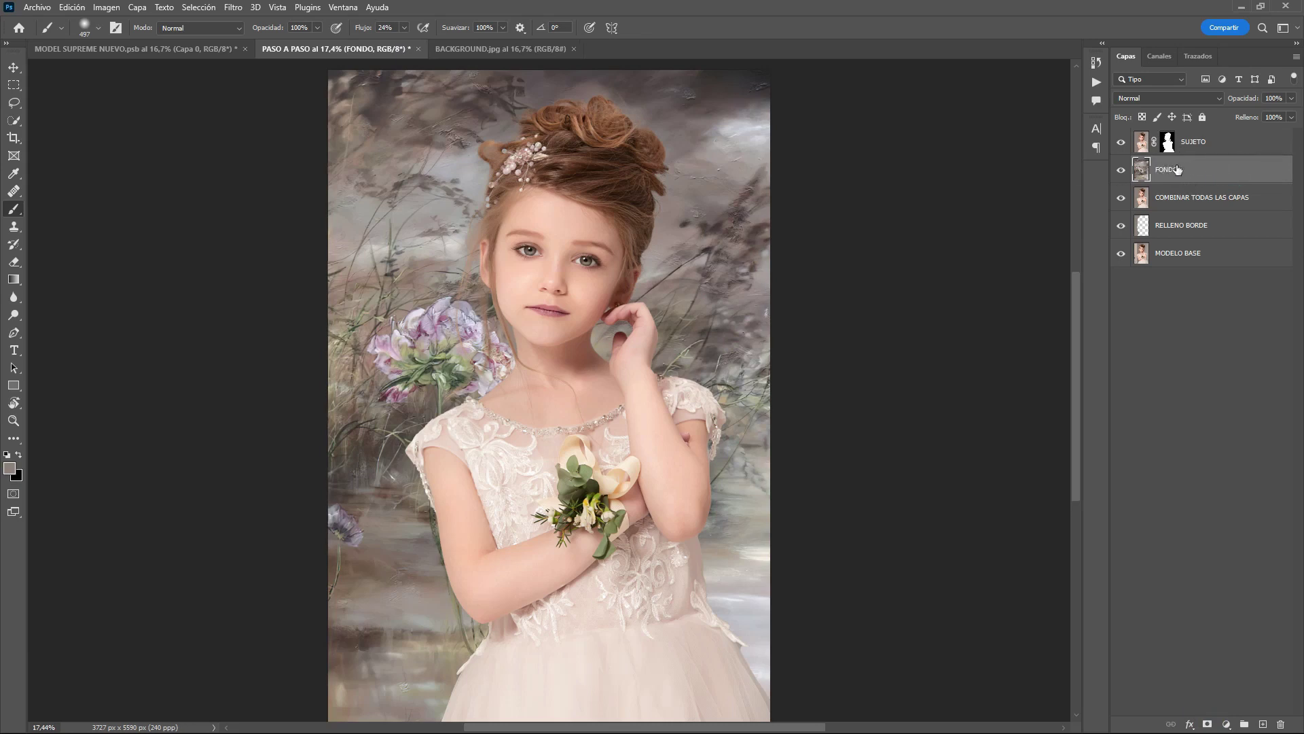
{"action": "left_click", "coordinate": [1167, 99]}
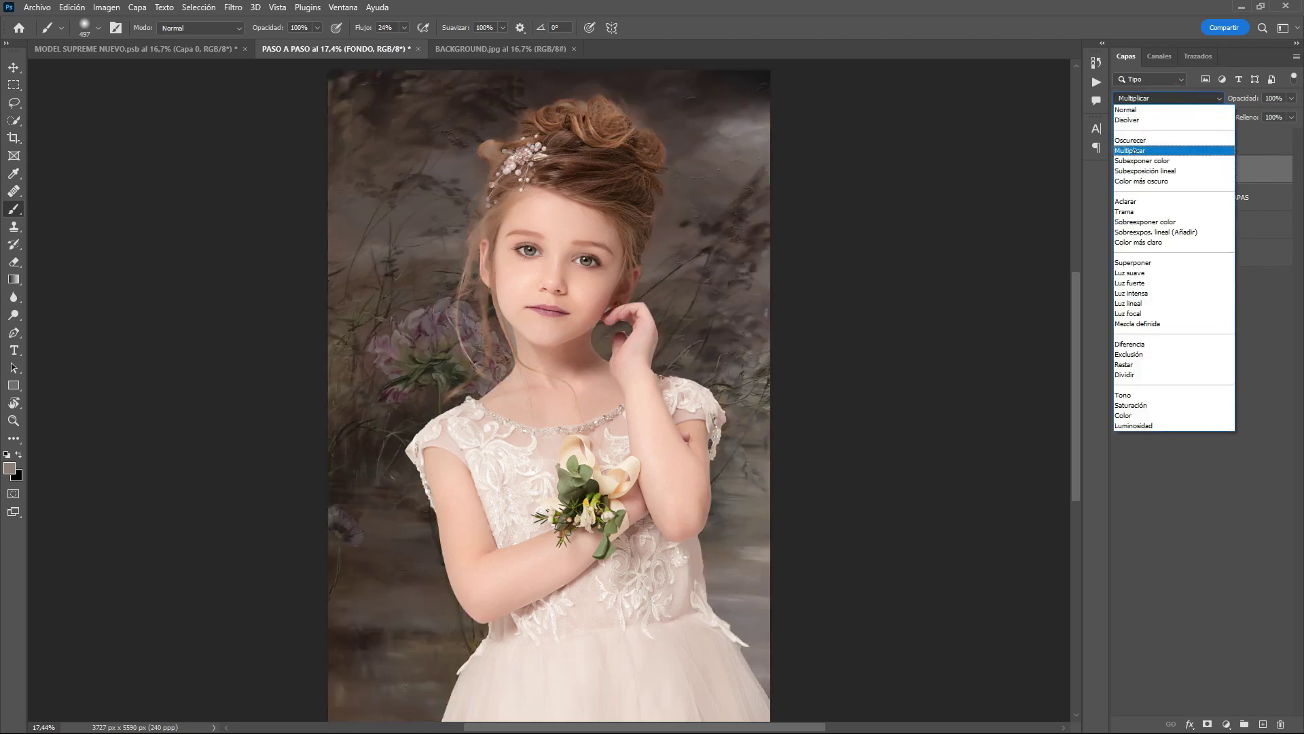
Step: Set FONDO to Multiply and add a Curves layer with its midpoint lifted, testing clipping
{"action": "left_click", "coordinate": [1131, 150]}
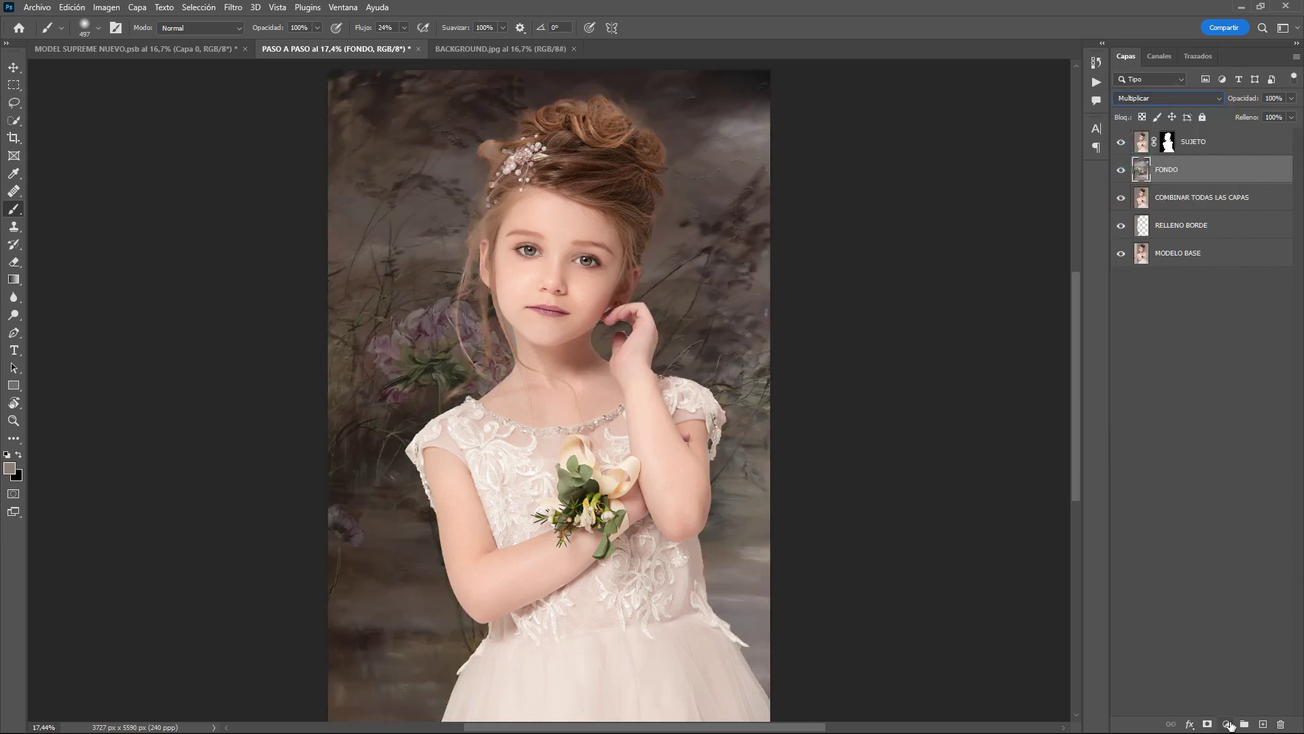
{"action": "left_click", "coordinate": [1227, 726]}
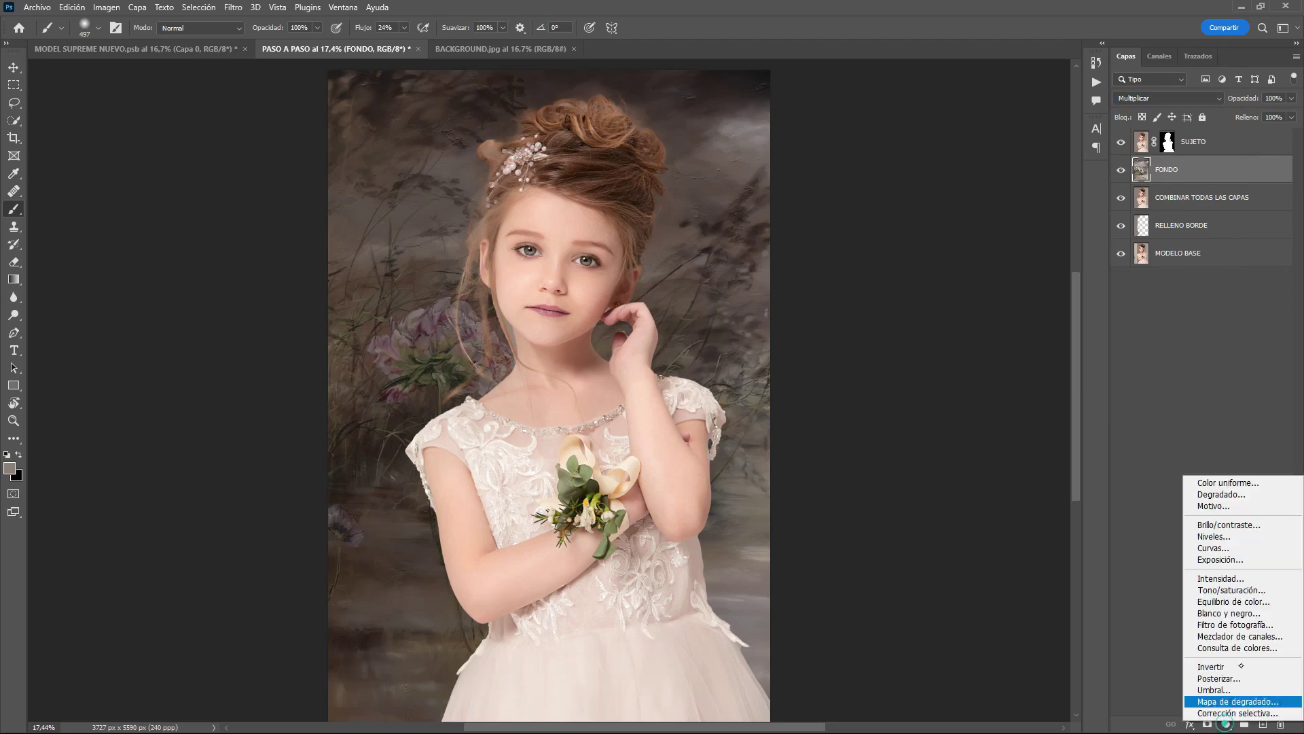
{"action": "left_click", "coordinate": [1241, 548]}
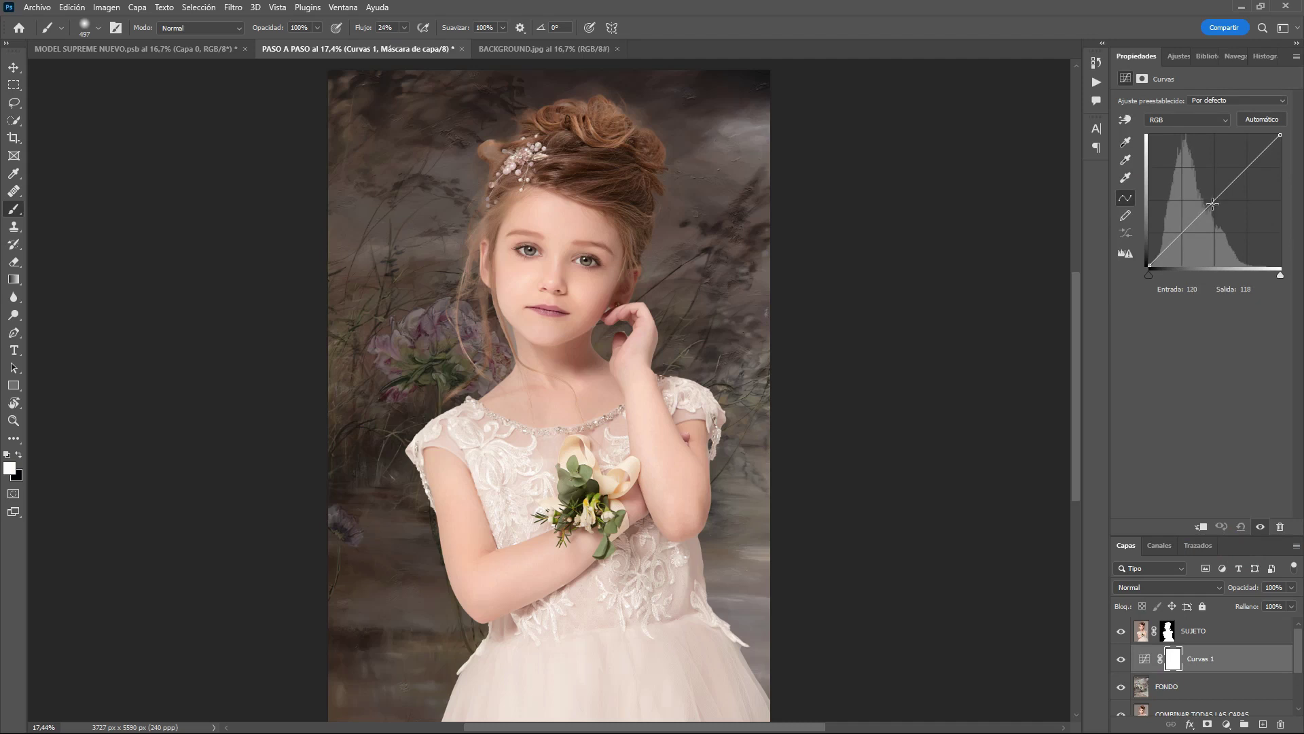
{"action": "left_click_drag", "start_coordinate": [1212, 202], "coordinate": [1204, 186]}
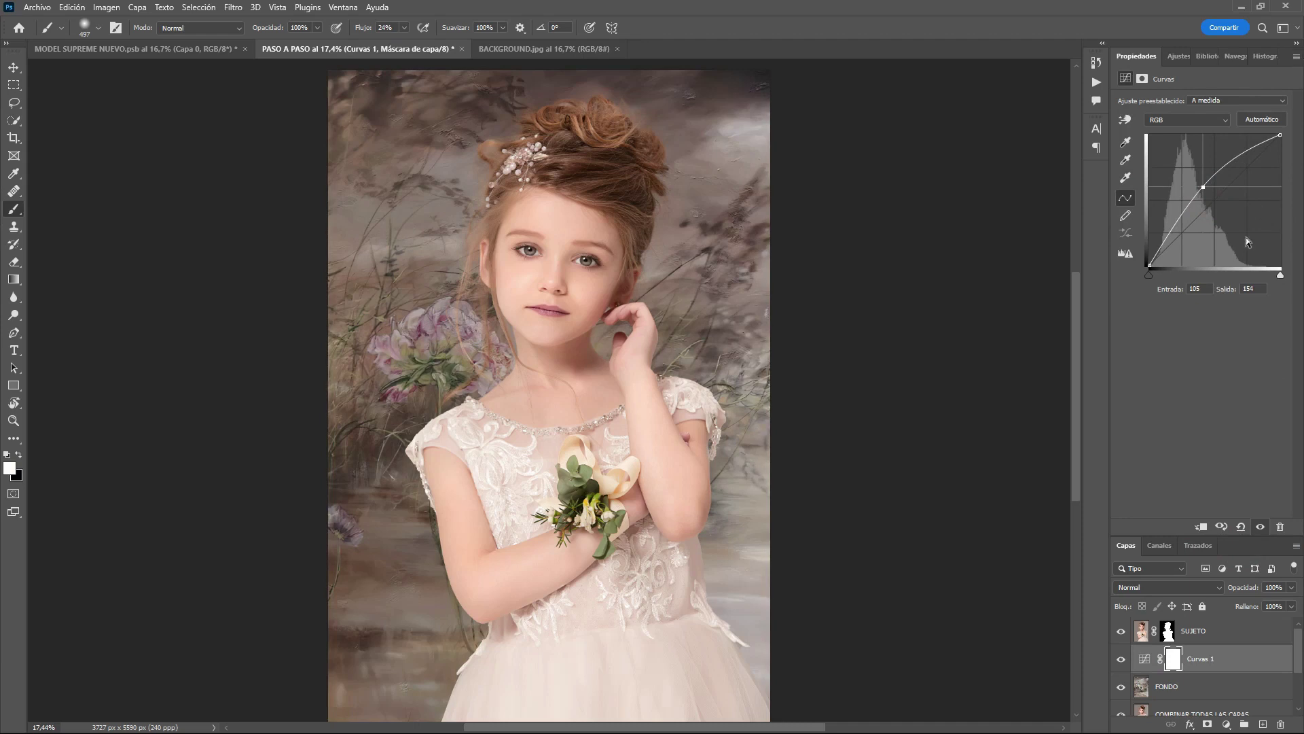
{"action": "left_click", "coordinate": [1203, 528]}
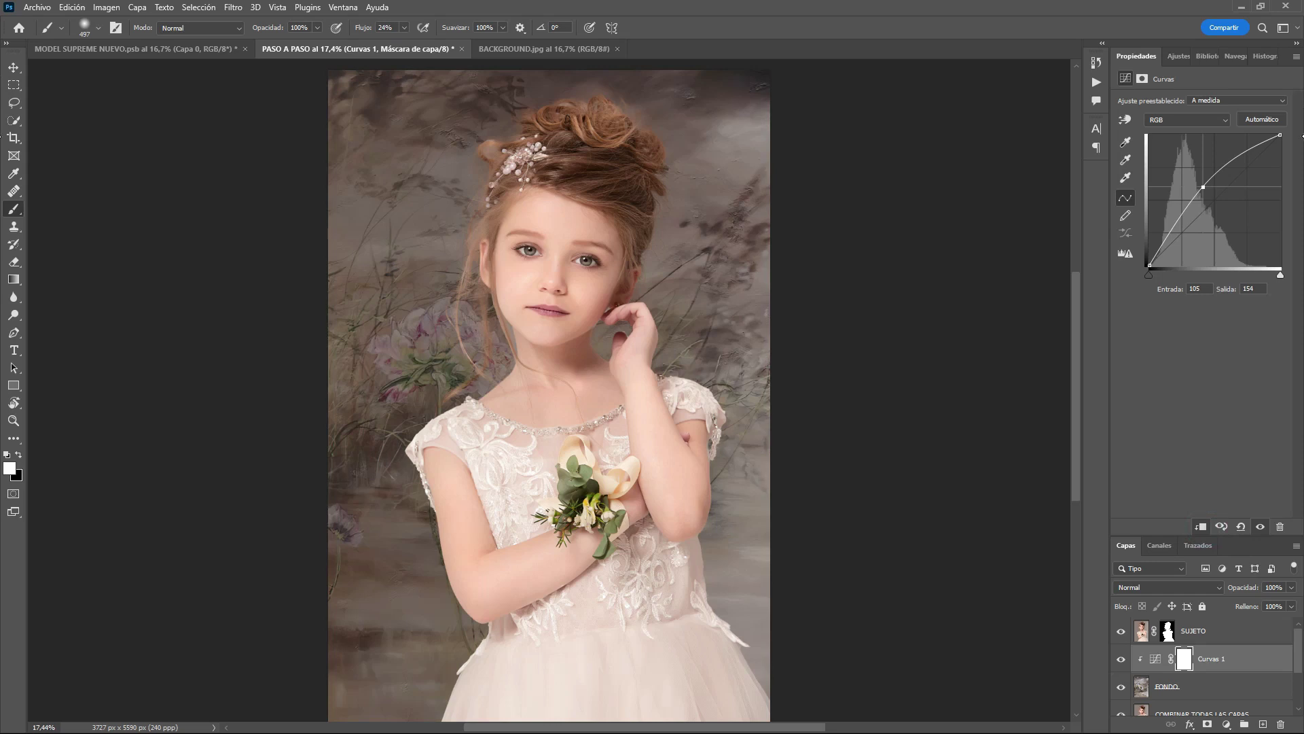
{"action": "left_click", "coordinate": [1122, 659]}
Step: Leave the Curves adjustment unclipped so it brightens the whole image, and close Properties
{"action": "left_click", "coordinate": [1297, 58]}
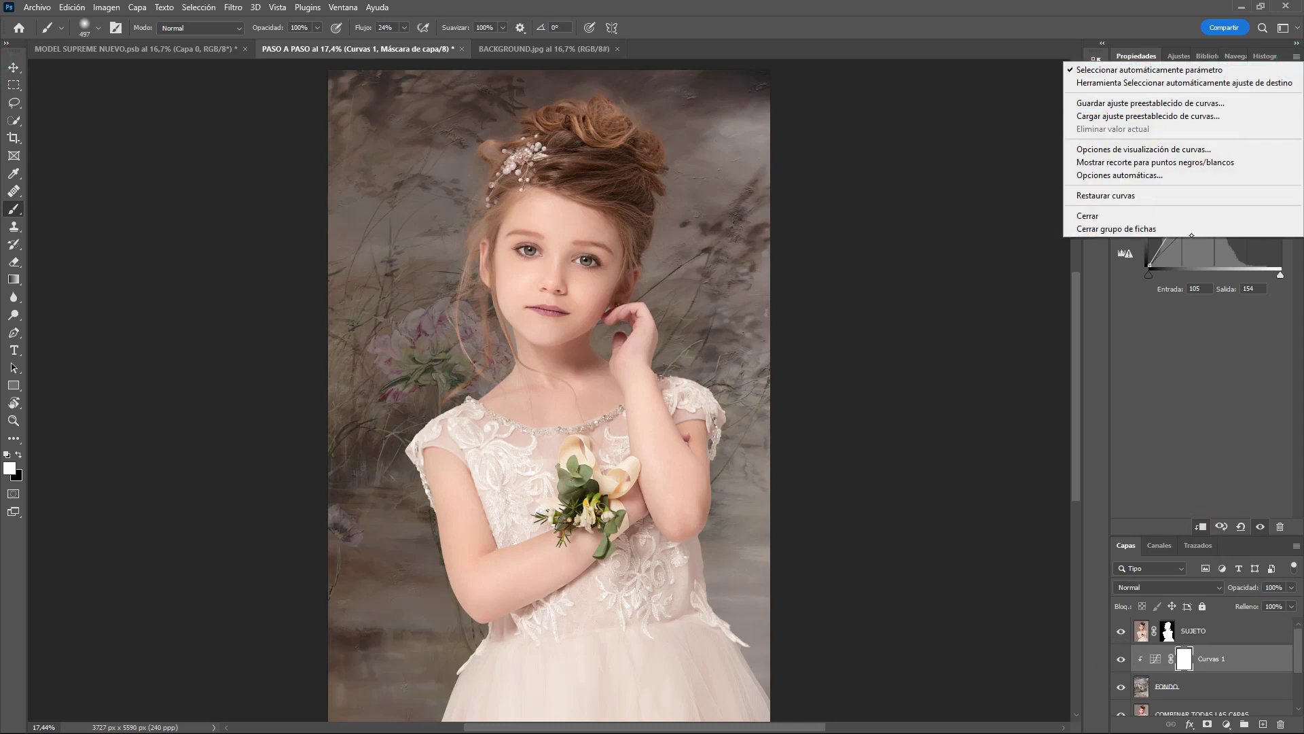
{"action": "left_click", "coordinate": [1227, 228]}
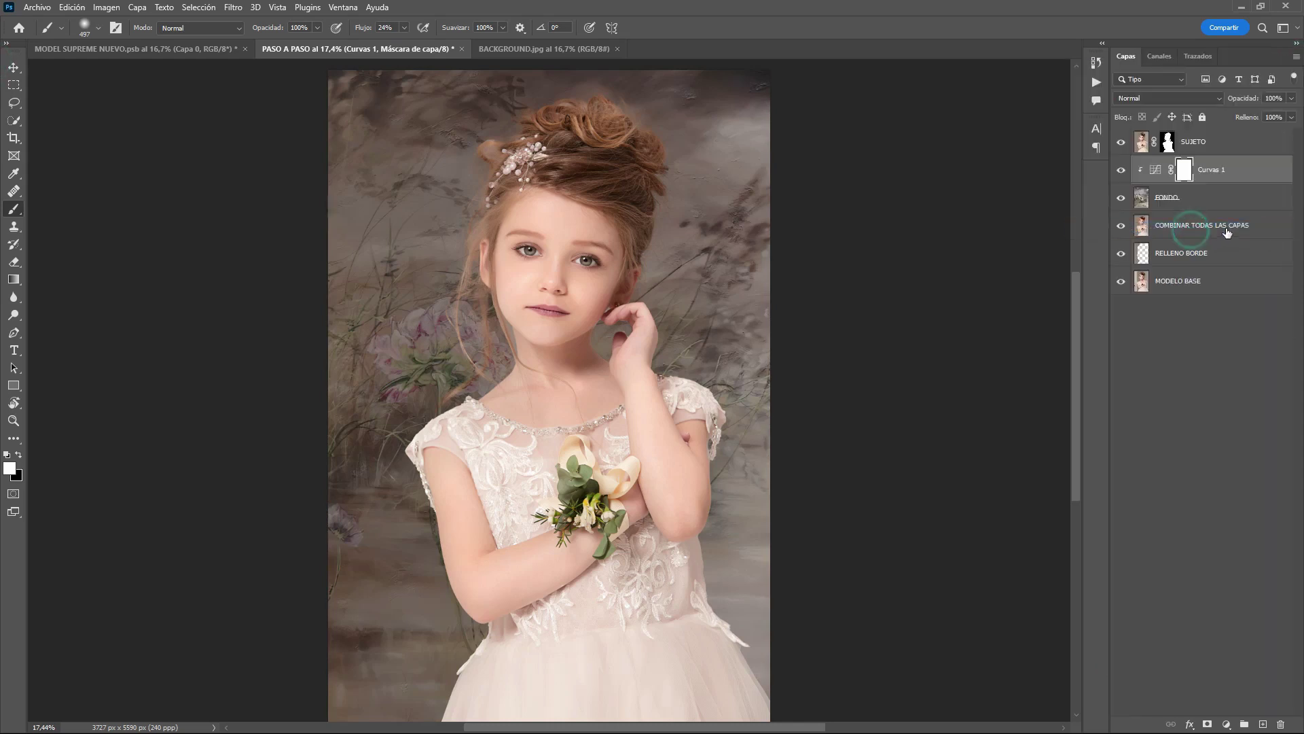
{"action": "left_click", "coordinate": [1142, 175]}
{"action": "double_click", "coordinate": [1155, 172]}
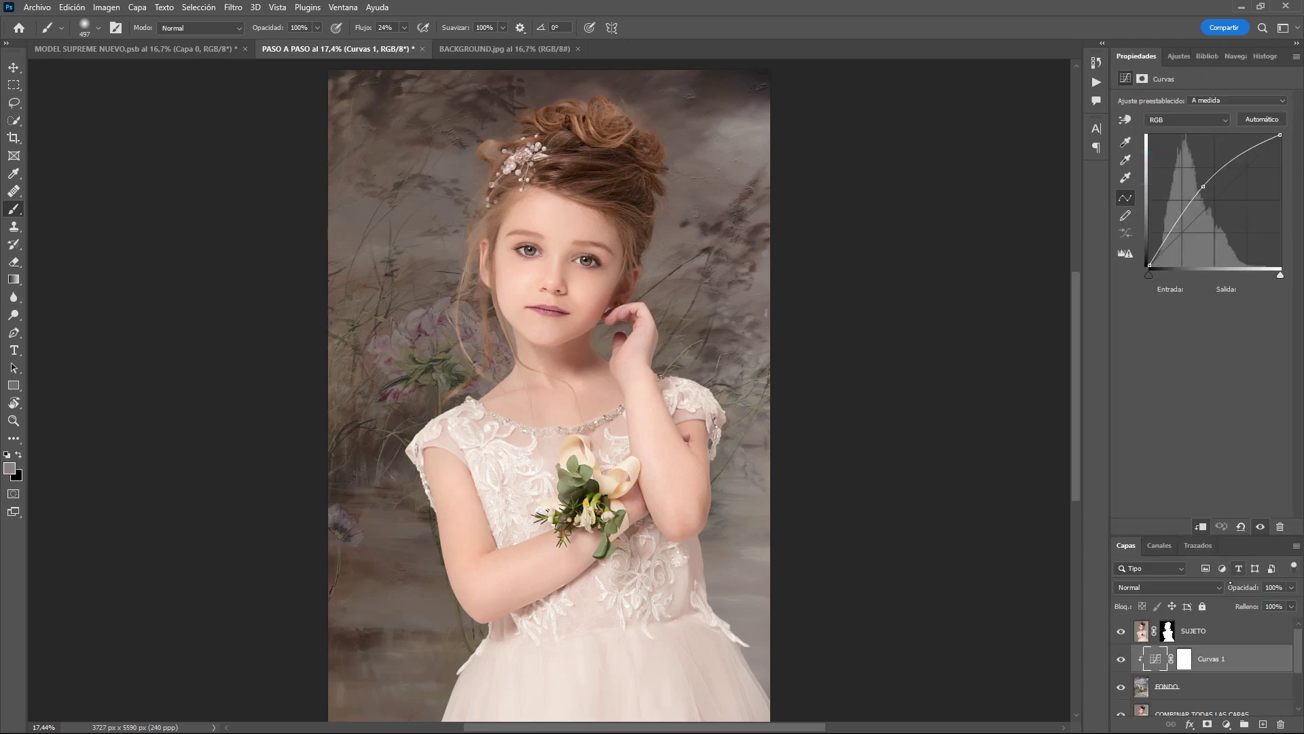
{"action": "left_click", "coordinate": [1200, 527]}
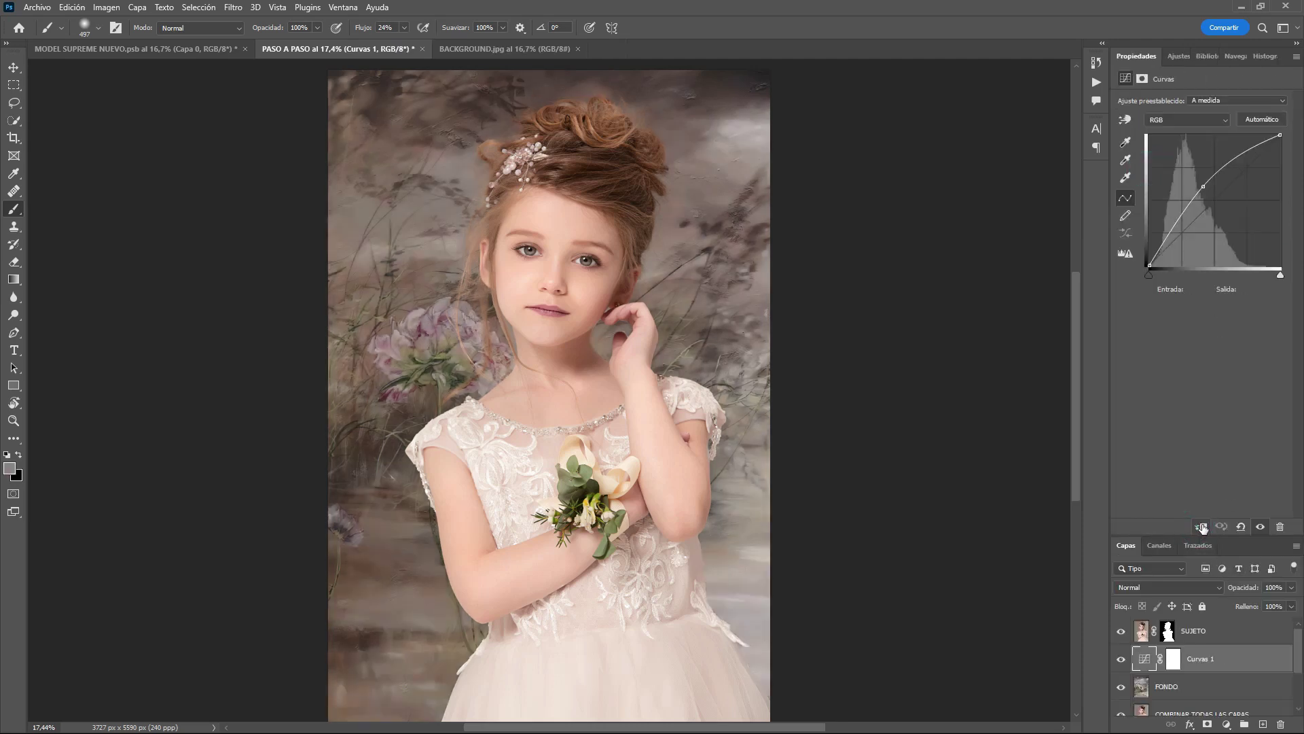
{"action": "left_click", "coordinate": [1200, 528]}
{"action": "left_click", "coordinate": [1296, 57]}
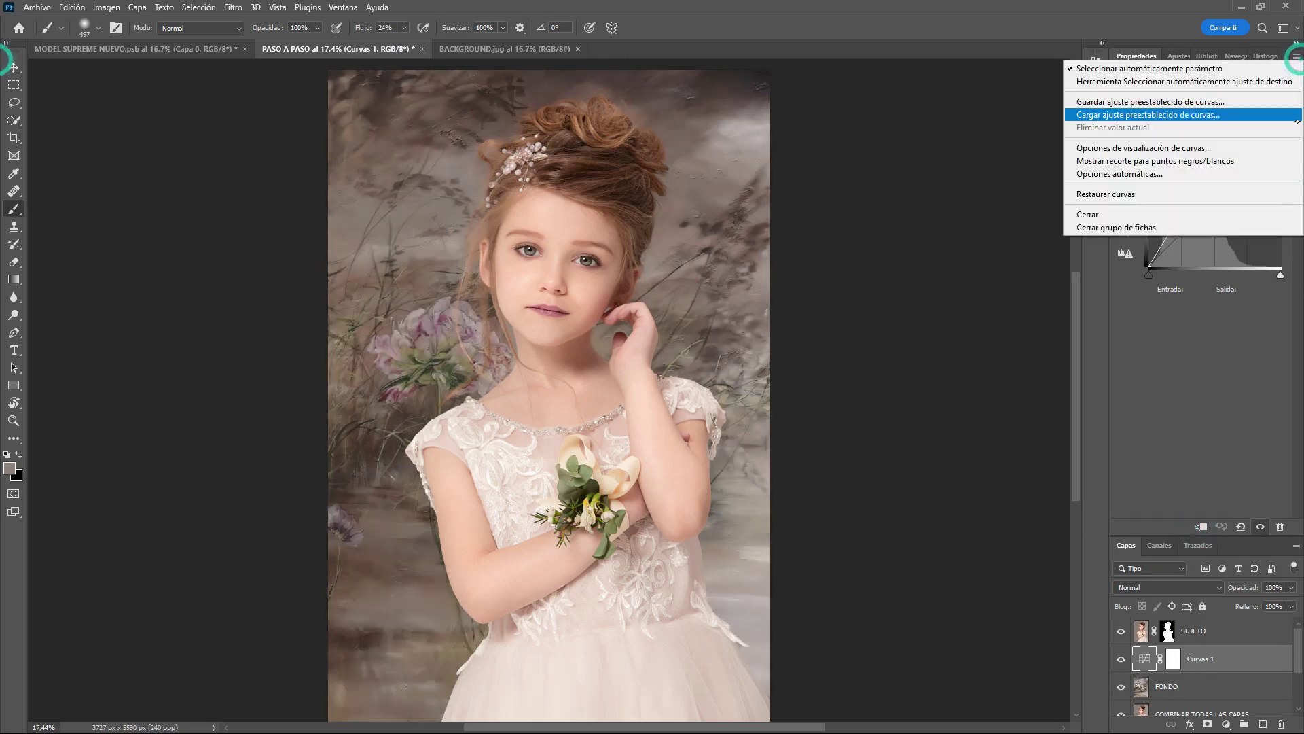
{"action": "left_click", "coordinate": [1228, 229]}
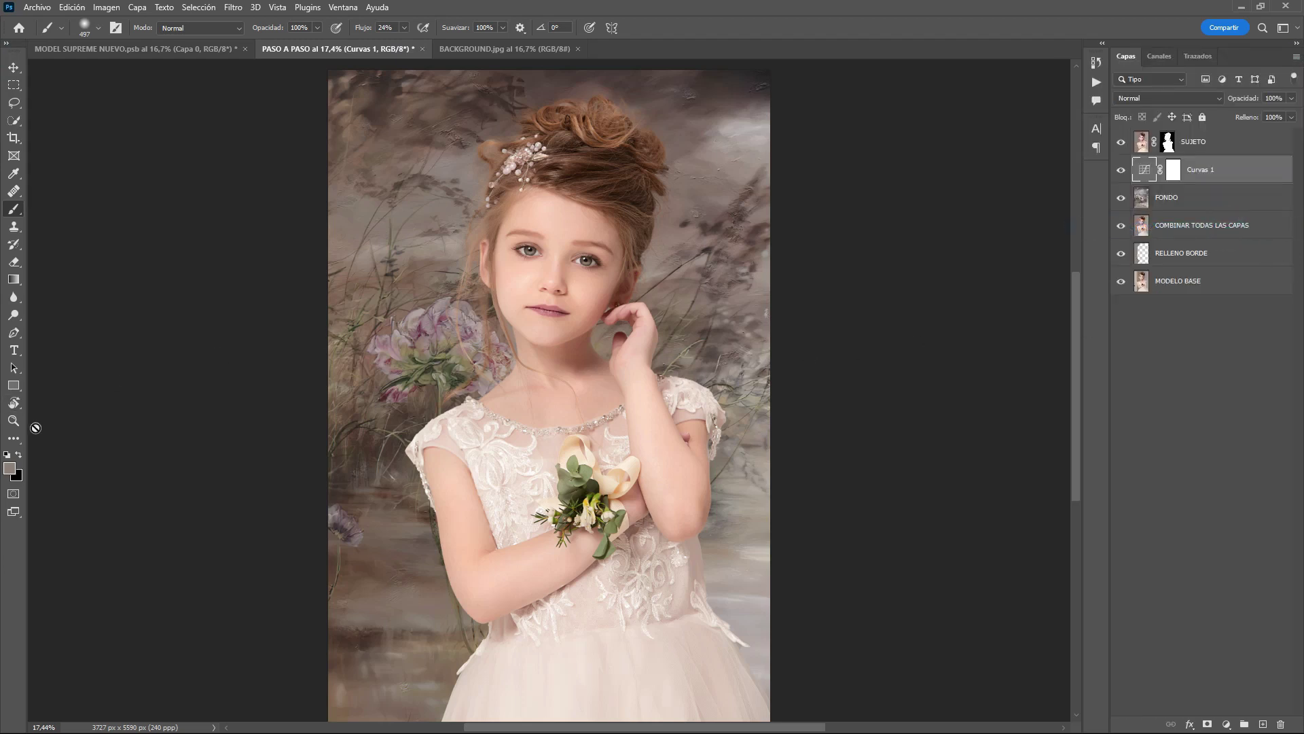
Step: Zoom in on the face and prepare a smaller black brush at 5% flow on the SUJETO mask
{"action": "left_click", "coordinate": [14, 421]}
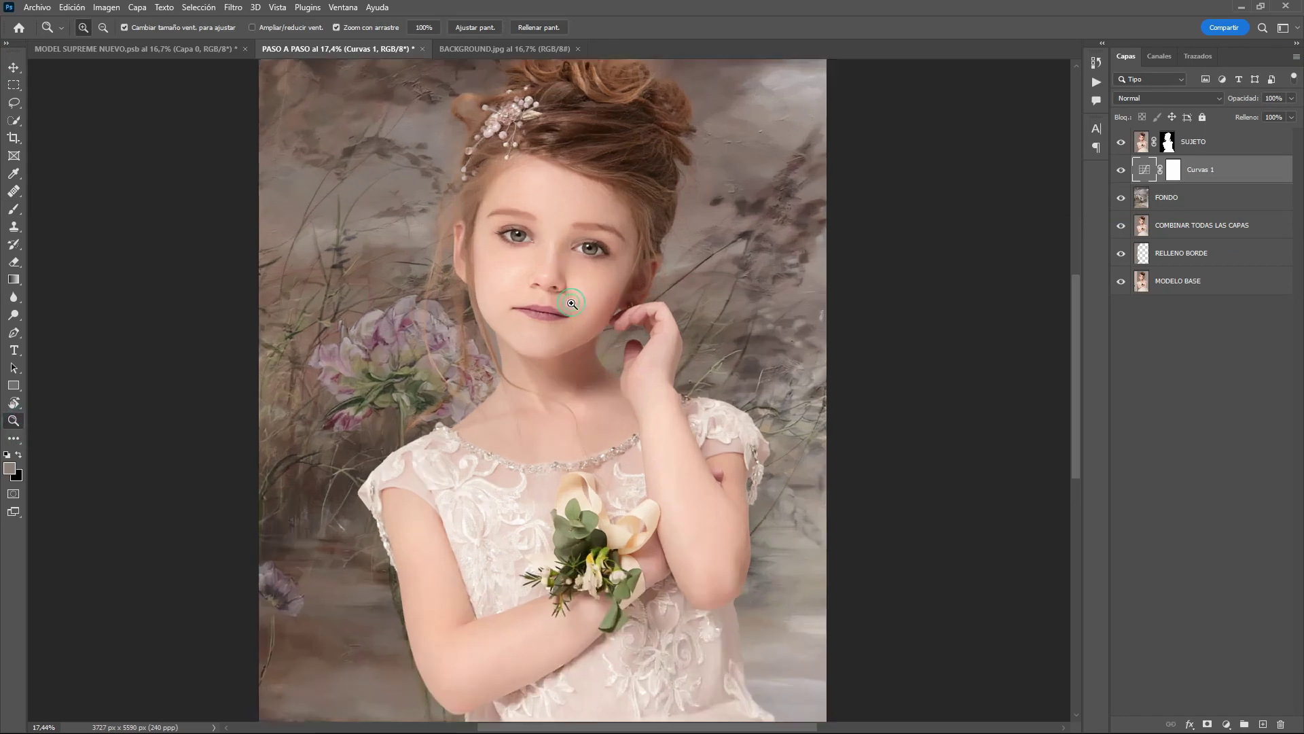
{"action": "left_click", "coordinate": [572, 300]}
{"action": "left_click", "coordinate": [598, 306]}
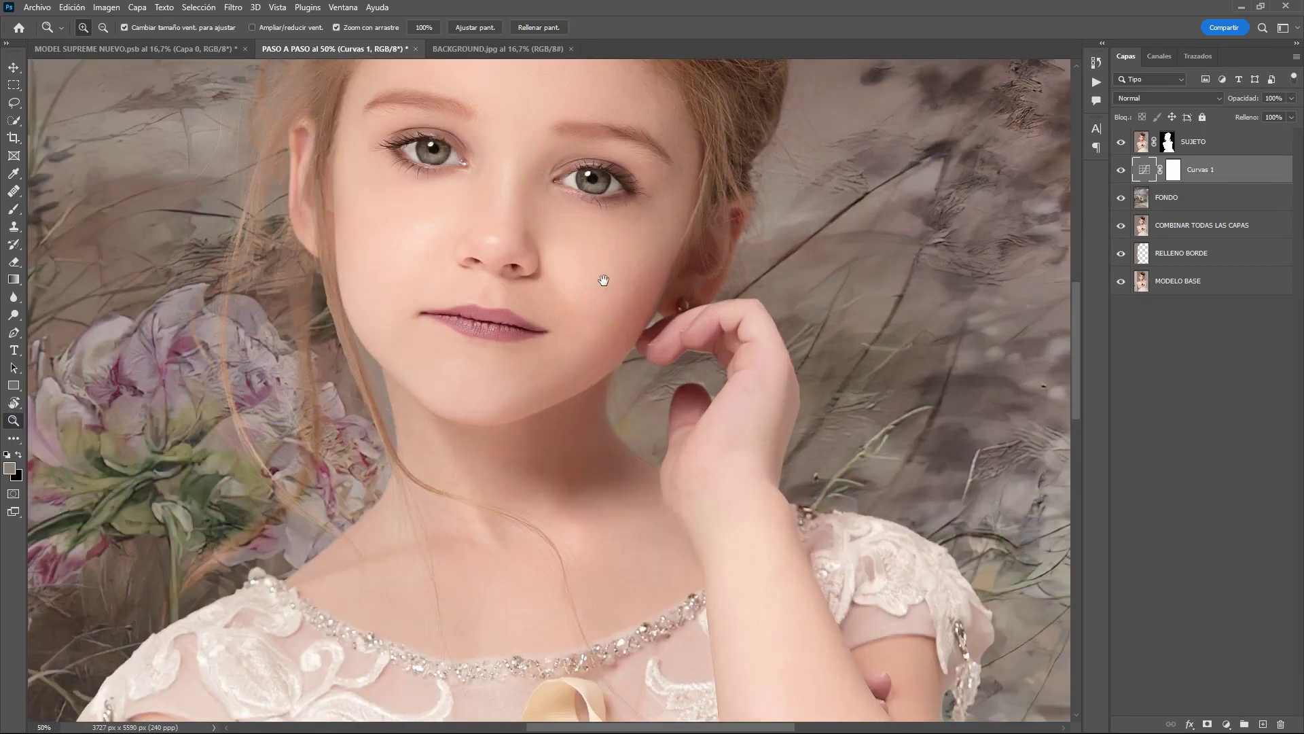
{"action": "mouse_move", "coordinate": [603, 291]}
{"action": "left_mouse_down"}
{"action": "mouse_move", "coordinate": [652, 618]}
{"action": "mouse_move", "coordinate": [667, 634]}
{"action": "left_mouse_up"}
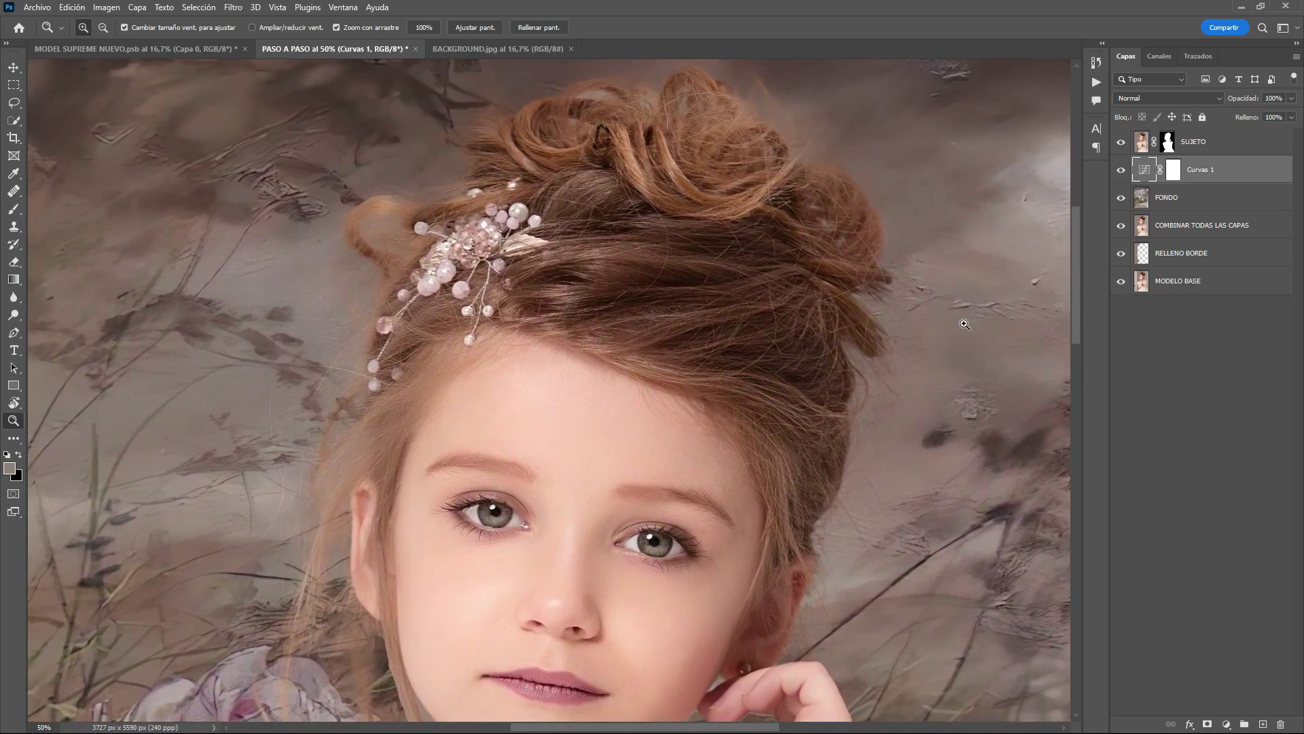
{"action": "left_click", "coordinate": [1168, 143]}
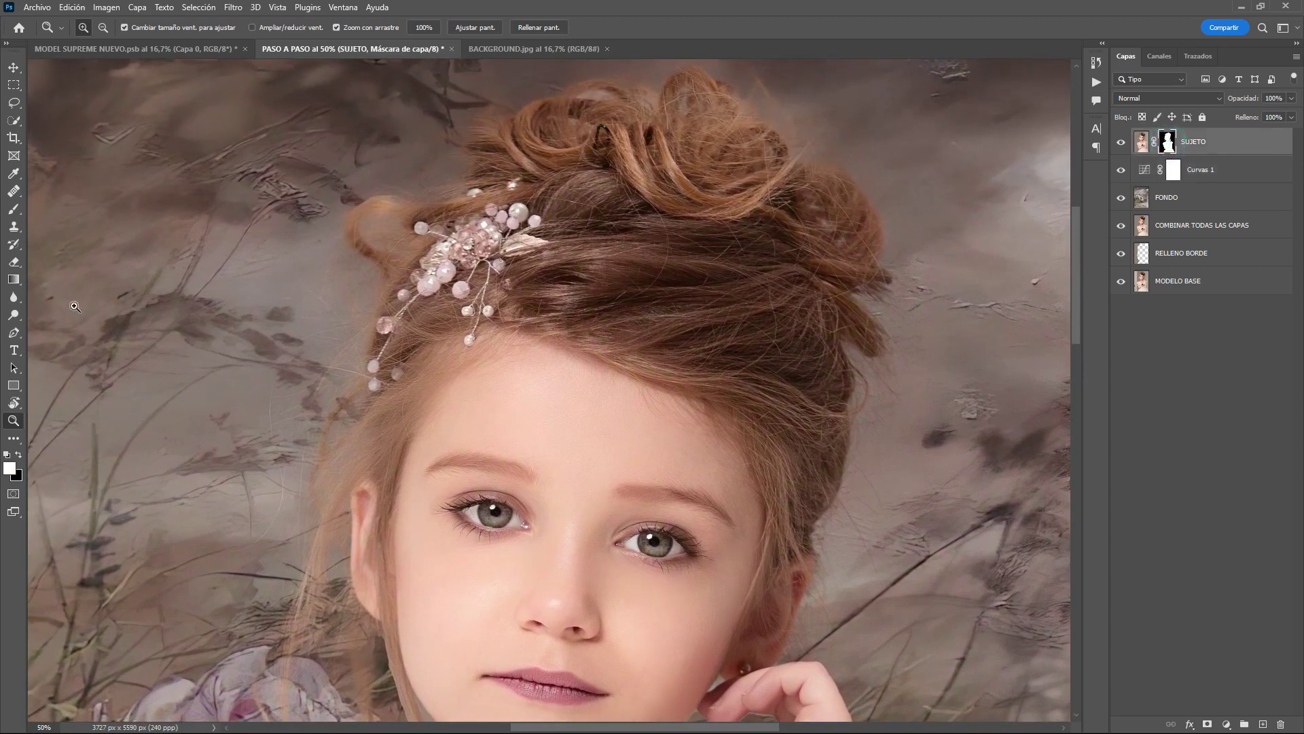
{"action": "key", "text": "b"}
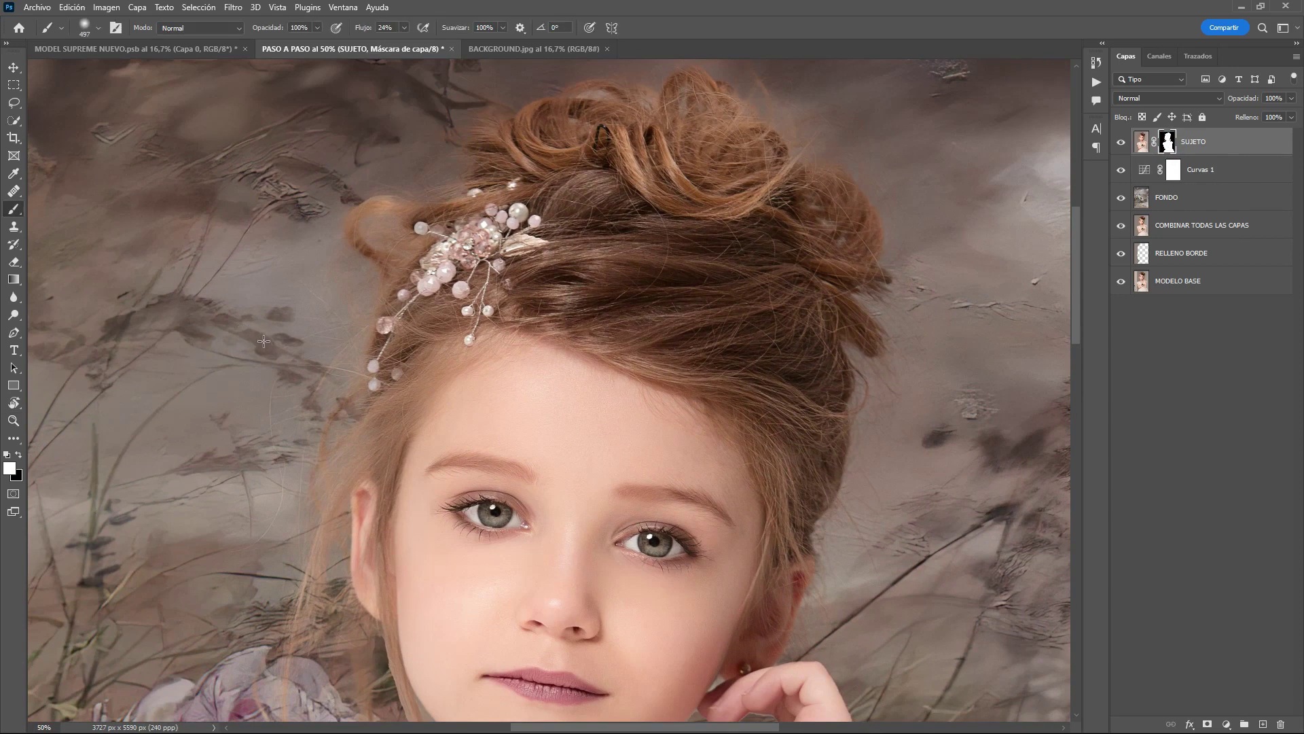
{"action": "key", "text": "bracketleft"}
{"action": "key", "text": "bracketleft"}
{"action": "key", "text": "bracketleft"}
{"action": "key", "text": "bracketleft"}
{"action": "key", "text": "bracketleft"}
{"action": "key", "text": "bracketleft"}
{"action": "left_click", "coordinate": [394, 27]}
{"action": "type", "text": "5"}
{"action": "left_click", "coordinate": [744, 19]}
{"action": "left_click", "coordinate": [19, 454]}
Step: Softly paint the mask along the hair curls, bun, fingertips, ear and jaw edge
{"action": "left_click", "coordinate": [589, 90]}
{"action": "mouse_move", "coordinate": [585, 91]}
{"action": "left_mouse_down"}
{"action": "mouse_move", "coordinate": [618, 100]}
{"action": "mouse_move", "coordinate": [600, 101]}
{"action": "left_mouse_up"}
{"action": "left_click_drag", "start_coordinate": [600, 101], "coordinate": [584, 116]}
{"action": "left_click_drag", "start_coordinate": [380, 202], "coordinate": [387, 204]}
{"action": "left_click_drag", "start_coordinate": [825, 241], "coordinate": [829, 222]}
{"action": "left_click_drag", "start_coordinate": [1078, 320], "coordinate": [1077, 385]}
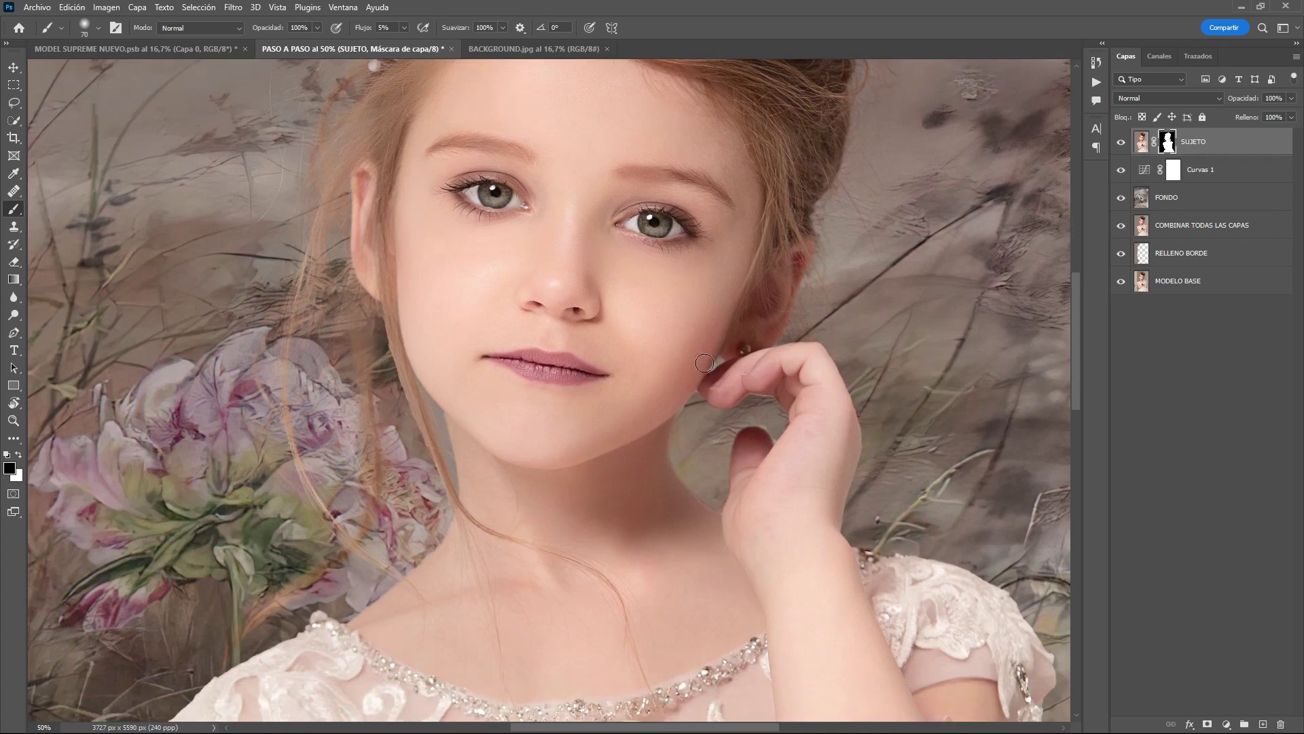
{"action": "mouse_move", "coordinate": [705, 363]}
{"action": "left_mouse_down"}
{"action": "mouse_move", "coordinate": [692, 411]}
{"action": "mouse_move", "coordinate": [779, 431]}
{"action": "left_mouse_up"}
{"action": "mouse_move", "coordinate": [779, 432]}
{"action": "left_mouse_down"}
{"action": "mouse_move", "coordinate": [764, 403]}
{"action": "mouse_move", "coordinate": [751, 424]}
{"action": "left_mouse_up"}
{"action": "mouse_move", "coordinate": [473, 426]}
{"action": "left_mouse_down"}
{"action": "mouse_move", "coordinate": [444, 460]}
{"action": "mouse_move", "coordinate": [435, 419]}
{"action": "mouse_move", "coordinate": [442, 461]}
{"action": "left_mouse_up"}
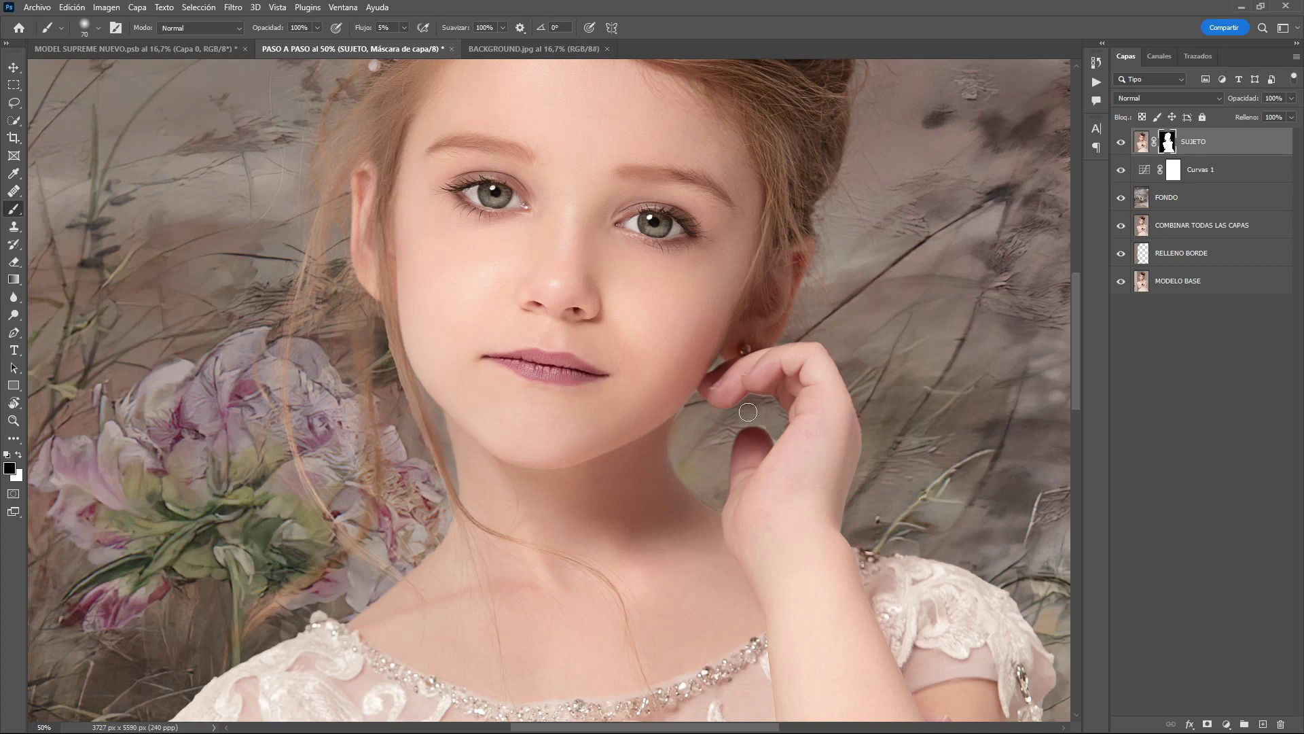
{"action": "left_click_drag", "start_coordinate": [699, 398], "coordinate": [710, 424]}
{"action": "left_click", "coordinate": [13, 420]}
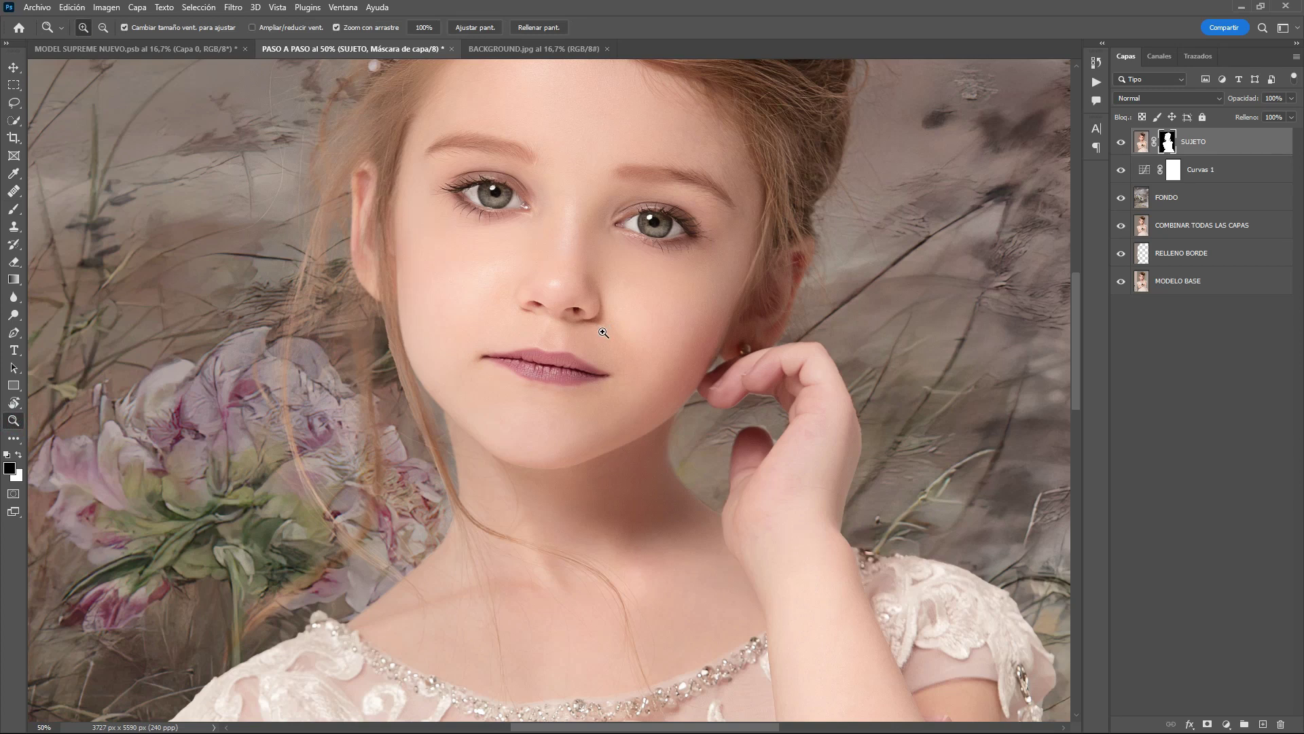
{"action": "left_click", "coordinate": [608, 333]}
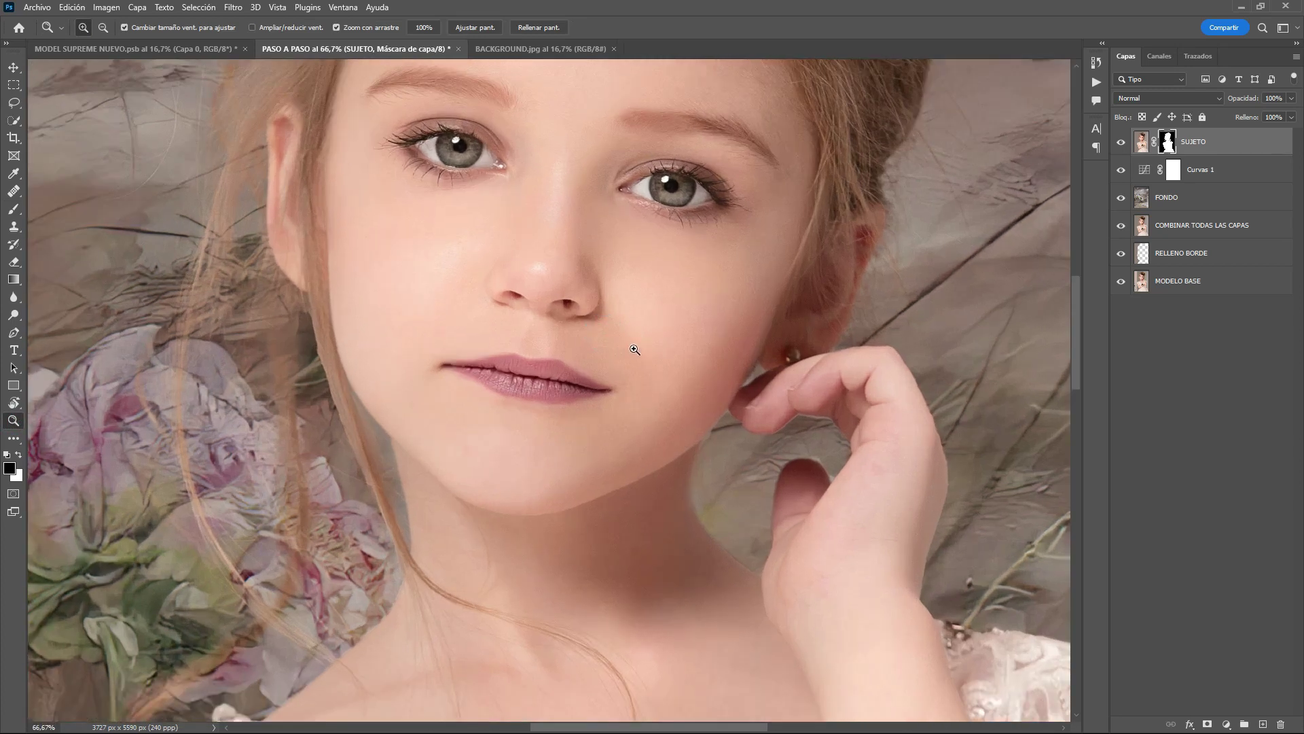
Step: Paint white at 100% flow on the rotated SUJETO mask to blend cheek and hair edges
{"action": "key", "text": "t"}
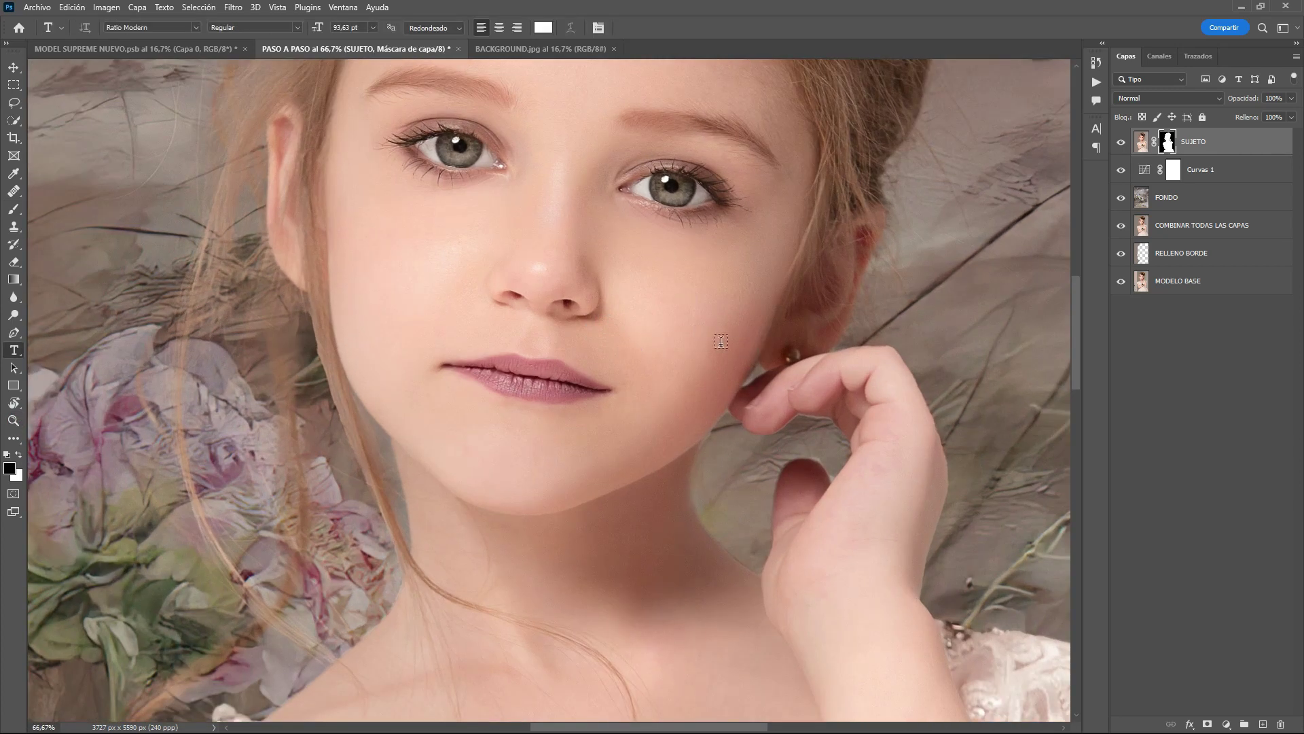
{"action": "key", "text": "r"}
{"action": "mouse_move", "coordinate": [759, 337]}
{"action": "left_mouse_down"}
{"action": "mouse_move", "coordinate": [554, 401]}
{"action": "mouse_move", "coordinate": [646, 309]}
{"action": "left_mouse_up"}
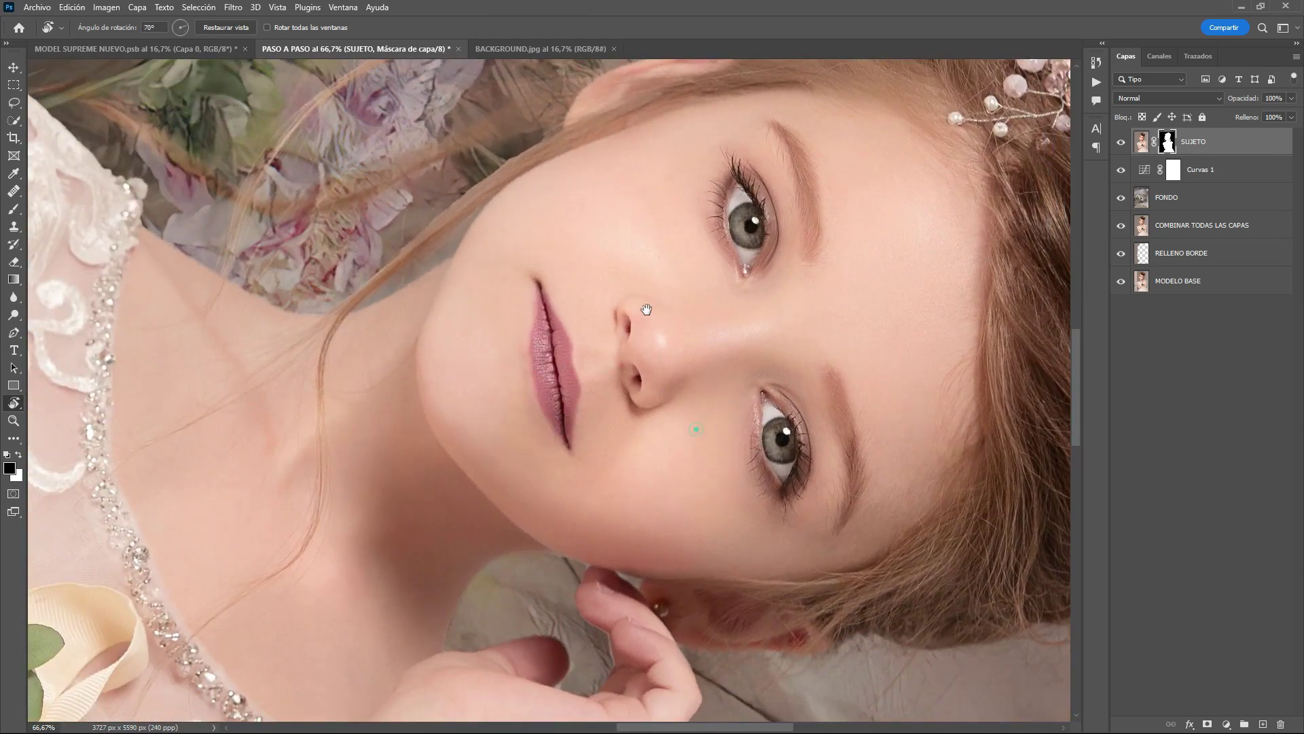
{"action": "scroll", "coordinate": [646, 310], "scroll_direction": "down", "scroll_amount": 5}
{"action": "key", "text": "b"}
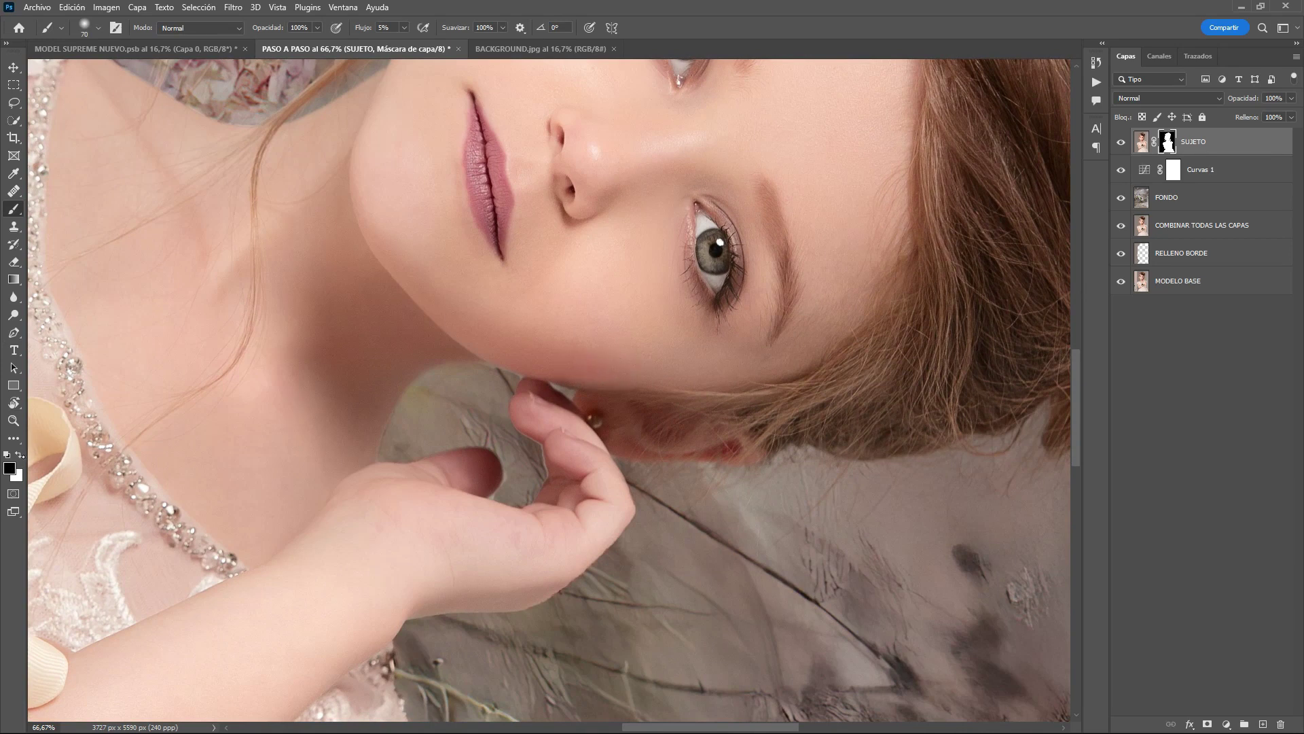
{"action": "key", "text": "x"}
{"action": "key", "text": "bracketleft"}
{"action": "left_click", "coordinate": [404, 29]}
{"action": "left_click_drag", "start_coordinate": [405, 43], "coordinate": [468, 43]}
{"action": "left_click_drag", "start_coordinate": [564, 378], "coordinate": [575, 370]}
{"action": "key", "text": "ctrl+0"}
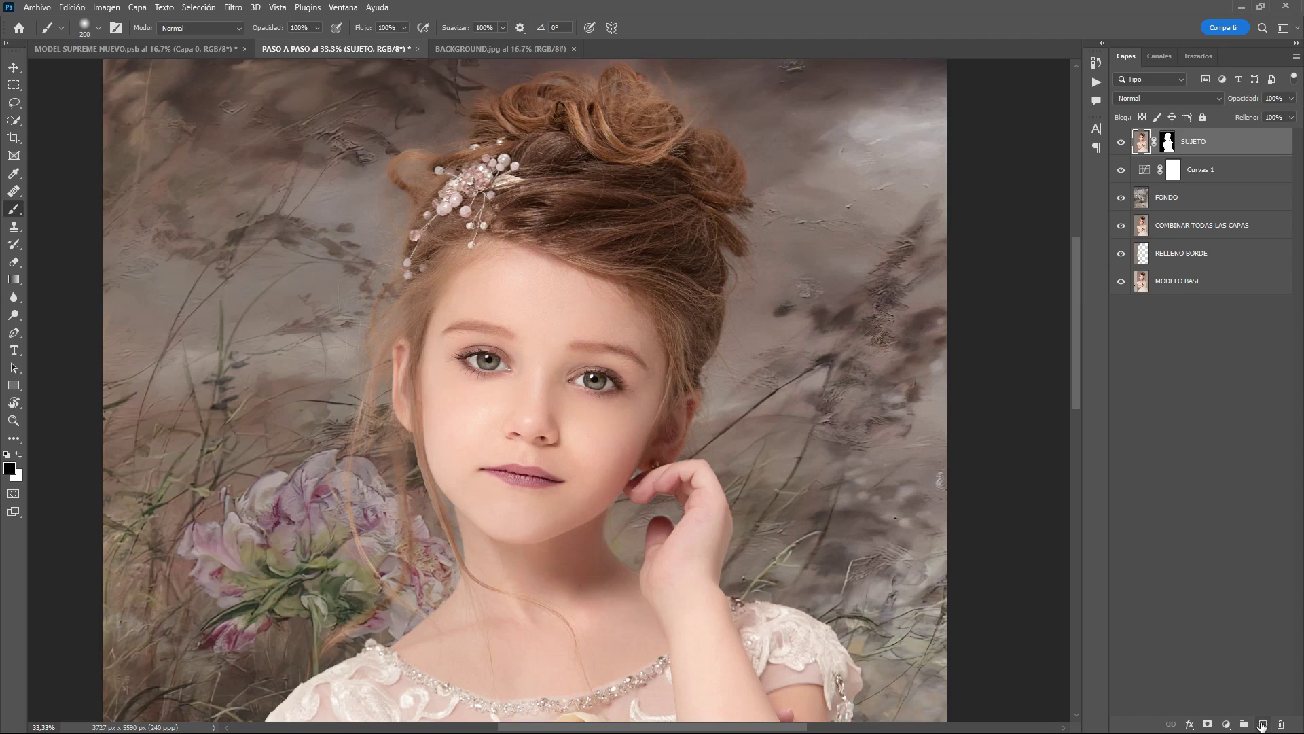
Step: Add an empty Capa 1 layer and load the Hair 1 brush preset at 15 px
{"action": "left_click", "coordinate": [1262, 726]}
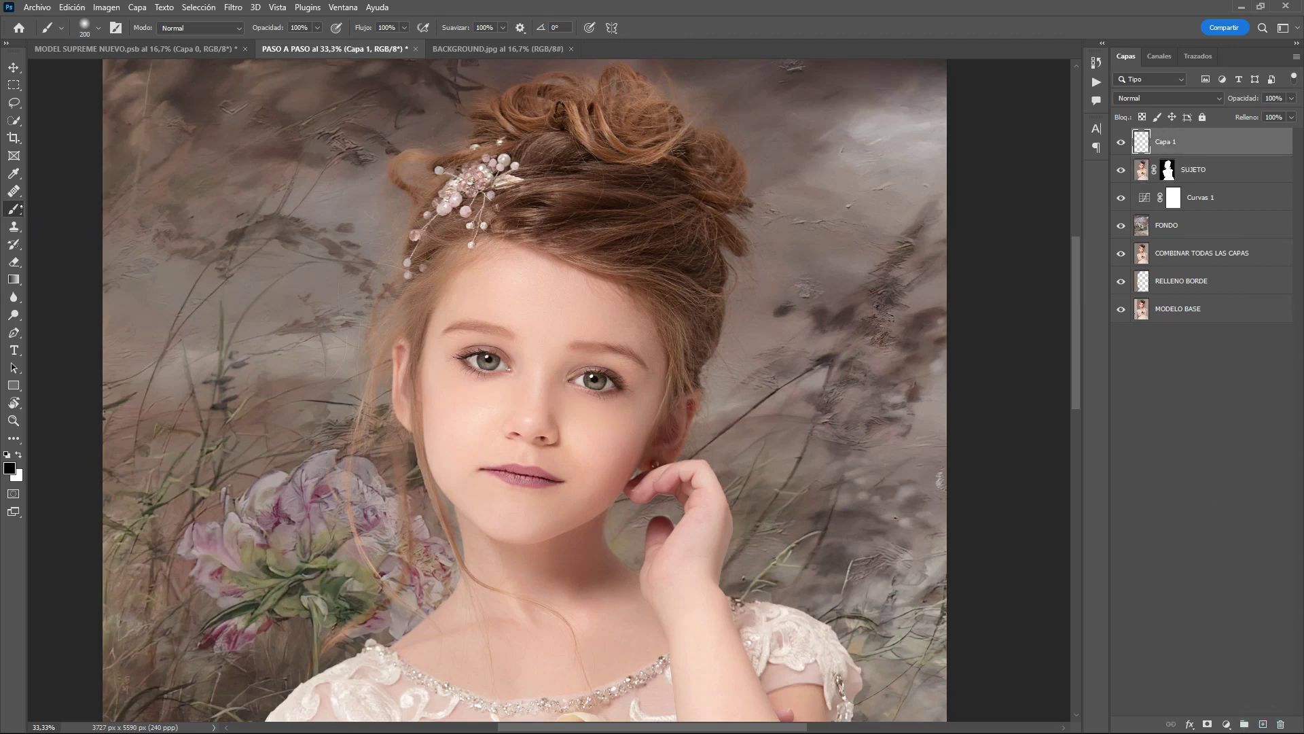
{"action": "left_click", "coordinate": [100, 29]}
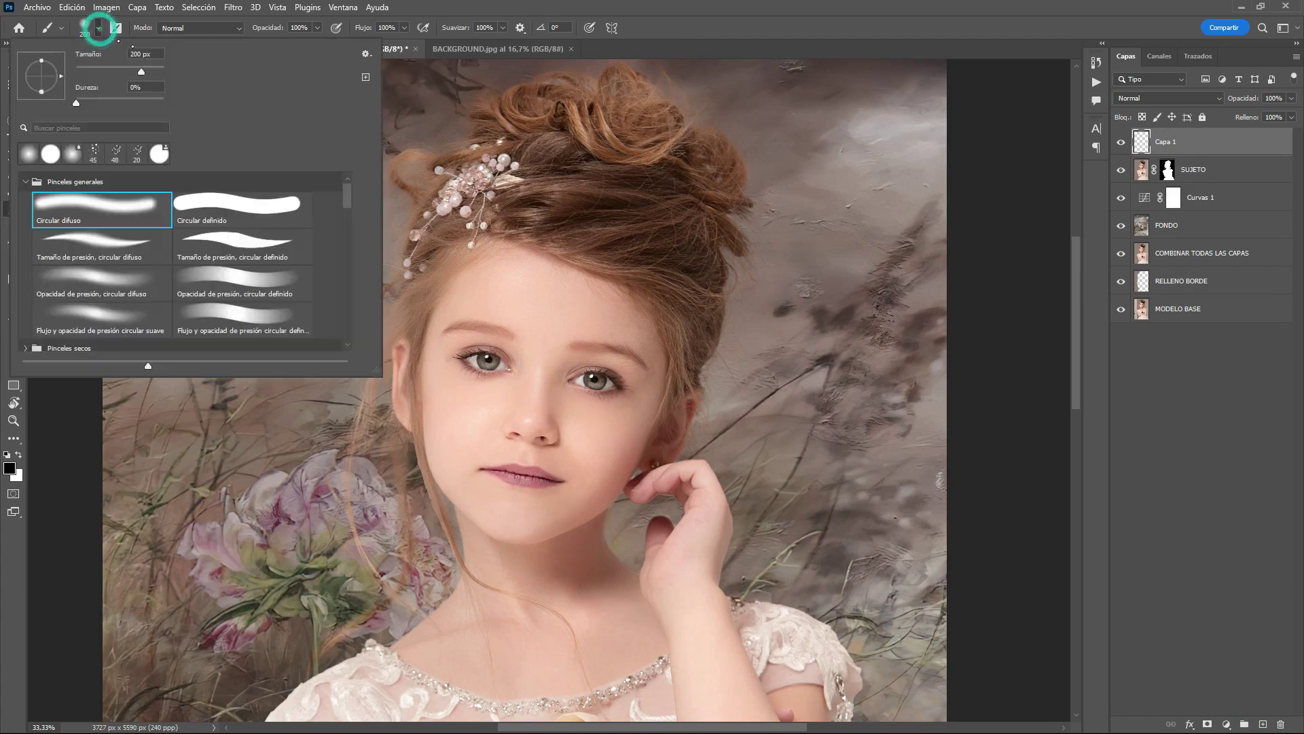
{"action": "left_click", "coordinate": [27, 184]}
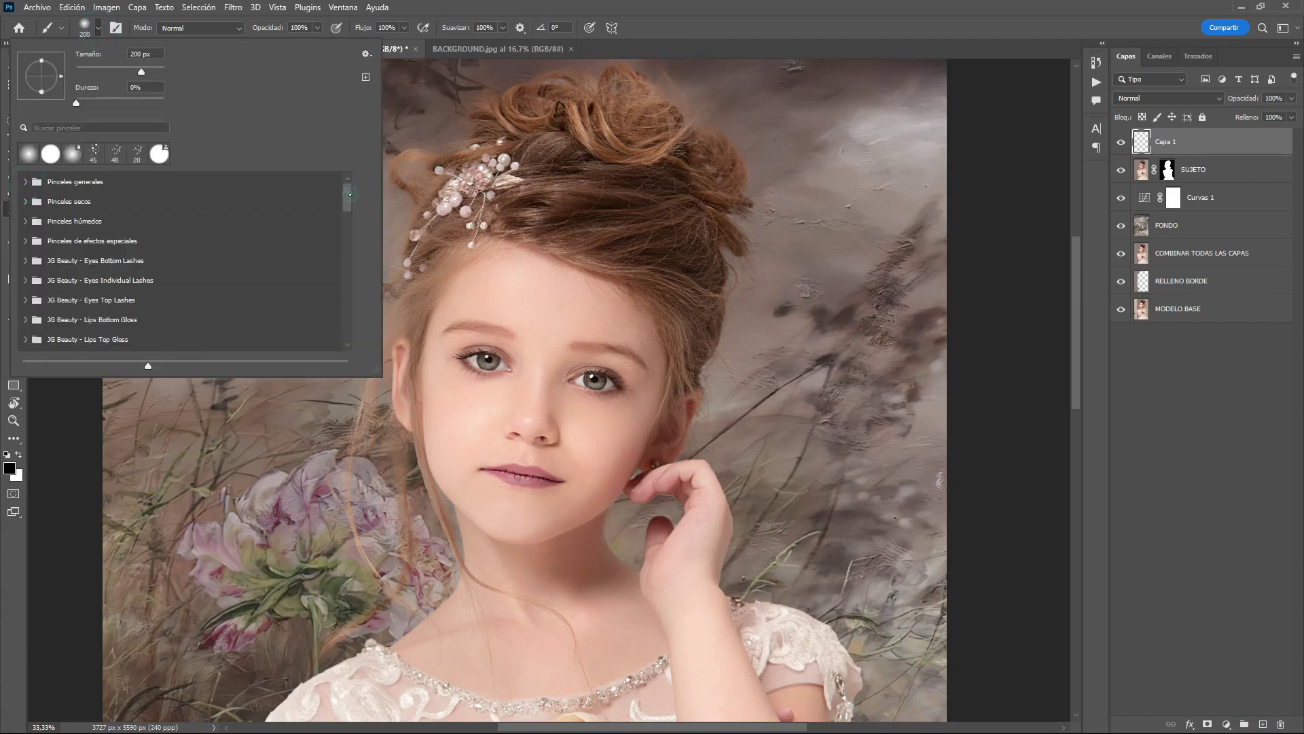
{"action": "left_click_drag", "start_coordinate": [350, 194], "coordinate": [345, 204]}
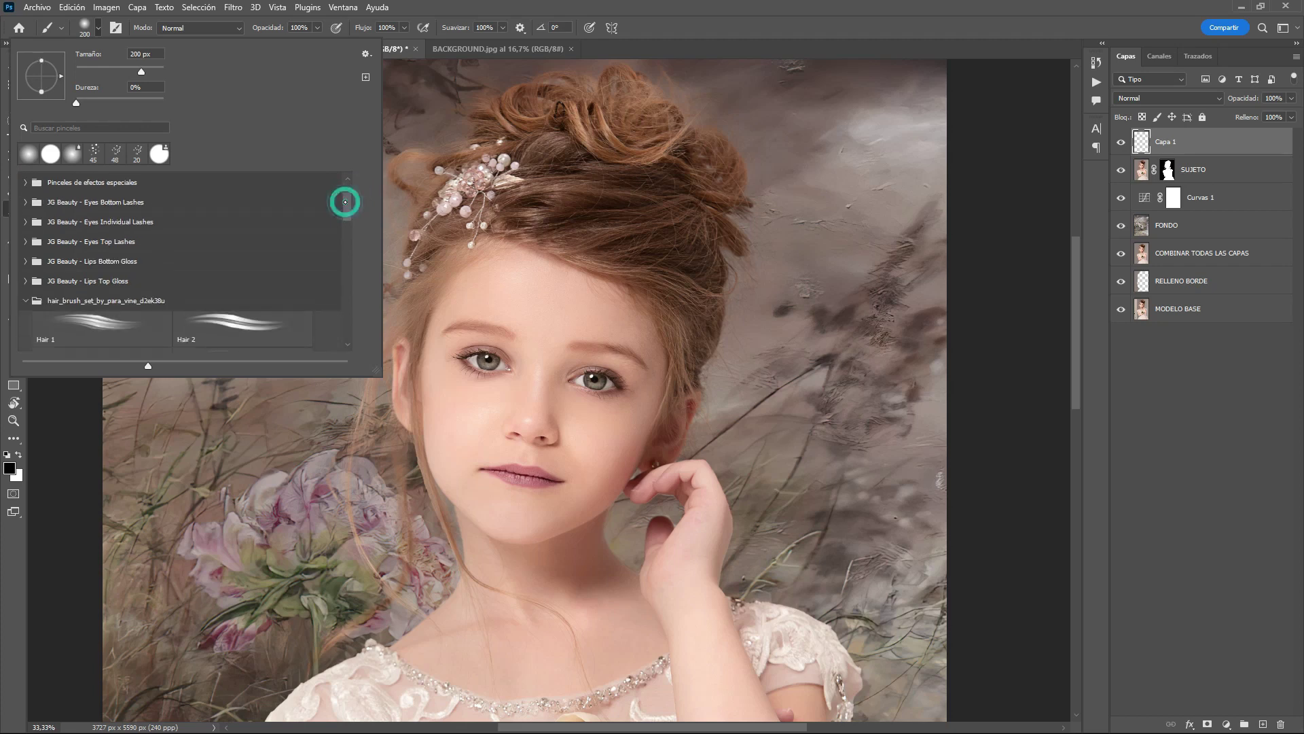
{"action": "scroll", "coordinate": [94, 249], "scroll_direction": "down", "scroll_amount": 3}
{"action": "left_click", "coordinate": [94, 249]}
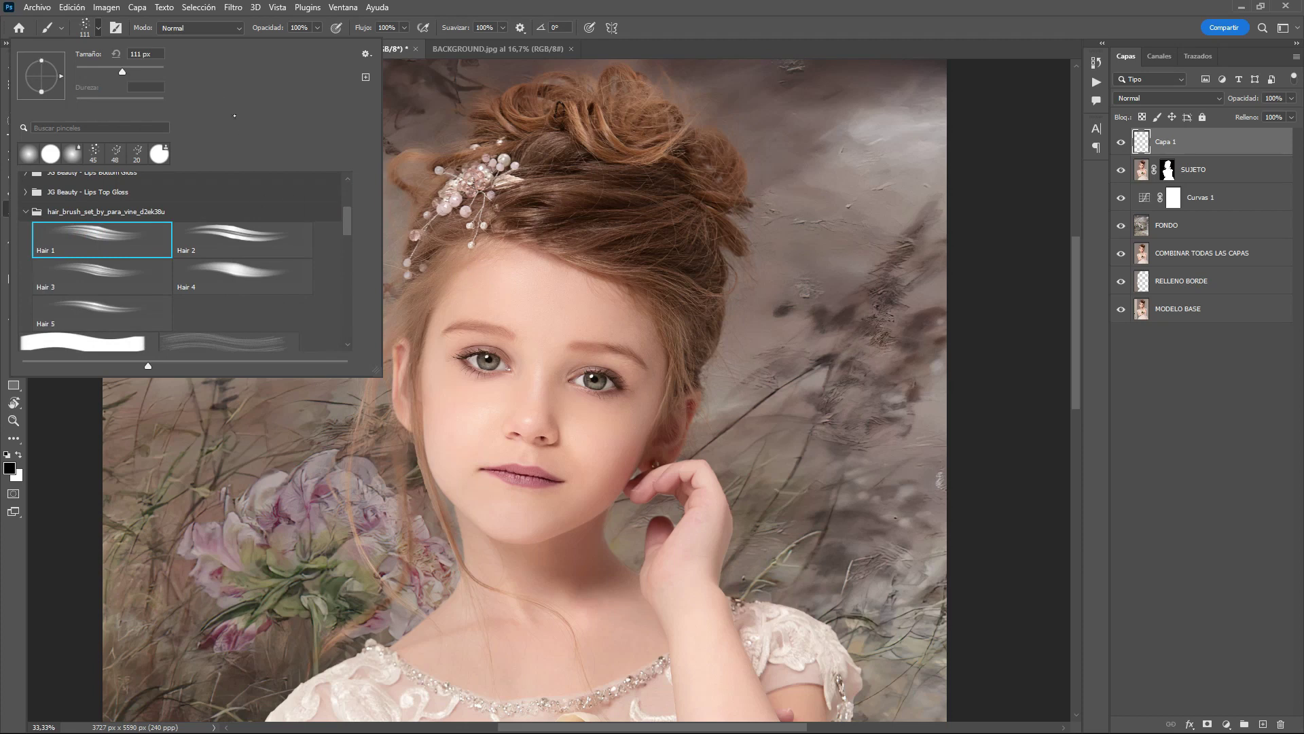
{"action": "left_click", "coordinate": [83, 71]}
{"action": "left_click", "coordinate": [677, 26]}
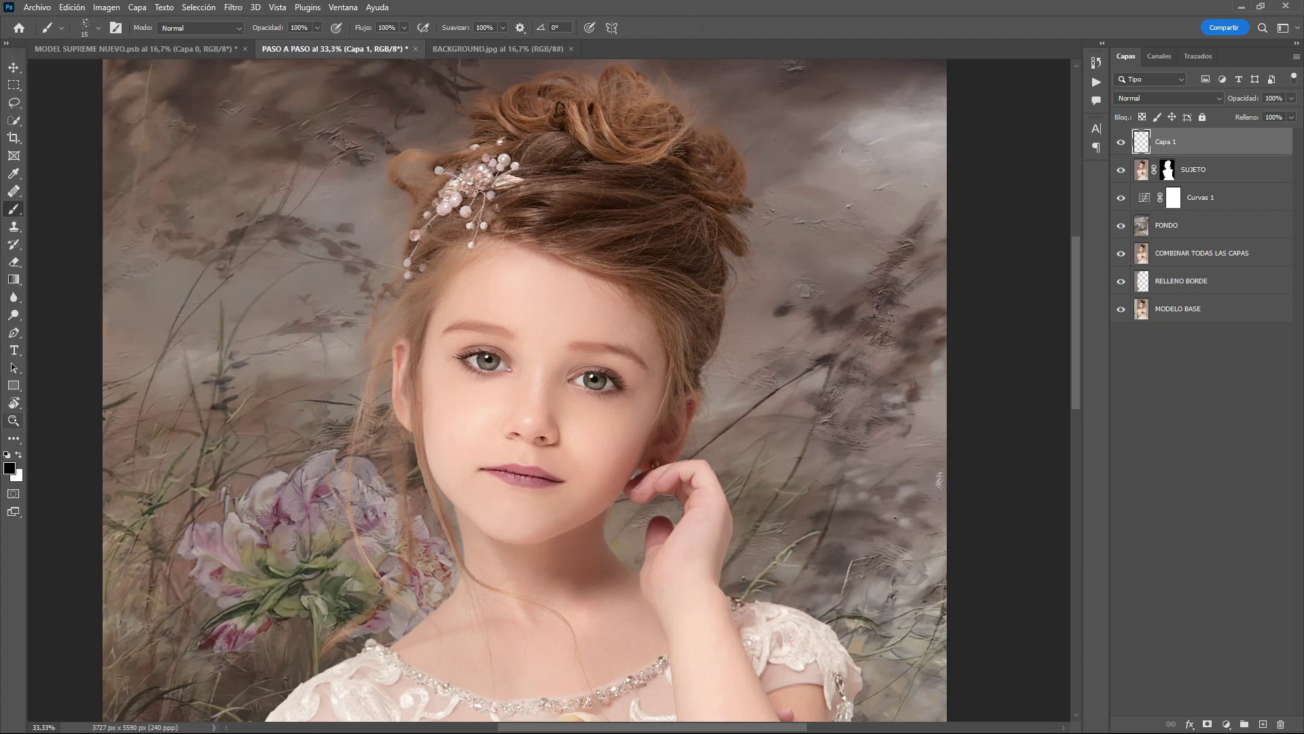
{"action": "left_click", "coordinate": [14, 421]}
Step: Zoom in and sample a brown from her hairline on SUJETO, then reselect Capa 1
{"action": "left_click", "coordinate": [505, 297]}
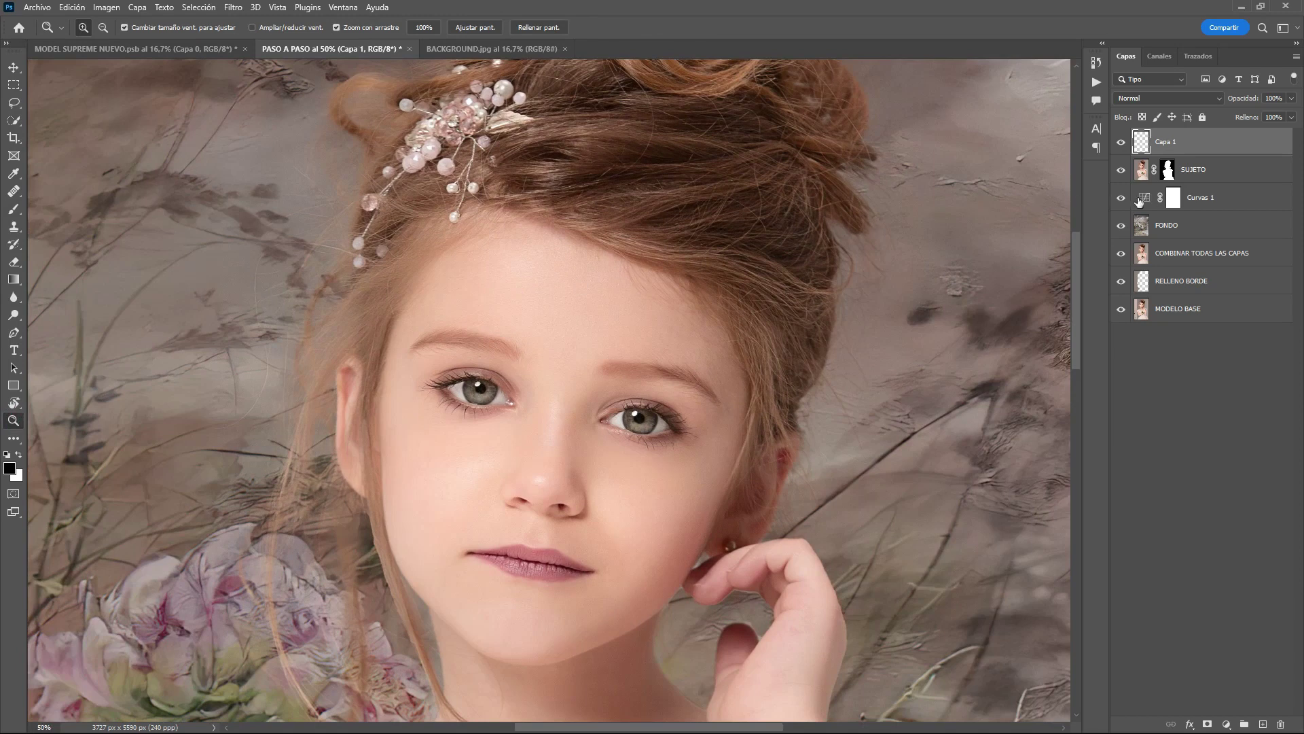
{"action": "left_click", "coordinate": [1141, 171]}
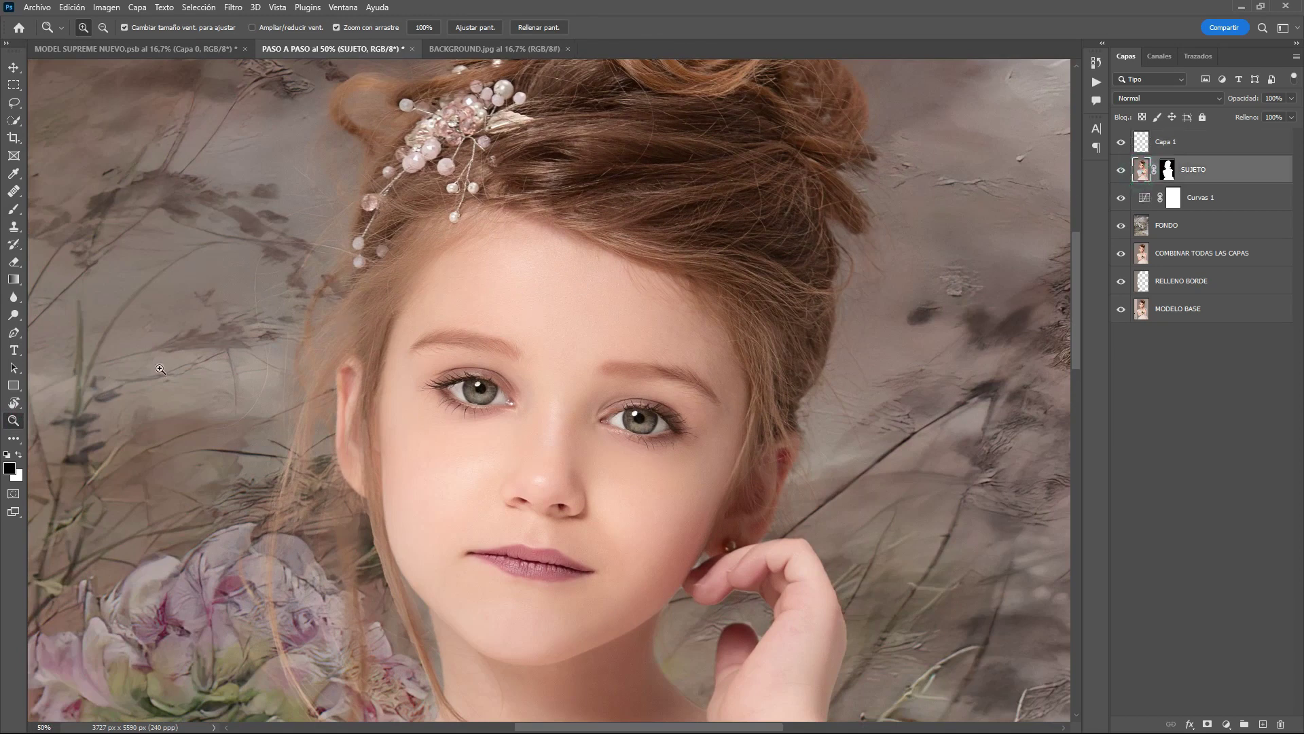
{"action": "left_click", "coordinate": [13, 174]}
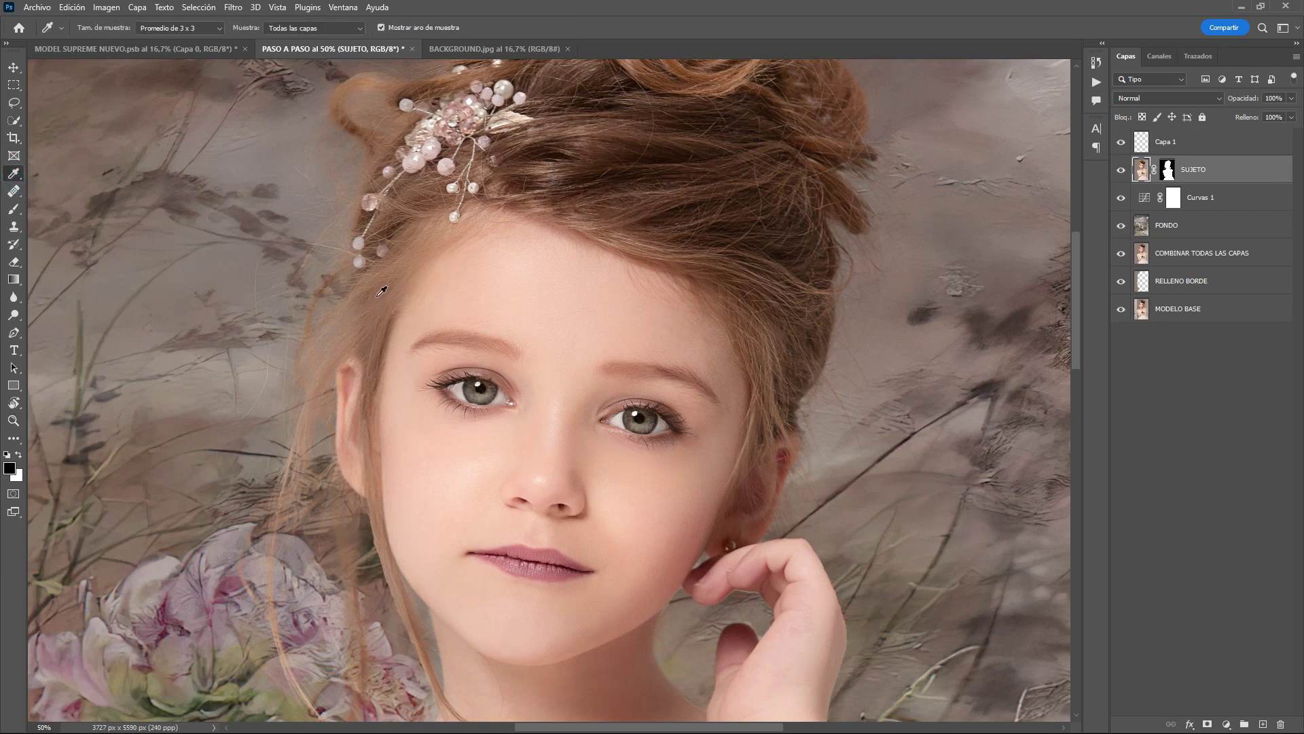
{"action": "left_click", "coordinate": [377, 298]}
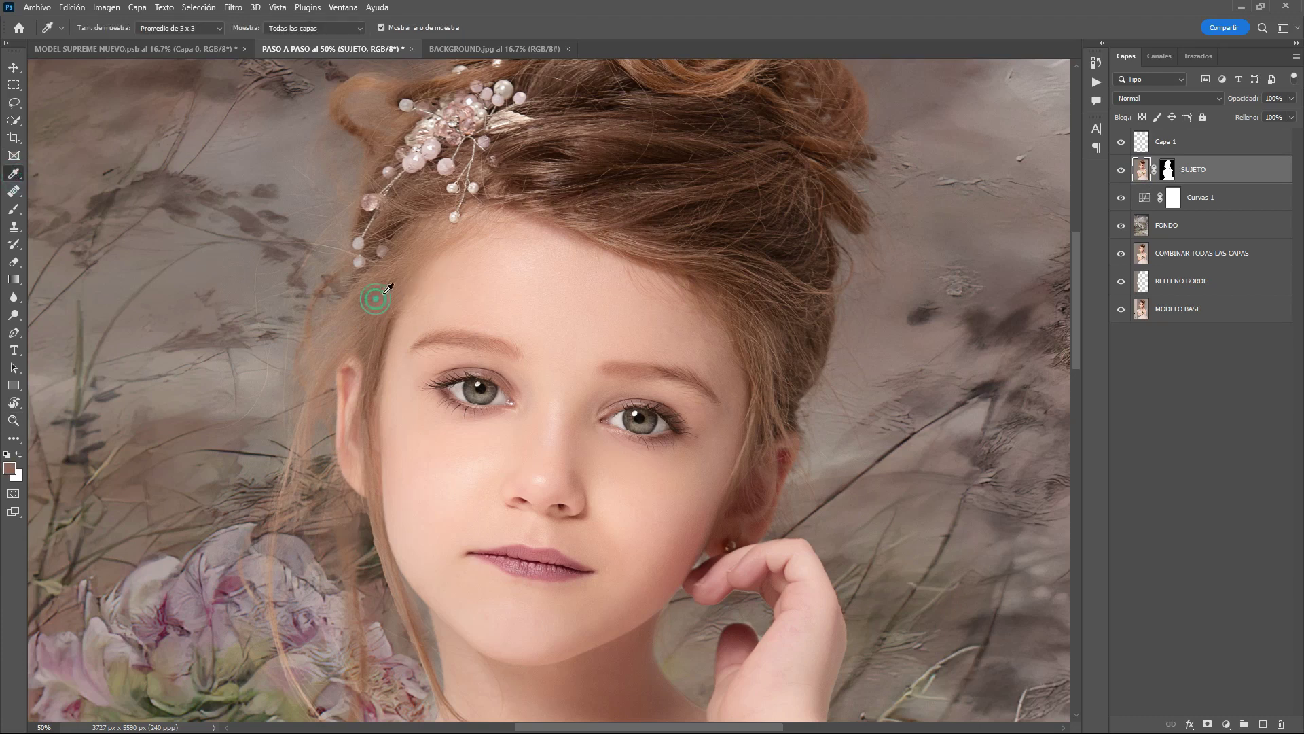
{"action": "left_click", "coordinate": [1143, 142]}
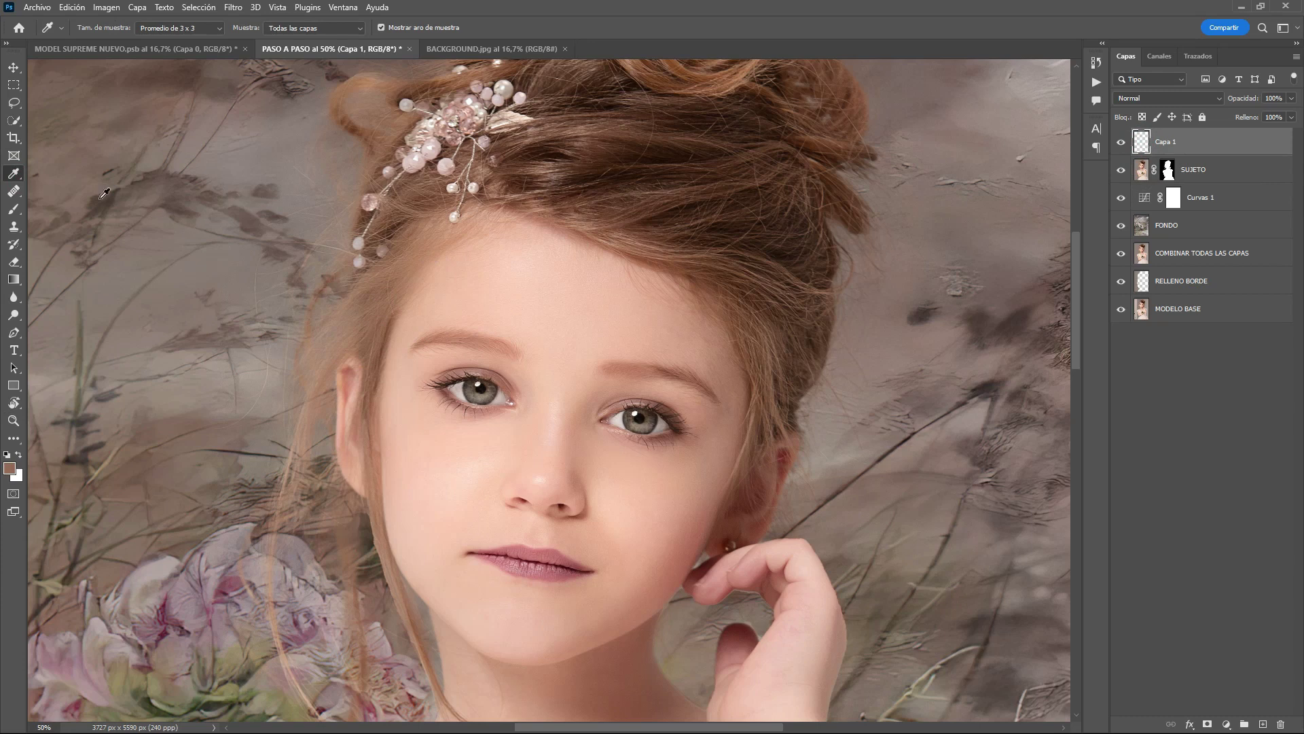
Step: Paint loose hair strands on Capa 1, switching to a darker brown
{"action": "left_click", "coordinate": [13, 208]}
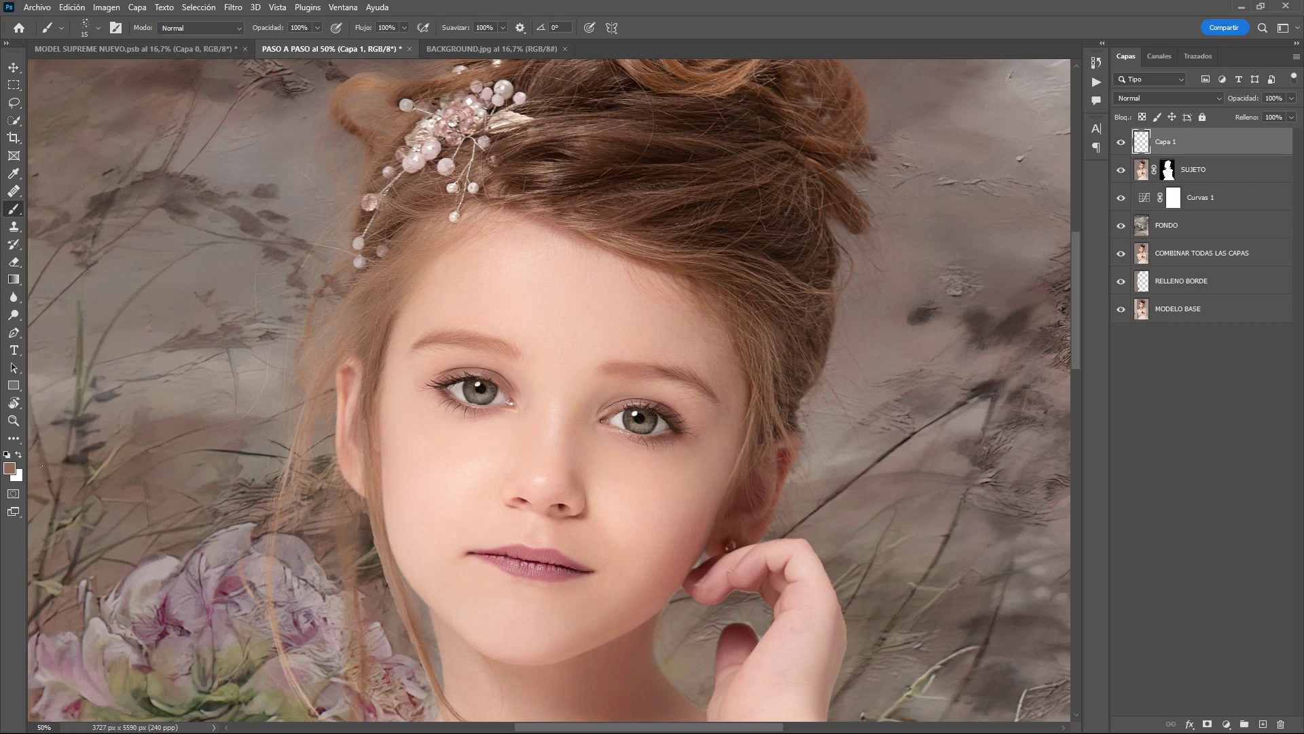
{"action": "key", "text": "i"}
{"action": "left_click", "coordinate": [10, 467]}
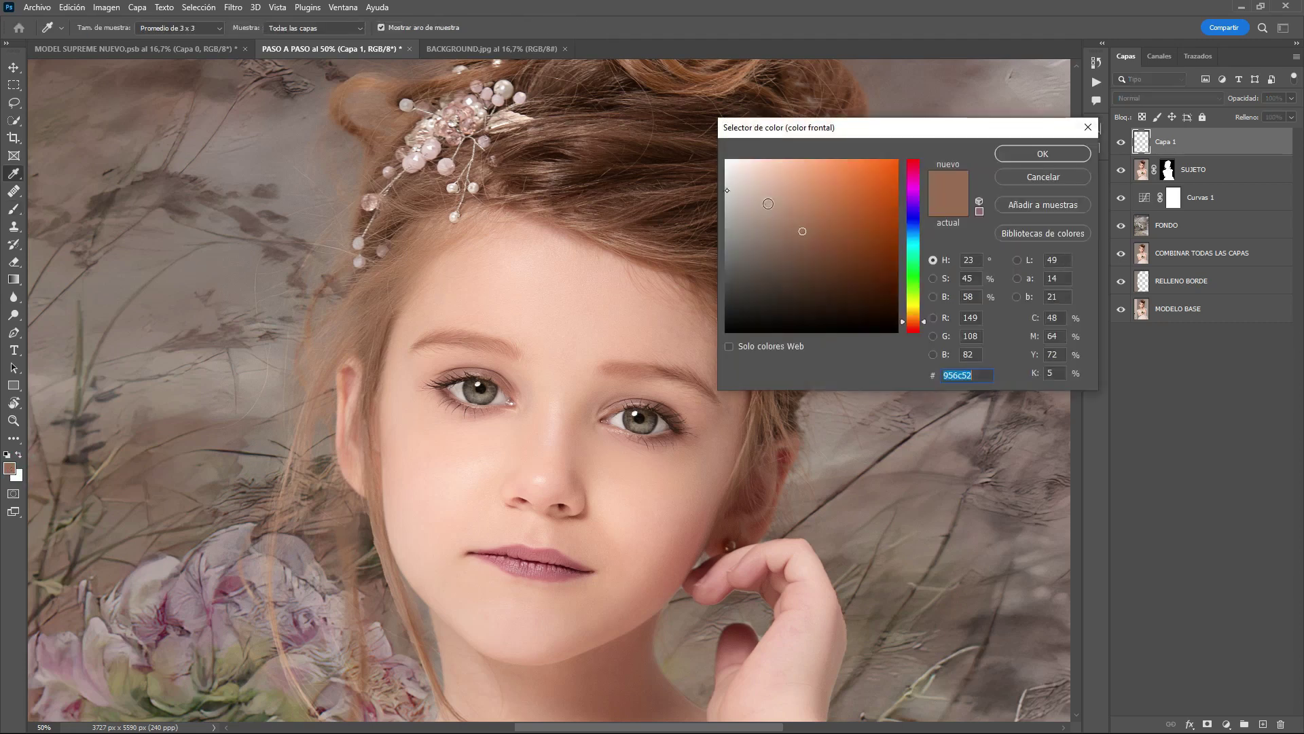
{"action": "left_click", "coordinate": [797, 251]}
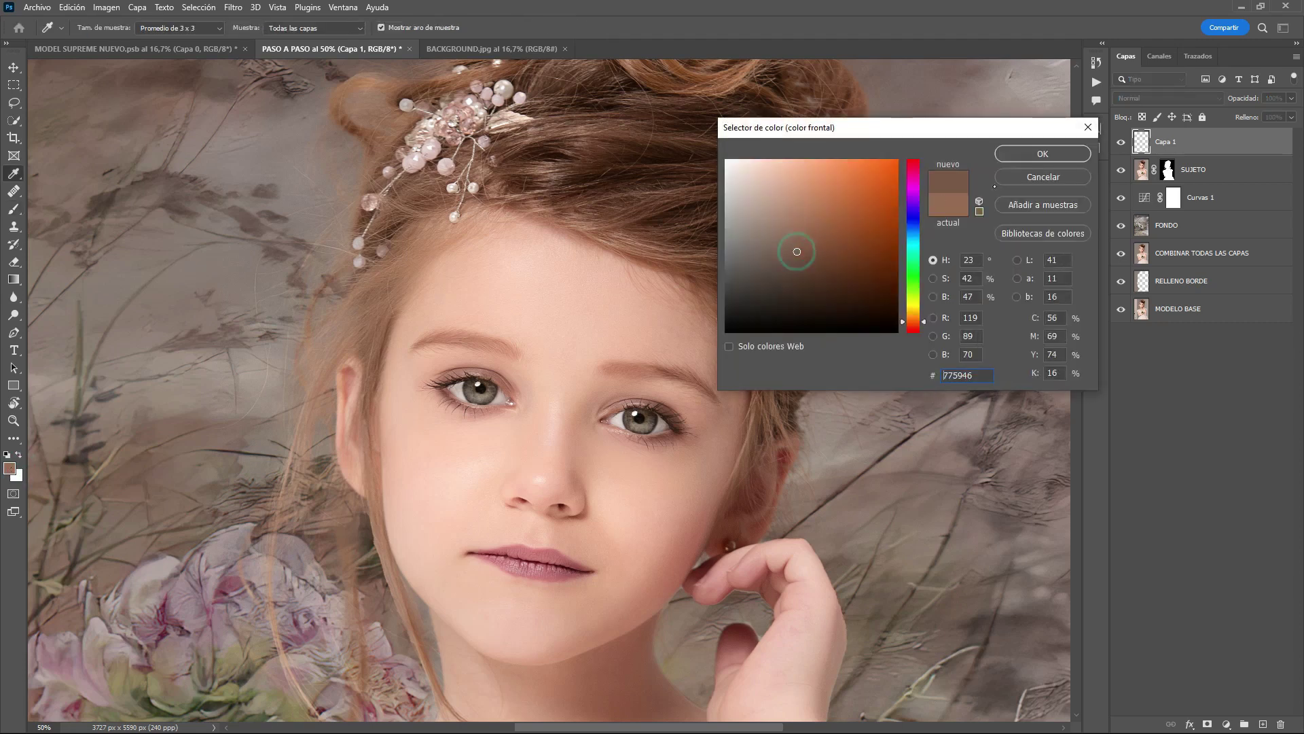
{"action": "left_click", "coordinate": [1037, 155]}
{"action": "key", "text": "b"}
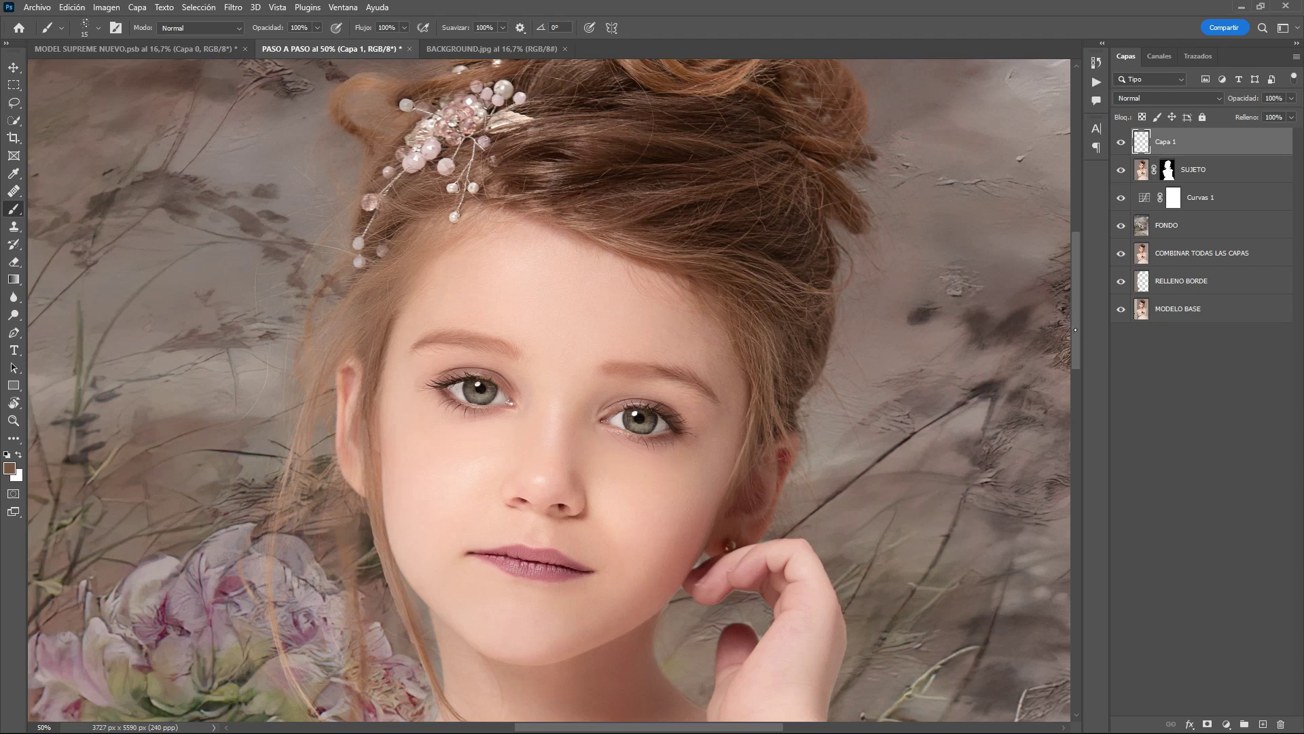
{"action": "left_click_drag", "start_coordinate": [1074, 329], "coordinate": [1058, 297]}
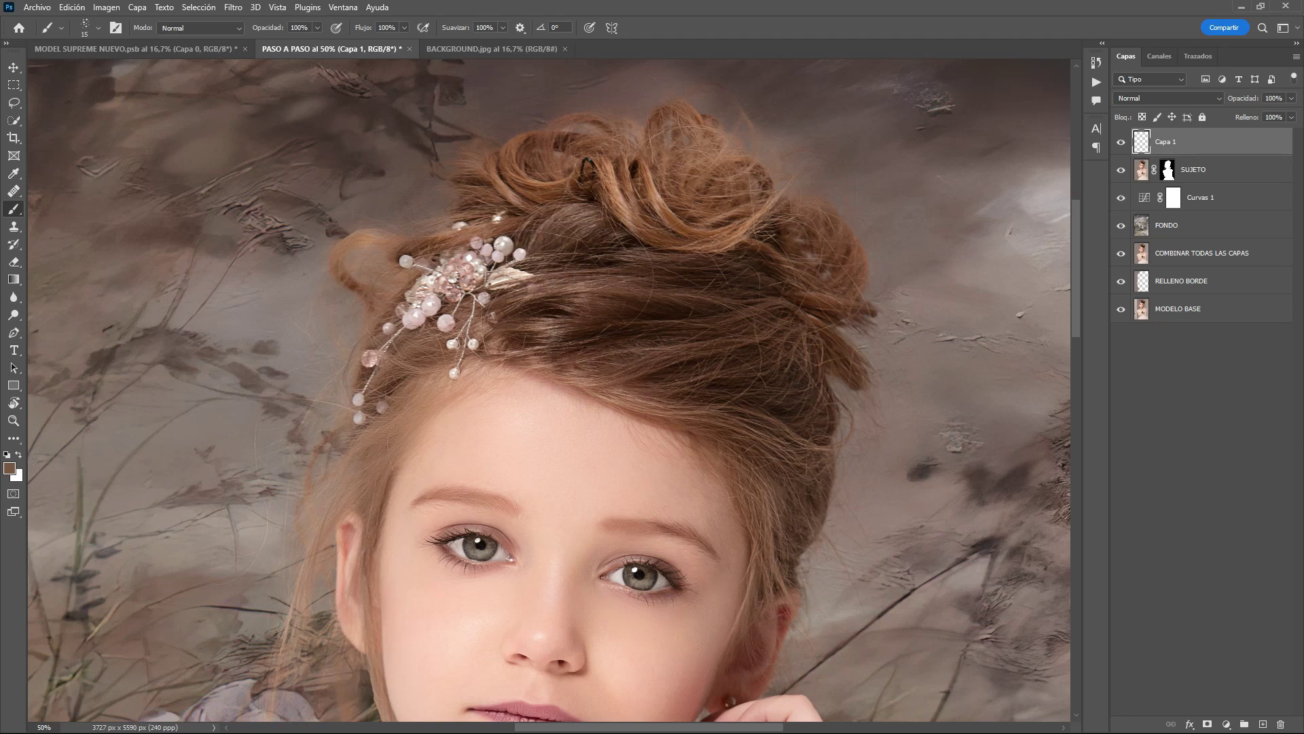
Step: Paint more stray hairs on Capa 1 in a lighter brown
{"action": "left_click", "coordinate": [9, 468]}
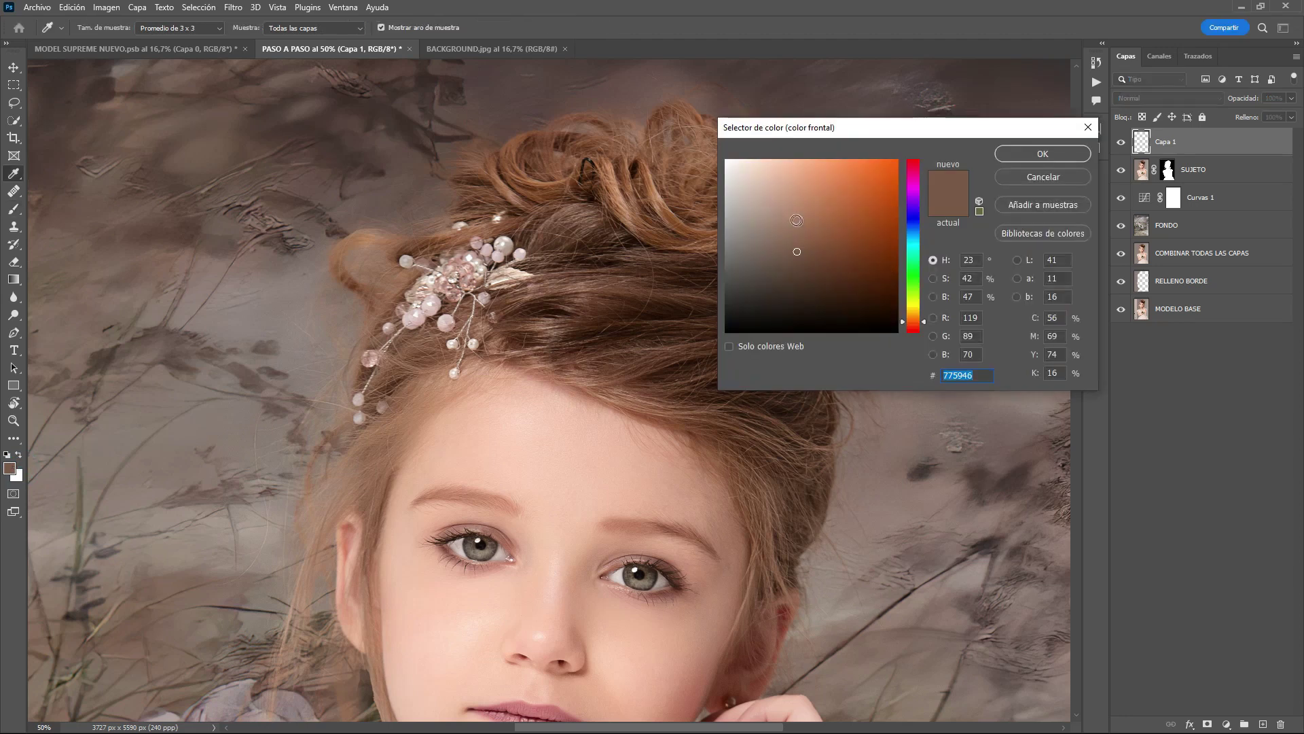
{"action": "left_click", "coordinate": [795, 220]}
{"action": "left_click", "coordinate": [1043, 154]}
{"action": "key", "text": "b"}
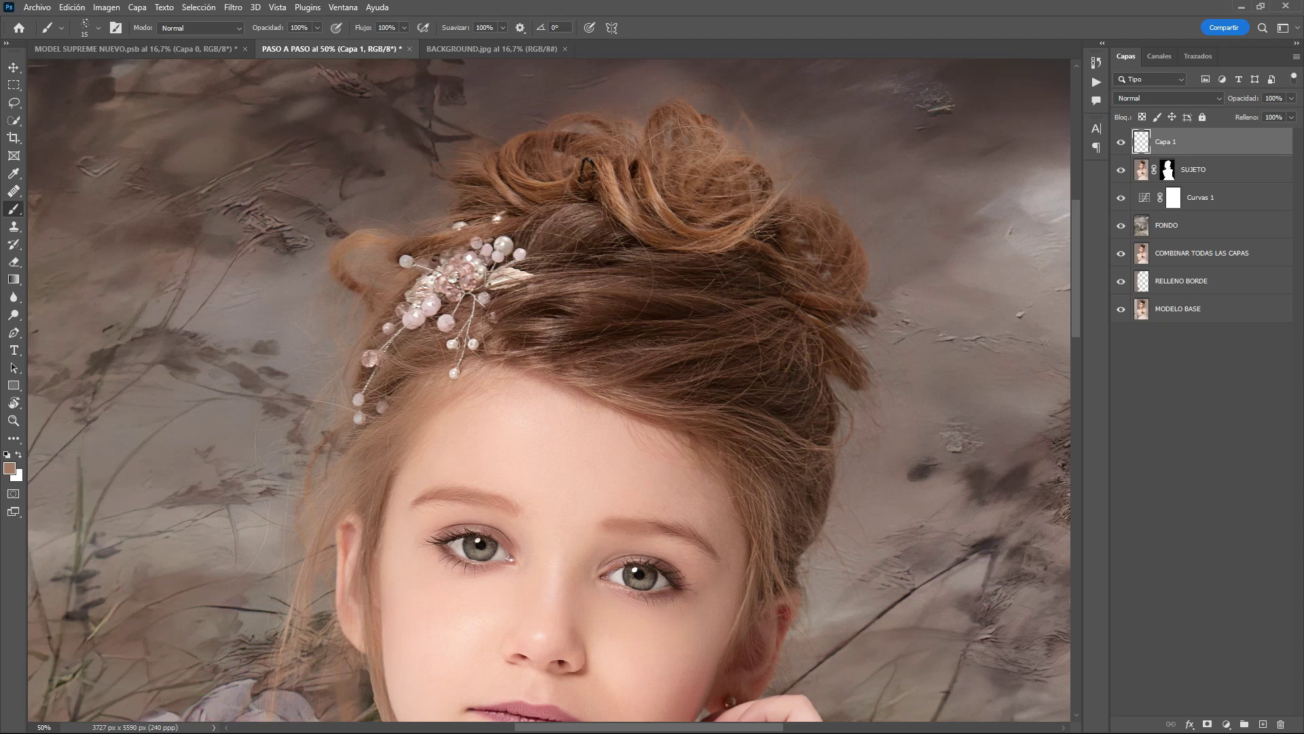
Step: Fit the whole image on screen and toggle Capa 1's visibility to compare
{"action": "left_click", "coordinate": [13, 420]}
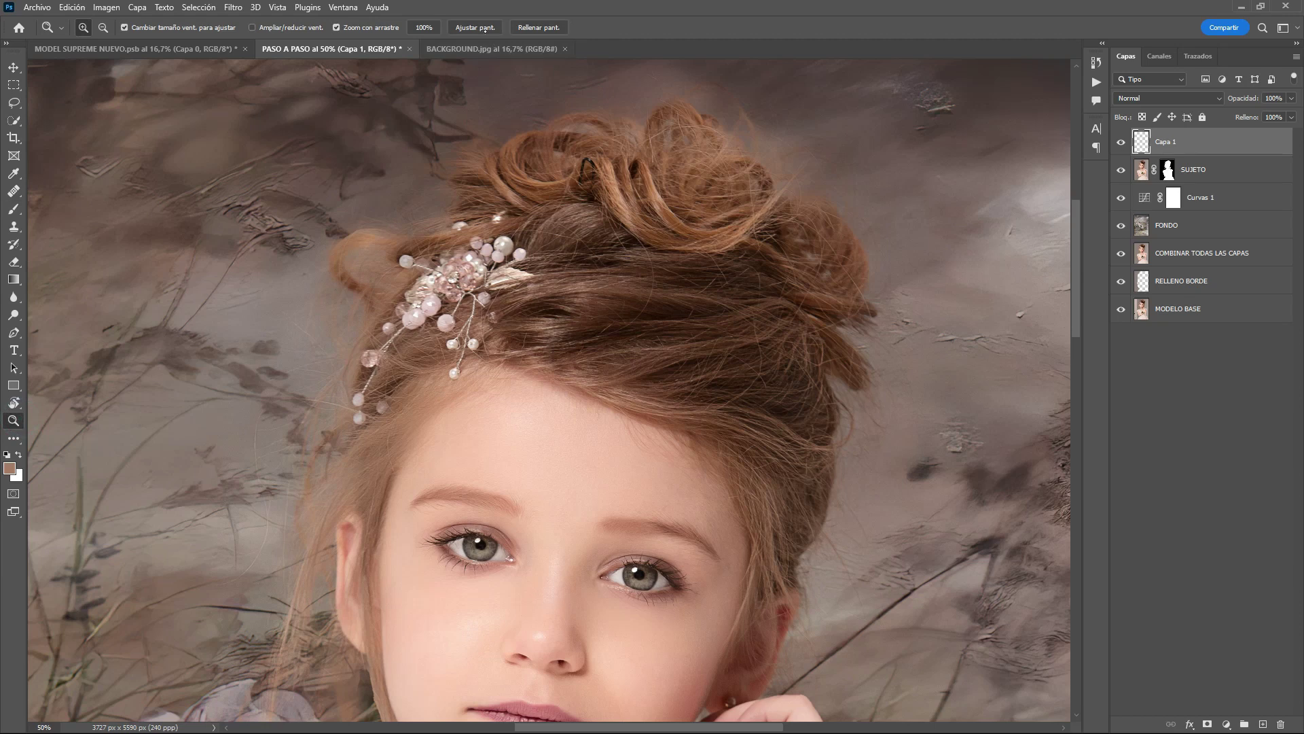
{"action": "left_click", "coordinate": [484, 29]}
{"action": "left_click", "coordinate": [1124, 145]}
{"action": "left_click", "coordinate": [1126, 144]}
Step: Show the strand layer again and rename it MECHONES CABELLOS SUELTOS
{"action": "left_click", "coordinate": [1122, 141]}
{"action": "double_click", "coordinate": [1179, 141]}
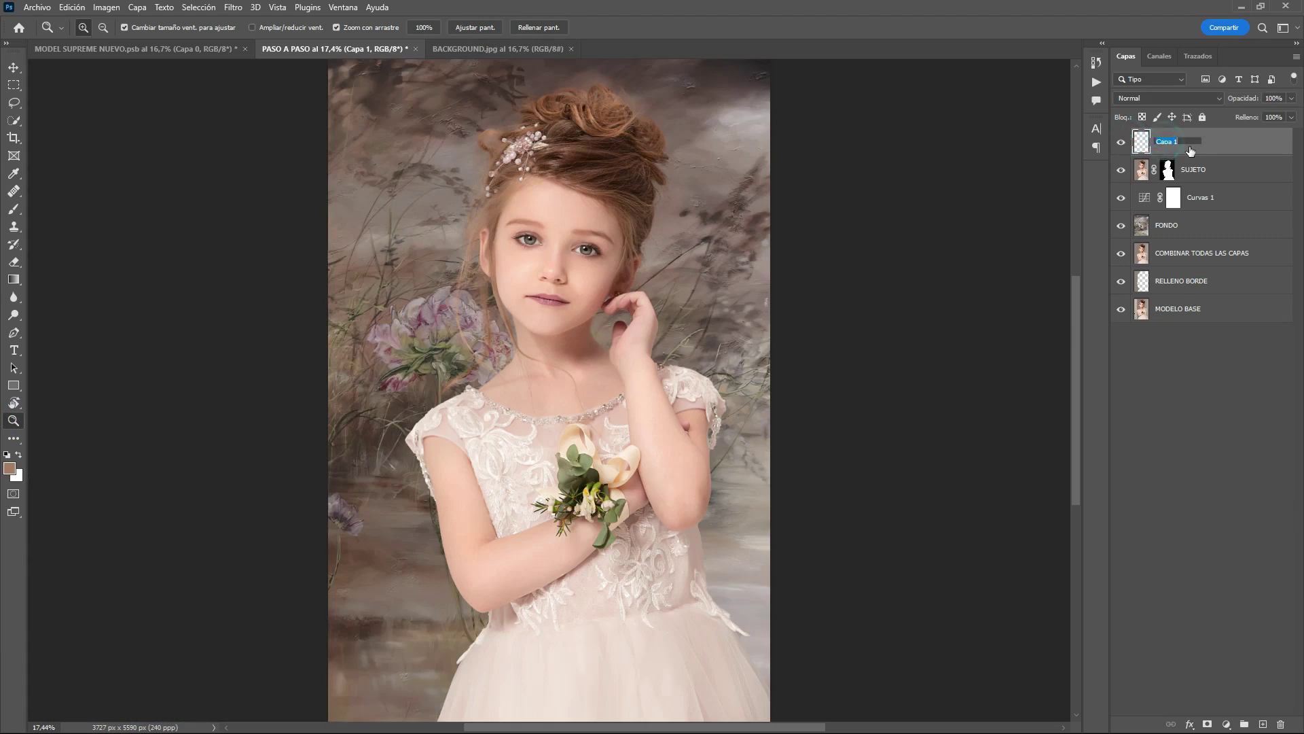
{"action": "type", "text": "MECHONES CABELL"}
{"action": "type", "text": "OS SUELTOS"}
{"action": "left_click", "coordinate": [1272, 139]}
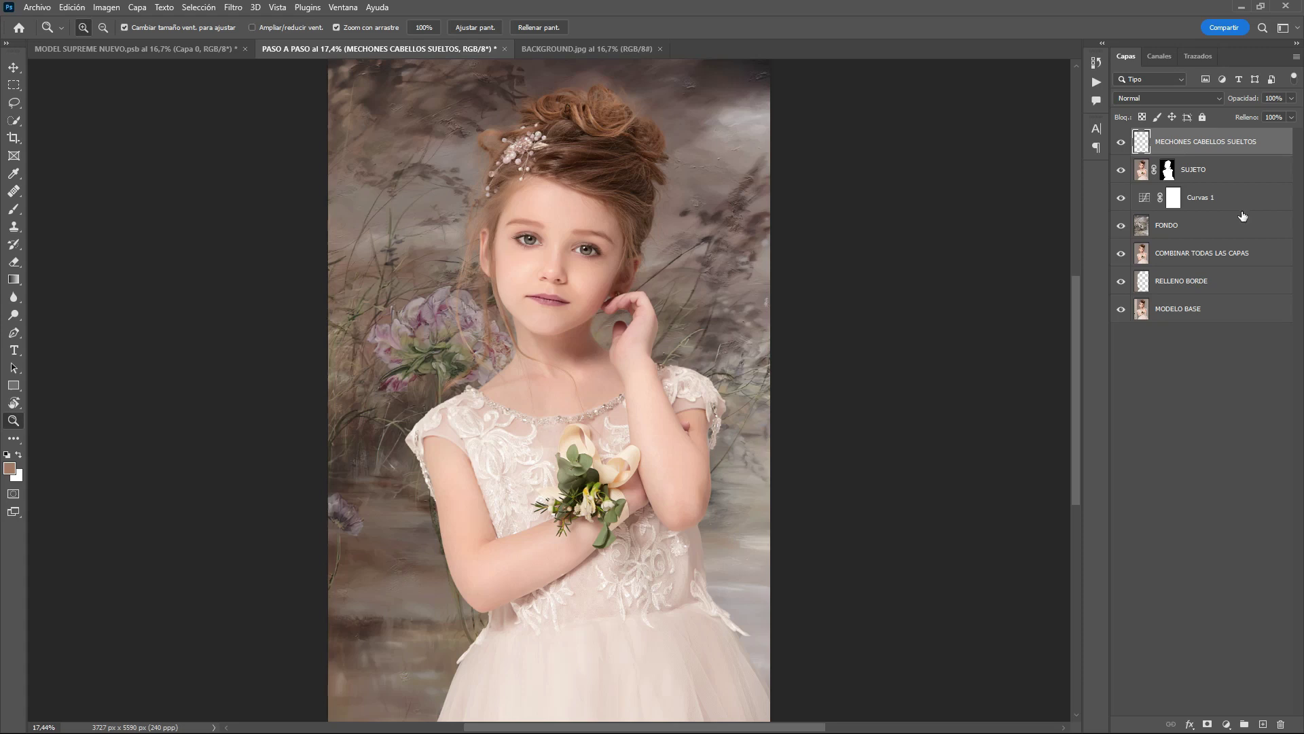
Step: Convert the FONDO background layer into a smart object
{"action": "left_click", "coordinate": [1210, 228]}
{"action": "right_click", "coordinate": [1207, 226]}
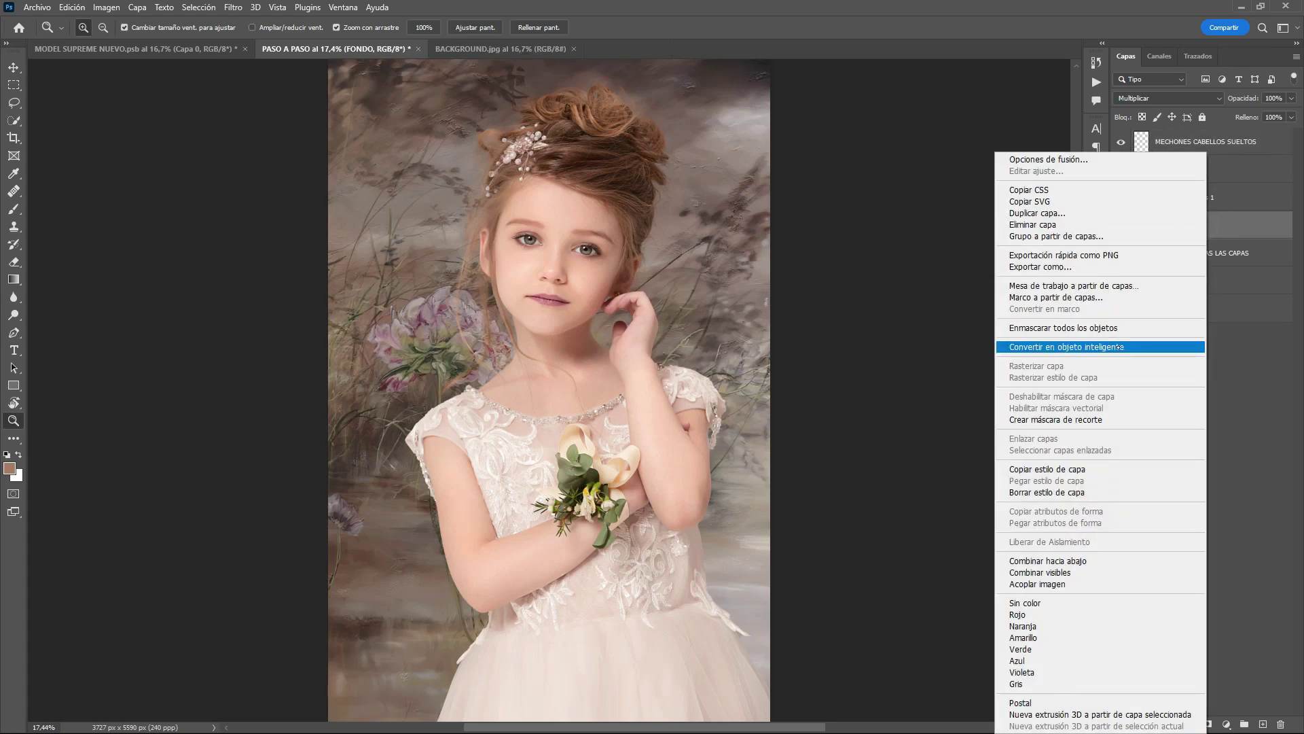
{"action": "left_click", "coordinate": [1123, 347]}
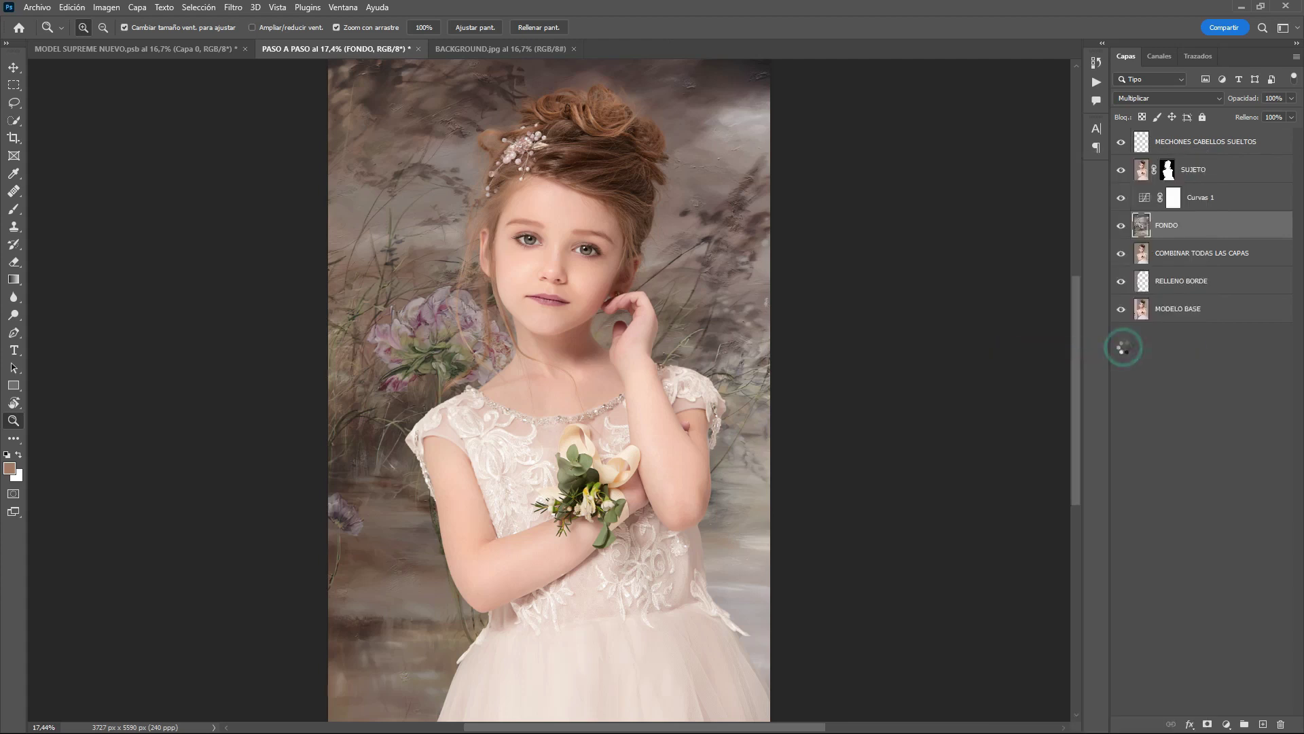
{"action": "left_click", "coordinate": [234, 7]}
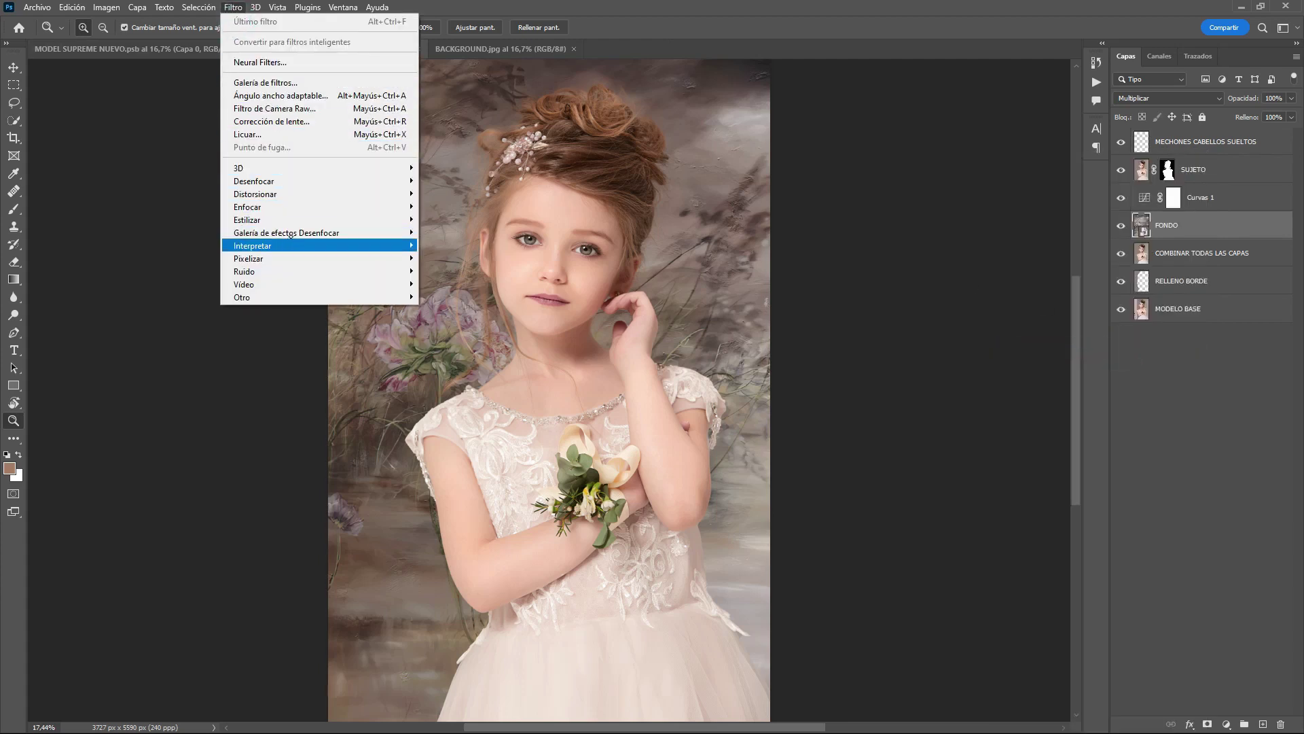
{"action": "mouse_move", "coordinate": [287, 232]}
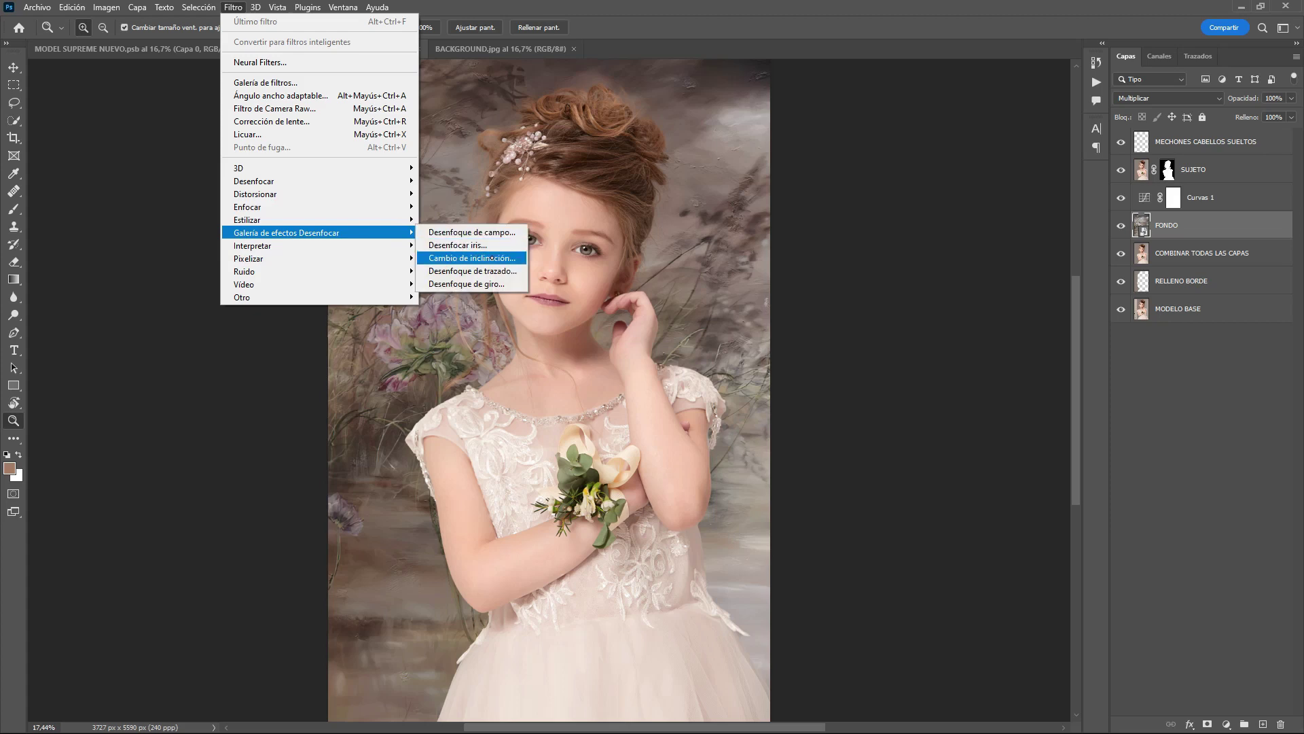
Step: Apply a Tilt-Shift blur to FONDO, placing the focus band and setting about 27 px
{"action": "left_click", "coordinate": [492, 259]}
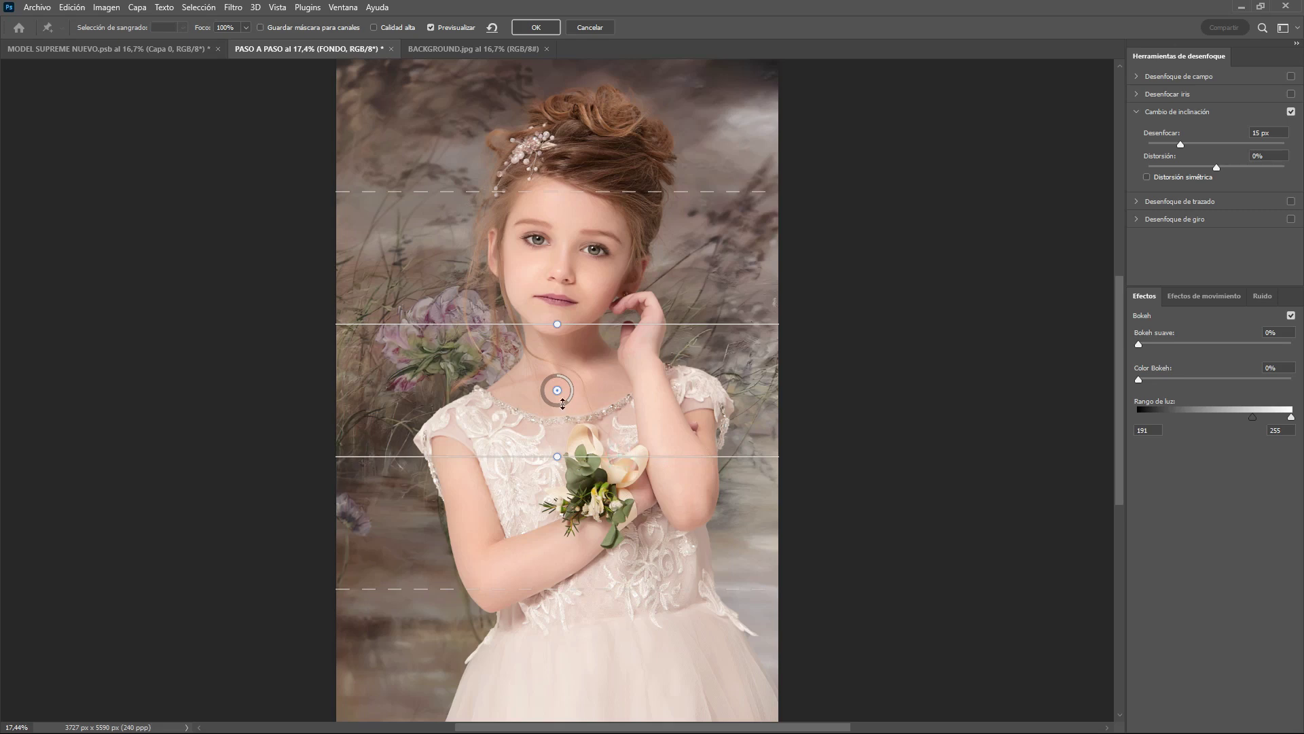
{"action": "left_click_drag", "start_coordinate": [557, 391], "coordinate": [568, 528]}
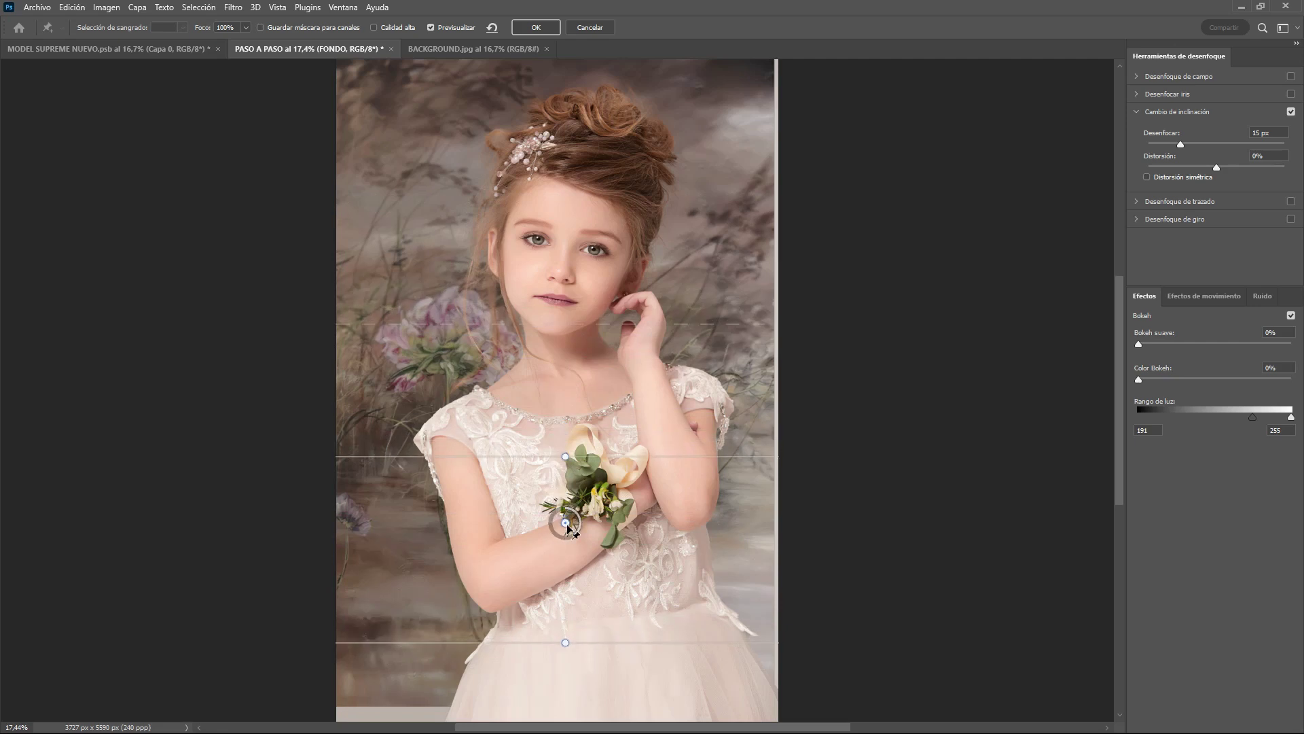
{"action": "left_click_drag", "start_coordinate": [601, 642], "coordinate": [609, 711]}
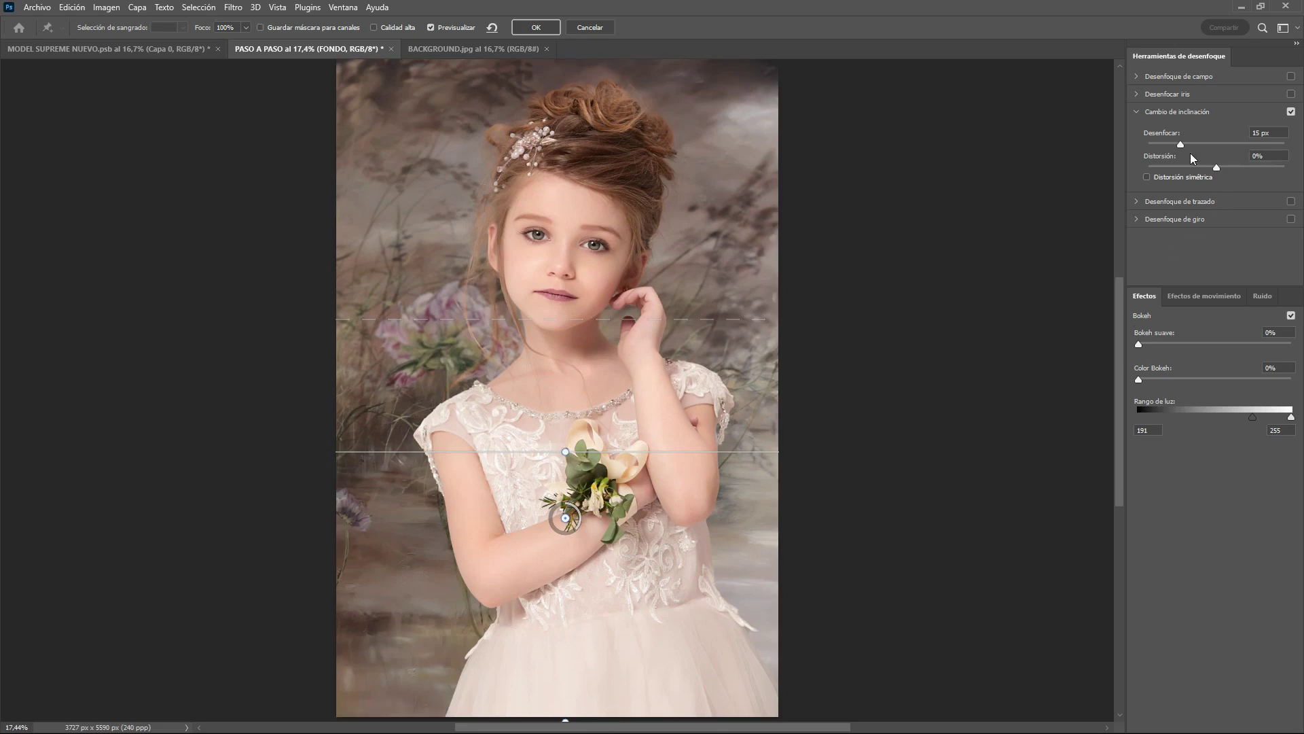
{"action": "left_click_drag", "start_coordinate": [1184, 144], "coordinate": [1195, 145]}
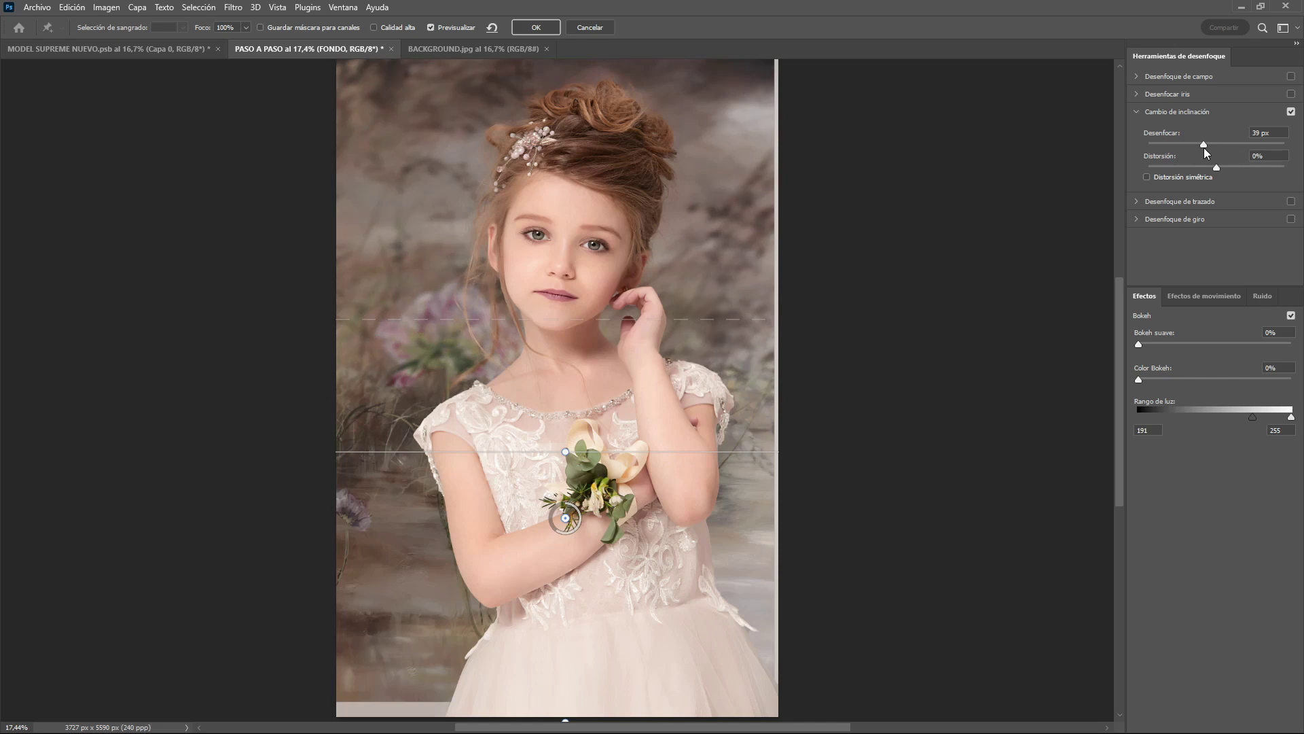
{"action": "left_click_drag", "start_coordinate": [564, 535], "coordinate": [564, 597]}
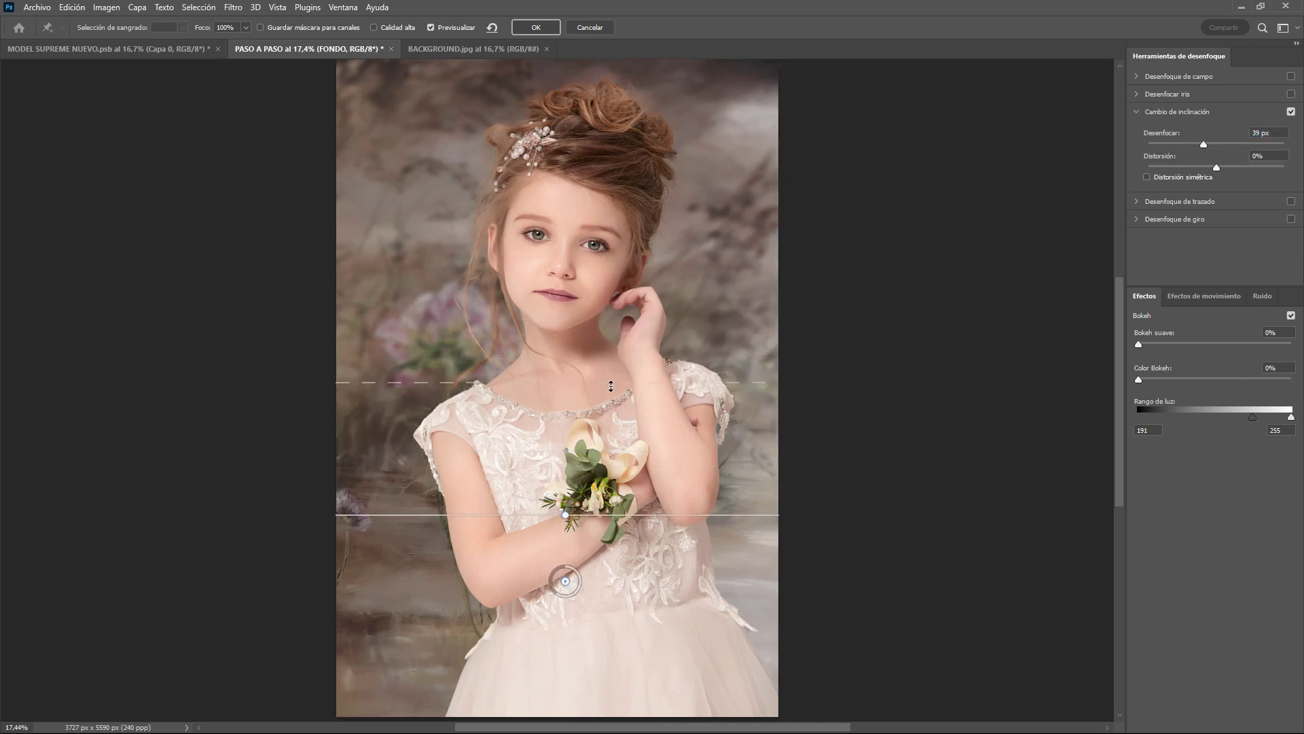
{"action": "left_click_drag", "start_coordinate": [611, 382], "coordinate": [622, 329]}
{"action": "left_click_drag", "start_coordinate": [1205, 145], "coordinate": [1179, 148]}
{"action": "left_click", "coordinate": [432, 27]}
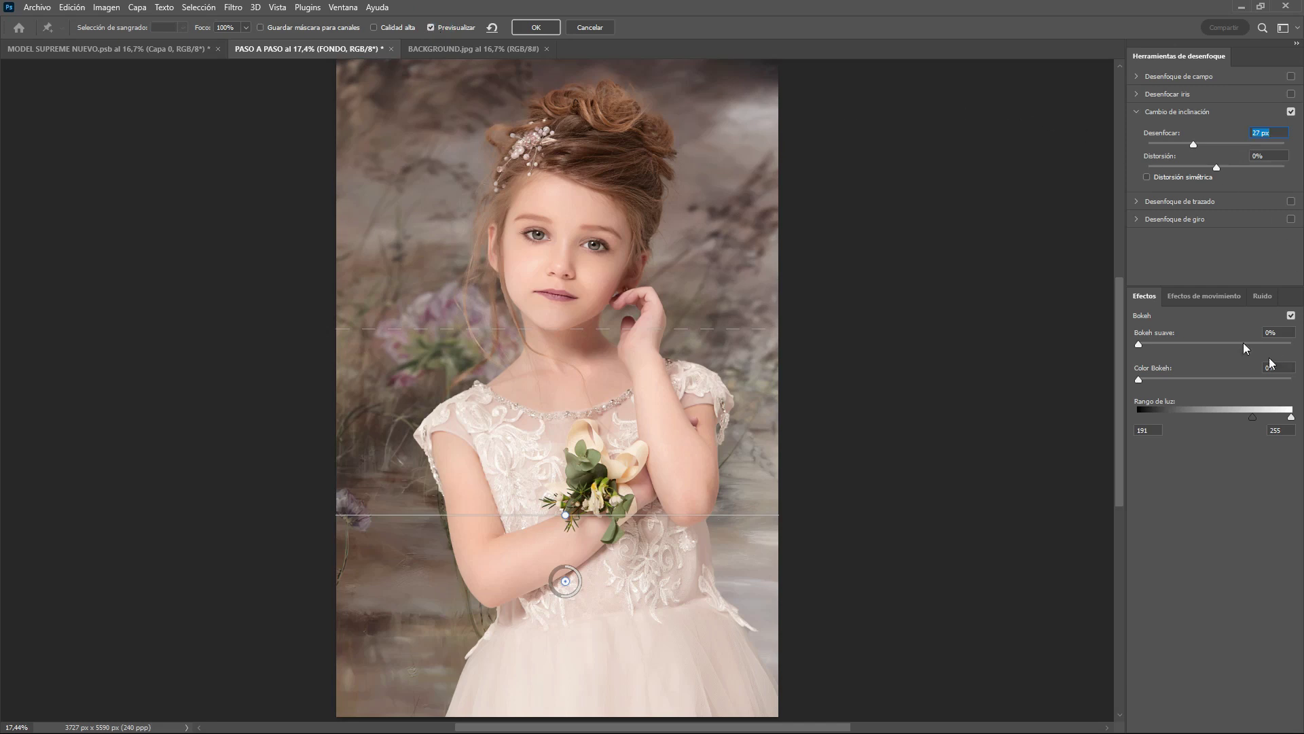
{"action": "left_click", "coordinate": [546, 31]}
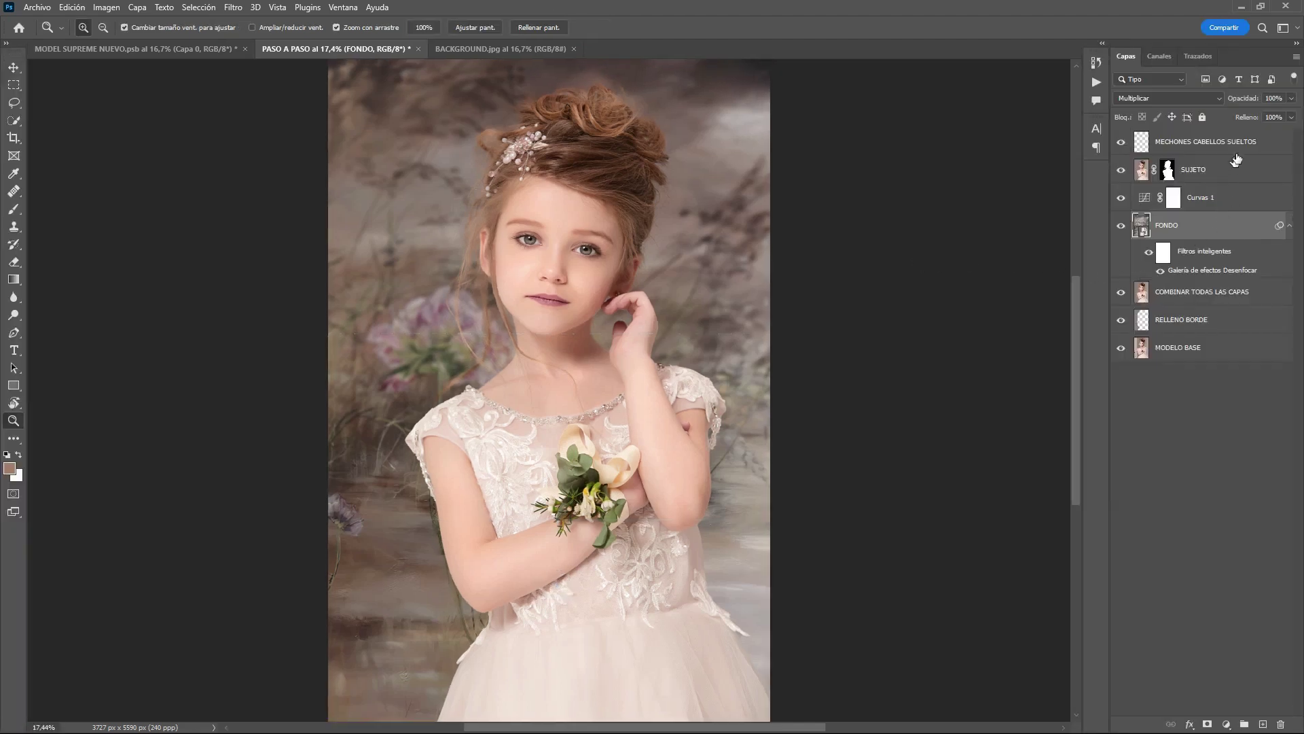
Step: Duplicate SUJETO as a hidden backup layer named RESGUARDO
{"action": "left_click", "coordinate": [1277, 146]}
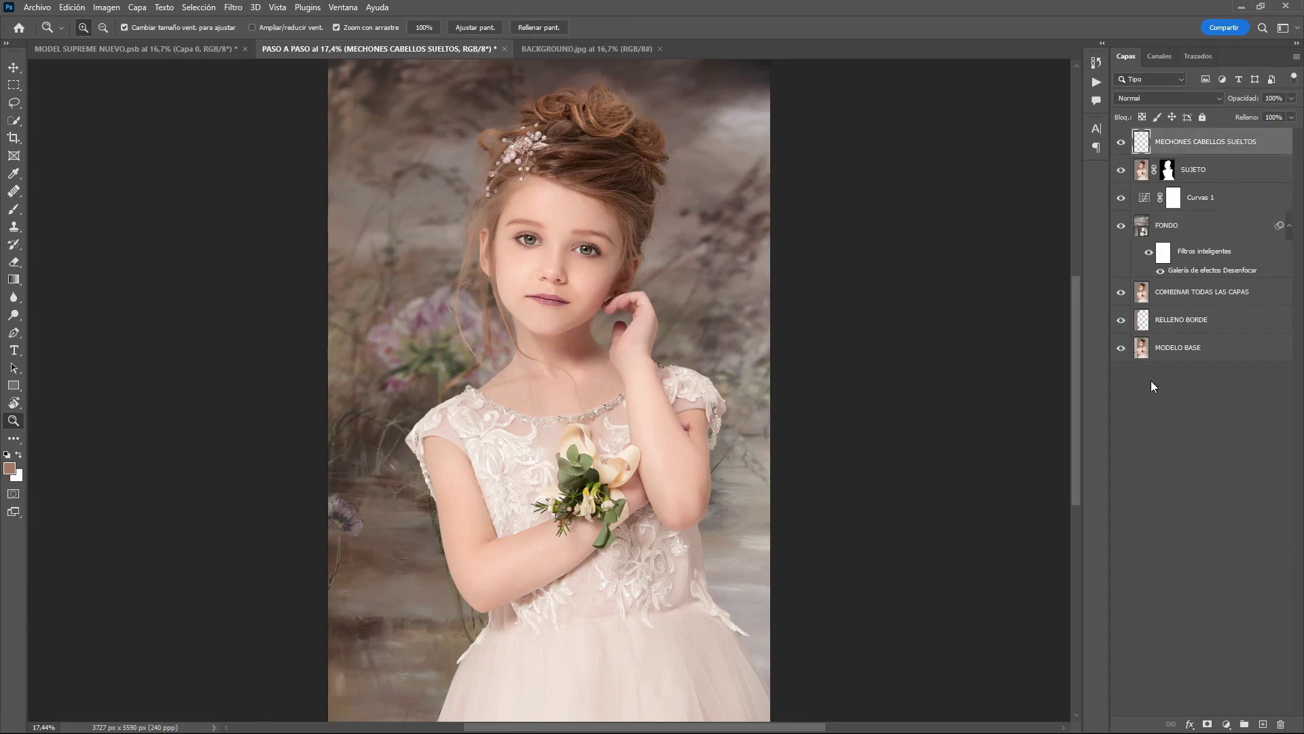
{"action": "left_click", "coordinate": [1192, 174]}
{"action": "left_click", "coordinate": [1169, 171]}
{"action": "right_click", "coordinate": [1169, 172]}
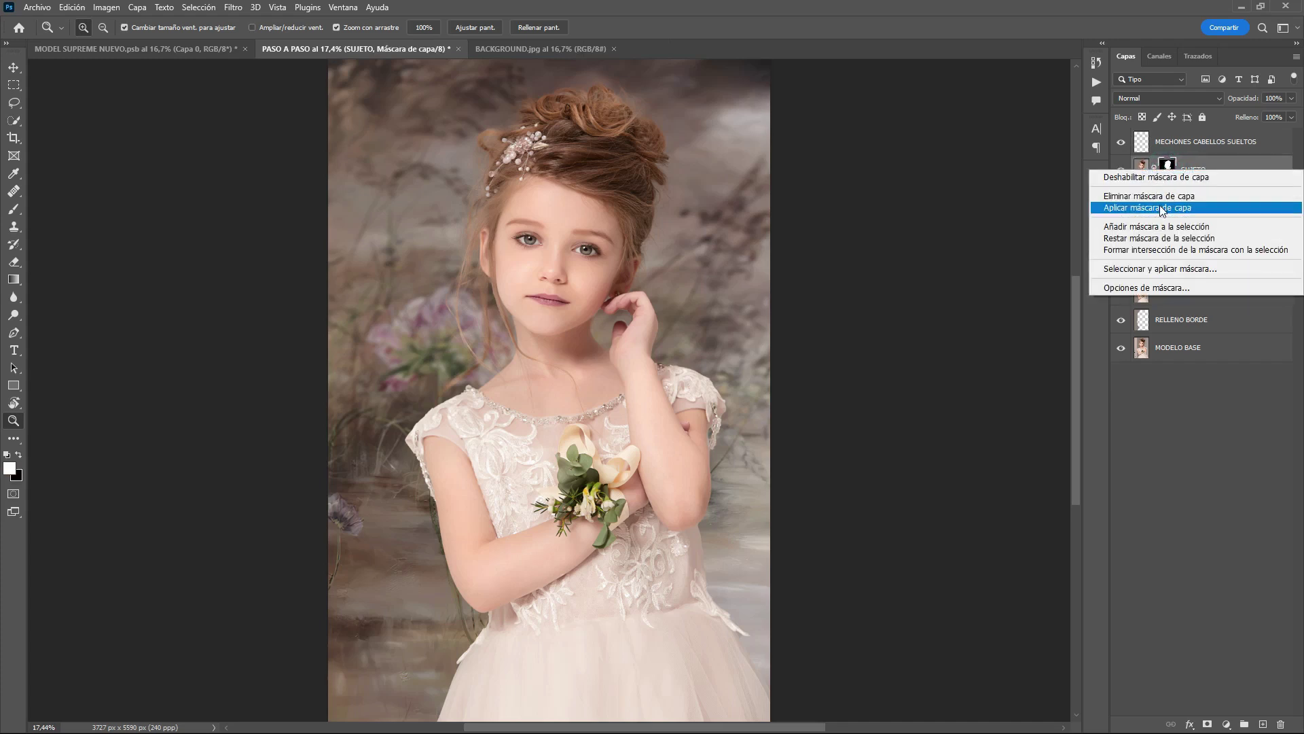
{"action": "left_click", "coordinate": [1201, 170]}
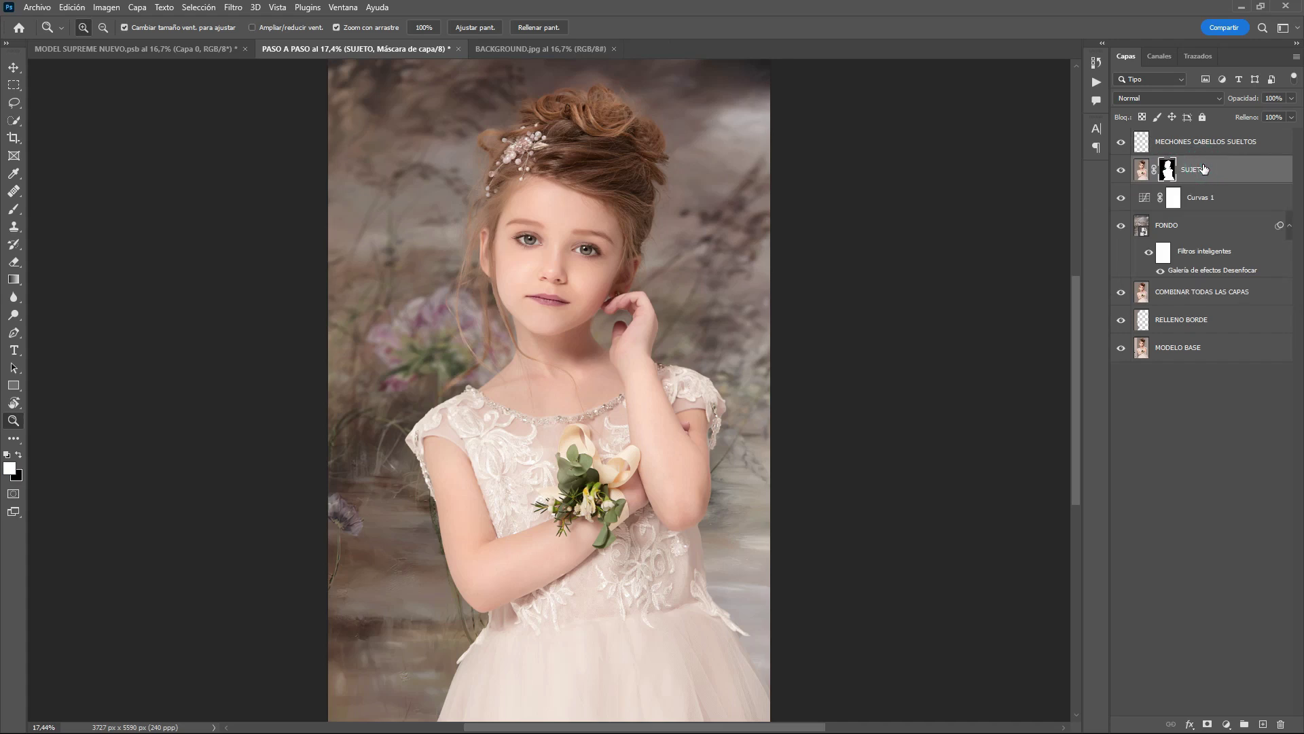
{"action": "key", "text": "ctrl+j"}
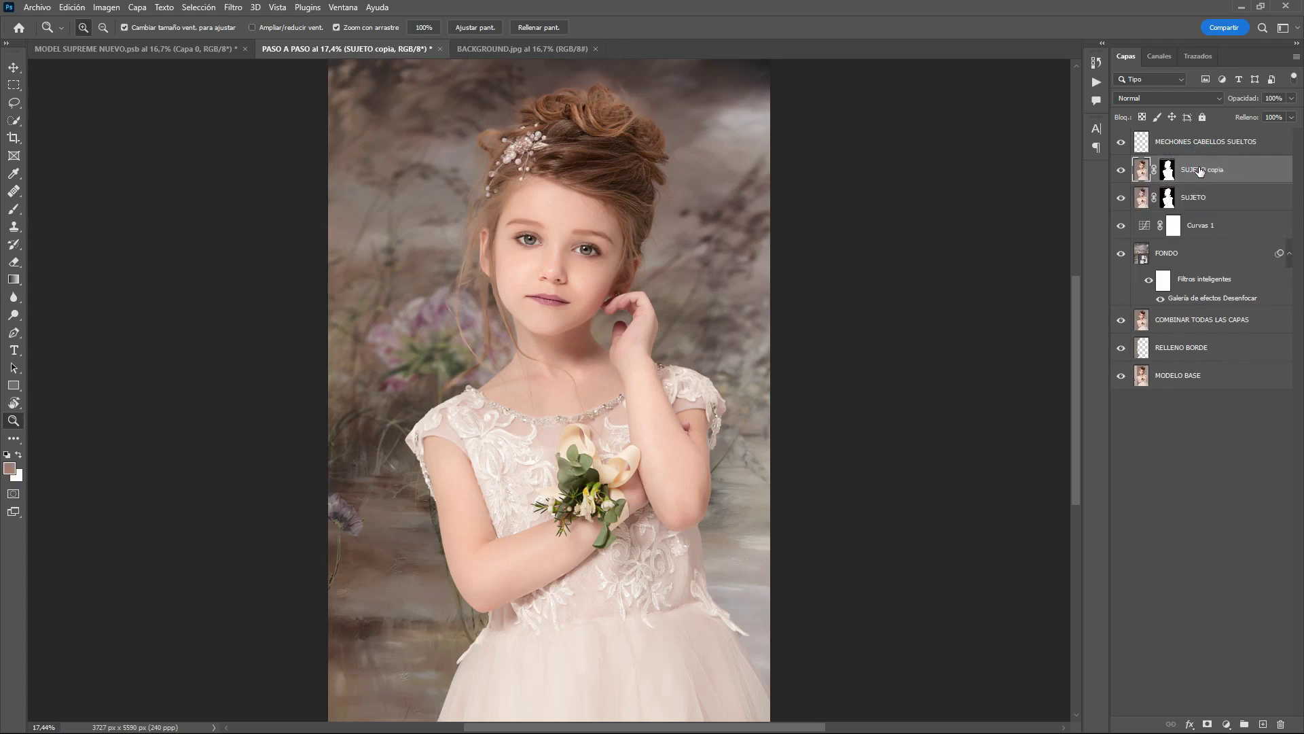
{"action": "double_click", "coordinate": [1201, 170]}
{"action": "type", "text": "RESGUARDO"}
{"action": "left_click", "coordinate": [1242, 172]}
{"action": "left_click", "coordinate": [1121, 172]}
Step: Apply SUJETO's layer mask and convert SUJETO into a smart object
{"action": "left_click", "coordinate": [1169, 198]}
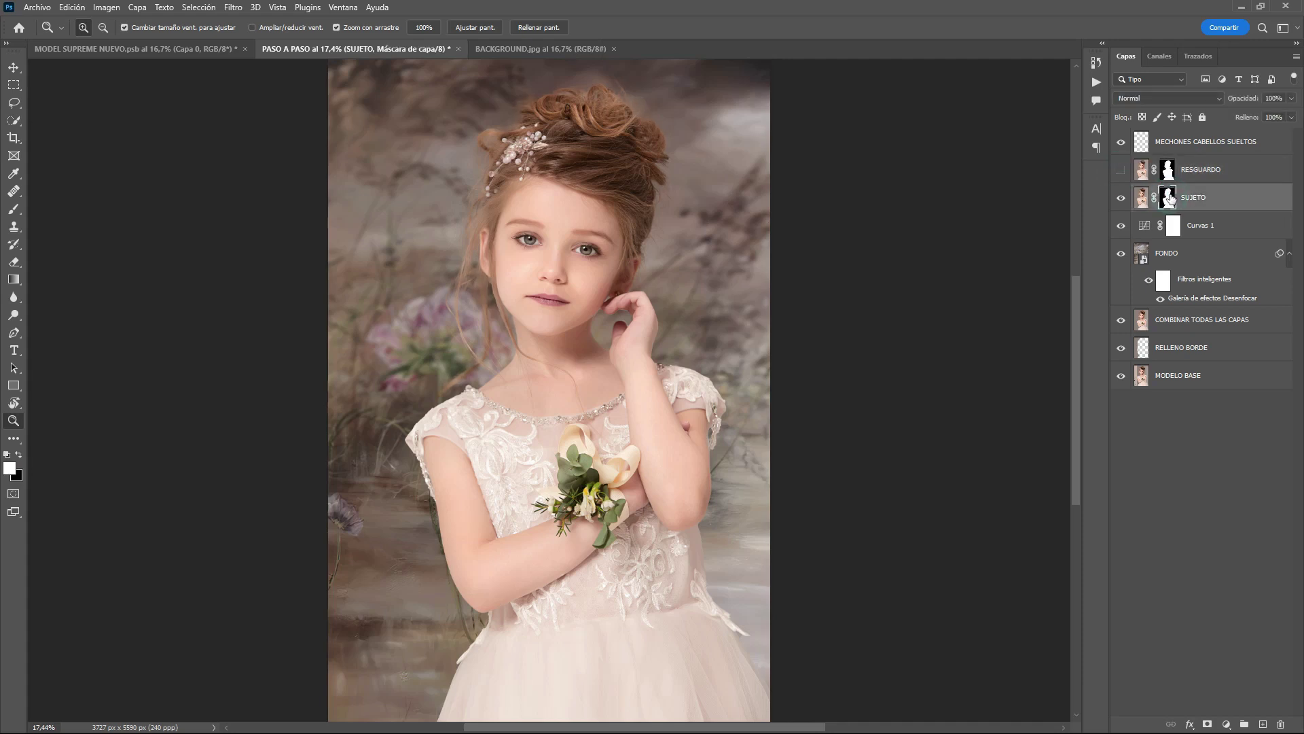
{"action": "right_click", "coordinate": [1169, 198]}
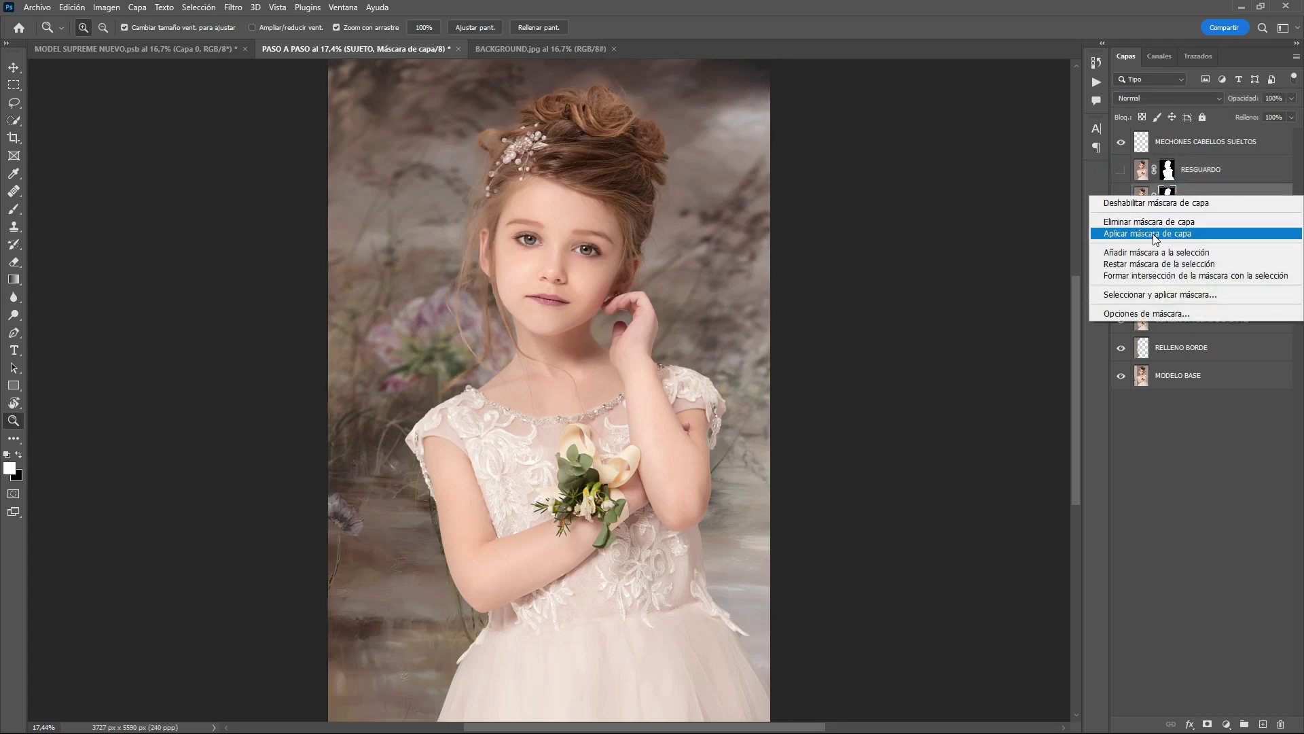
{"action": "left_click", "coordinate": [1155, 233]}
{"action": "left_click", "coordinate": [1189, 198]}
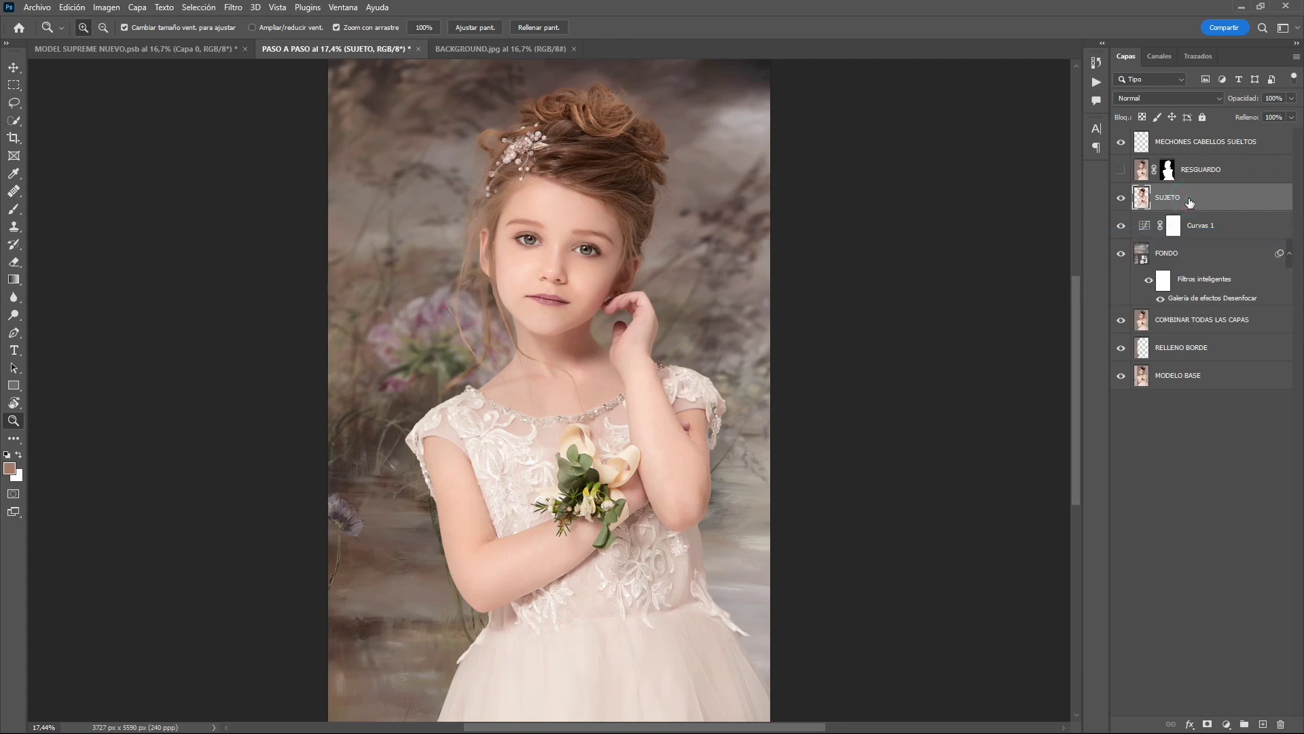
{"action": "right_click", "coordinate": [1189, 199]}
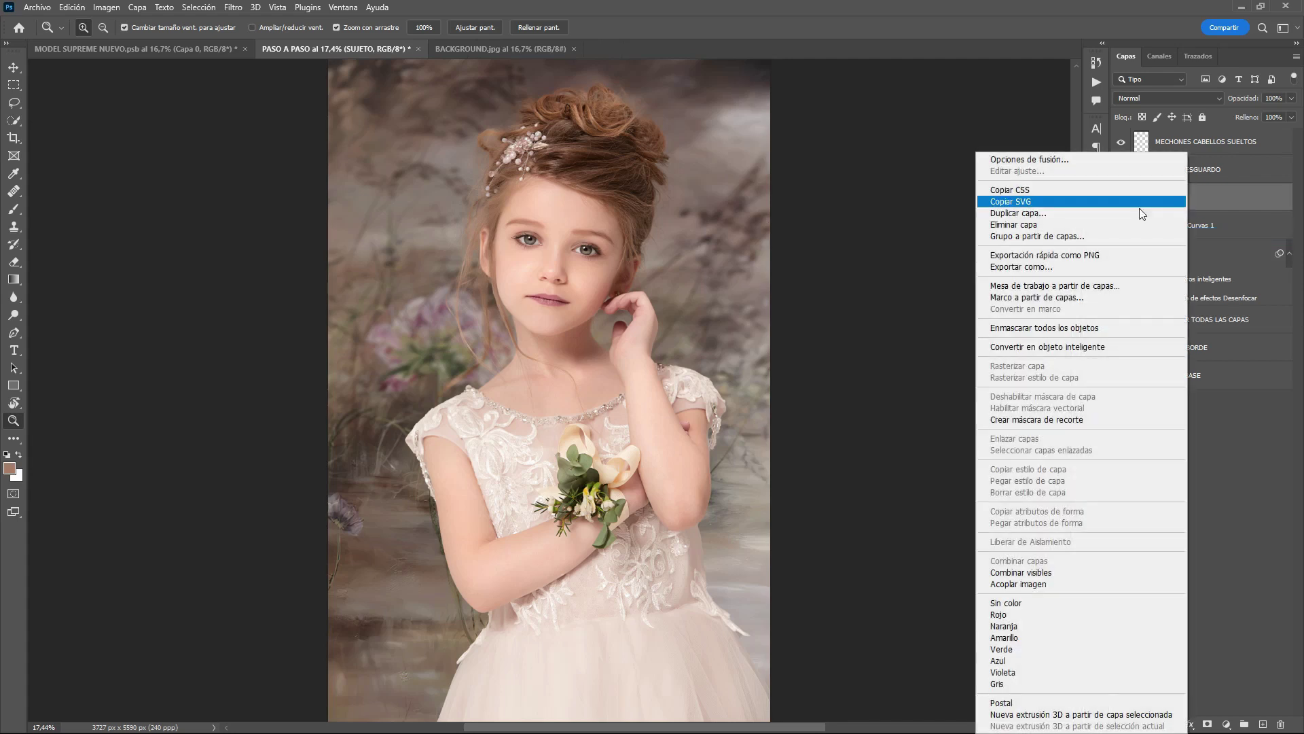
{"action": "left_click", "coordinate": [1060, 347]}
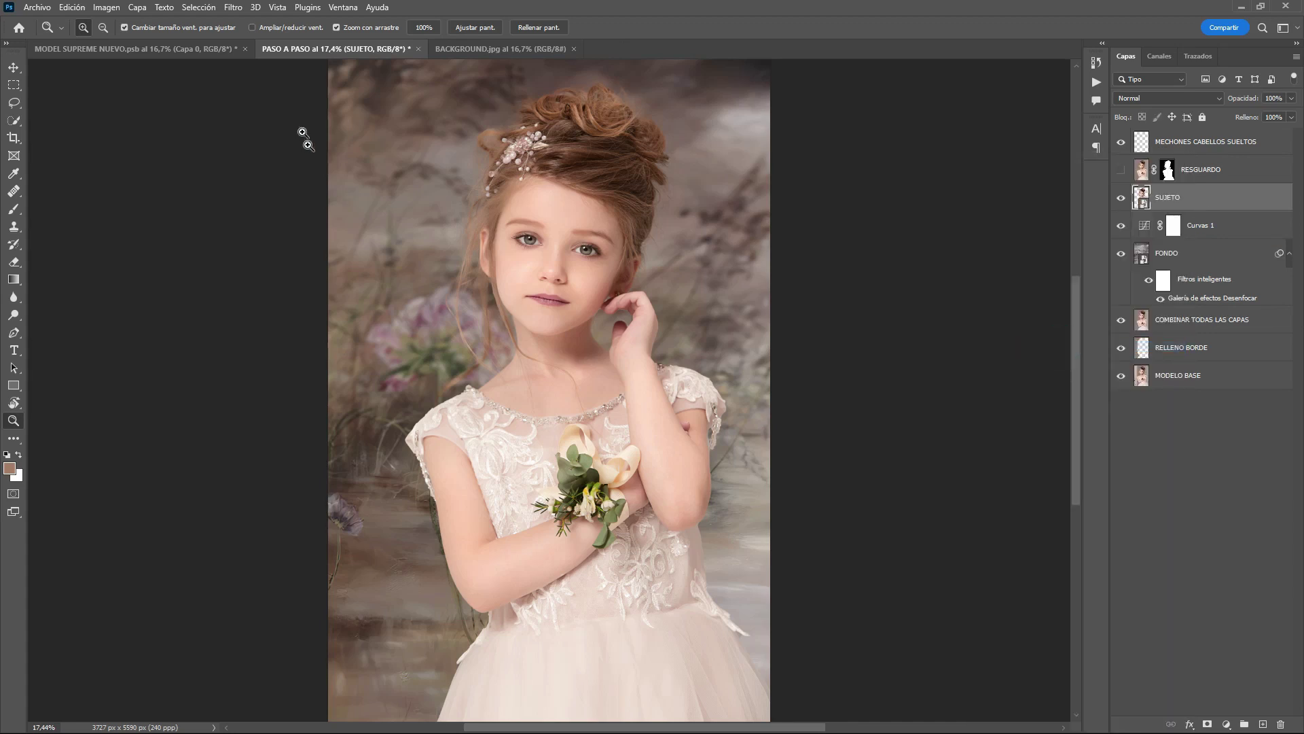
{"action": "left_click", "coordinate": [233, 9]}
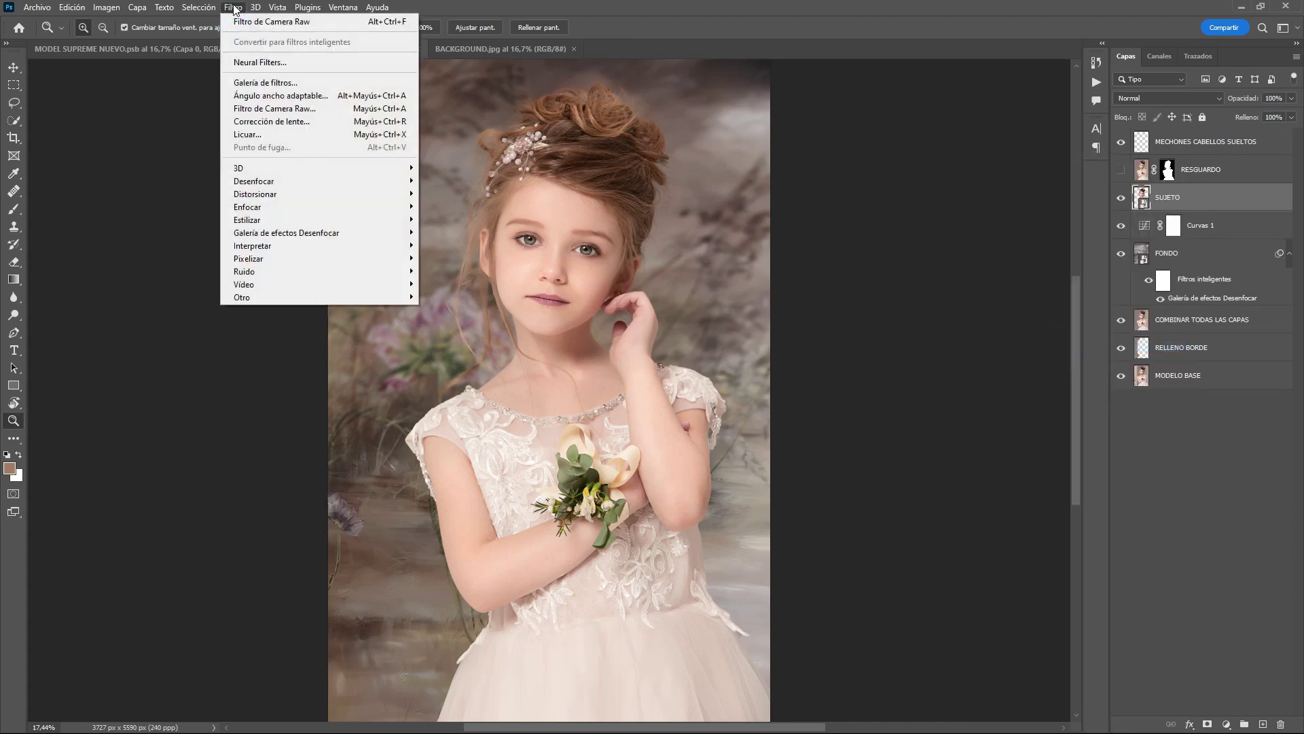
Step: Apply the GAD Indispensable Baby Love preset to SUJETO via the Camera Raw Filter
{"action": "left_click", "coordinate": [246, 110]}
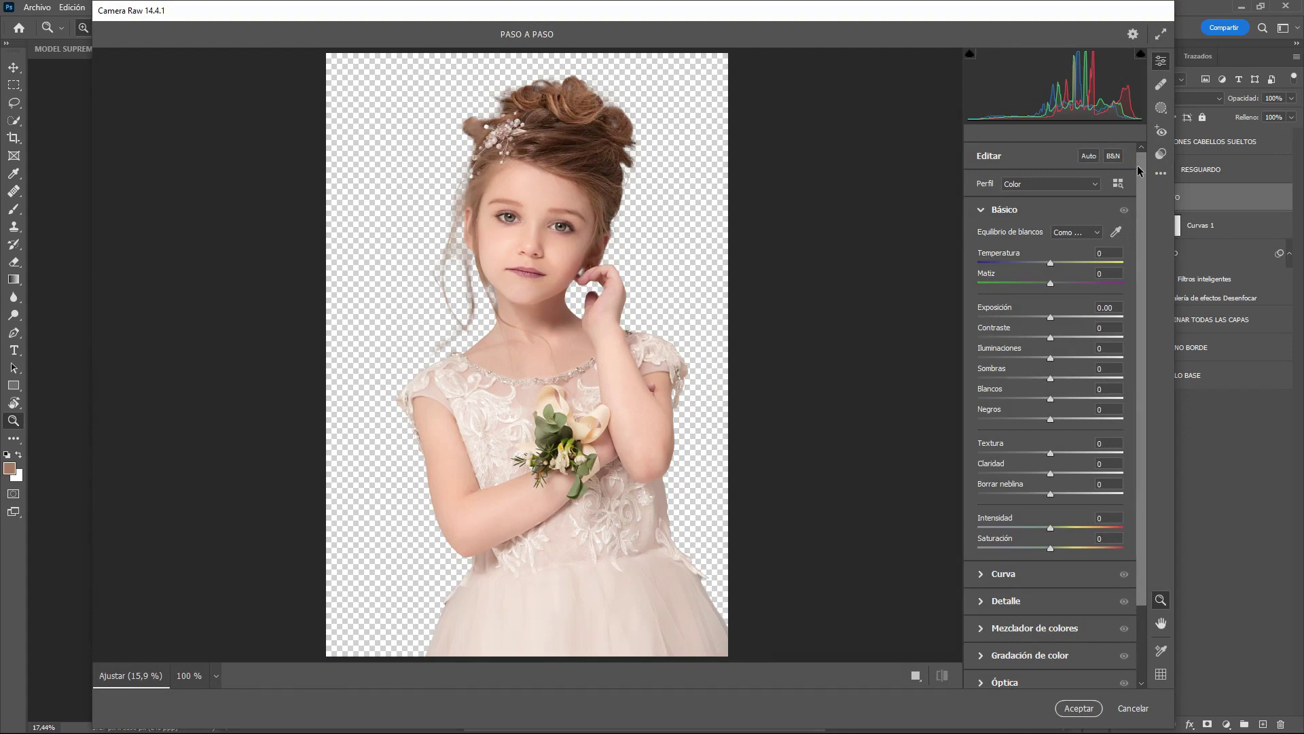
{"action": "left_click", "coordinate": [1162, 154]}
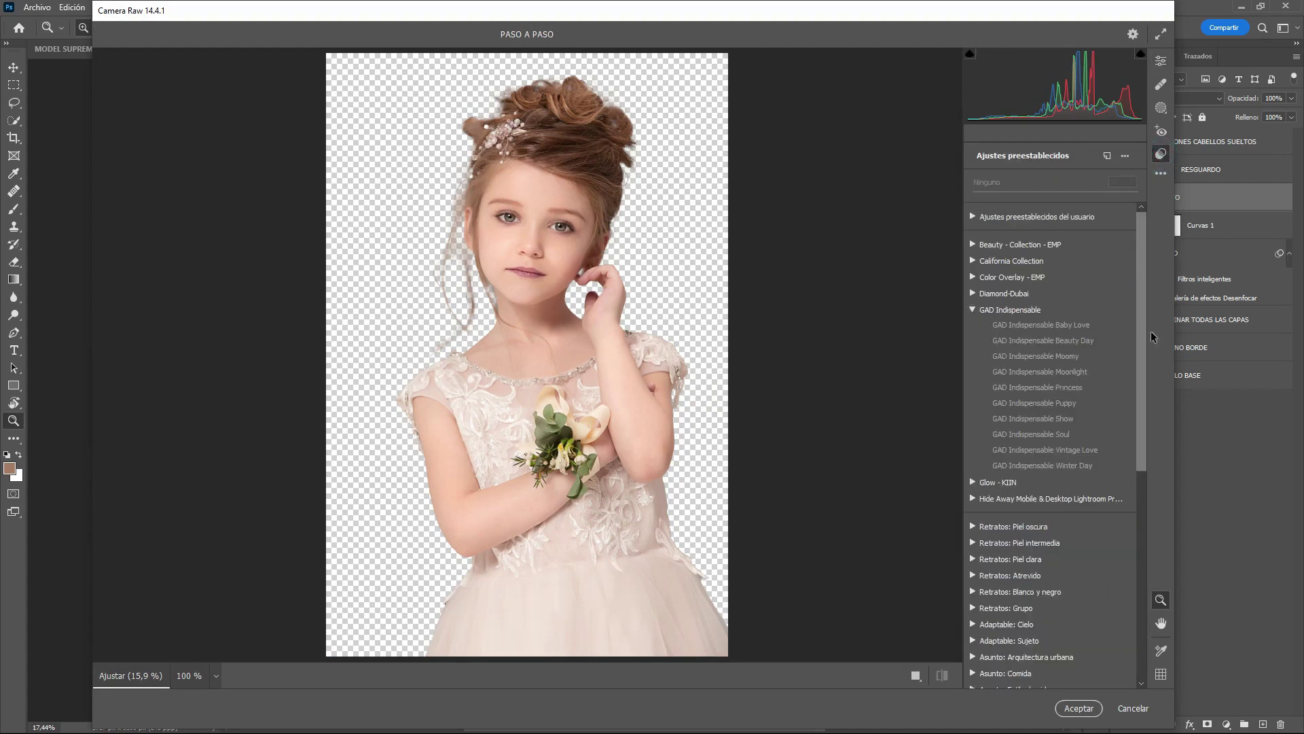
{"action": "left_click", "coordinate": [1051, 329]}
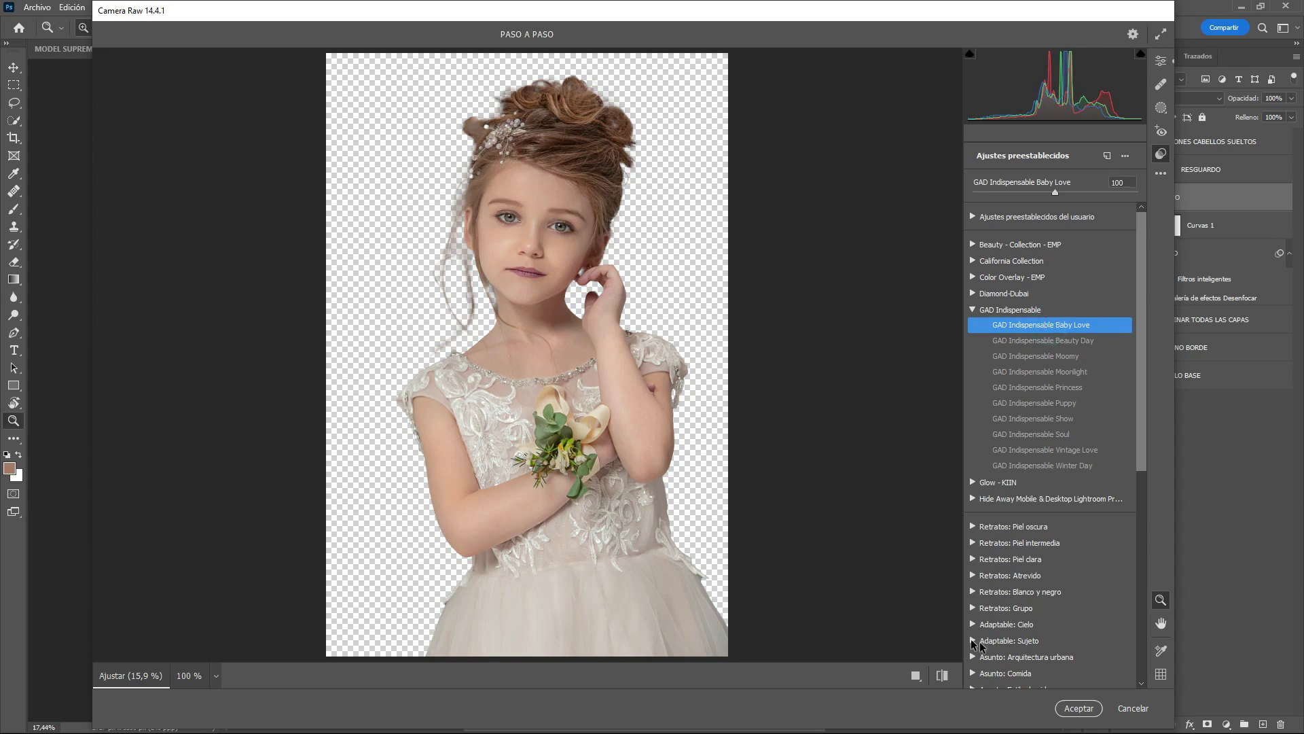
{"action": "left_click", "coordinate": [1066, 706]}
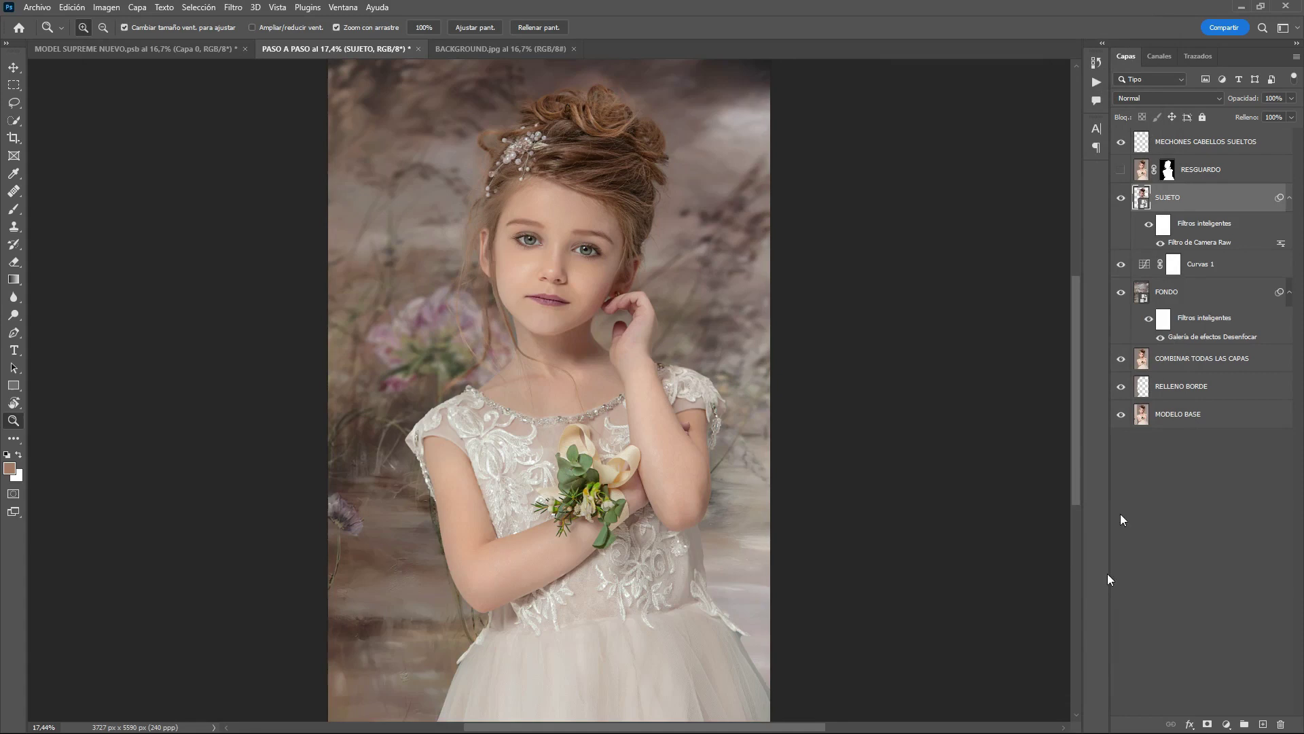
Step: Rename the SUJETO layer to INDISPENSABLE B LOVE
{"action": "double_click", "coordinate": [1169, 198]}
{"action": "type", "text": "INDISPENSABLE"}
{"action": "type", "text": " BAB"}
{"action": "key", "text": "Return"}
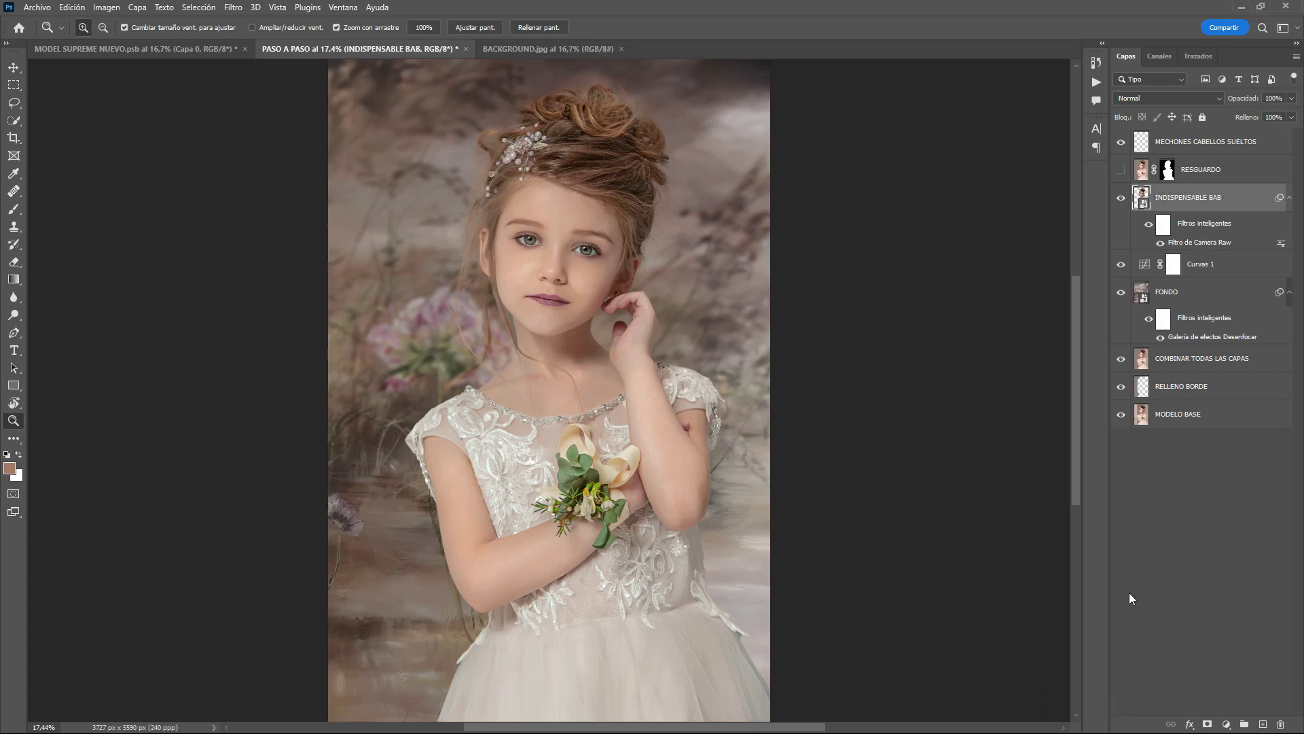
{"action": "double_click", "coordinate": [1210, 202]}
{"action": "left_click", "coordinate": [1227, 197]}
{"action": "key", "text": "BackSpace"}
{"action": "type", "text": "LOVE"}
{"action": "key", "text": "Return"}
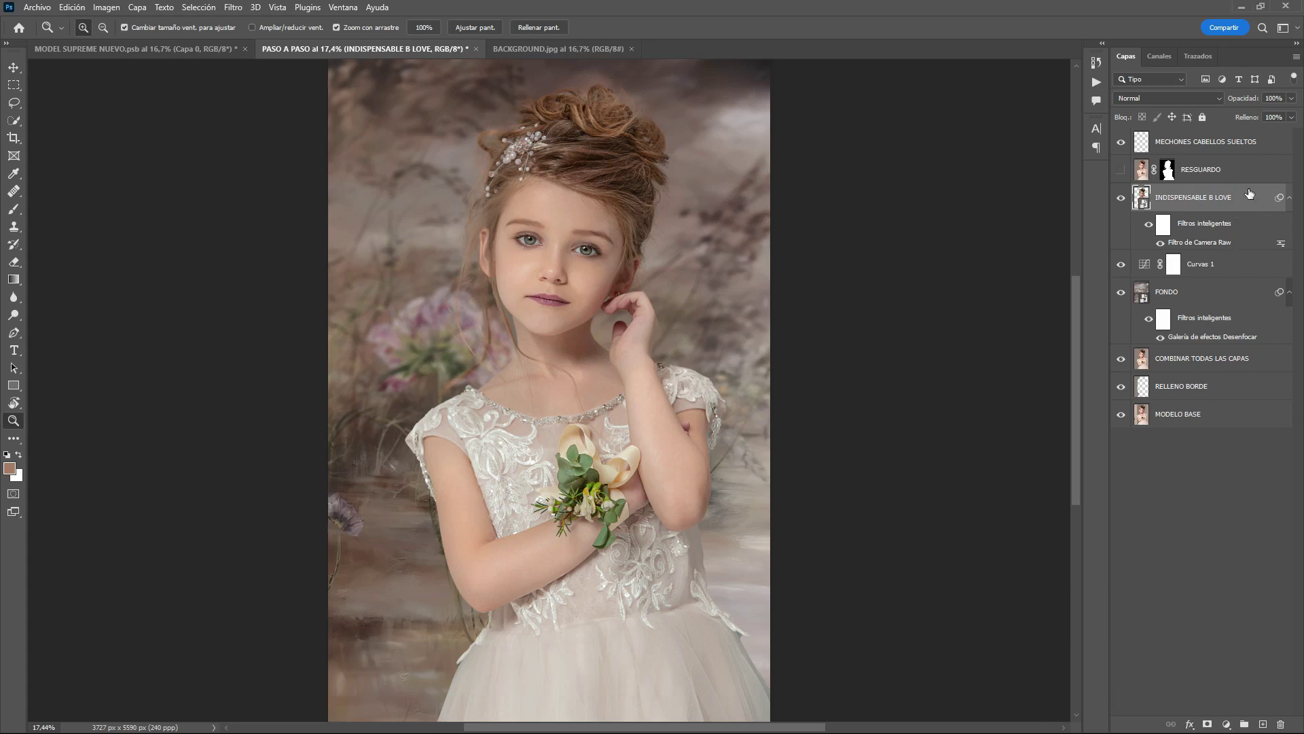
Step: Stamp all visible layers into a new top layer COMBINAR CAPAS, converted to a smart object
{"action": "left_click", "coordinate": [1259, 148]}
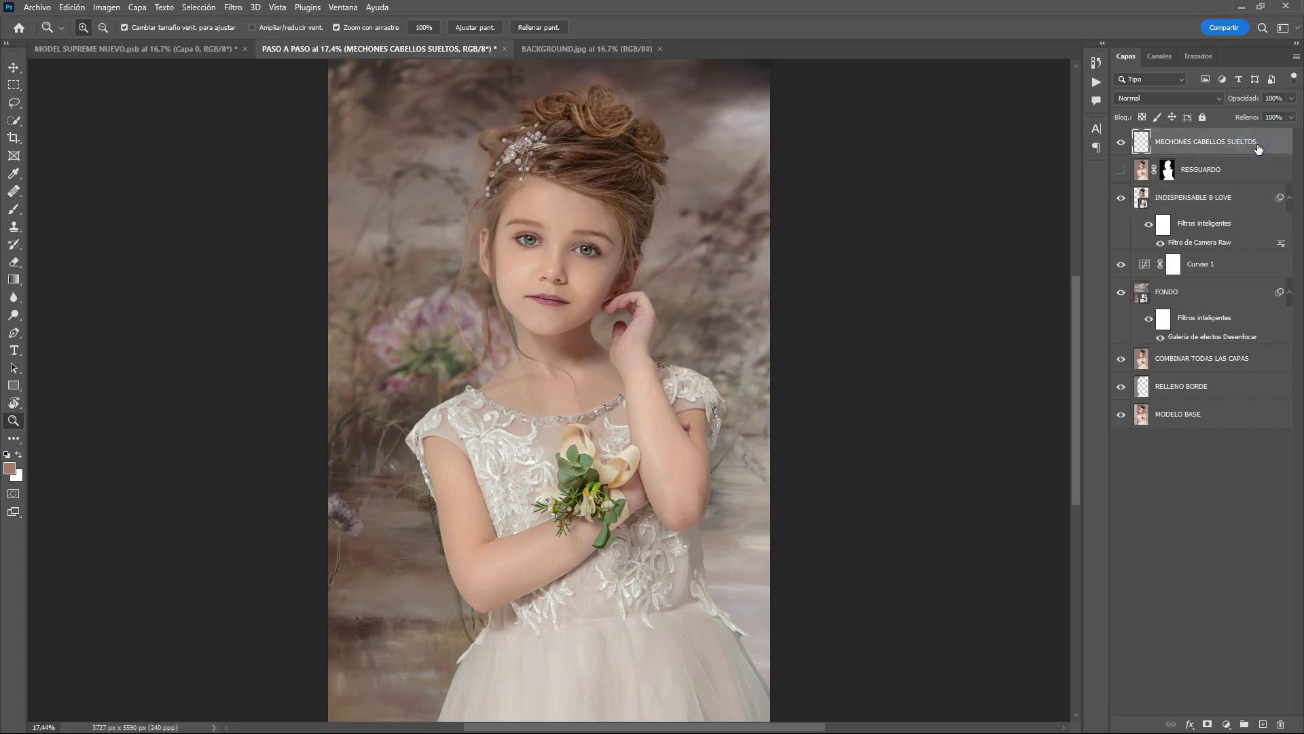
{"action": "key", "text": "ctrl+shift+alt+e"}
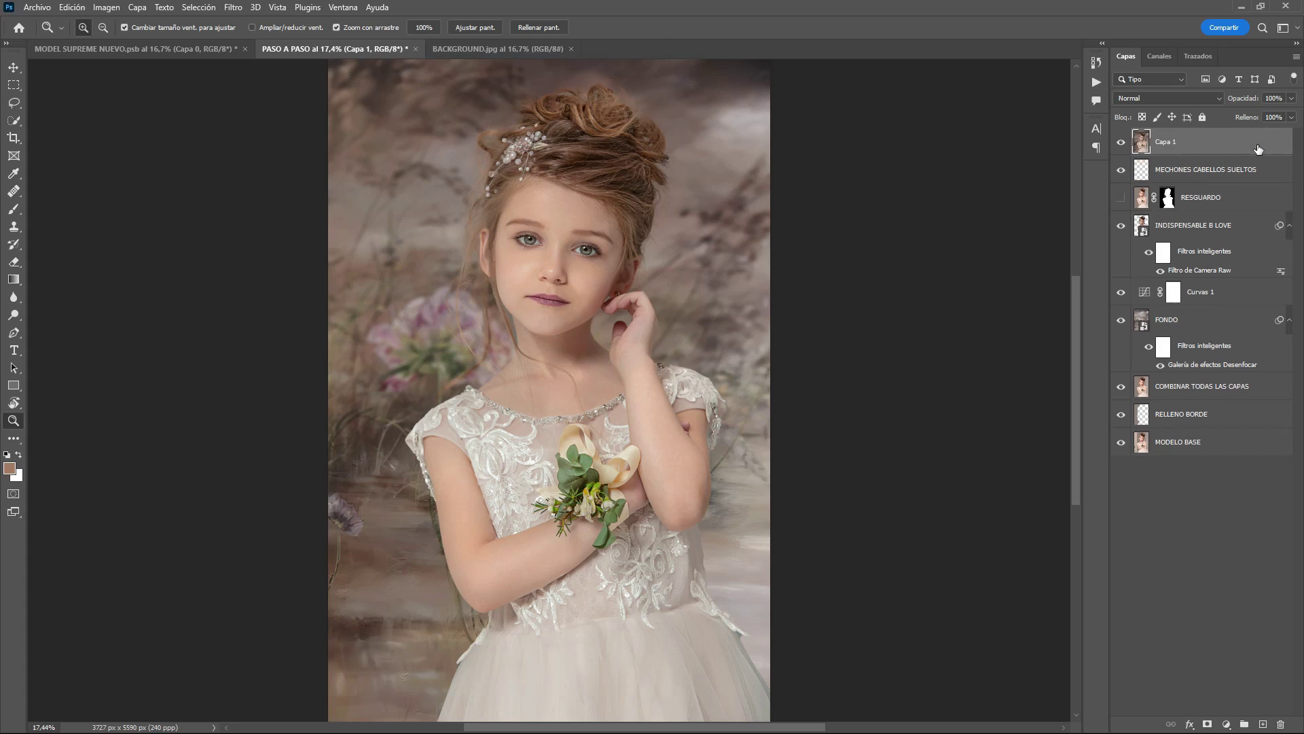
{"action": "double_click", "coordinate": [1165, 141]}
{"action": "type", "text": "COMBI"}
{"action": "left_click", "coordinate": [1233, 150]}
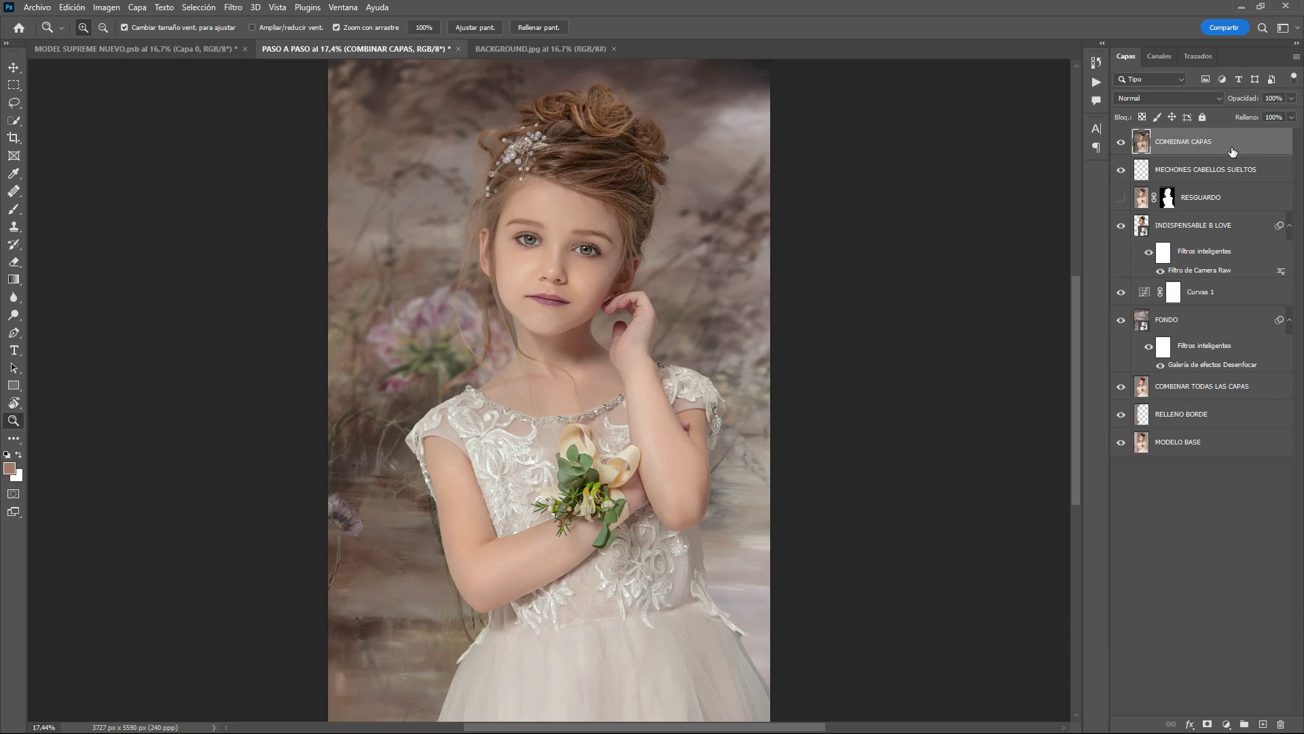
{"action": "right_click", "coordinate": [1233, 150]}
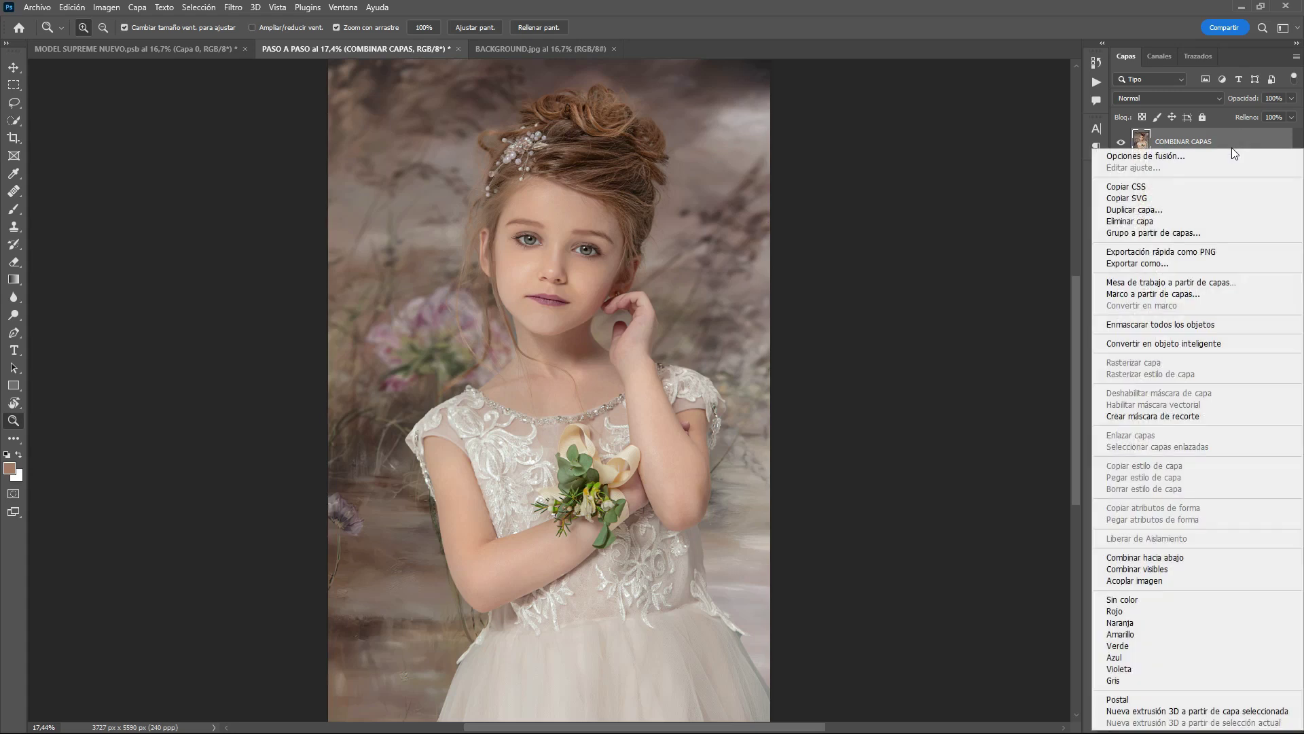
{"action": "left_click", "coordinate": [1146, 343]}
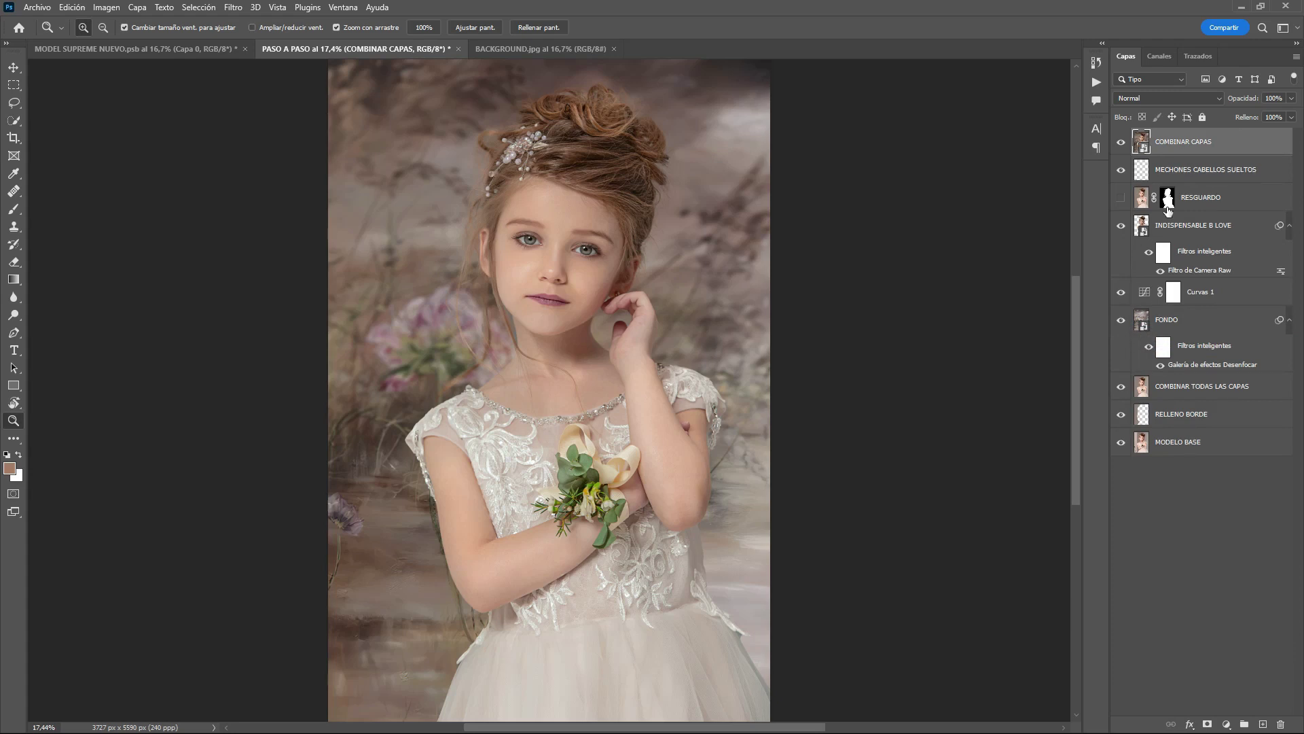
Step: In Face-Aware Liquify, set linked Eye Size -80, Nose Width -20 and Smile 32
{"action": "left_click", "coordinate": [229, 8]}
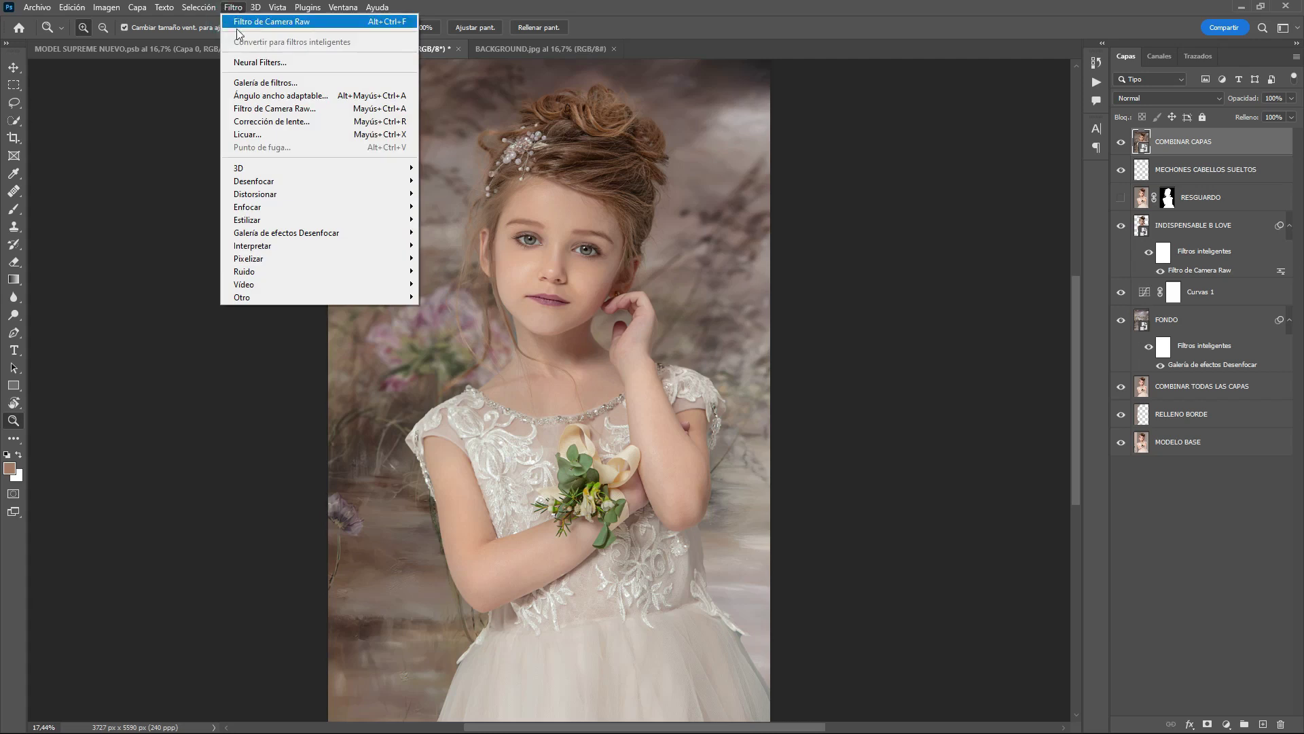
{"action": "left_click", "coordinate": [257, 135]}
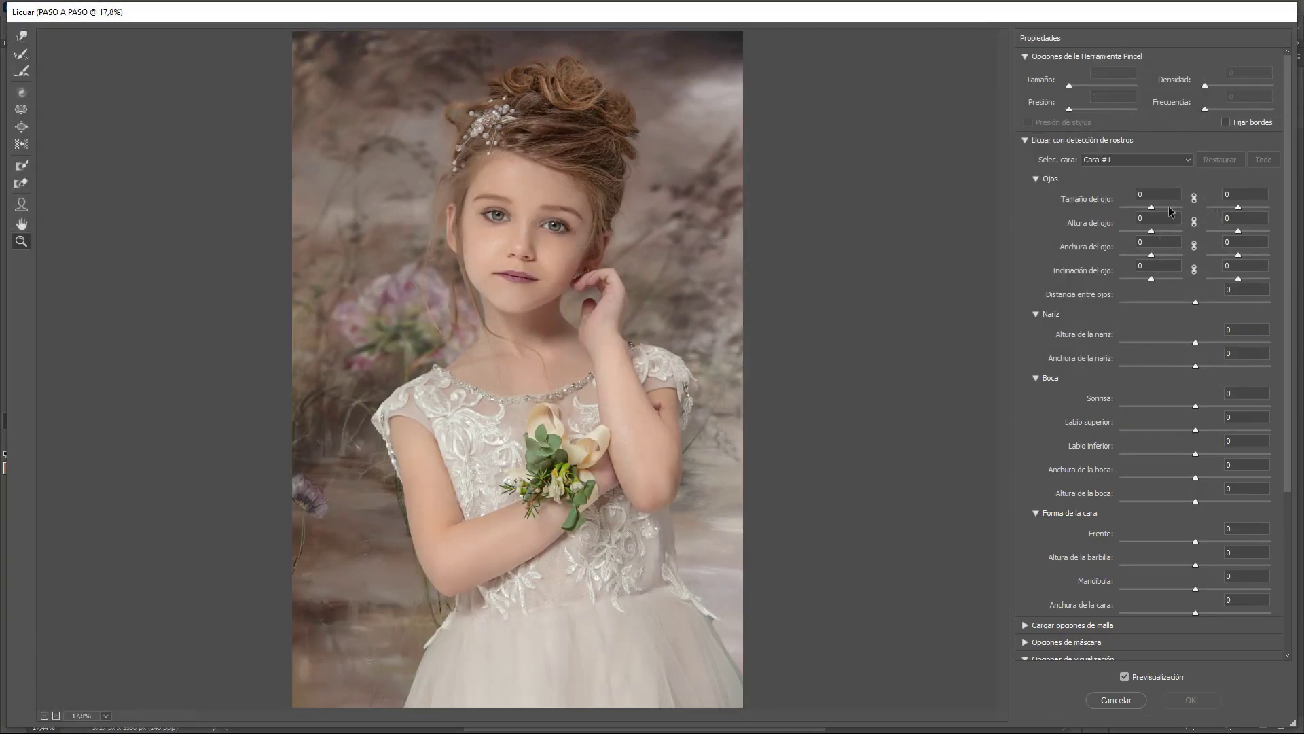
{"action": "left_click", "coordinate": [1194, 198]}
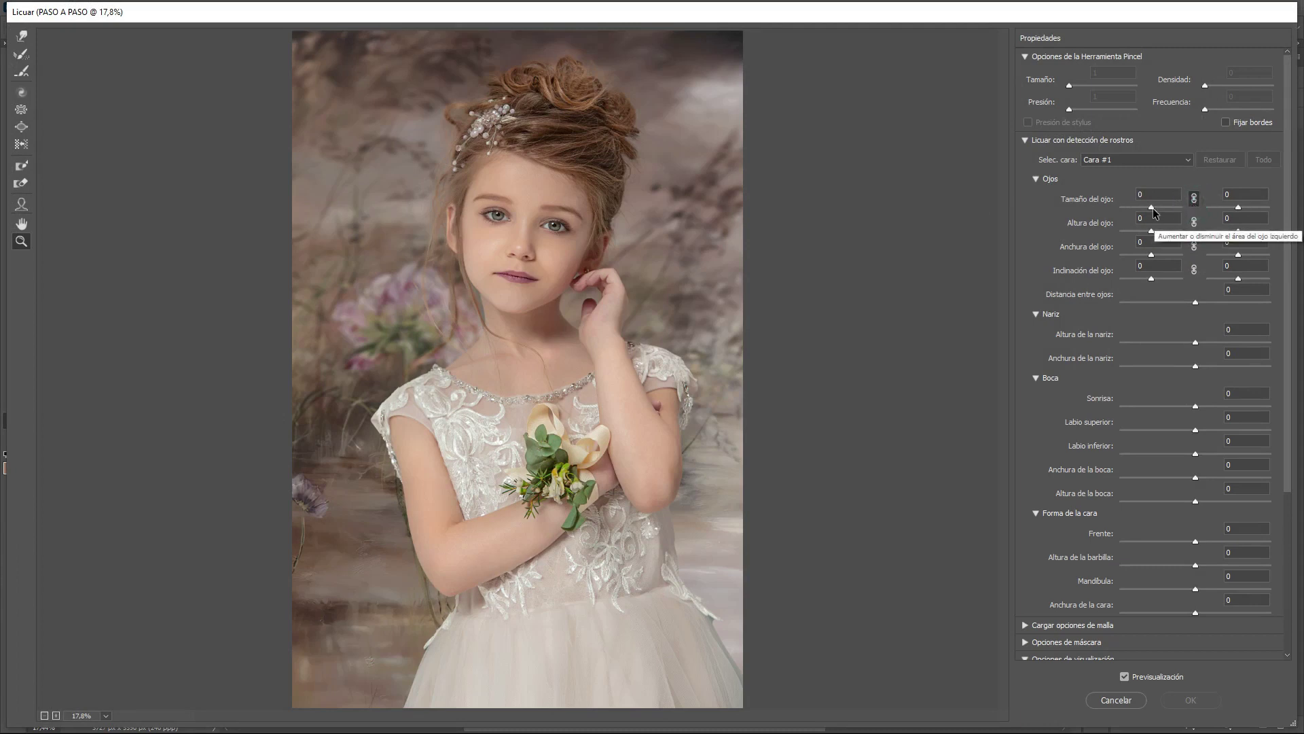
{"action": "left_click_drag", "start_coordinate": [1152, 207], "coordinate": [1128, 208]}
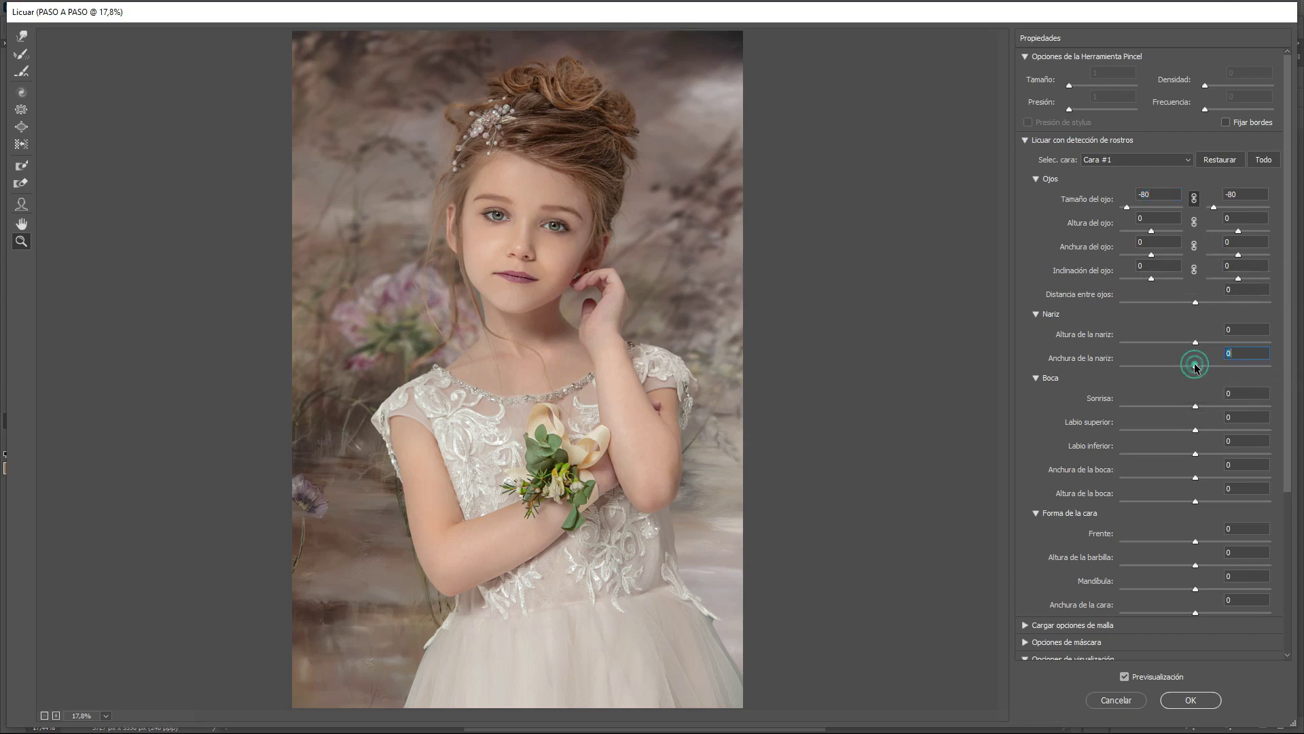
{"action": "left_click_drag", "start_coordinate": [1198, 368], "coordinate": [1180, 366]}
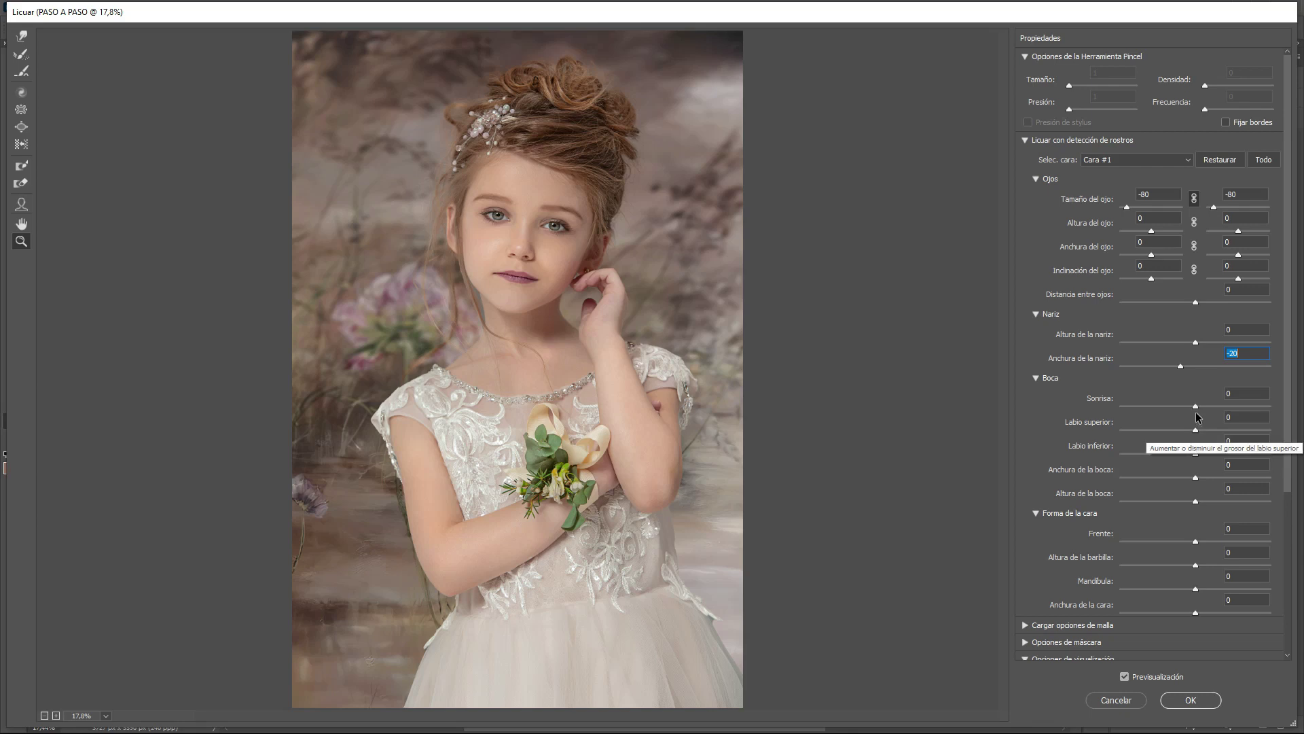
{"action": "left_click_drag", "start_coordinate": [1196, 406], "coordinate": [1217, 408]}
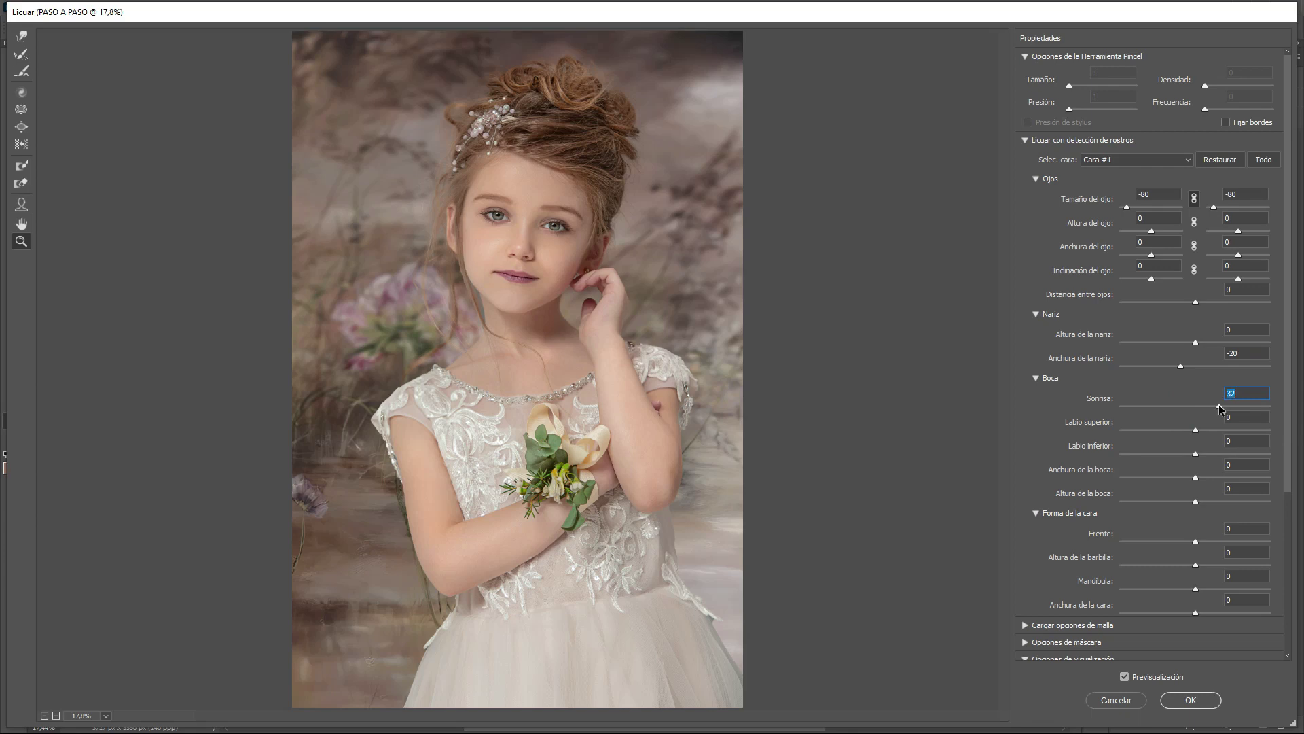
Step: Compare the Liquify result with preview on and off, then apply it
{"action": "left_click", "coordinate": [1125, 677]}
{"action": "left_click", "coordinate": [1125, 677]}
{"action": "left_click", "coordinate": [1125, 677]}
{"action": "left_click", "coordinate": [1125, 677]}
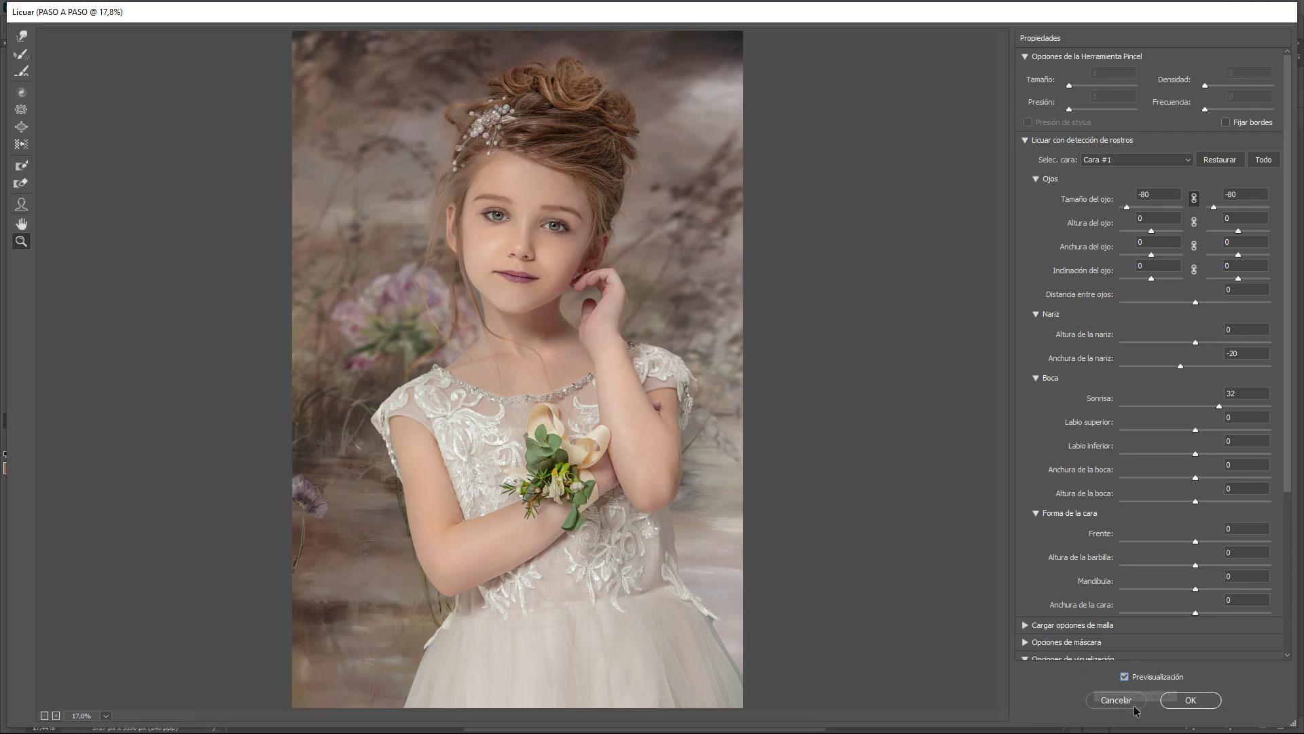
{"action": "left_click", "coordinate": [1190, 701]}
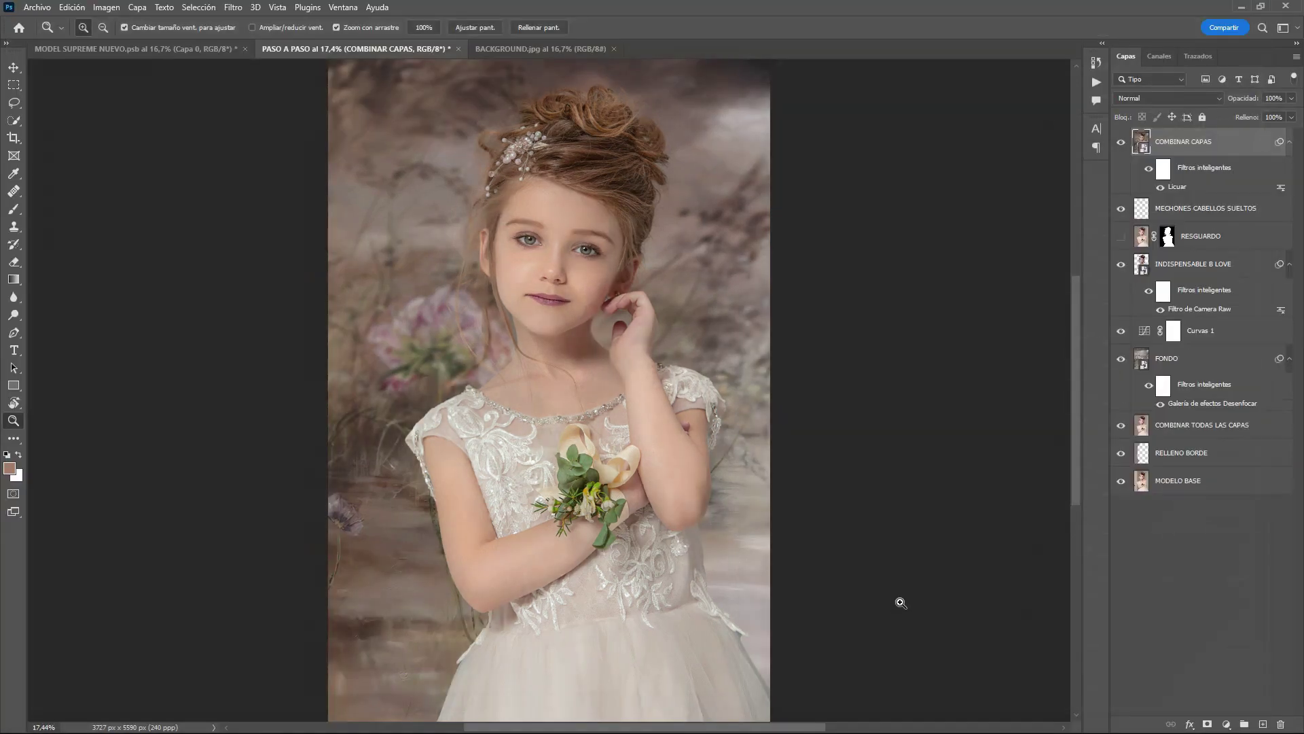
Step: Rename the liquified layer to LICUAR
{"action": "double_click", "coordinate": [1192, 143]}
{"action": "key", "text": "BackSpace"}
{"action": "type", "text": "LICUAR"}
{"action": "key", "text": "Return"}
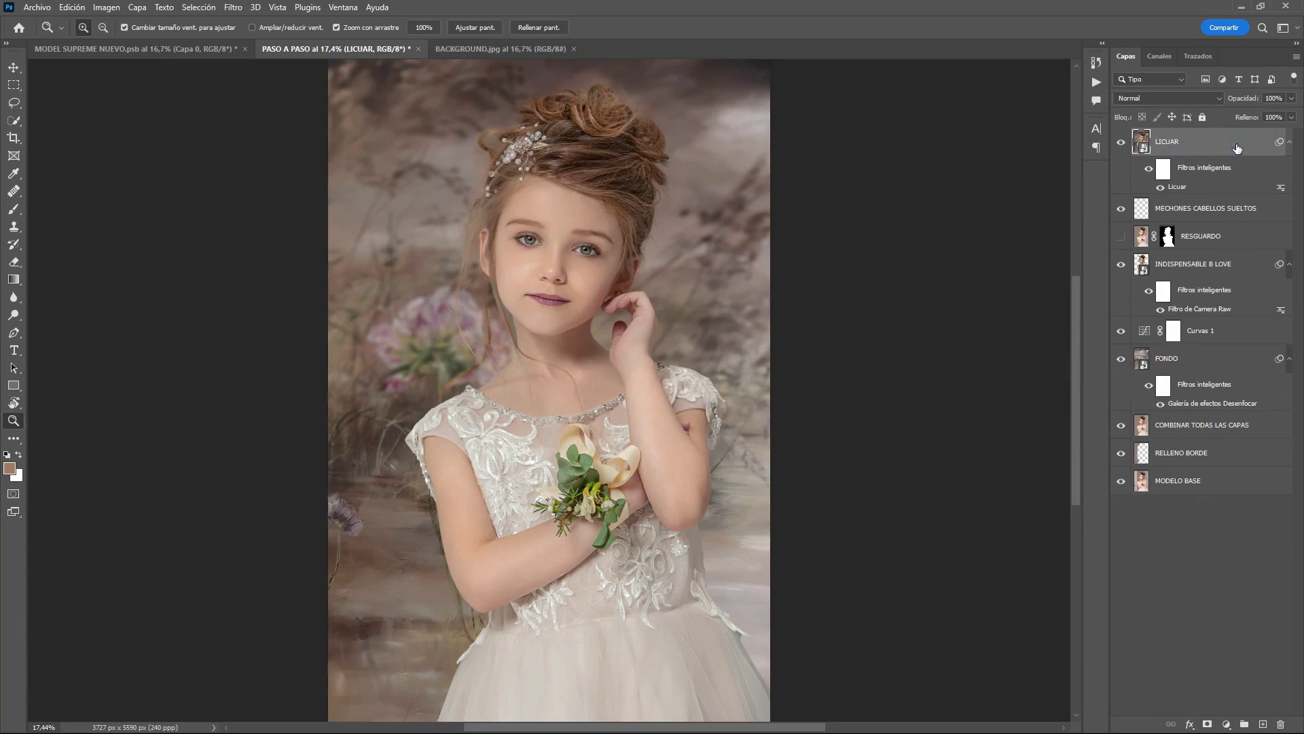
{"action": "left_click", "coordinate": [1237, 149]}
Step: Stamp all visible layers into a new top layer named A and show the Actions list
{"action": "key", "text": "ctrl+shift+alt+e"}
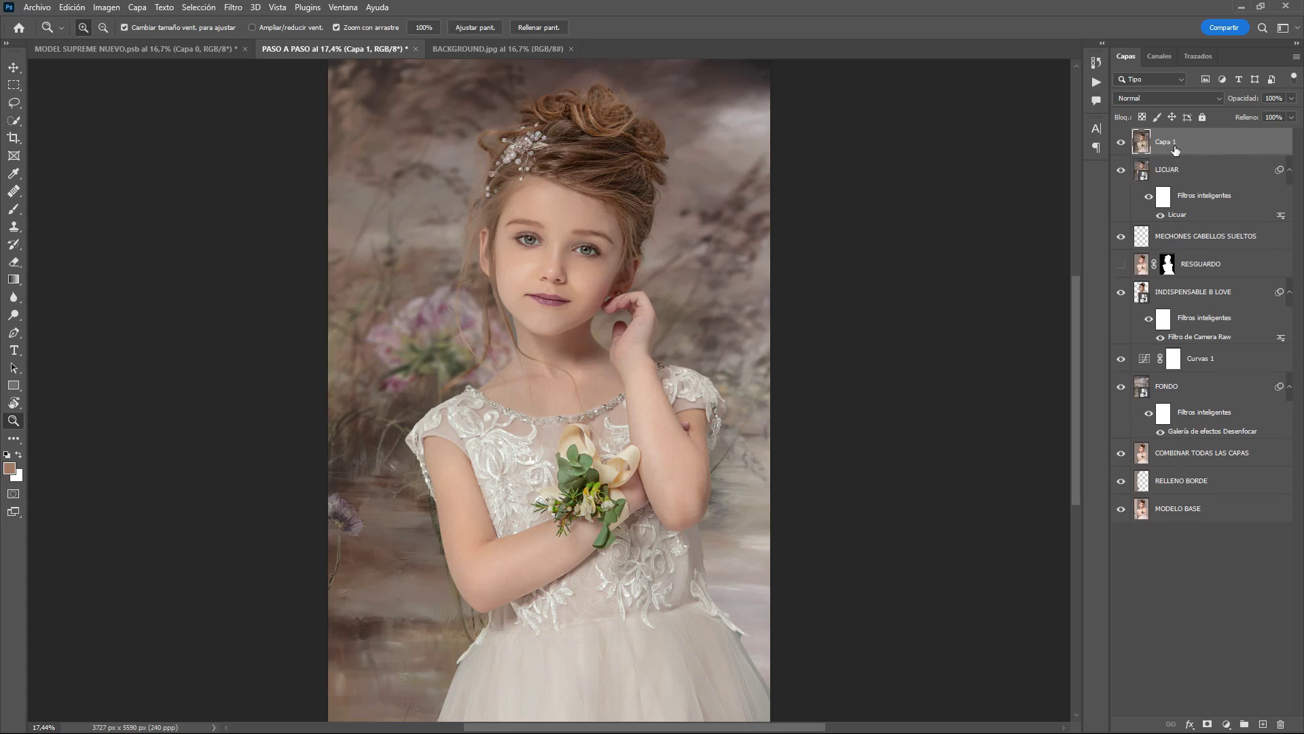
{"action": "double_click", "coordinate": [1165, 142]}
{"action": "type", "text": "A"}
{"action": "left_click", "coordinate": [1236, 143]}
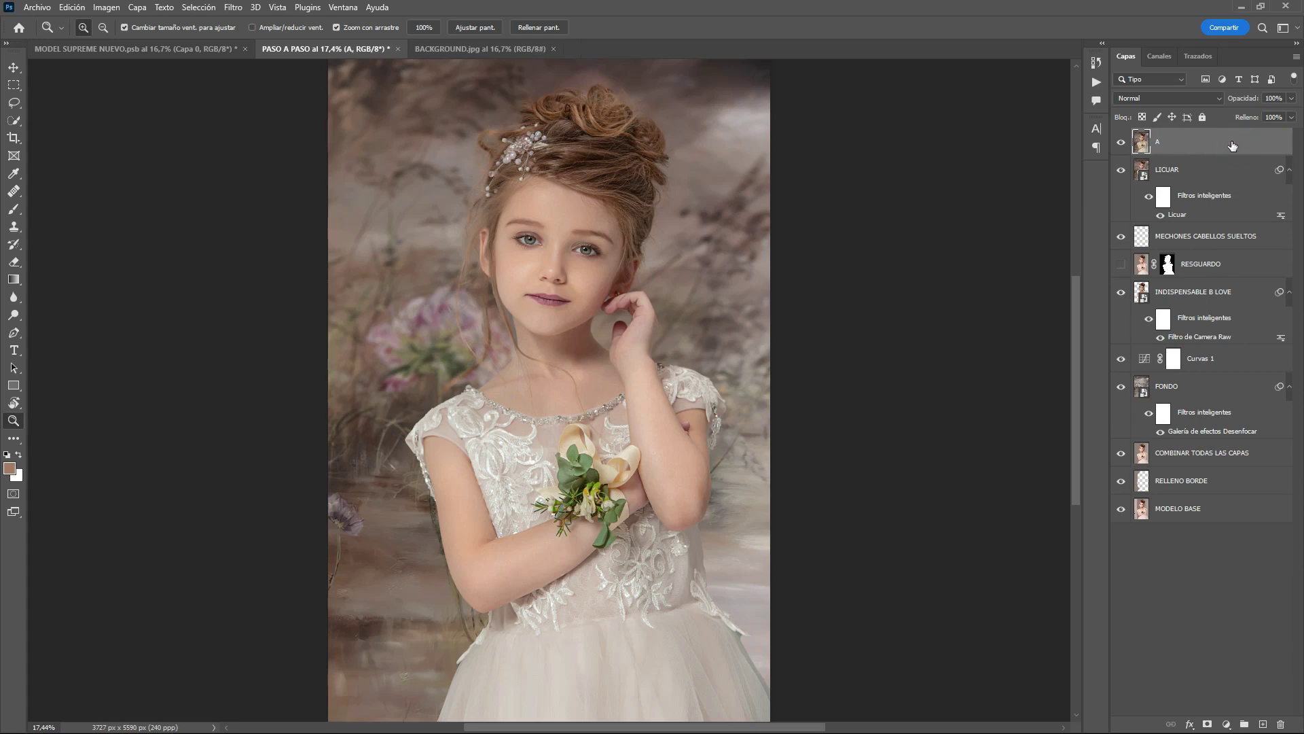
{"action": "left_click", "coordinate": [1095, 82]}
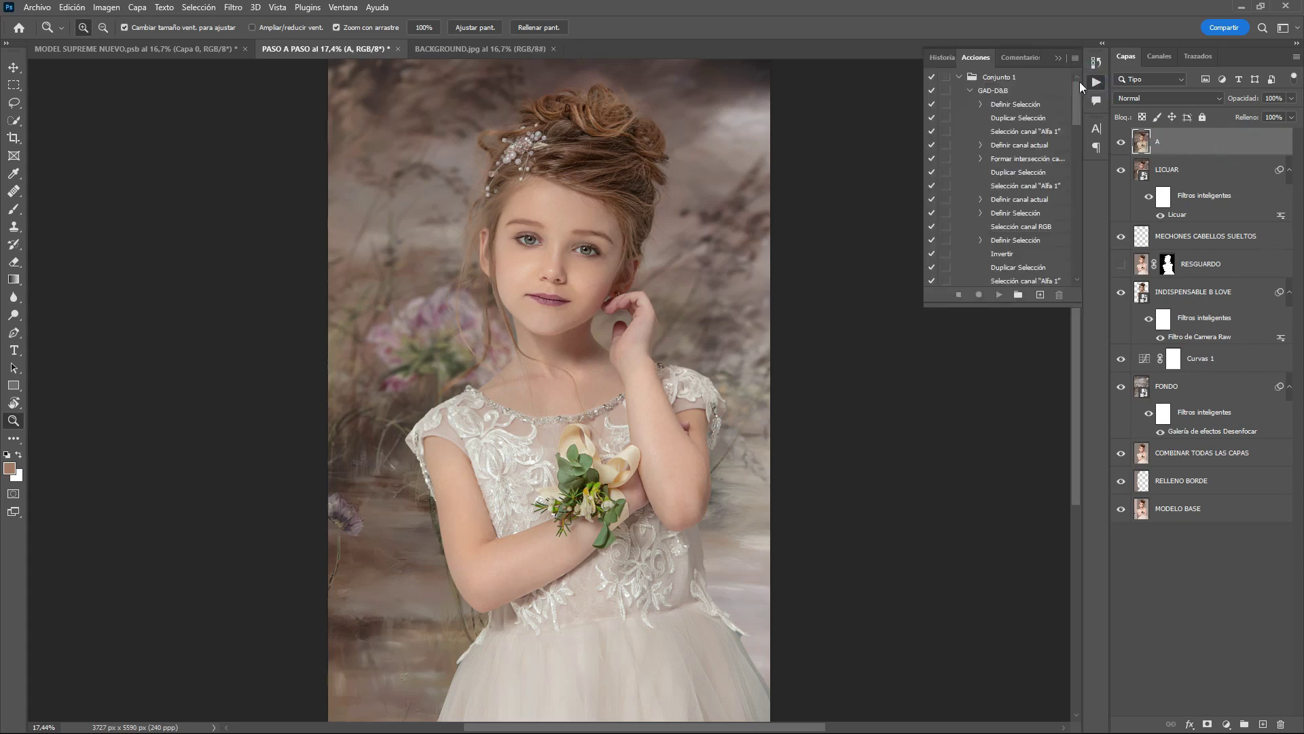
Step: Play the GAD-D&B action on layer A past its warning, then collapse the Actions panel
{"action": "left_click", "coordinate": [1019, 92]}
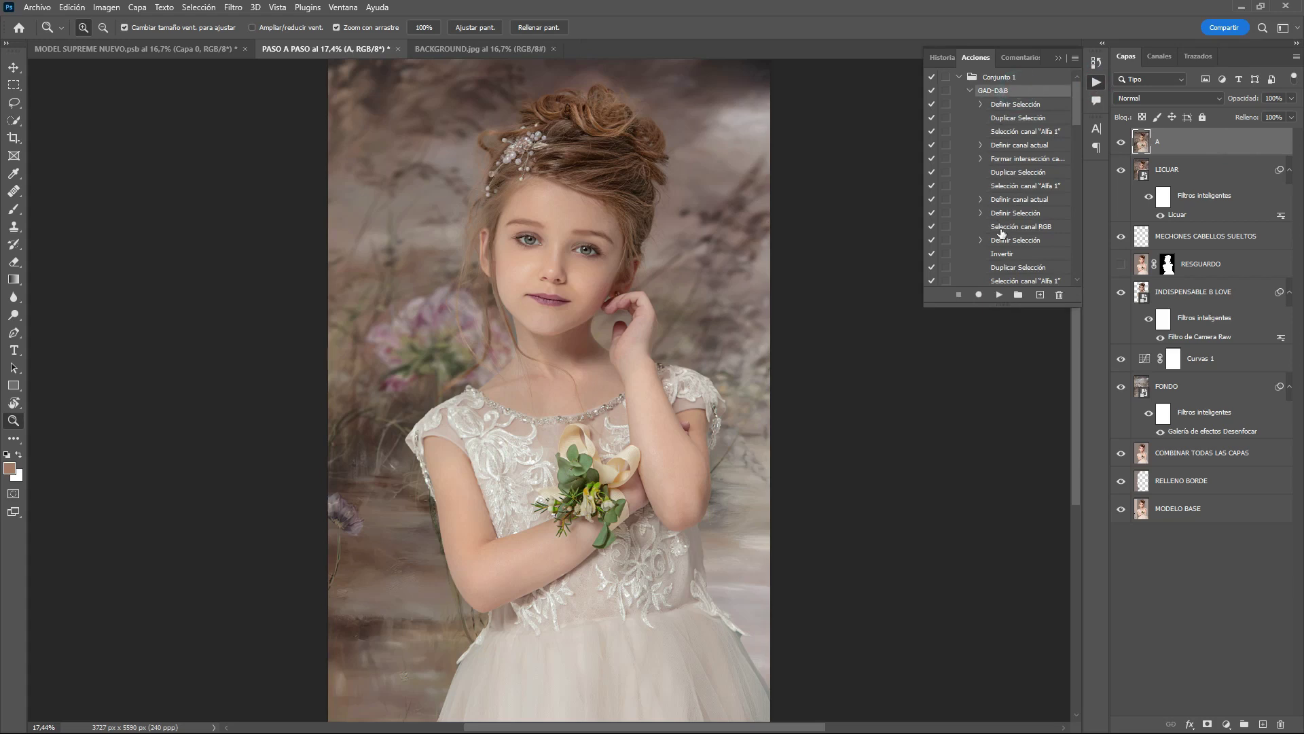
{"action": "left_click", "coordinate": [999, 294]}
{"action": "left_click", "coordinate": [650, 278]}
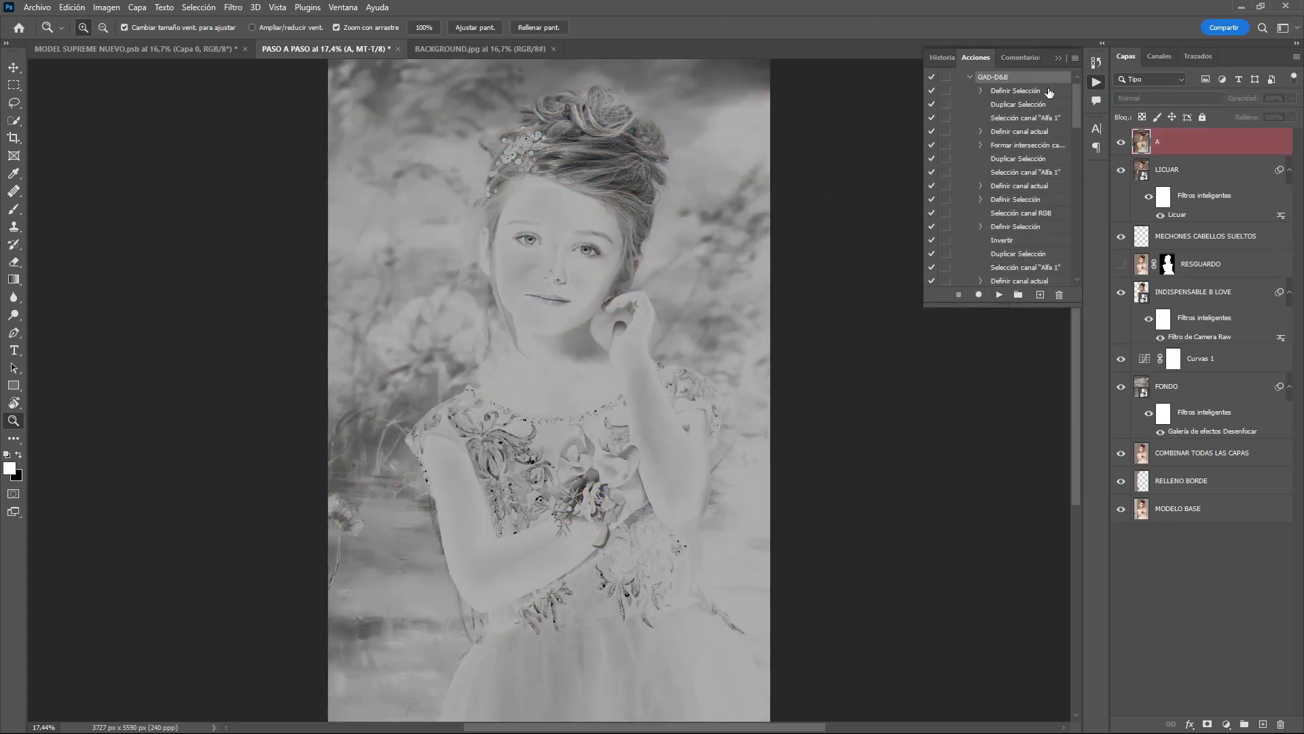
{"action": "left_click", "coordinate": [1058, 58]}
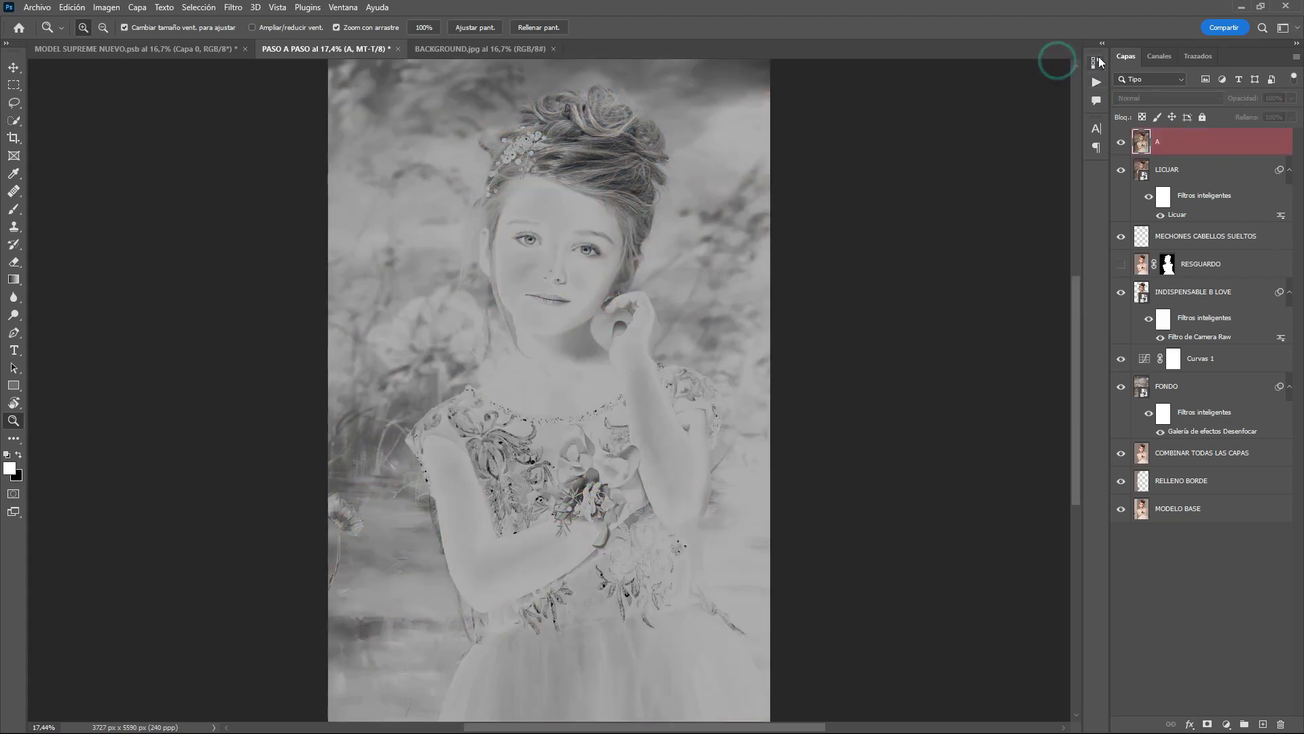
{"action": "left_click", "coordinate": [1152, 50]}
Step: Preview the MT-T, D, D-T, B and B-T channels, load D as a selection, and return to RGB
{"action": "left_click", "coordinate": [1139, 309]}
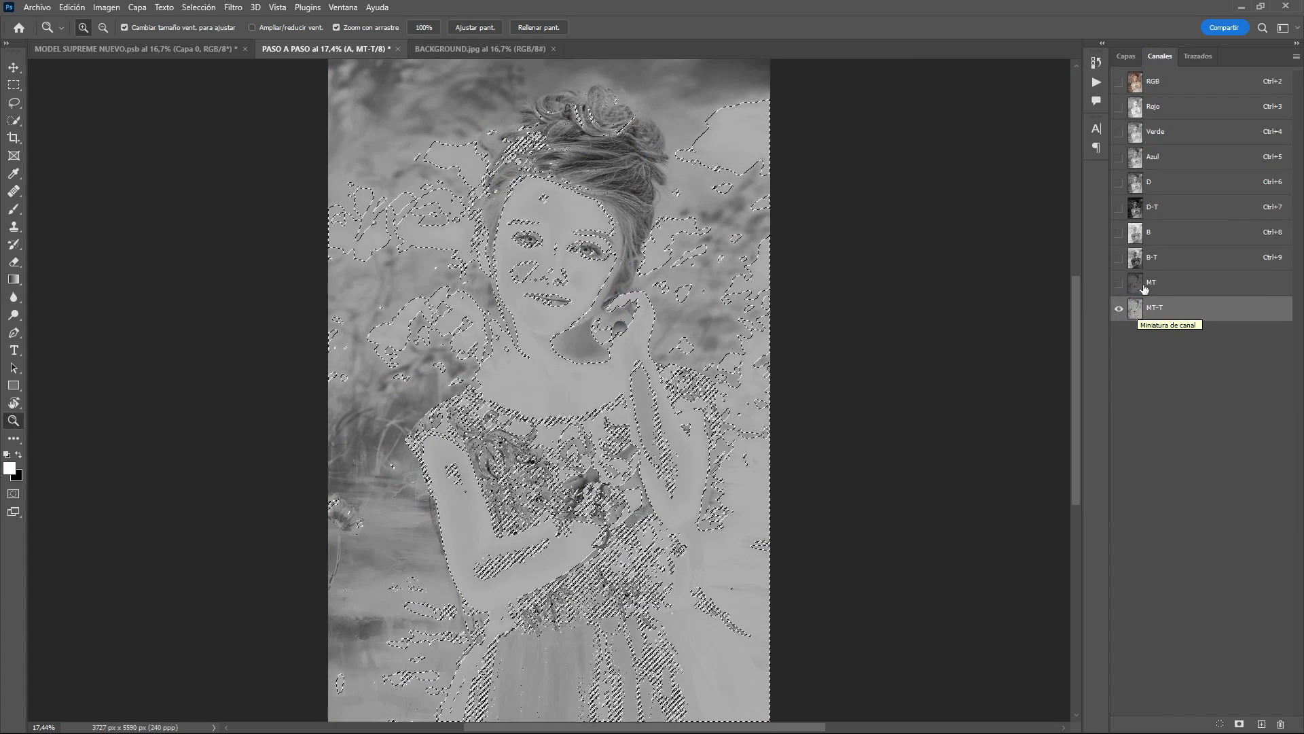
{"action": "left_click", "coordinate": [1138, 183]}
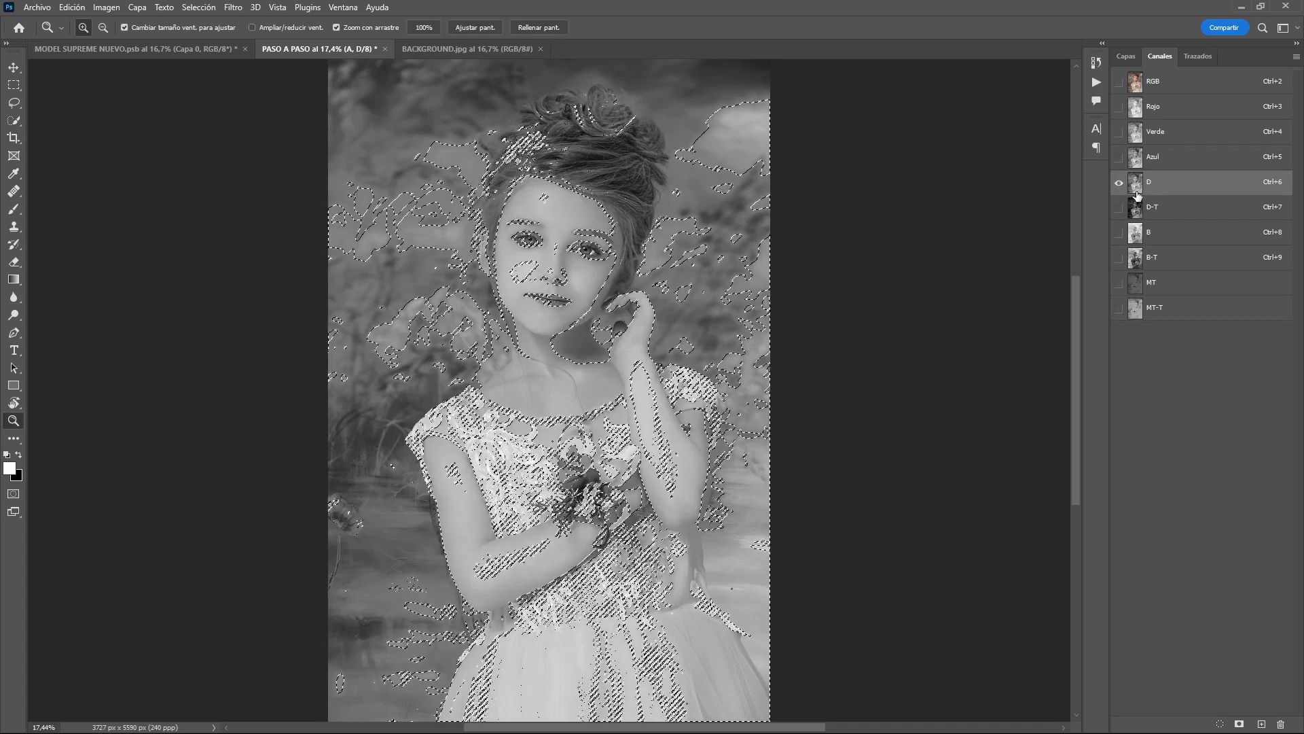
{"action": "left_click", "coordinate": [1137, 209]}
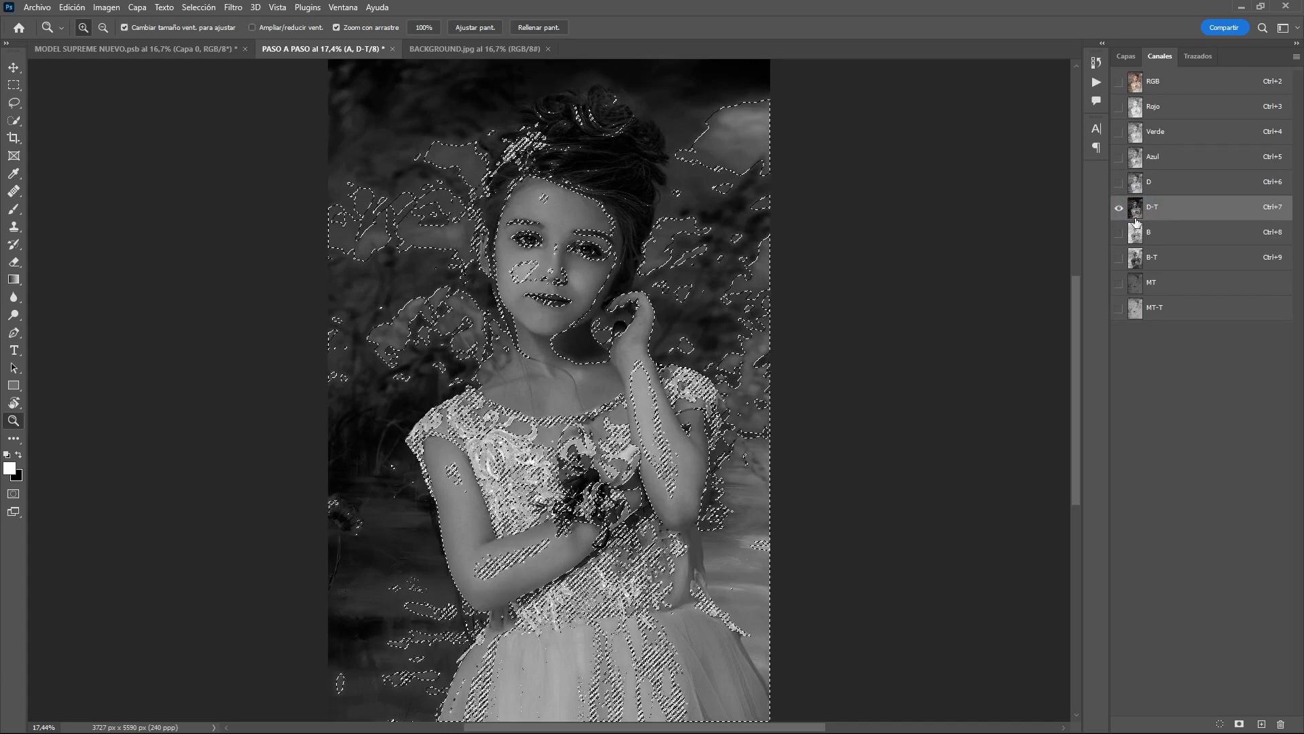
{"action": "left_click", "coordinate": [1136, 237], "text": "ctrl"}
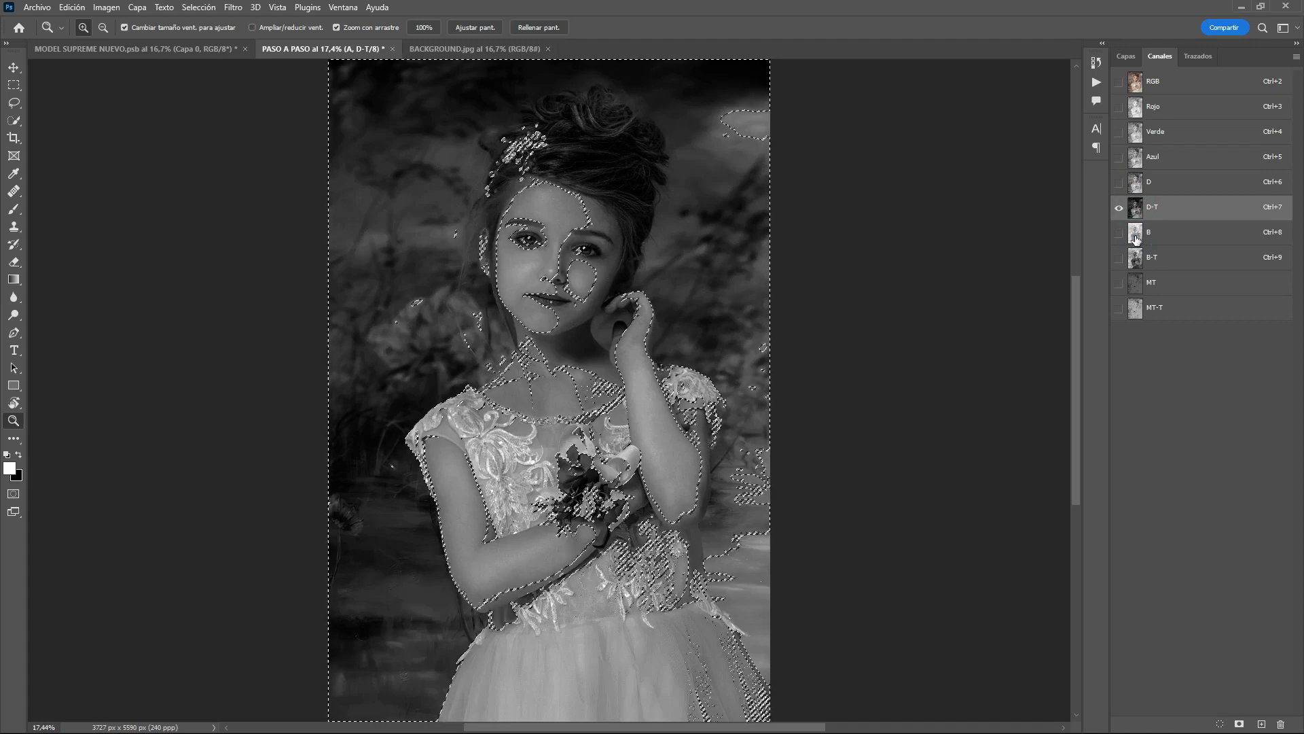
{"action": "left_click", "coordinate": [1137, 259], "text": "ctrl"}
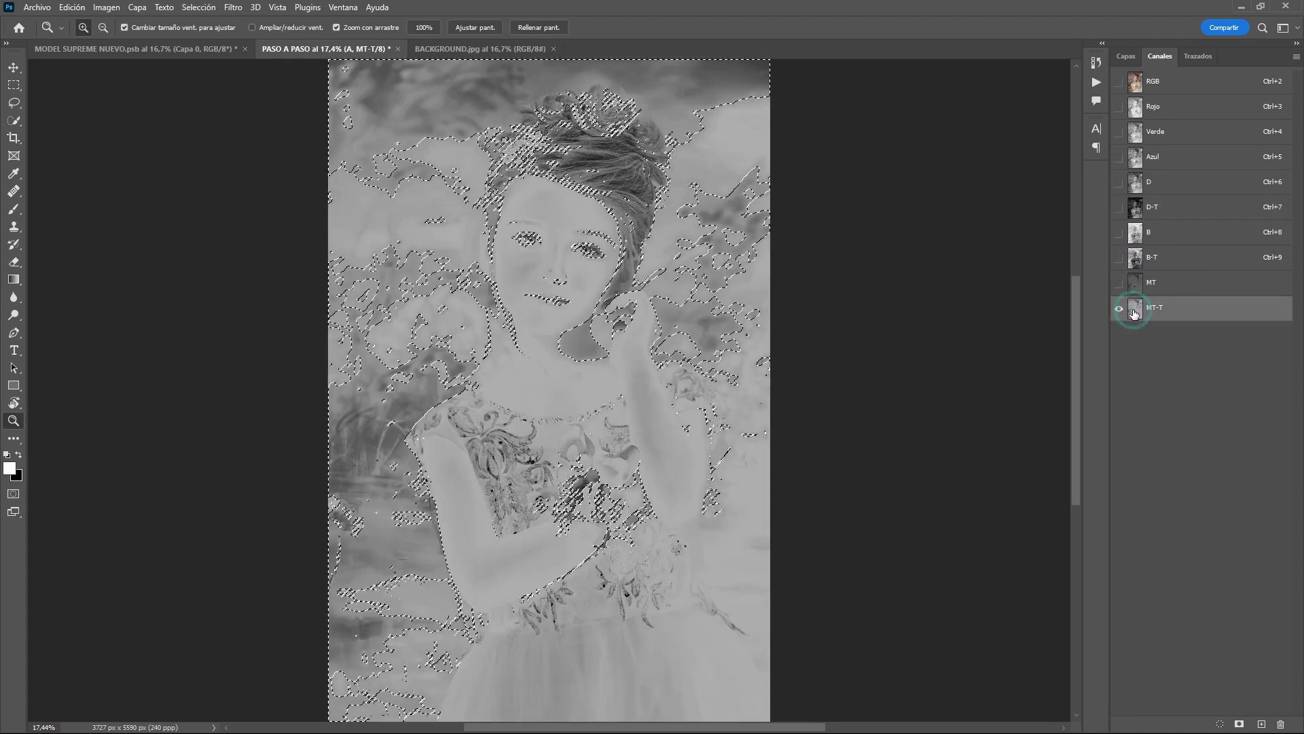
{"action": "left_click", "coordinate": [1134, 309]}
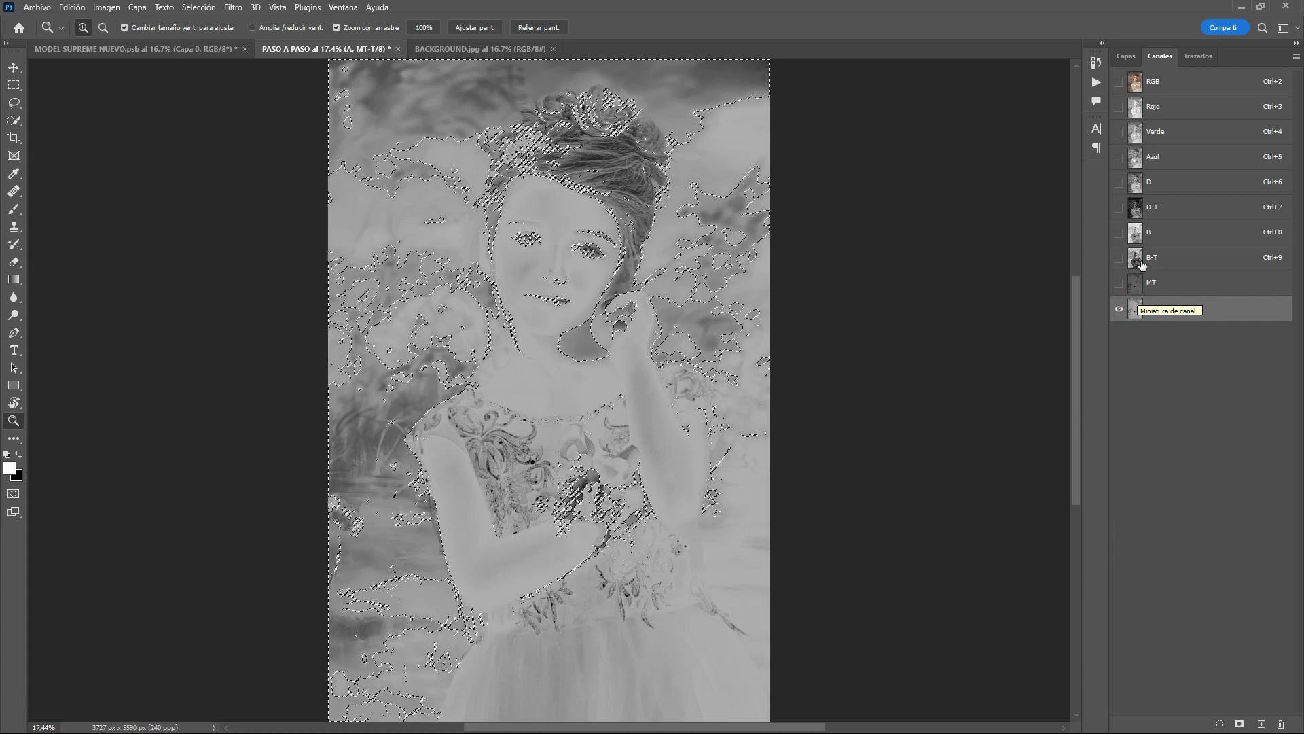
{"action": "left_click", "coordinate": [1138, 186], "text": "ctrl"}
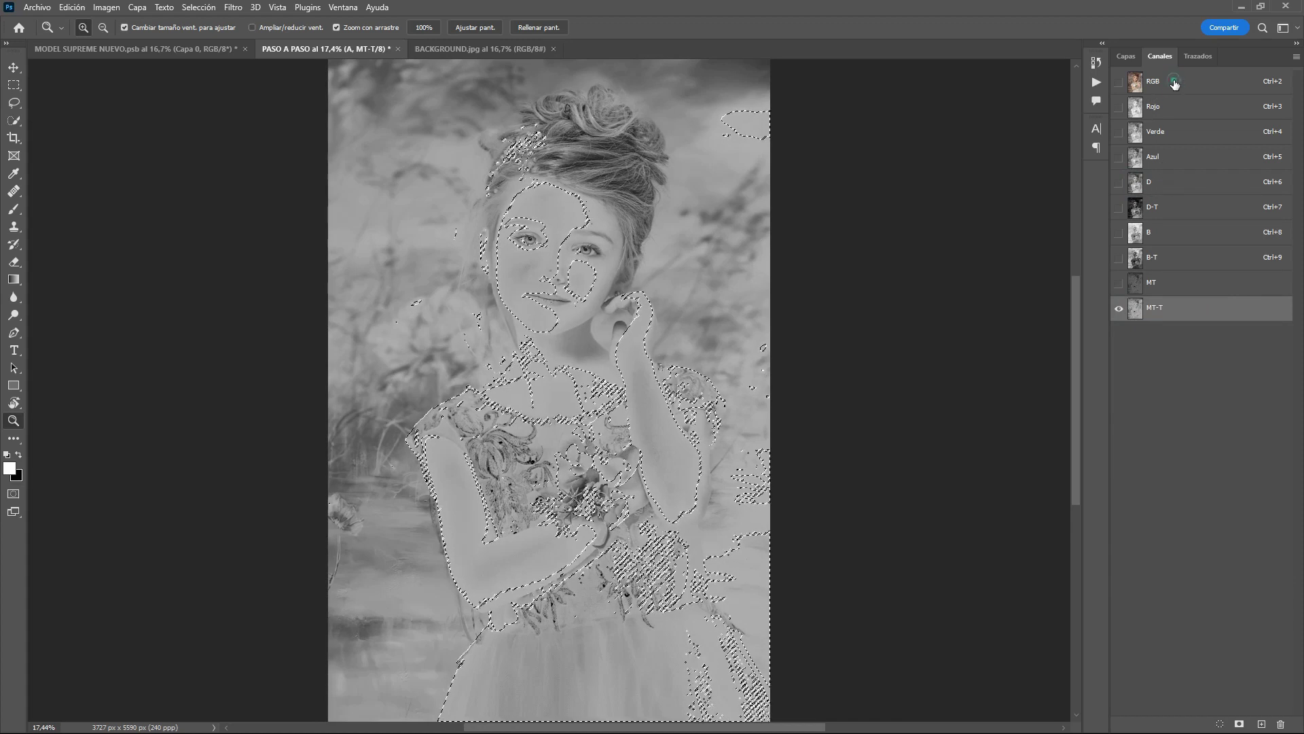
{"action": "left_click", "coordinate": [1174, 82]}
{"action": "left_click", "coordinate": [1126, 56]}
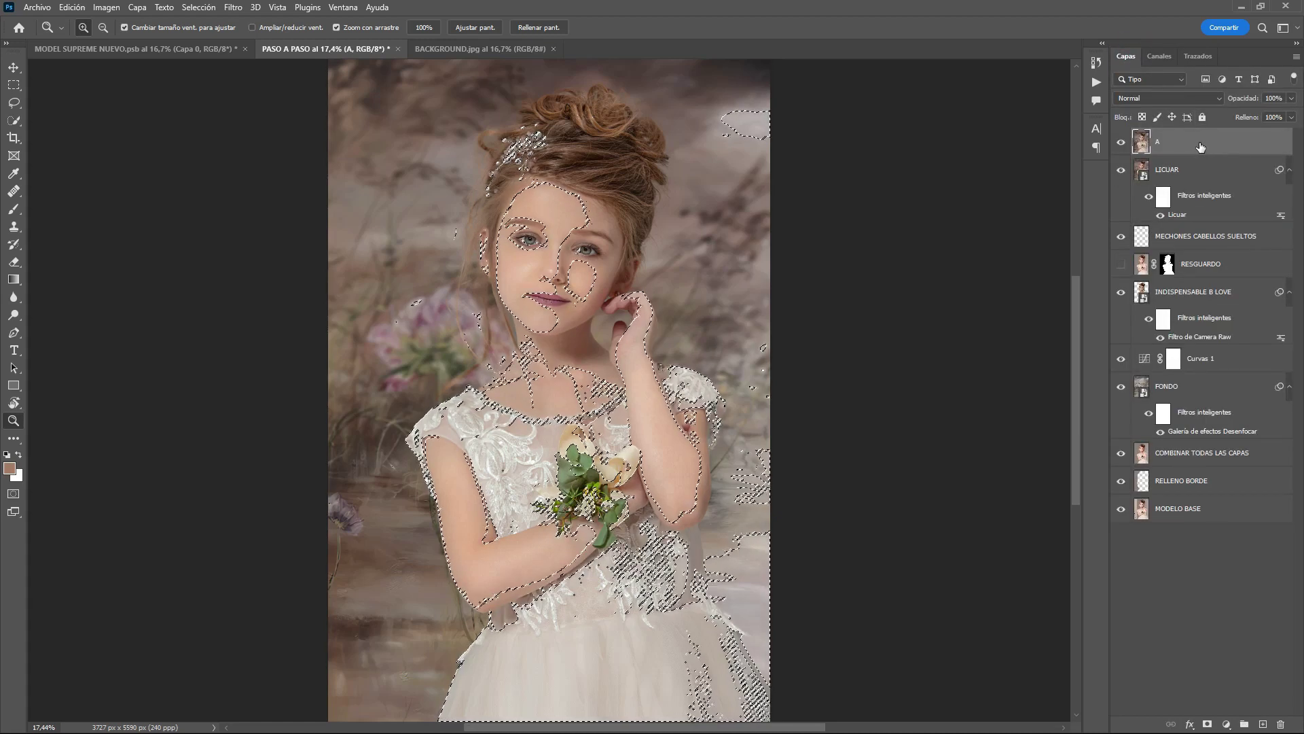
Step: Copy the D channel selection from A onto a new layer named D
{"action": "key", "text": "ctrl+j"}
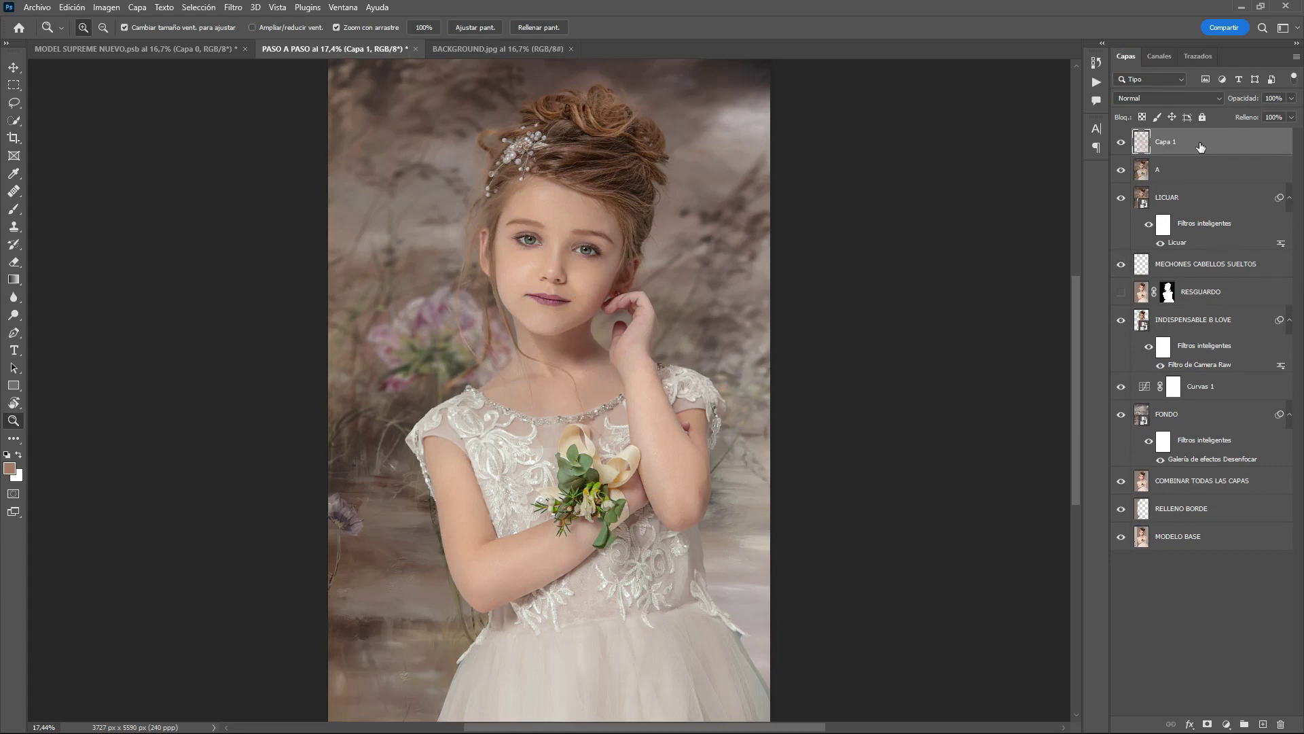
{"action": "double_click", "coordinate": [1165, 142]}
{"action": "type", "text": "D"}
{"action": "key", "text": "Return"}
Step: Copy the inverse of layer D's selection from layer A onto a new layer named B
{"action": "left_click", "coordinate": [1142, 143], "text": "ctrl"}
{"action": "left_click", "coordinate": [1162, 170]}
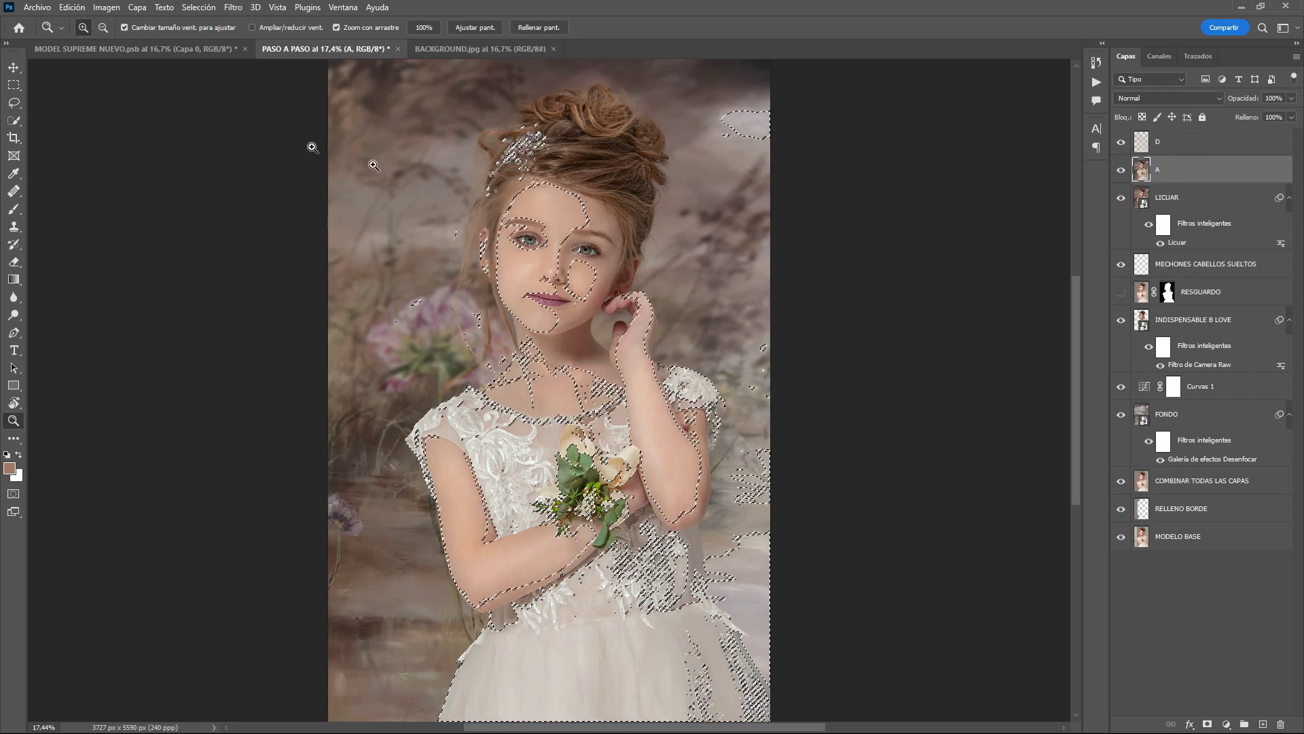
{"action": "left_click", "coordinate": [199, 8]}
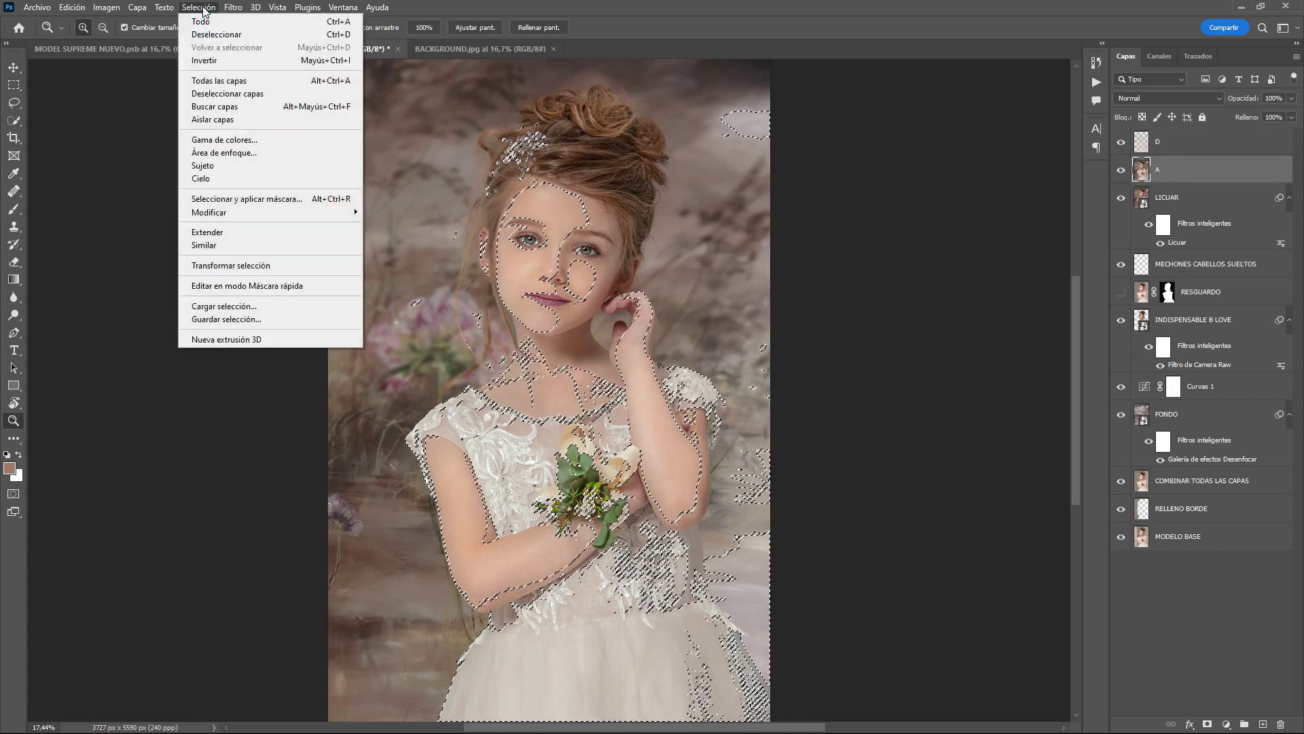
{"action": "left_click", "coordinate": [203, 61]}
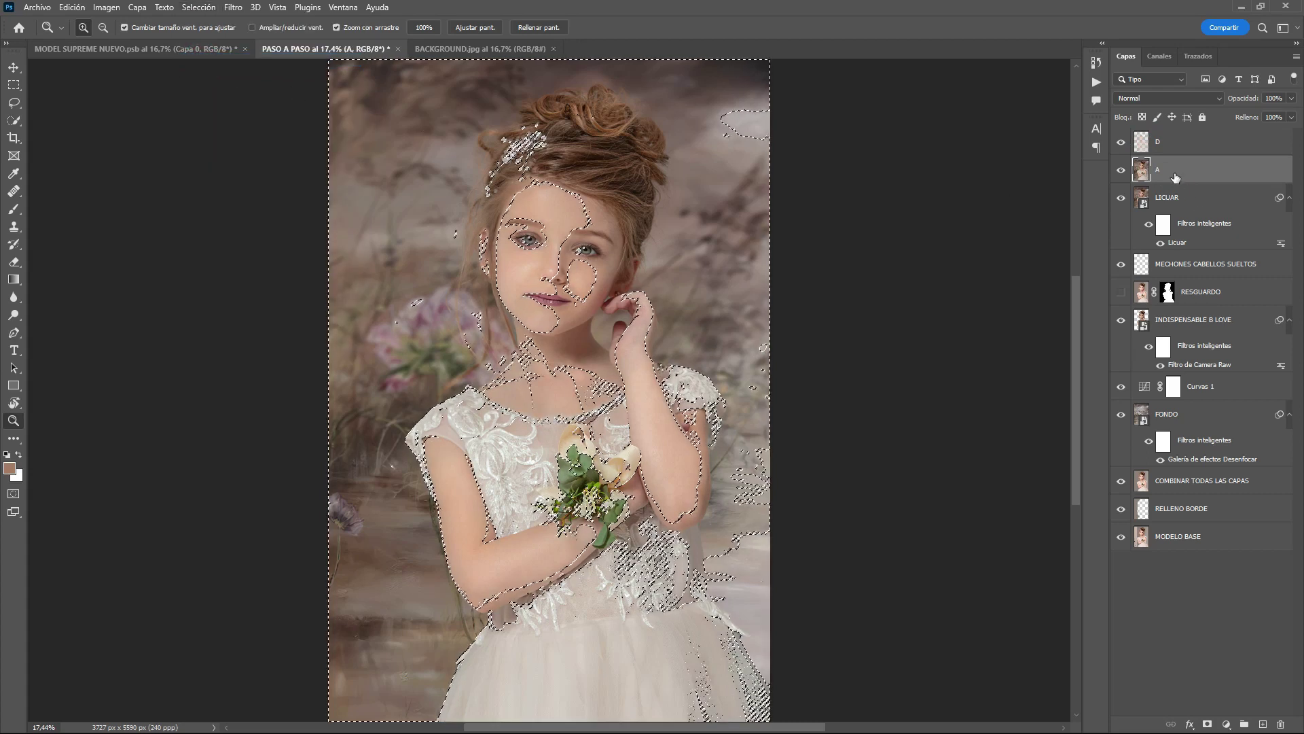
{"action": "key", "text": "ctrl+j"}
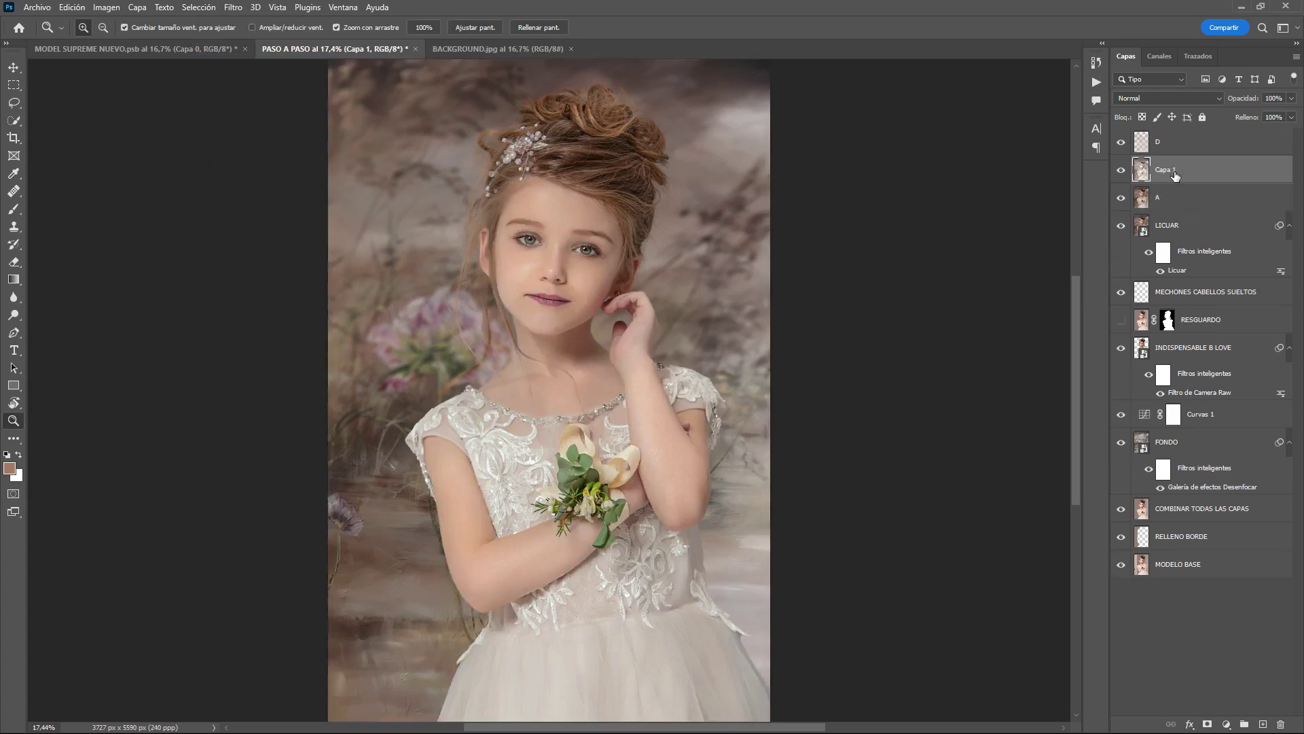
{"action": "double_click", "coordinate": [1168, 170]}
{"action": "type", "text": "B"}
{"action": "left_click", "coordinate": [1214, 174]}
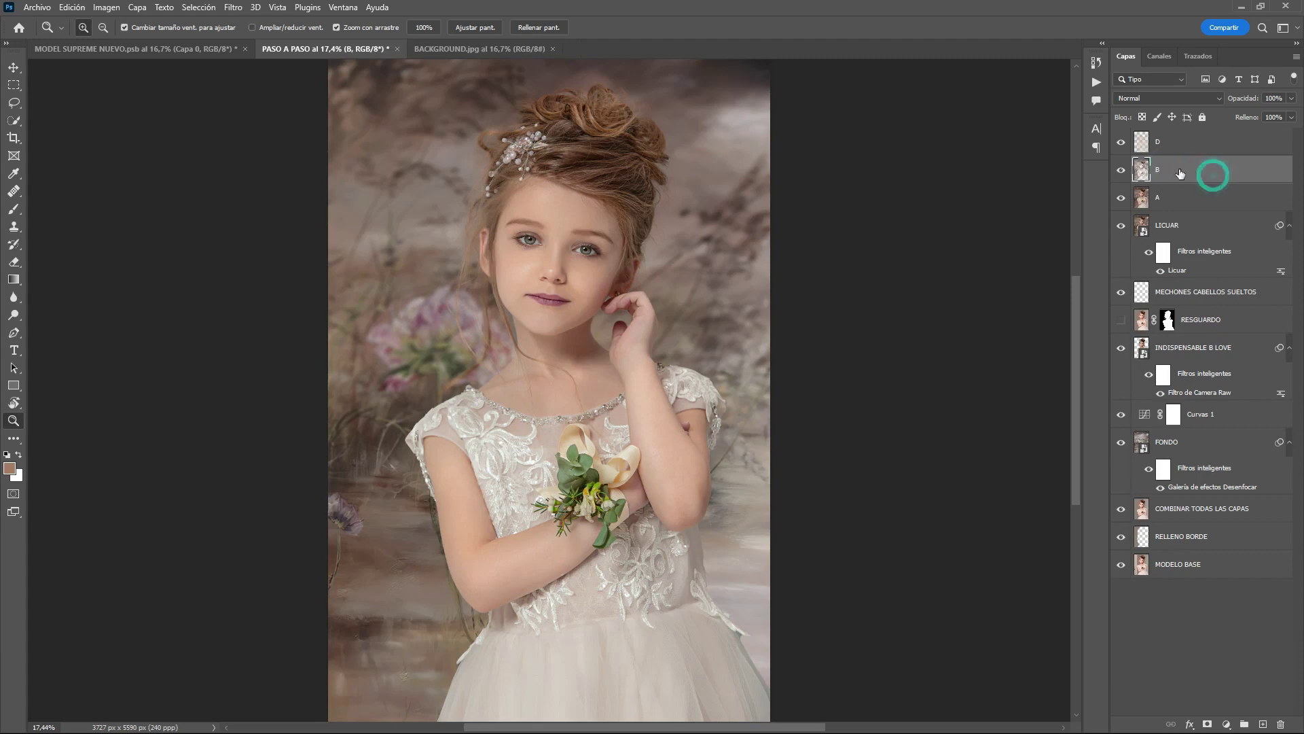
Step: Hide layers B and D and bring up the adjustment layer choices
{"action": "left_click", "coordinate": [1122, 142]}
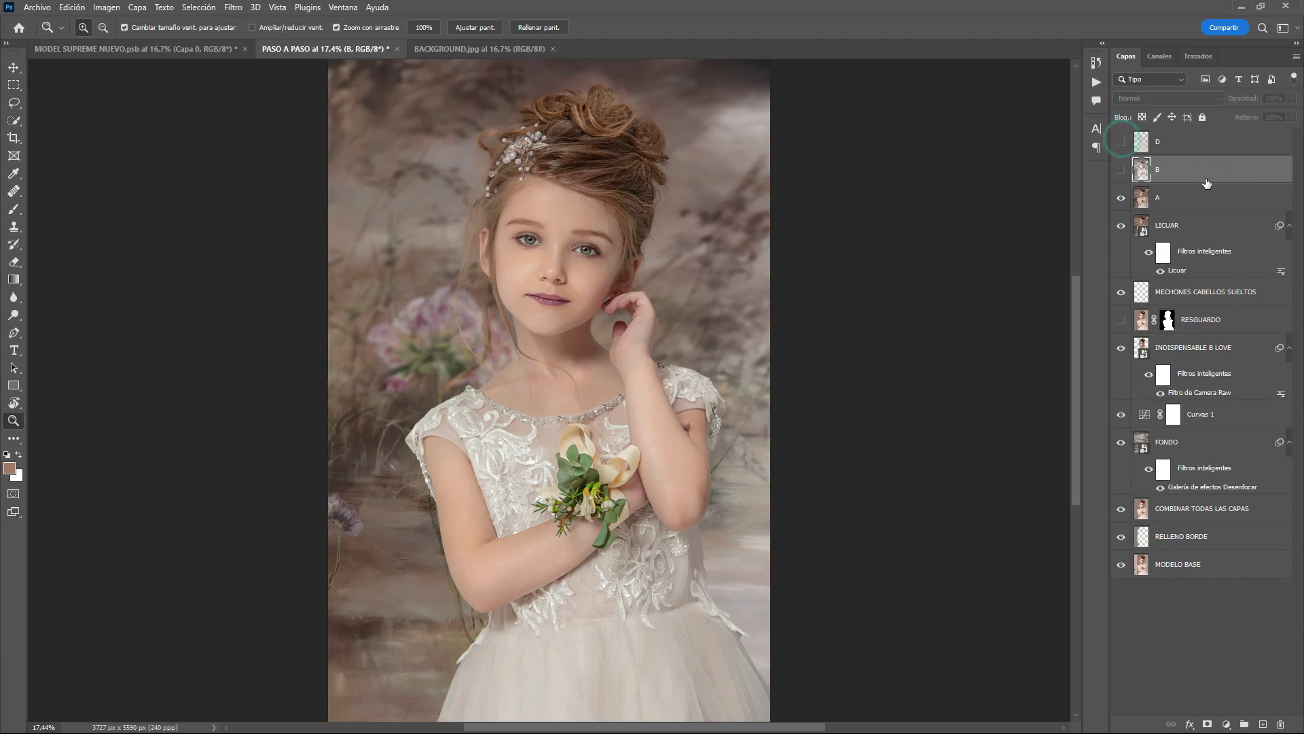
{"action": "left_click", "coordinate": [1216, 199]}
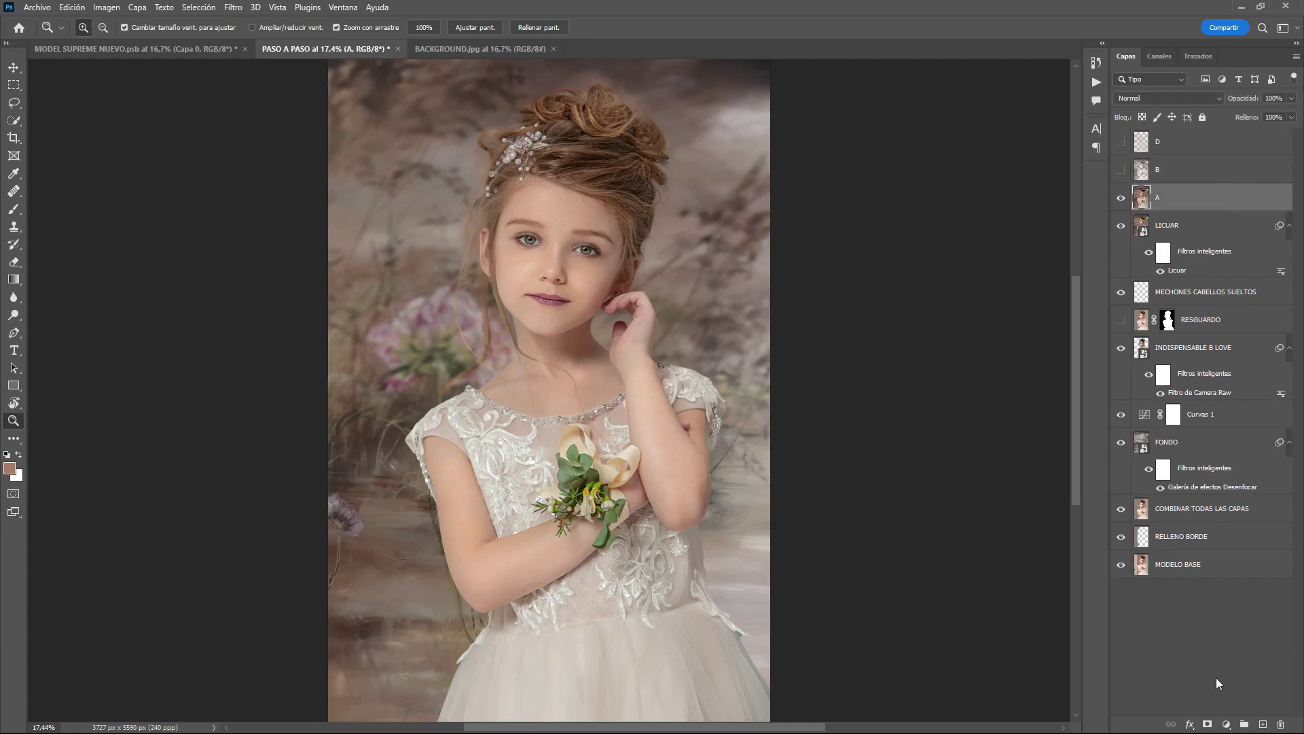
{"action": "left_click", "coordinate": [1227, 725]}
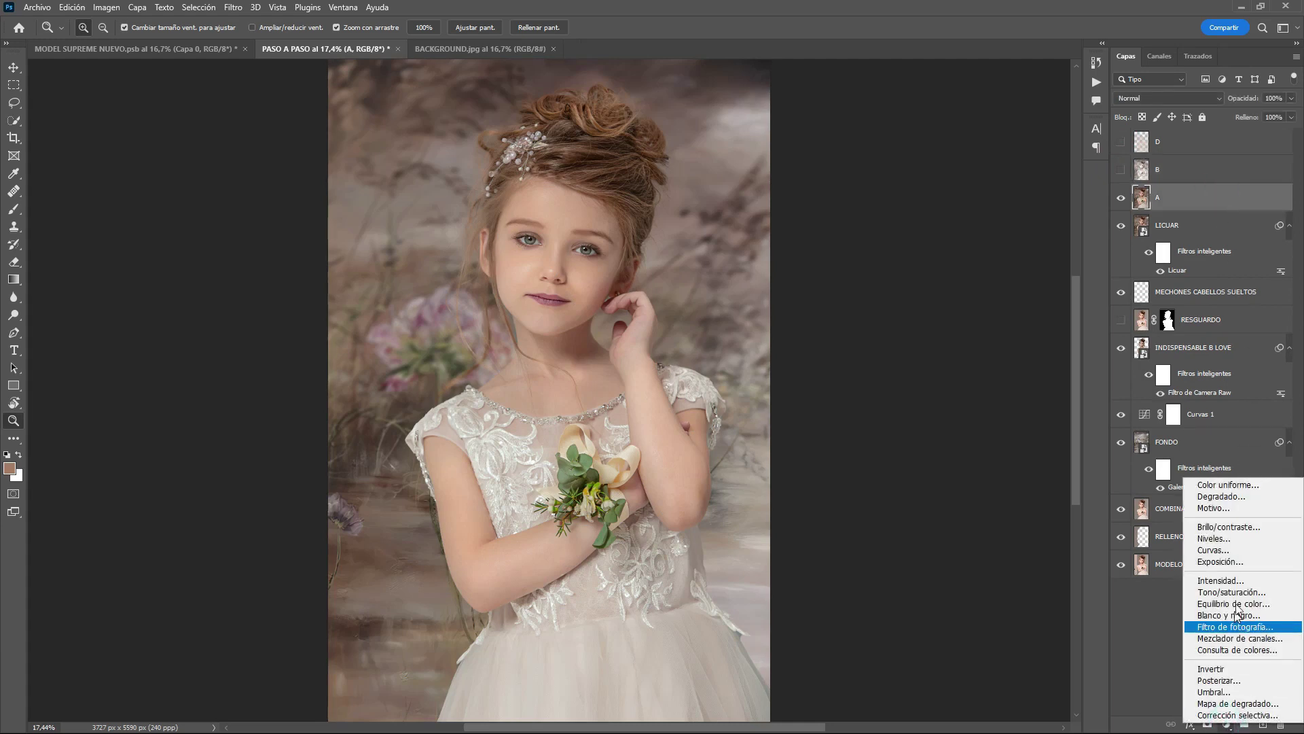
Step: Add a Curves adjustment layer, adjust its curve, invert its mask to black, and name it B
{"action": "left_click", "coordinate": [1233, 550]}
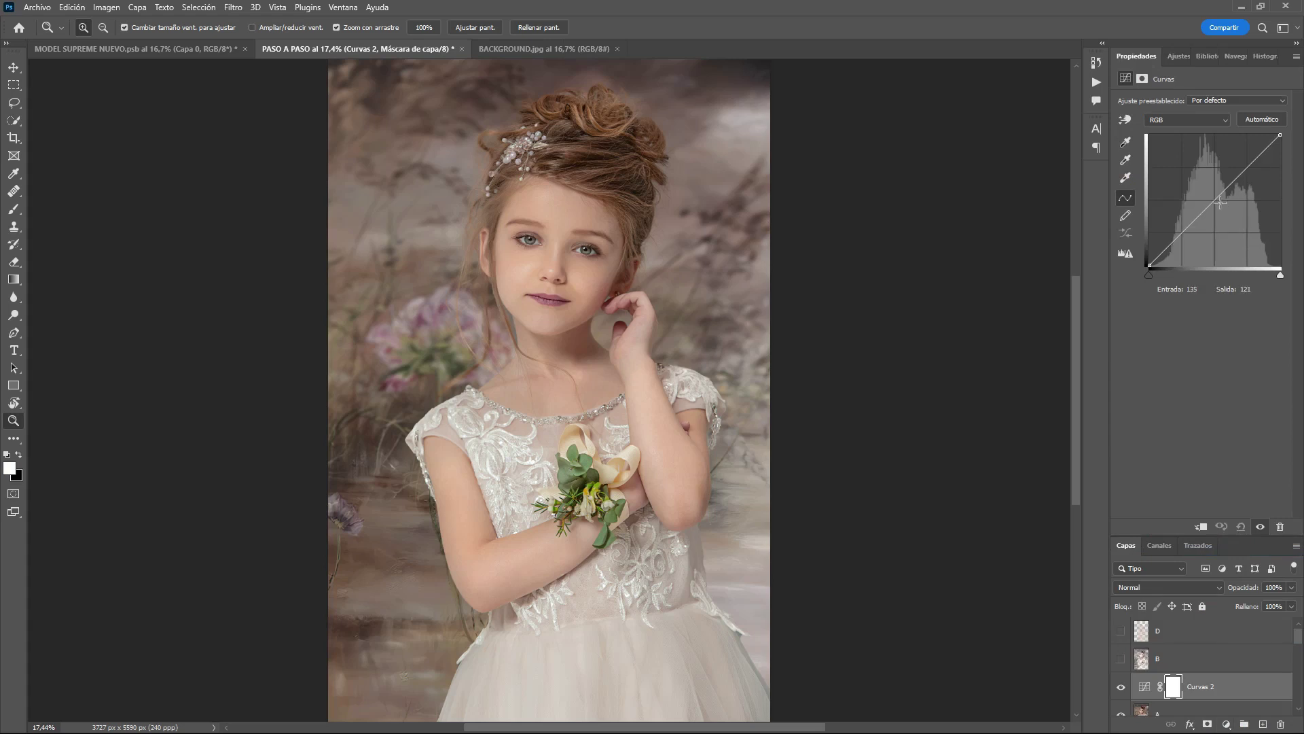
{"action": "left_click_drag", "start_coordinate": [1217, 197], "coordinate": [1229, 207]}
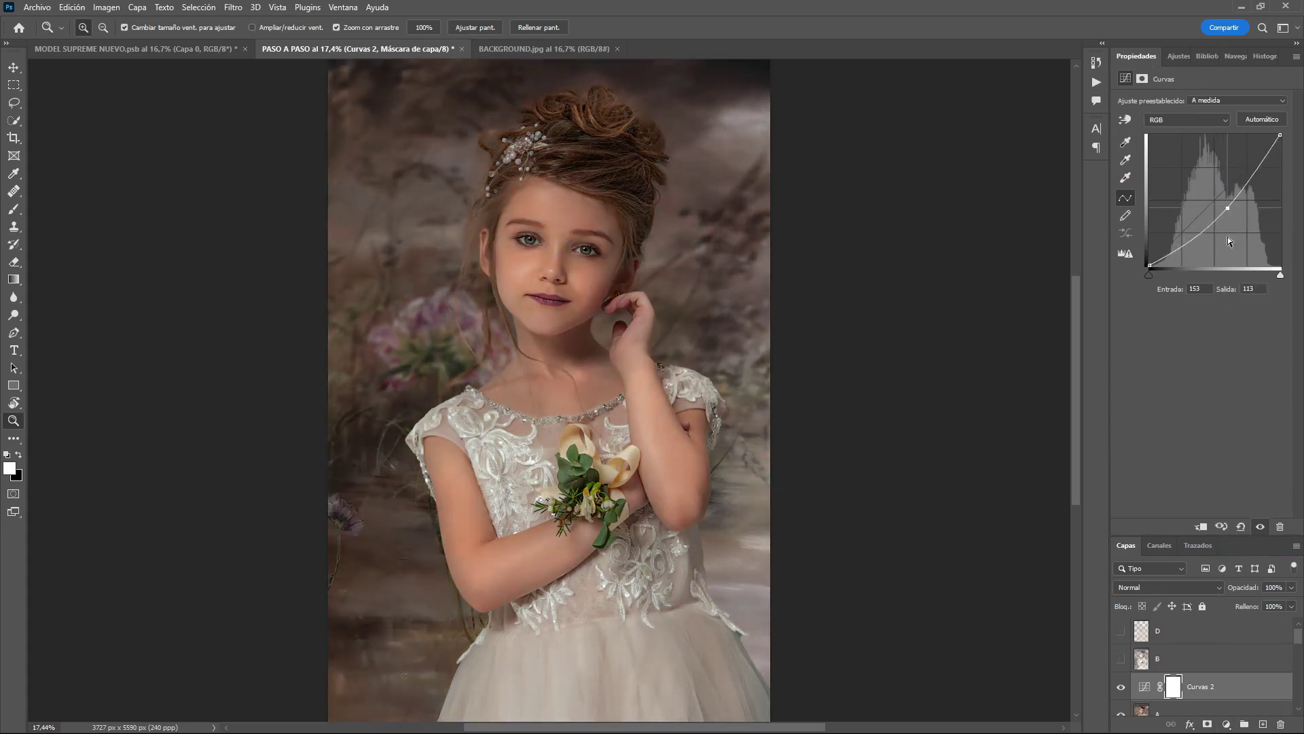
{"action": "key", "text": "ctrl+i"}
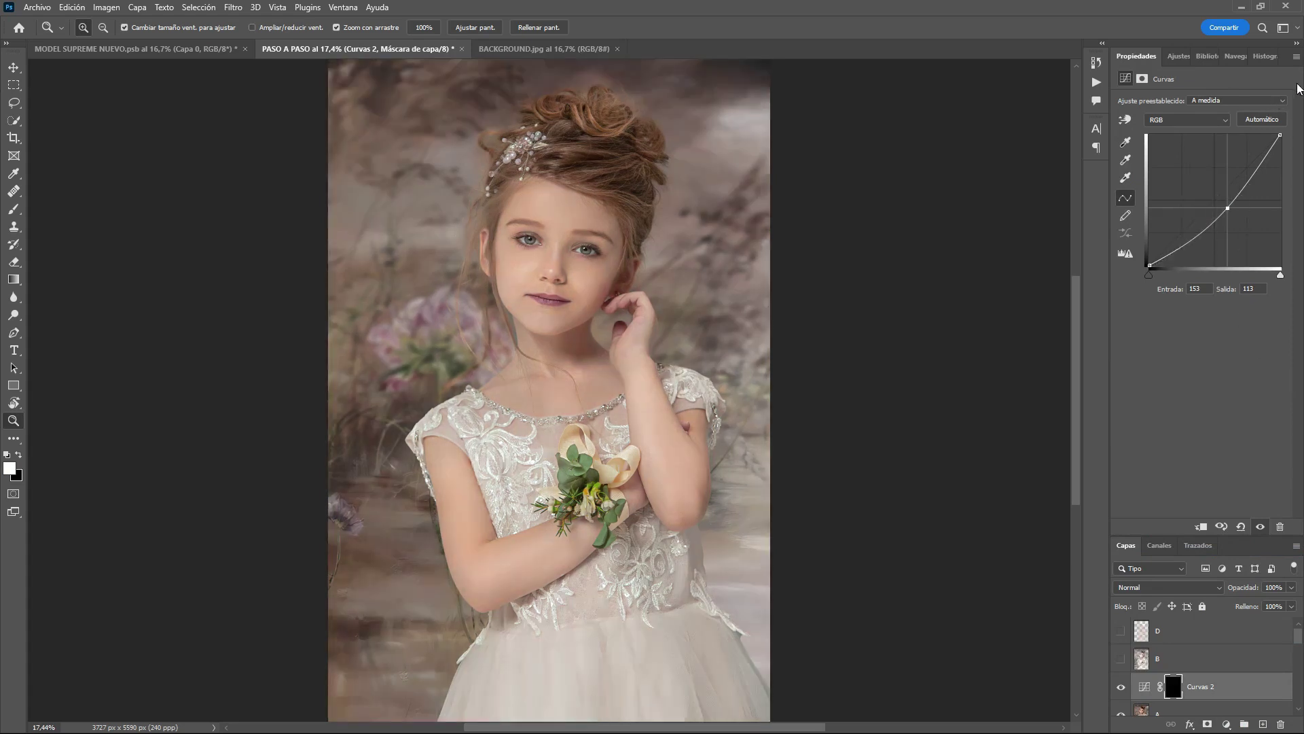
{"action": "left_click", "coordinate": [1297, 57]}
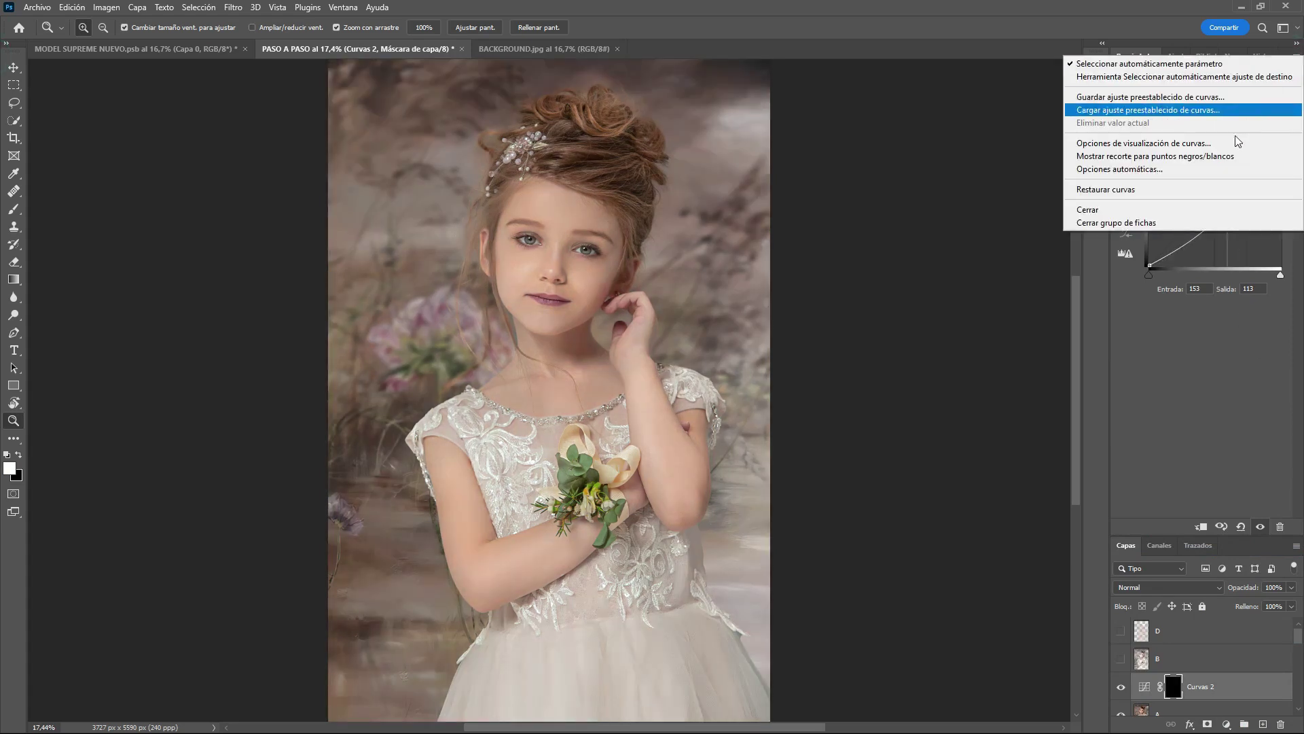
{"action": "left_click", "coordinate": [1209, 223]}
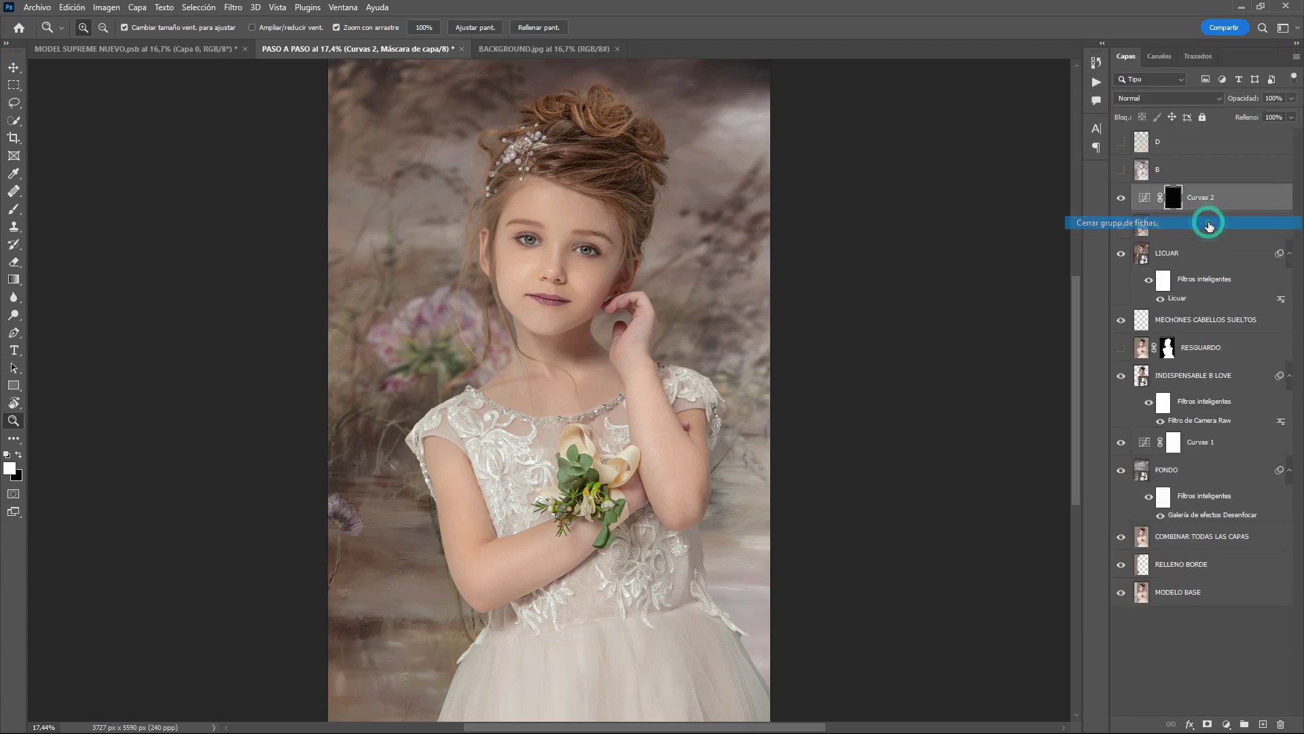
{"action": "double_click", "coordinate": [1195, 197]}
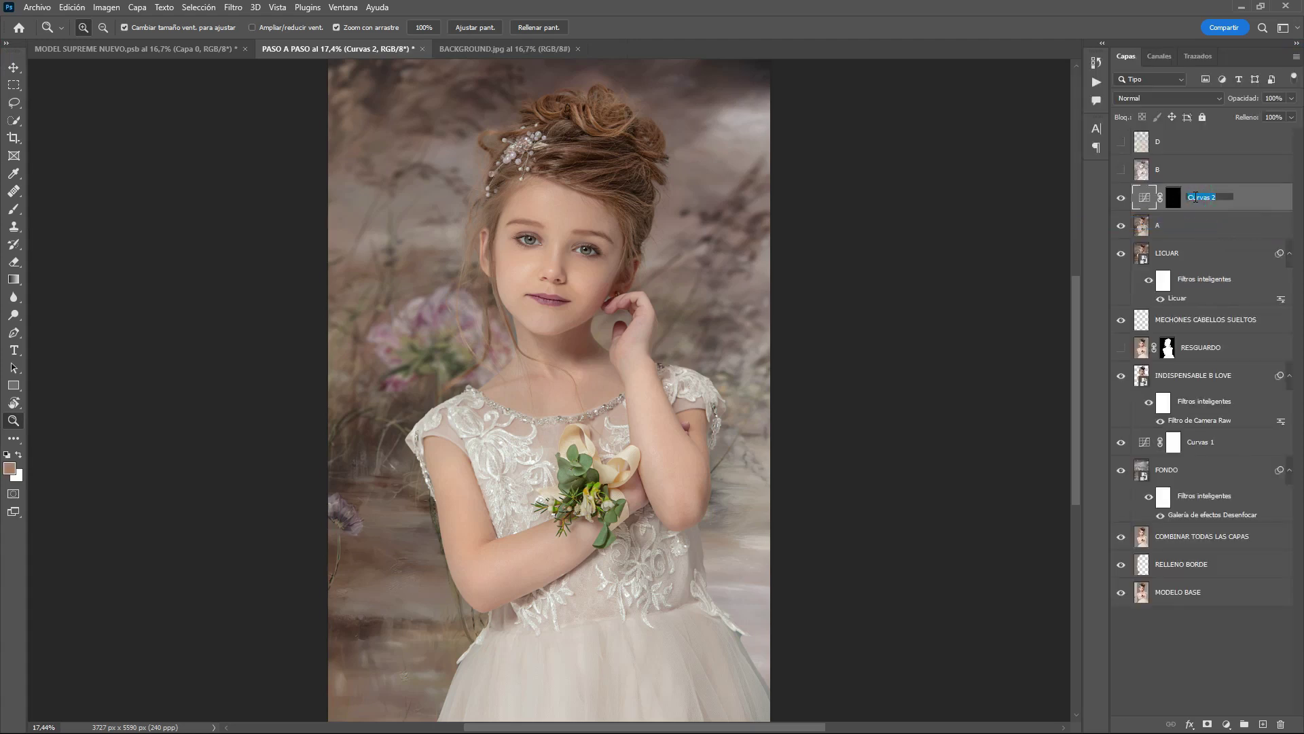
{"action": "type", "text": "B"}
{"action": "left_click", "coordinate": [1246, 199]}
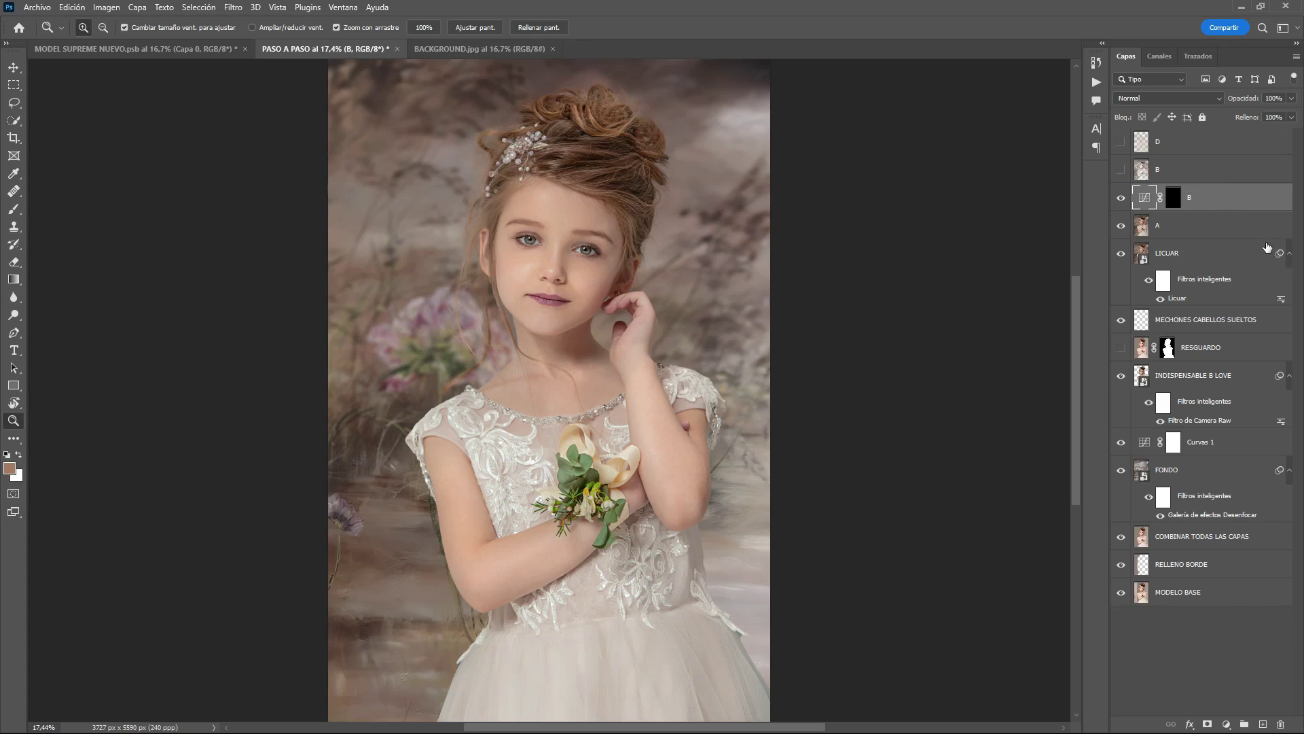
Step: Load layer B's pixels as a selection, target the Curves B mask, and pick a 434 px soft round brush
{"action": "left_click", "coordinate": [1186, 174]}
{"action": "left_click", "coordinate": [1144, 169], "text": "ctrl"}
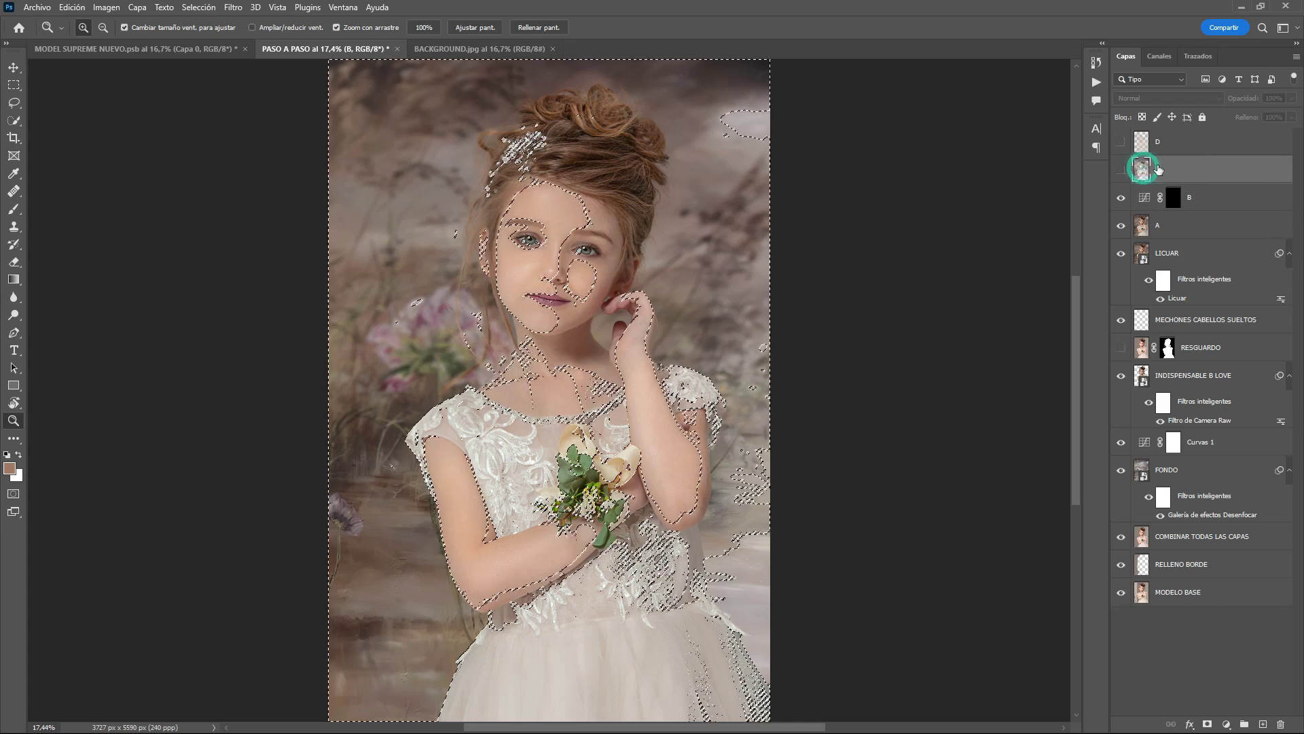
{"action": "left_click", "coordinate": [1173, 197]}
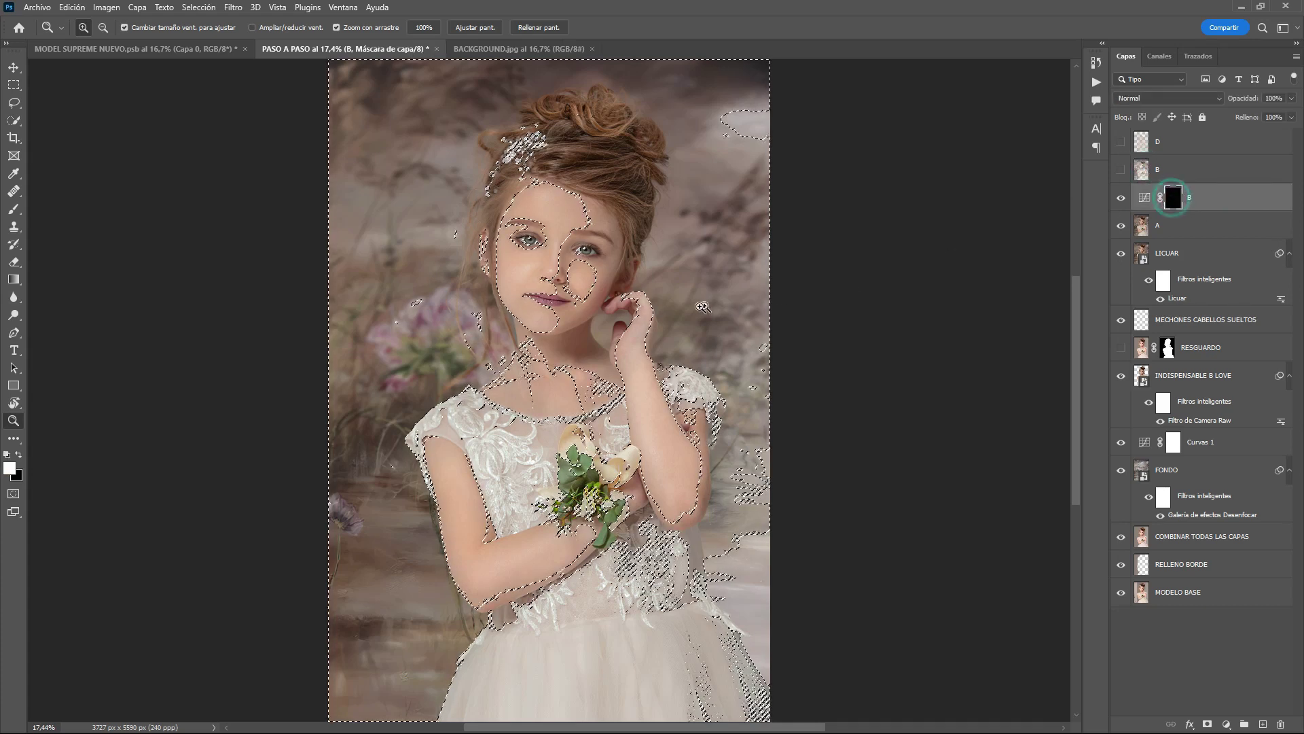
{"action": "key", "text": "b"}
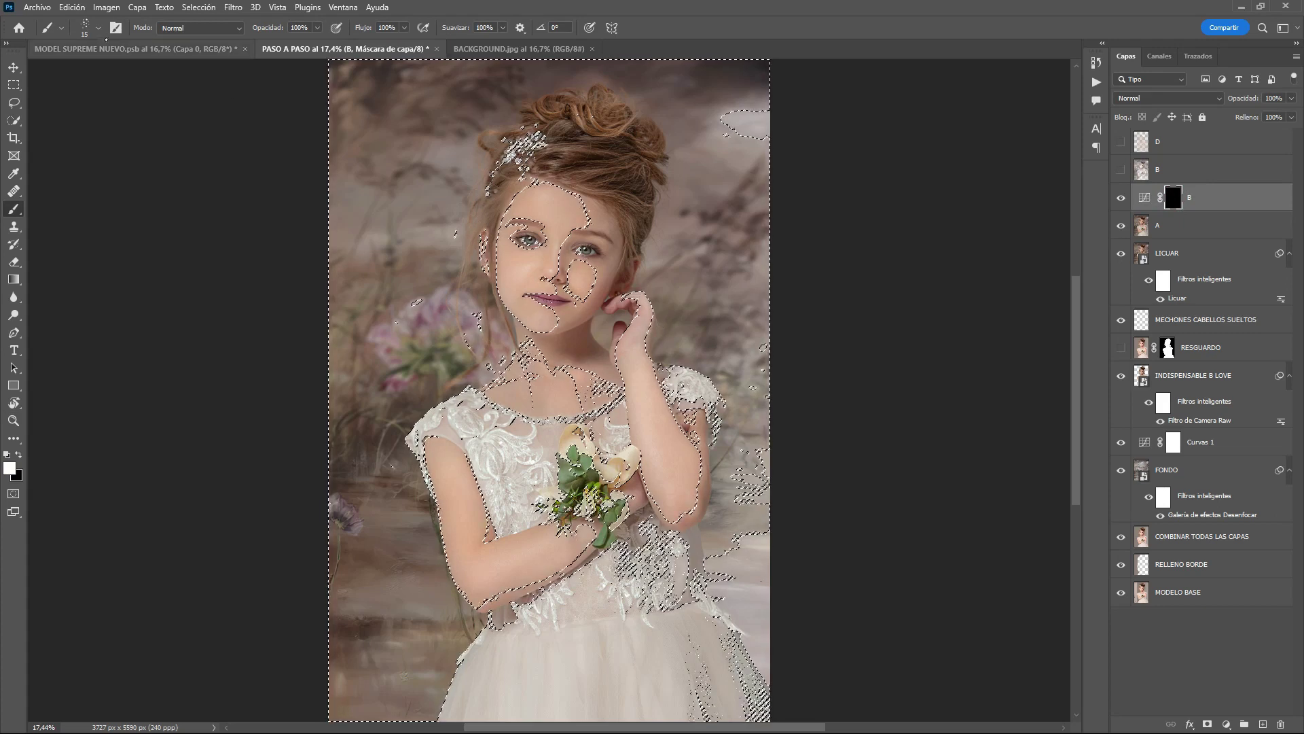
{"action": "left_click", "coordinate": [99, 28]}
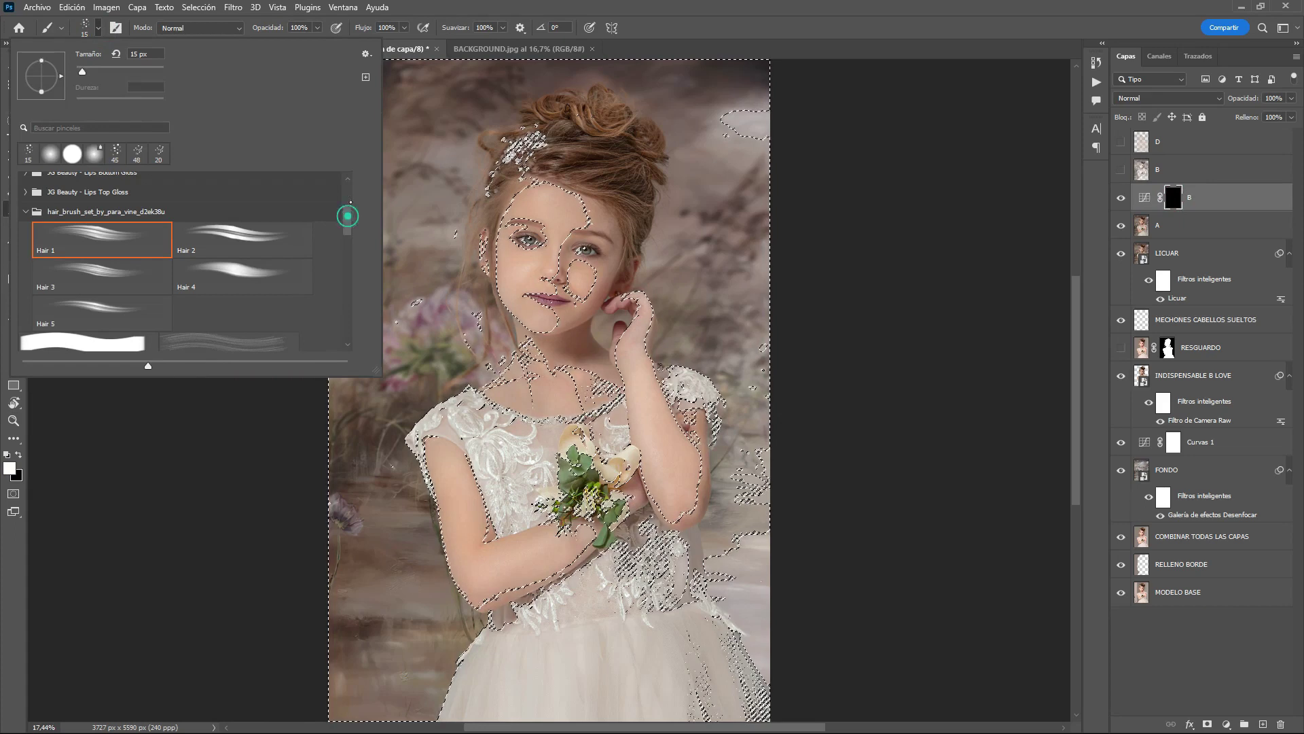
{"action": "left_click_drag", "start_coordinate": [351, 202], "coordinate": [358, 168]}
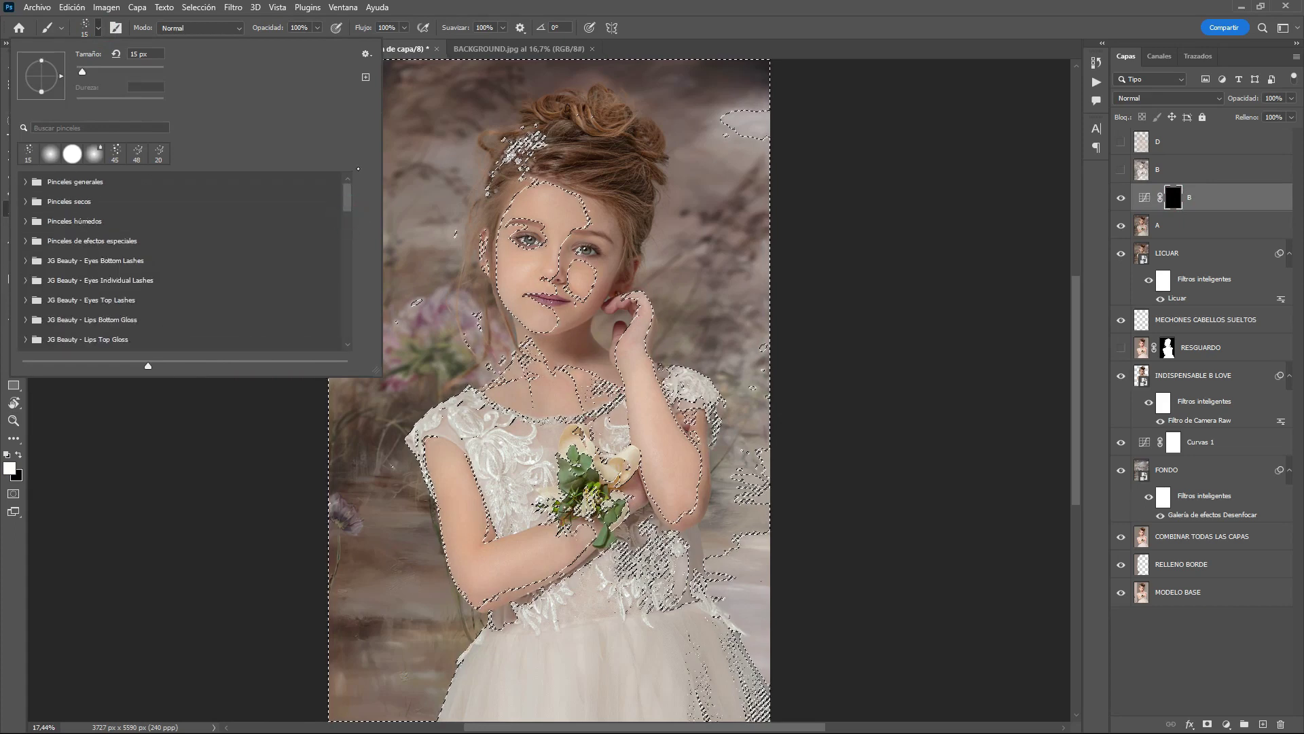
{"action": "left_click", "coordinate": [27, 182]}
{"action": "left_click", "coordinate": [100, 204]}
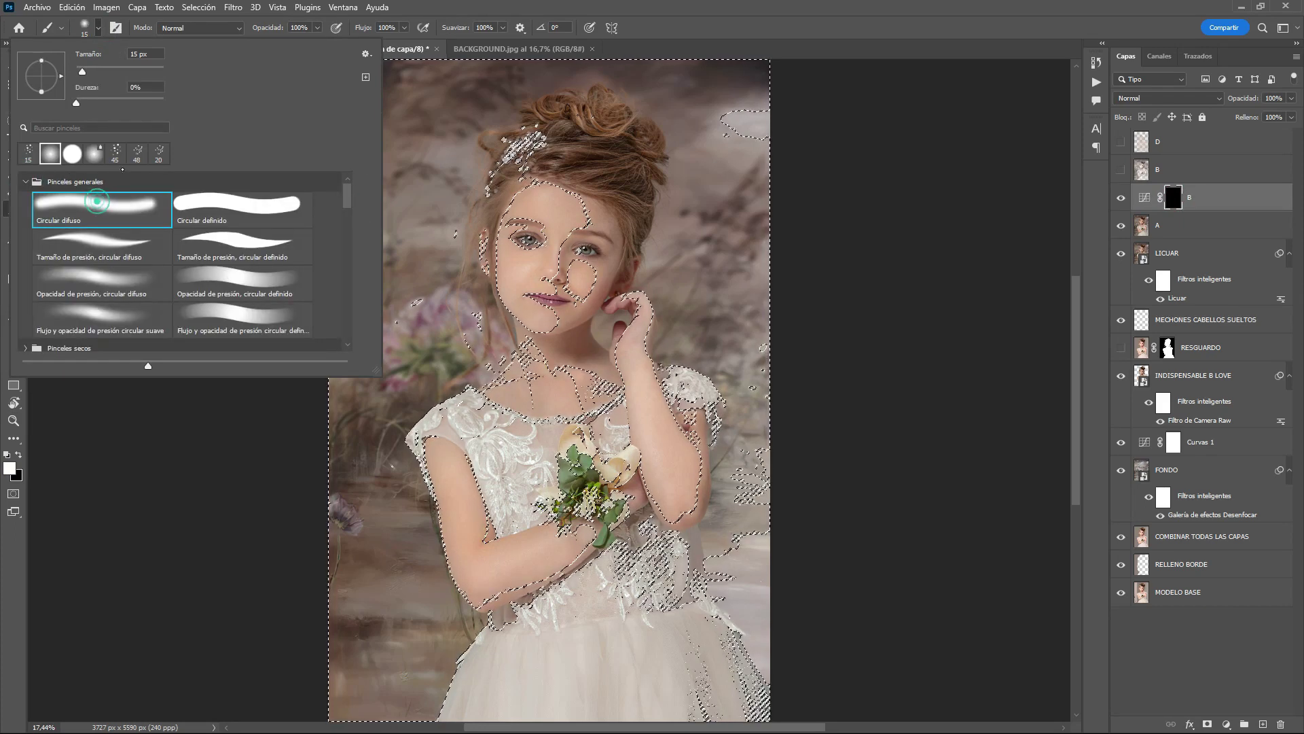
{"action": "left_click", "coordinate": [143, 69]}
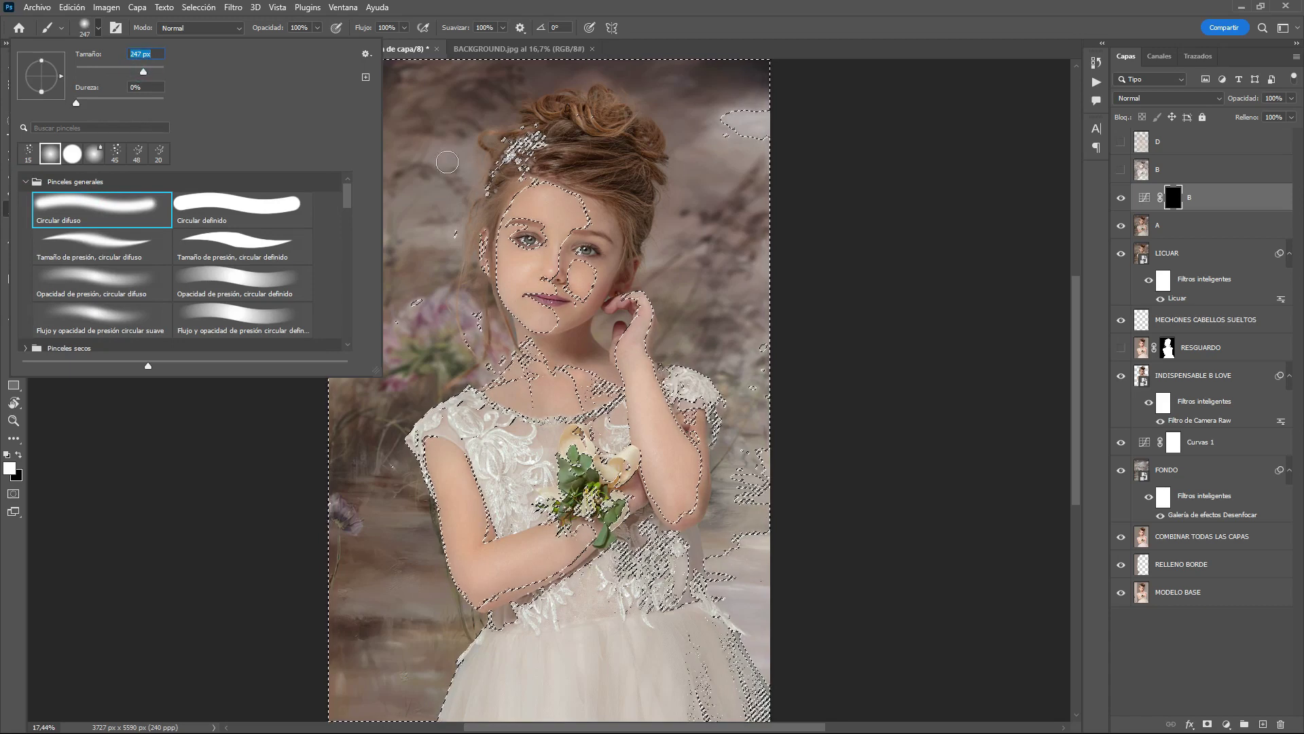
{"action": "left_click_drag", "start_coordinate": [146, 71], "coordinate": [156, 71]}
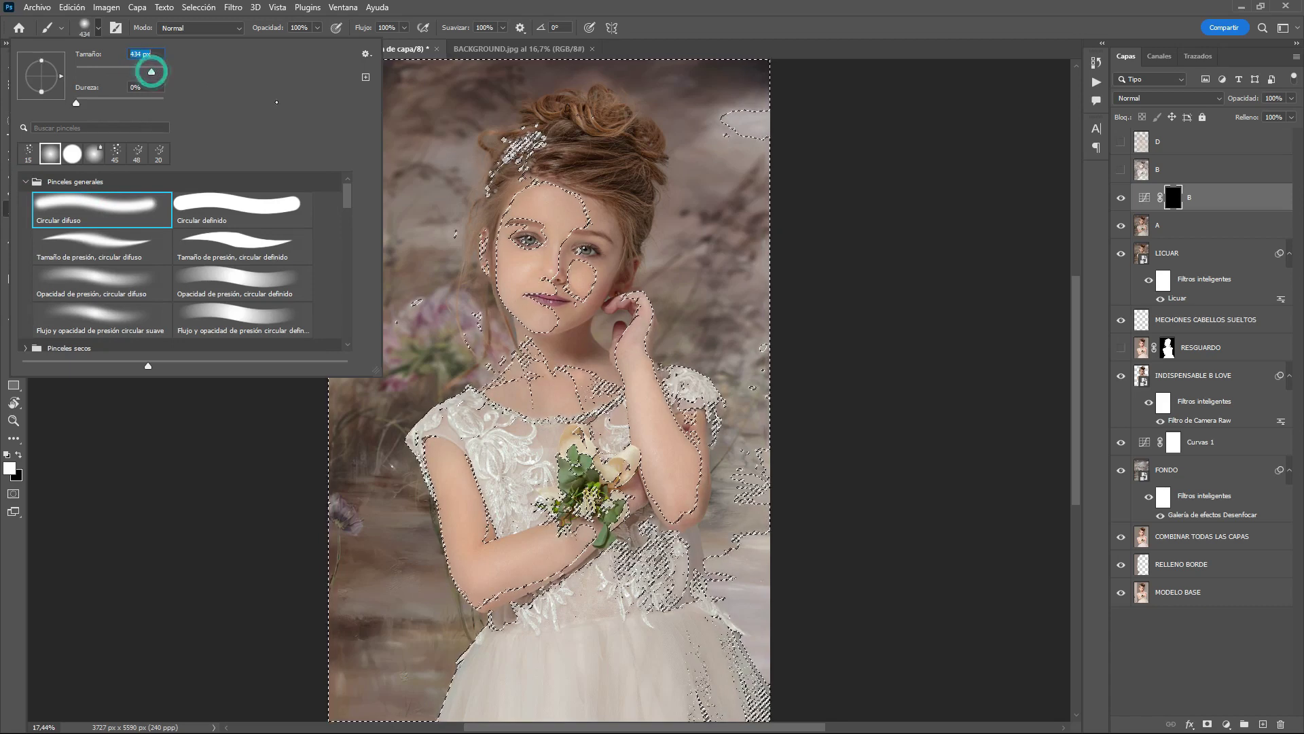
{"action": "left_click", "coordinate": [714, 21]}
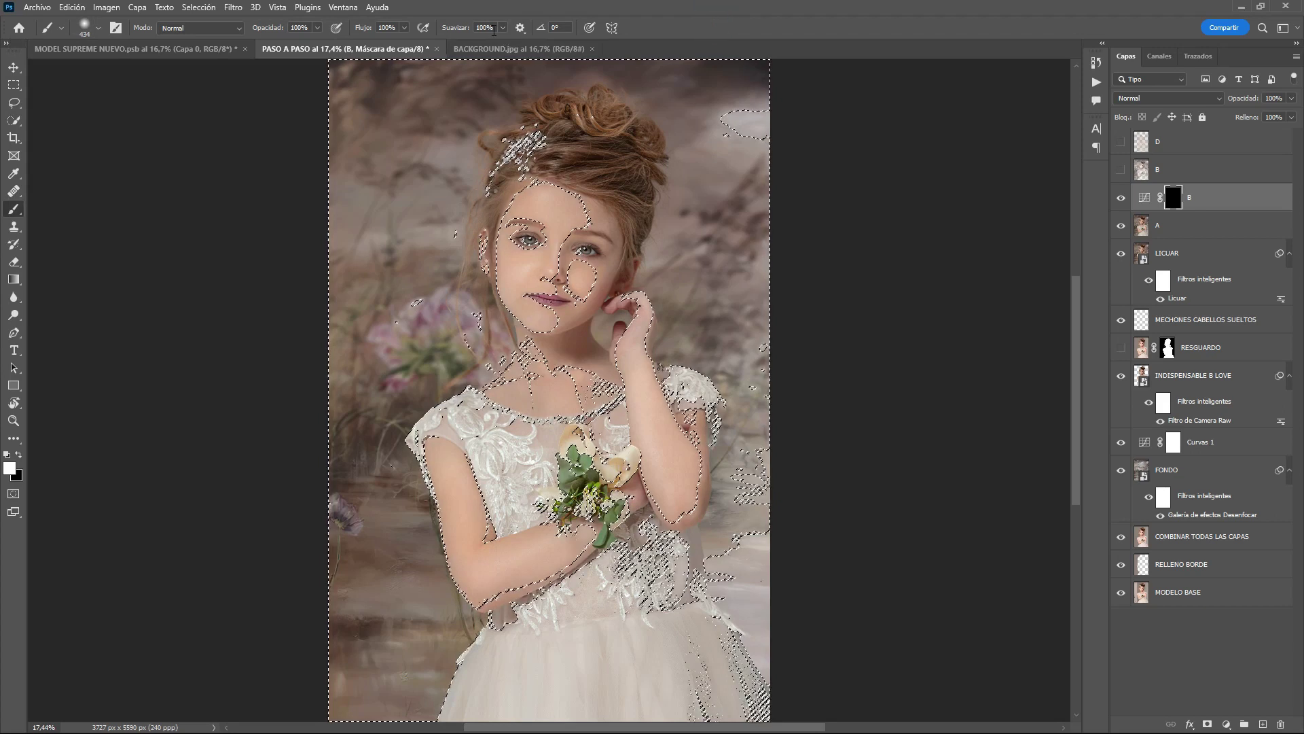
Step: At 5% smoothing and 5% flow, paint the mask over hair, cheek, arm and shoulder, then deselect
{"action": "left_click", "coordinate": [485, 27]}
{"action": "type", "text": "5"}
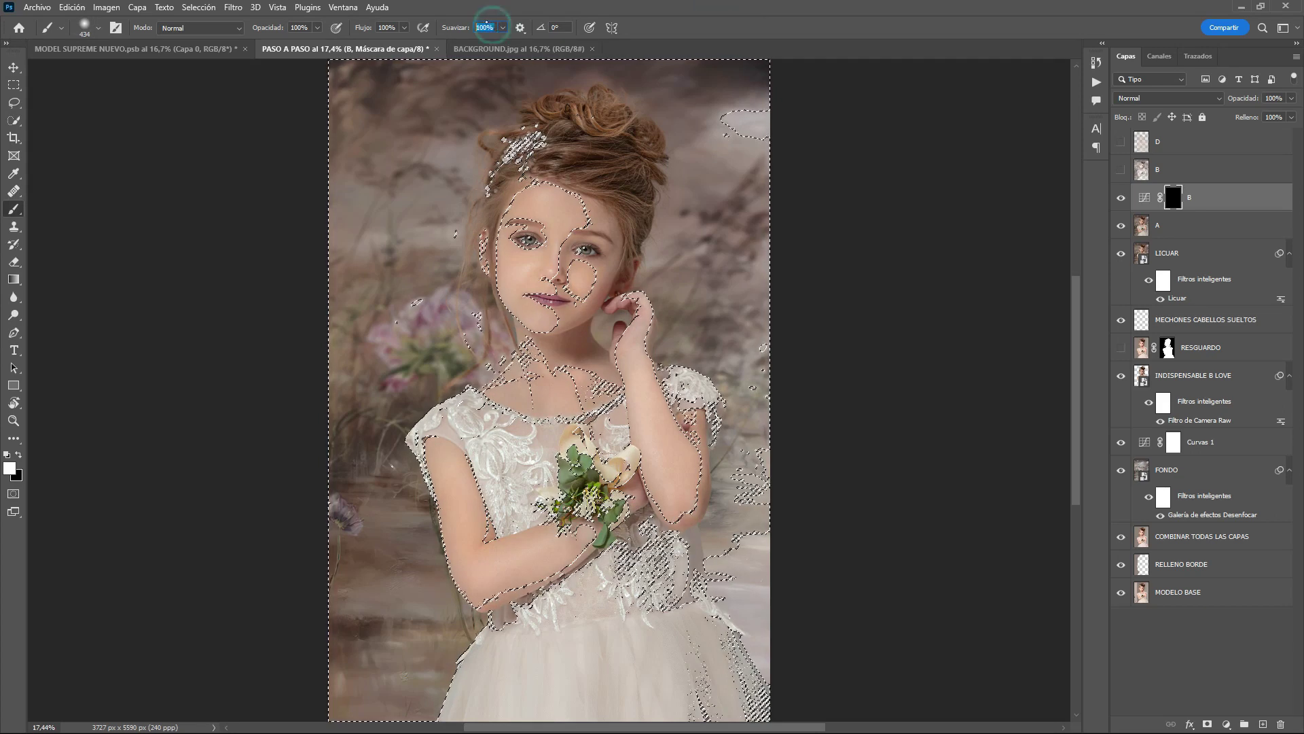
{"action": "left_click", "coordinate": [720, 29]}
{"action": "left_click_drag", "start_coordinate": [600, 205], "coordinate": [608, 219]}
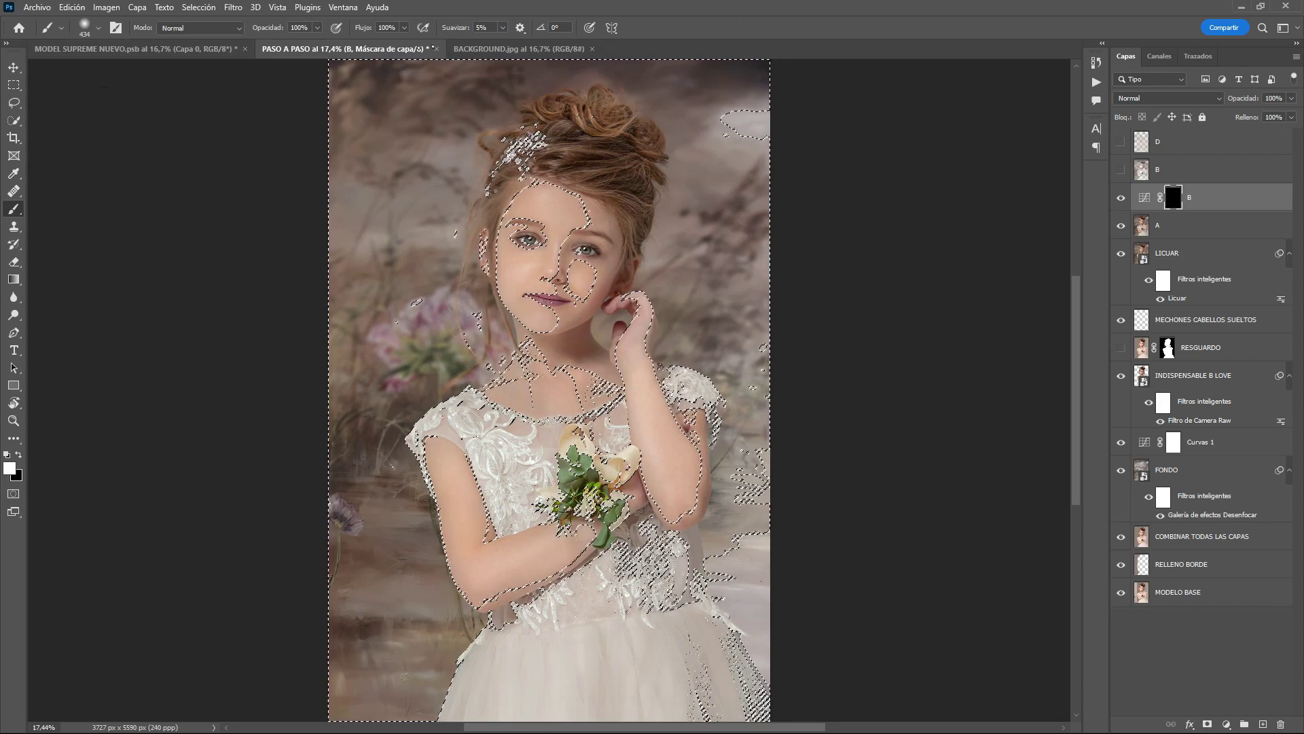
{"action": "double_click", "coordinate": [387, 27]}
{"action": "type", "text": "5"}
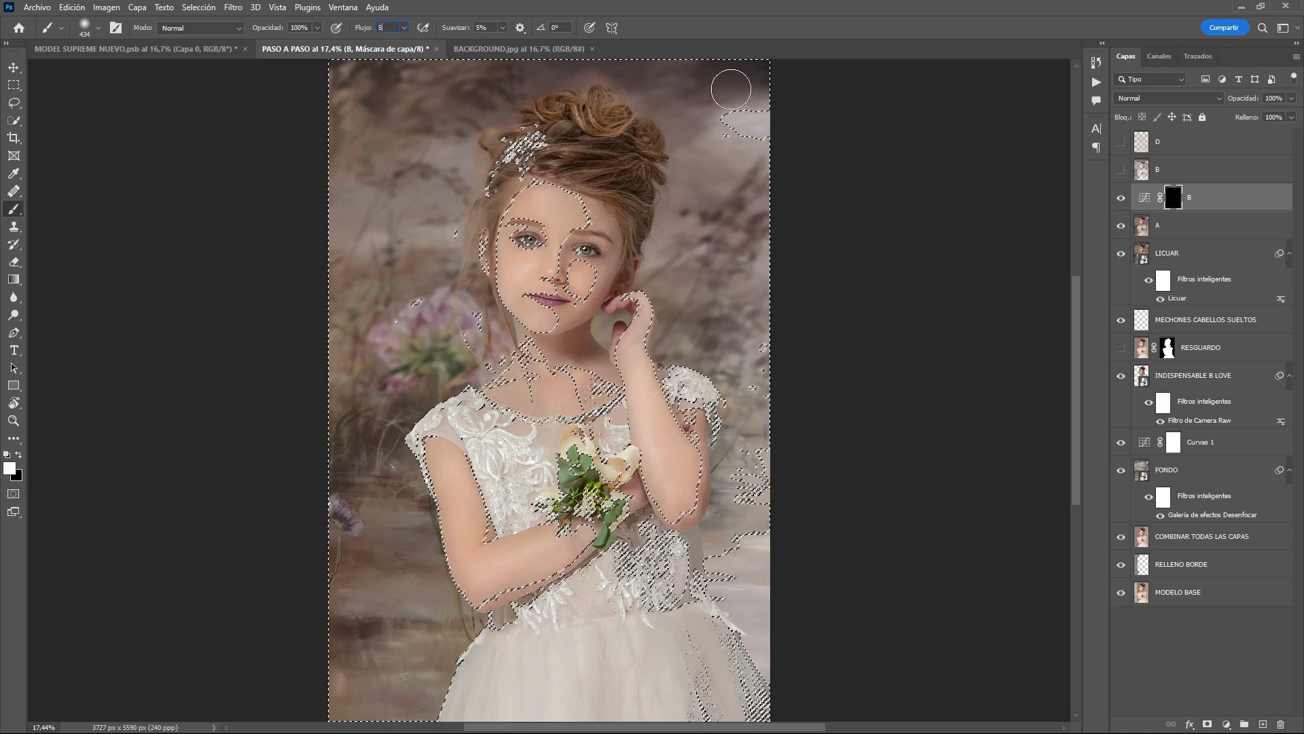
{"action": "key", "text": "Return"}
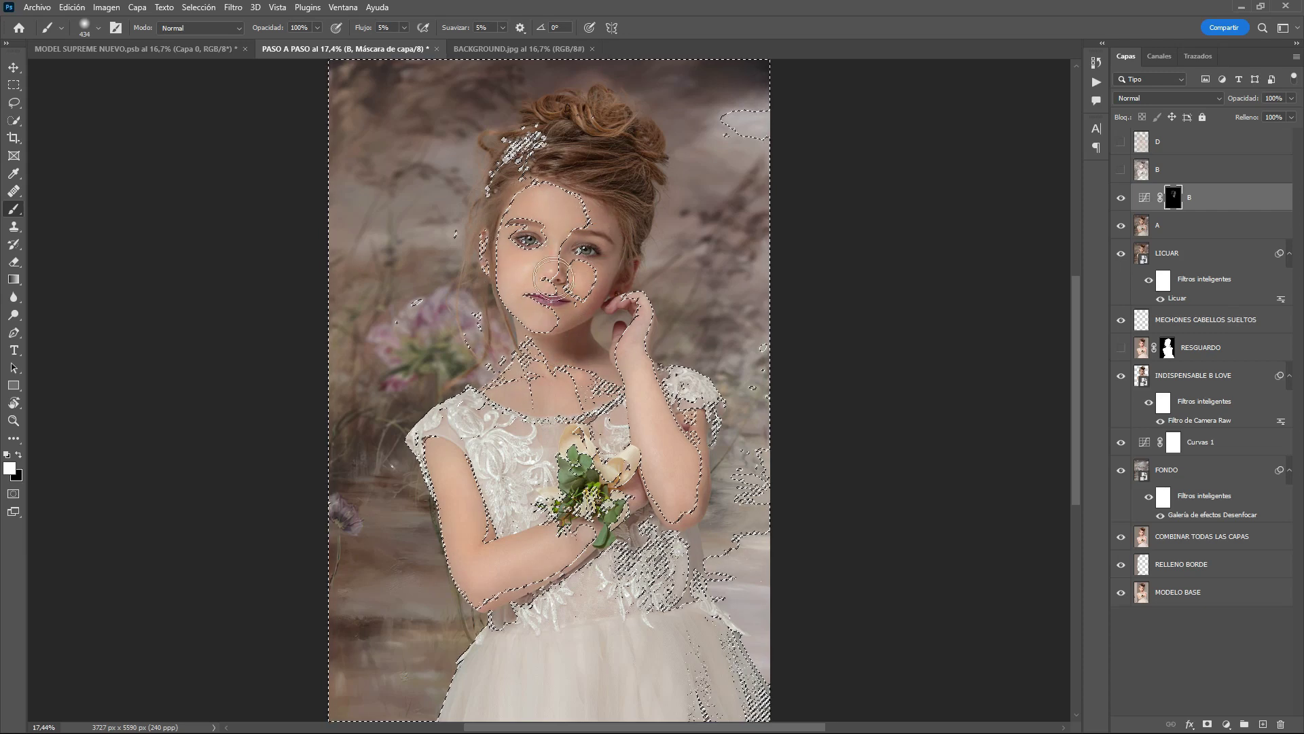
{"action": "left_click_drag", "start_coordinate": [615, 301], "coordinate": [622, 314]}
{"action": "mouse_move", "coordinate": [623, 374]}
{"action": "left_mouse_down"}
{"action": "mouse_move", "coordinate": [696, 425]}
{"action": "mouse_move", "coordinate": [694, 488]}
{"action": "mouse_move", "coordinate": [652, 537]}
{"action": "mouse_move", "coordinate": [659, 496]}
{"action": "mouse_move", "coordinate": [597, 509]}
{"action": "mouse_move", "coordinate": [581, 485]}
{"action": "mouse_move", "coordinate": [614, 533]}
{"action": "mouse_move", "coordinate": [524, 562]}
{"action": "mouse_move", "coordinate": [495, 544]}
{"action": "mouse_move", "coordinate": [504, 508]}
{"action": "left_mouse_up"}
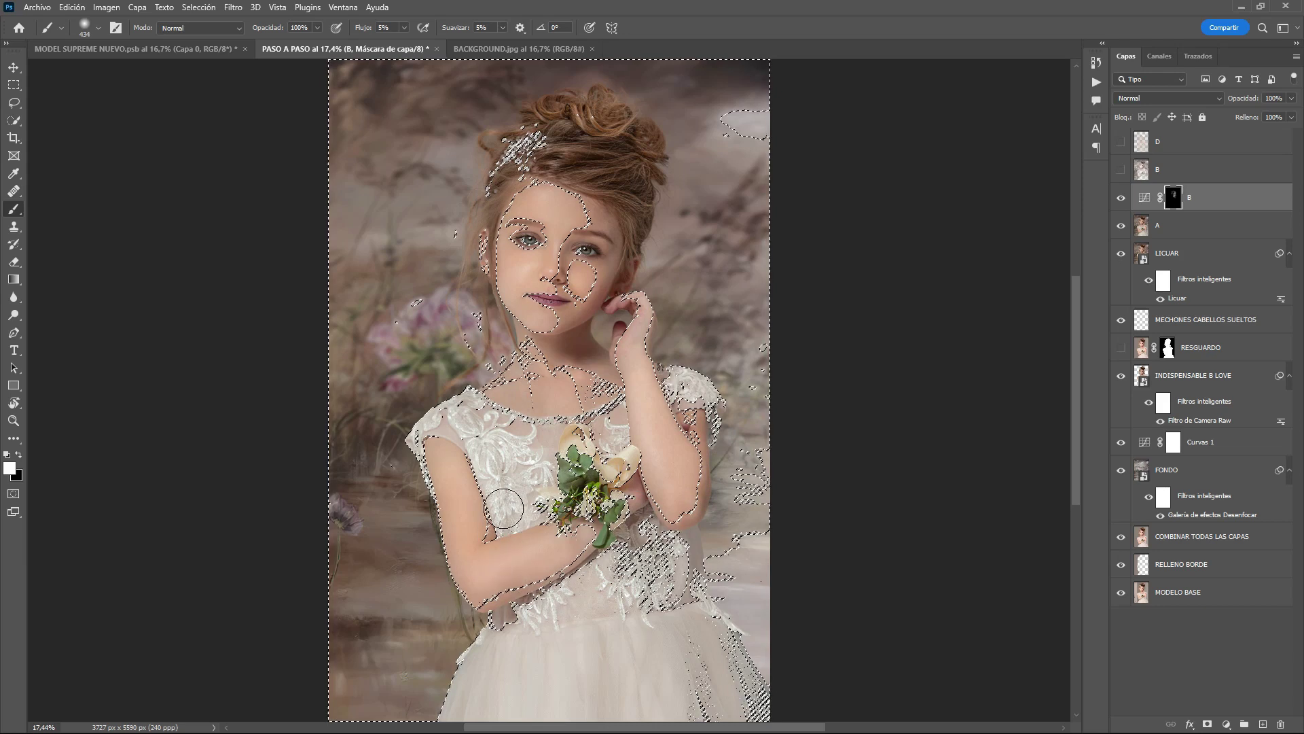
{"action": "mouse_move", "coordinate": [570, 328]}
{"action": "left_mouse_down"}
{"action": "mouse_move", "coordinate": [611, 378]}
{"action": "mouse_move", "coordinate": [681, 396]}
{"action": "left_mouse_up"}
{"action": "key", "text": "ctrl+d"}
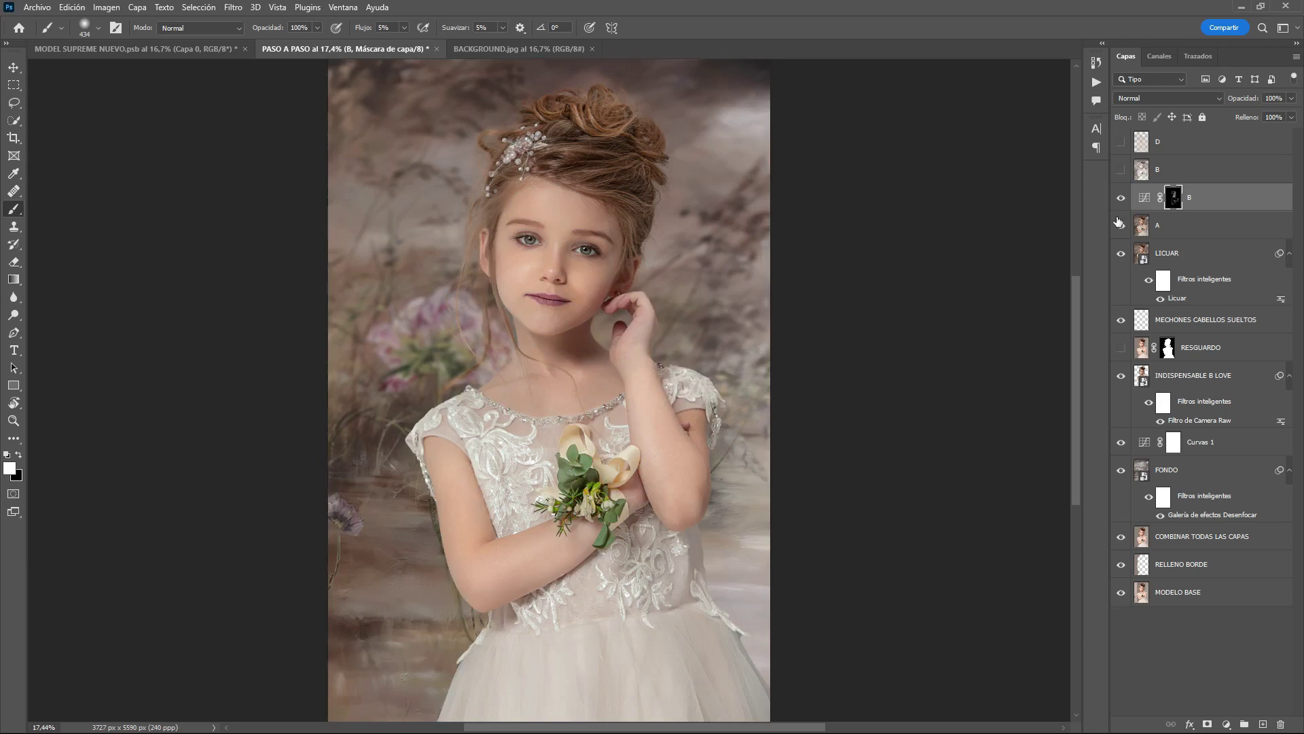
Step: Toggle curves B on and off to compare, then select layer A alone to rename it
{"action": "left_click", "coordinate": [1122, 201]}
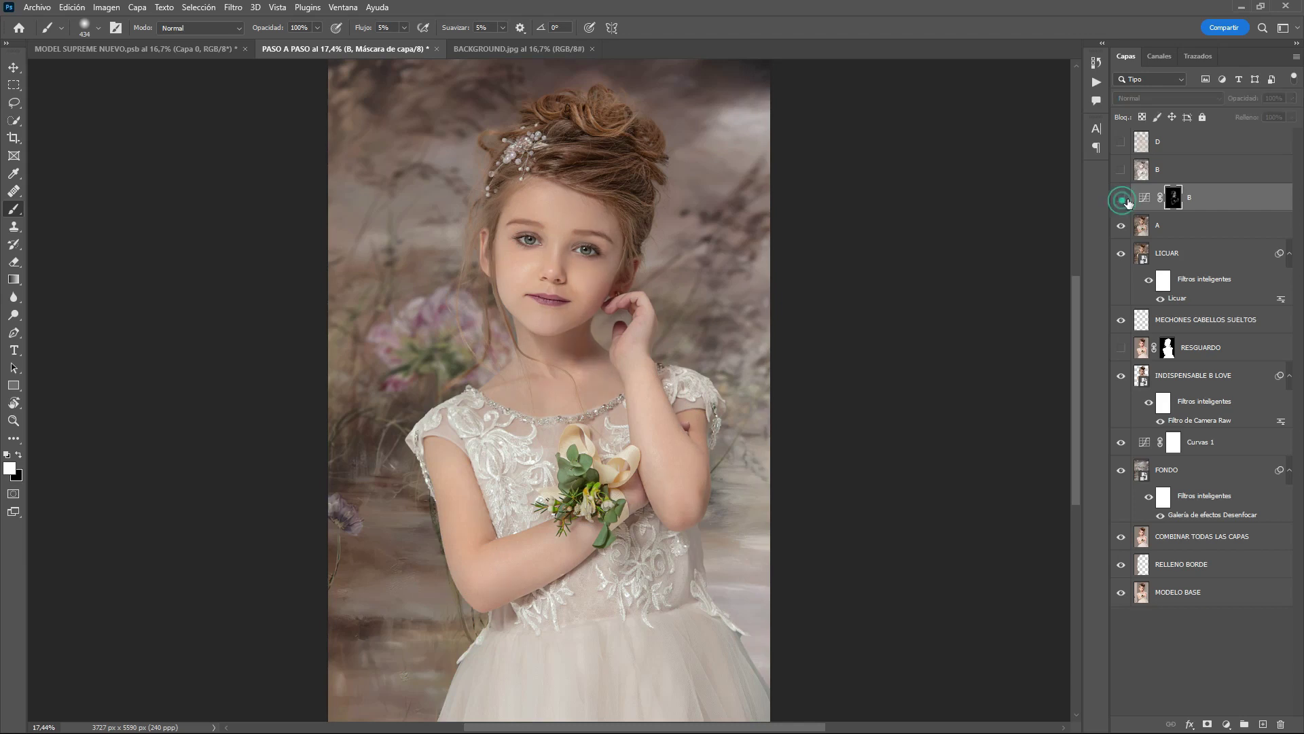
{"action": "left_click", "coordinate": [1125, 204]}
{"action": "left_click", "coordinate": [1128, 206]}
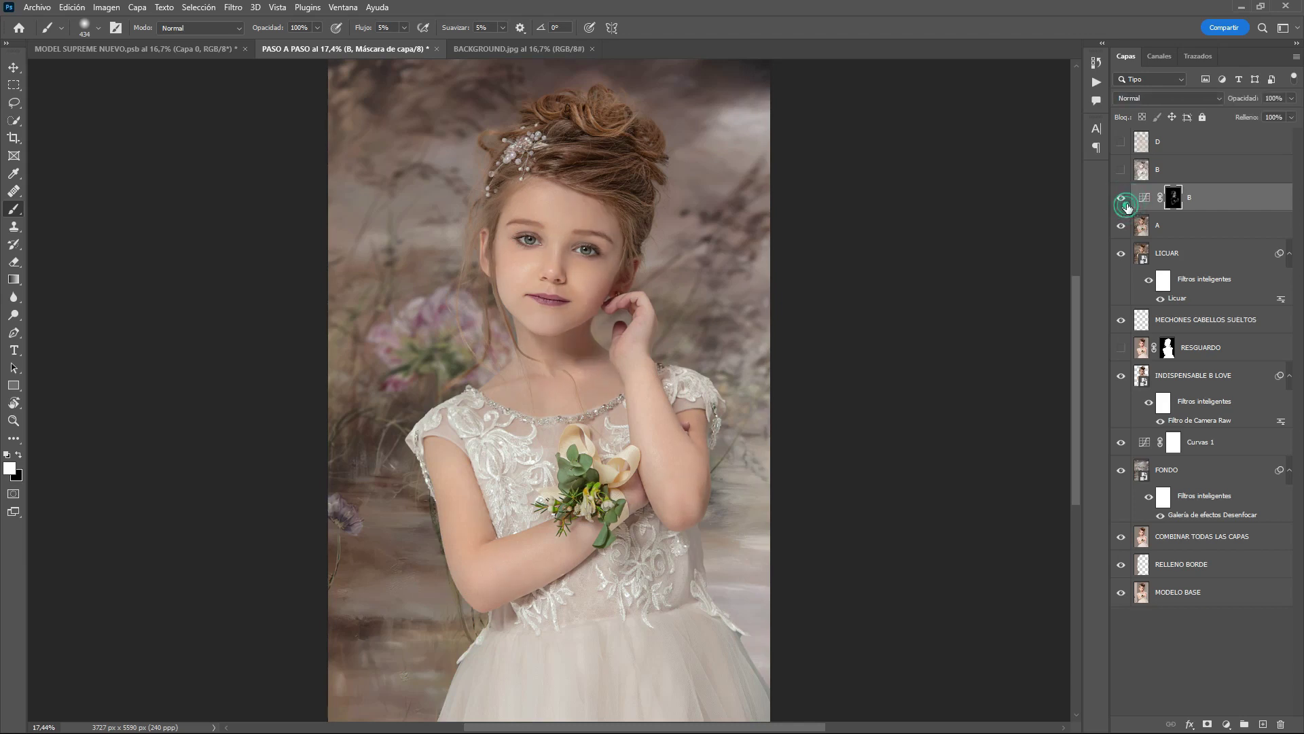
{"action": "left_click", "coordinate": [1193, 143]}
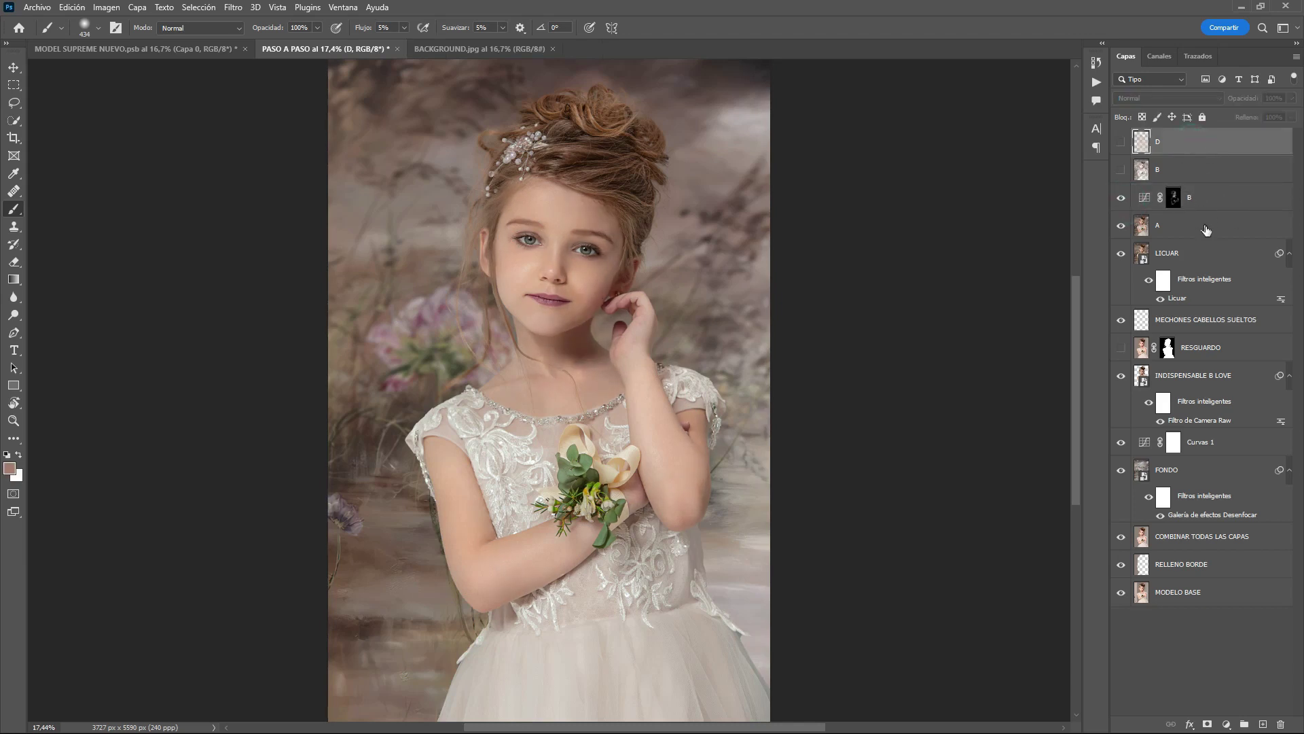
{"action": "left_click", "coordinate": [1206, 228], "text": "shift"}
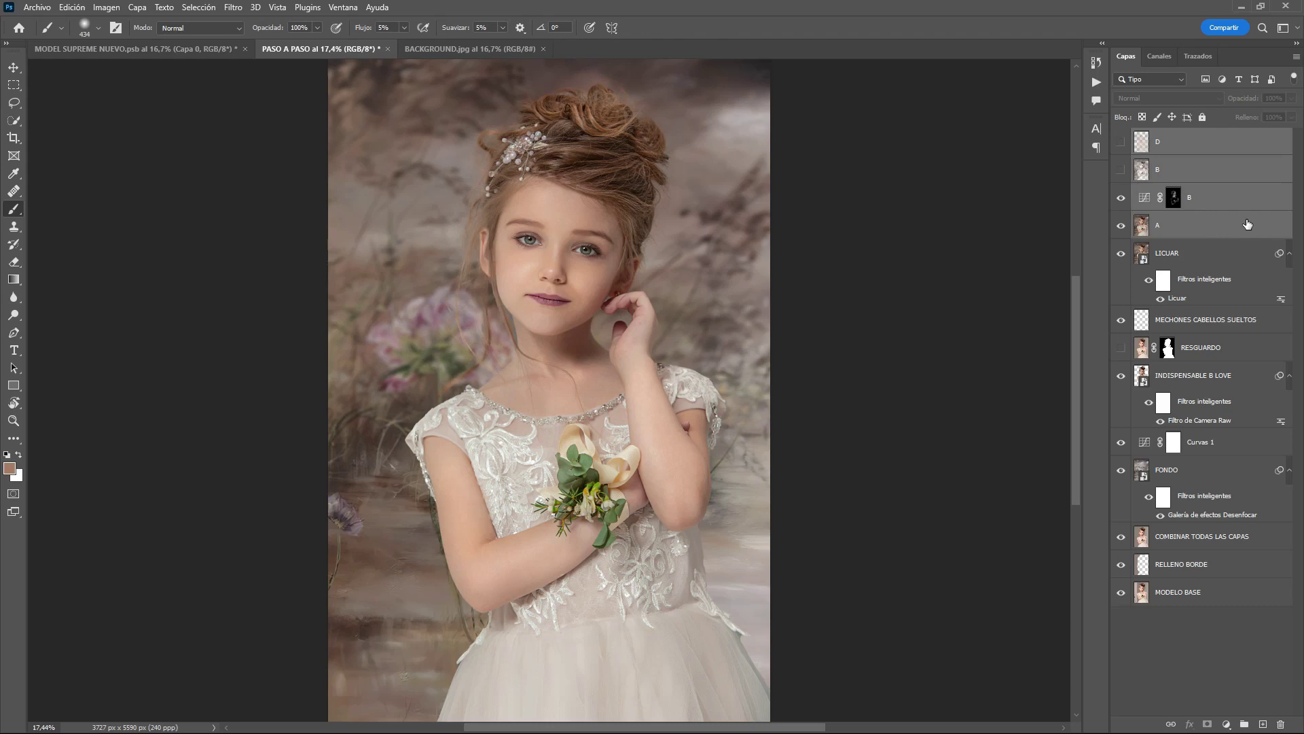
{"action": "left_click", "coordinate": [1194, 226]}
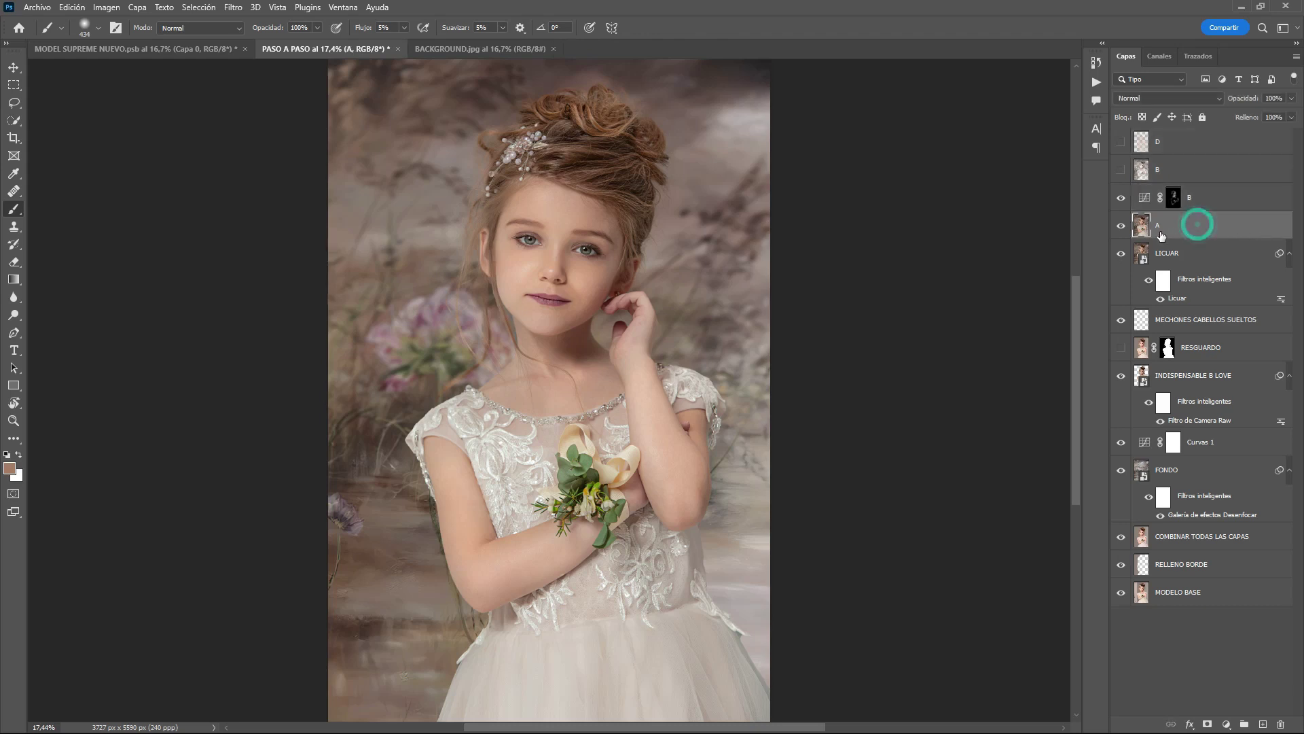
{"action": "double_click", "coordinate": [1160, 226]}
Step: Rename layer A to CAMBIAR A CUALQUIER LETRA
{"action": "type", "text": "CU"}
{"action": "key", "text": "Return"}
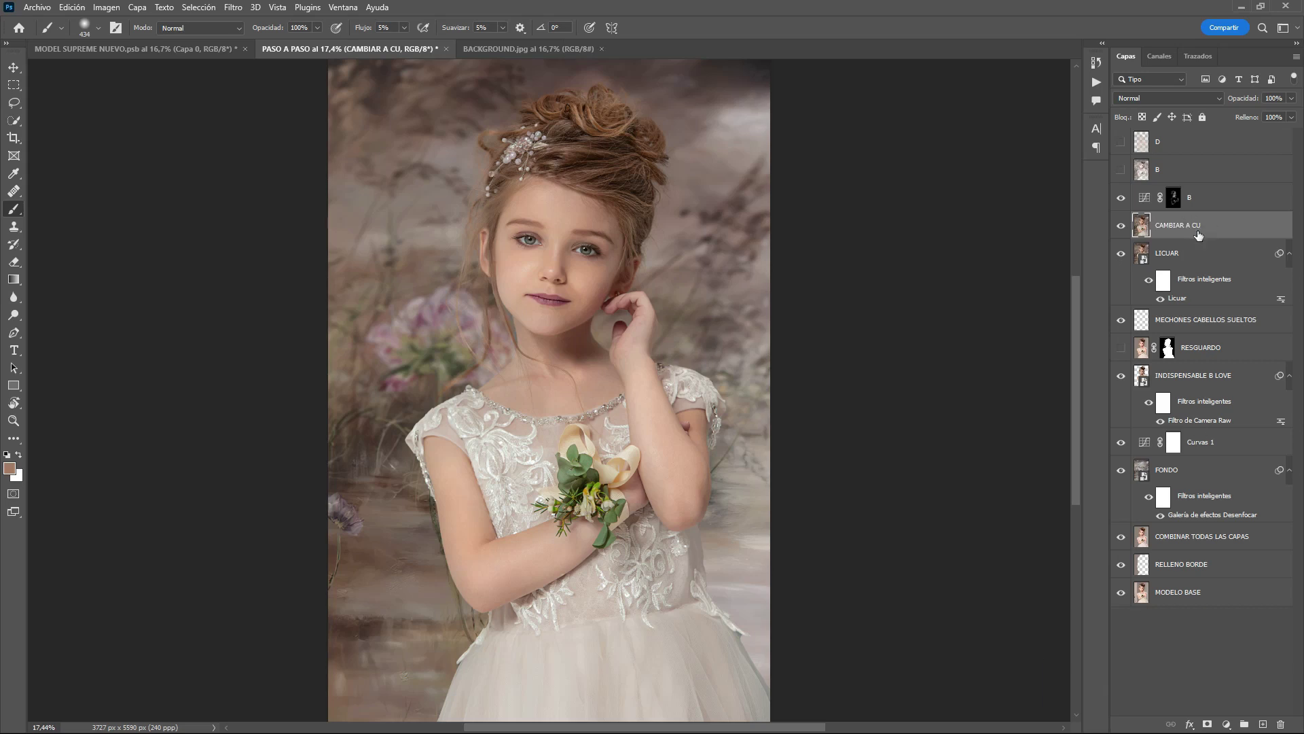
{"action": "double_click", "coordinate": [1196, 226]}
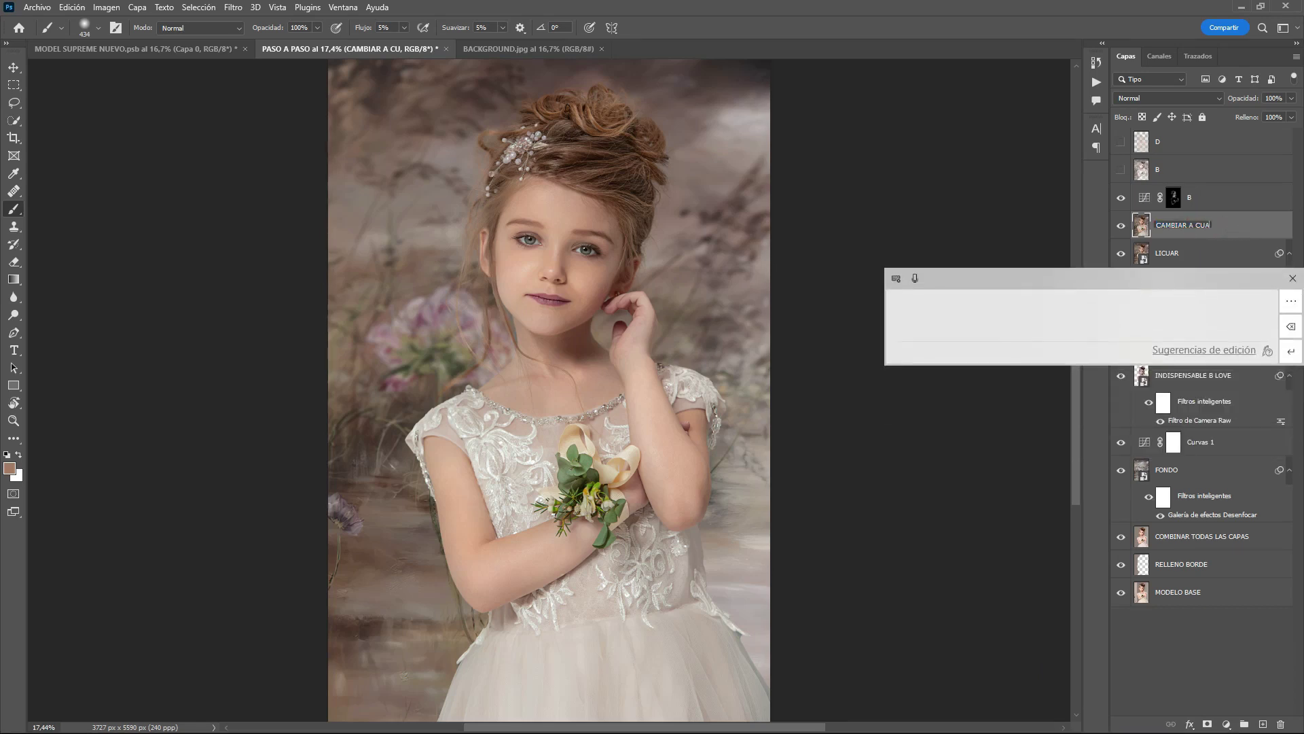
{"action": "type", "text": "IER LETRA"}
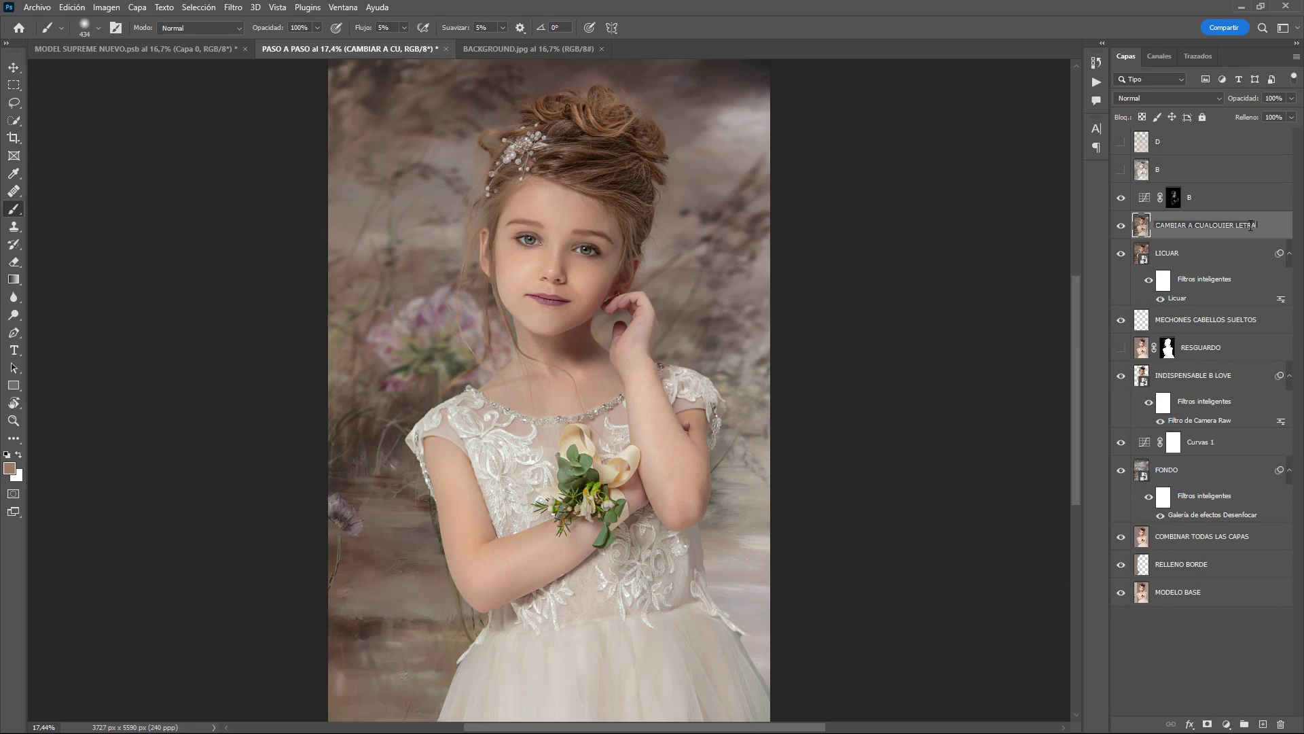
{"action": "left_click", "coordinate": [1273, 223]}
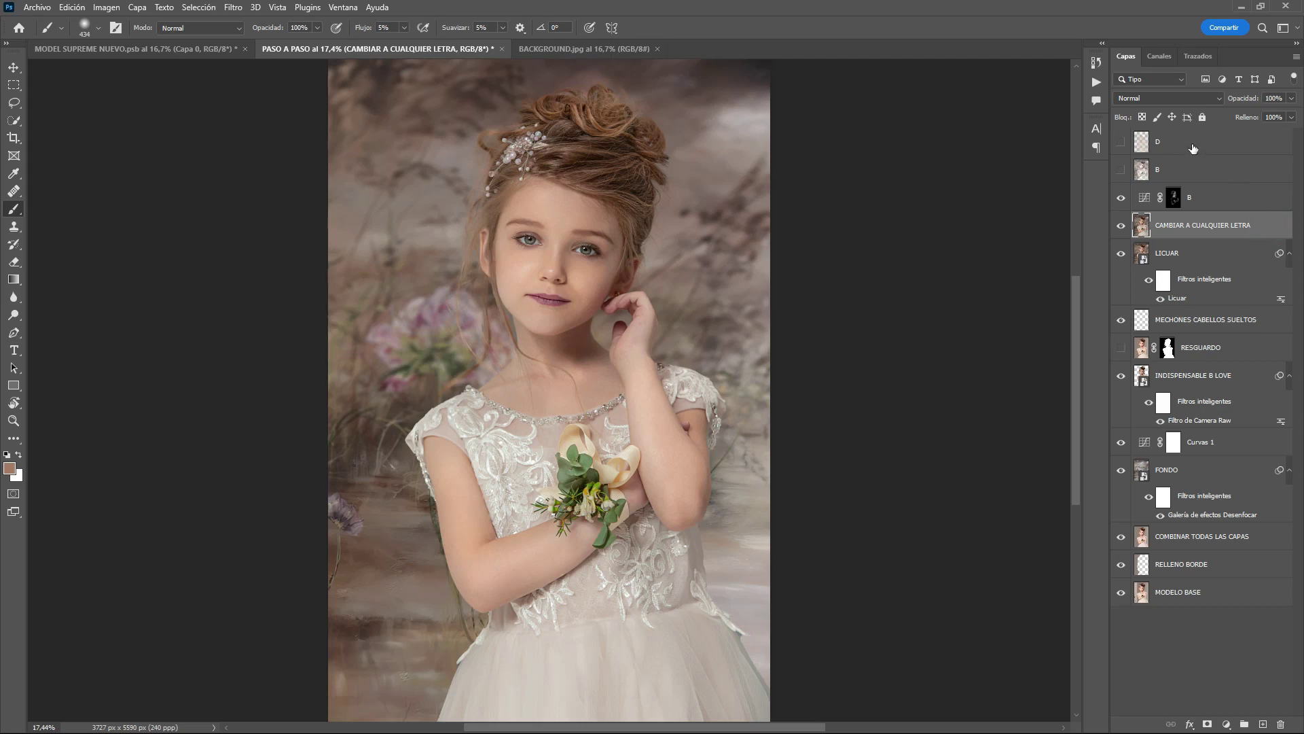
Step: Group layers D through CAMBIAR A CUALQUIER LETRA and name the group D&B
{"action": "left_click", "coordinate": [1193, 148]}
{"action": "left_click", "coordinate": [1223, 228], "text": "shift"}
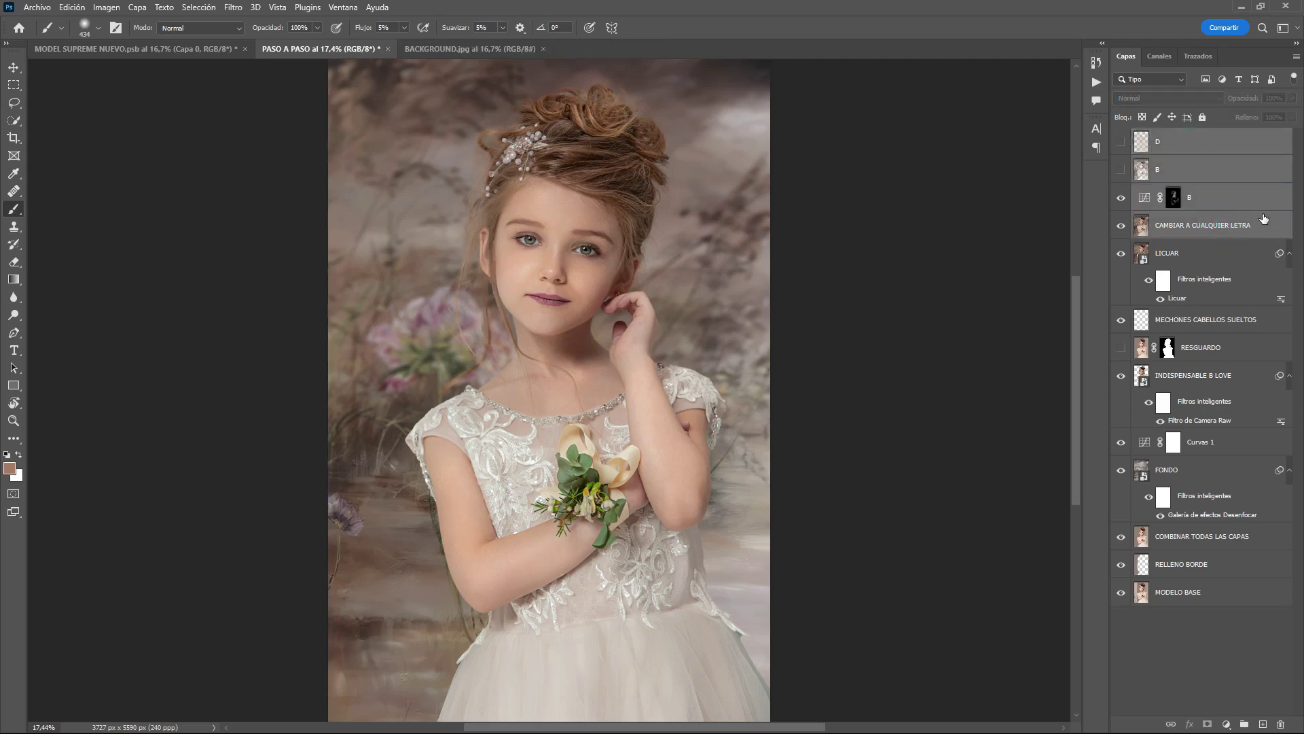
{"action": "key", "text": "ctrl+g"}
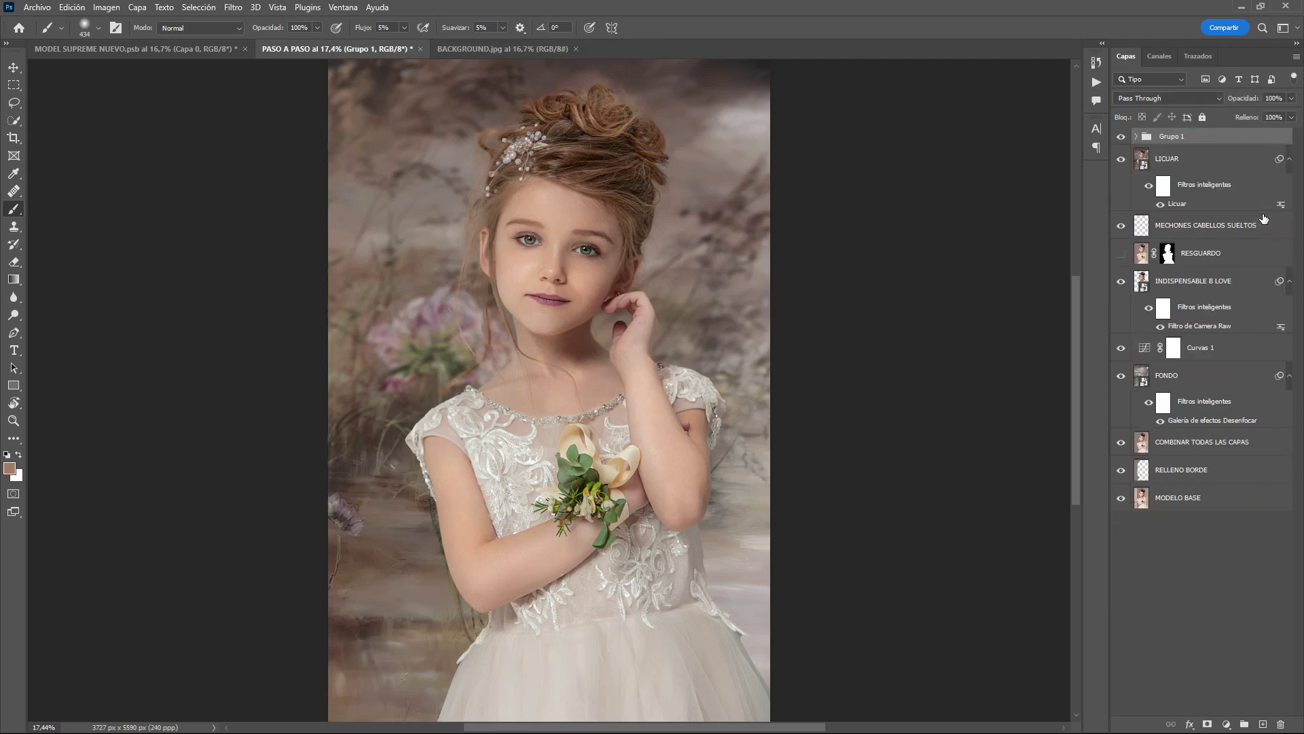
{"action": "double_click", "coordinate": [1172, 136]}
{"action": "left_click", "coordinate": [1192, 135]}
{"action": "type", "text": "D"}
{"action": "left_click", "coordinate": [1235, 134]}
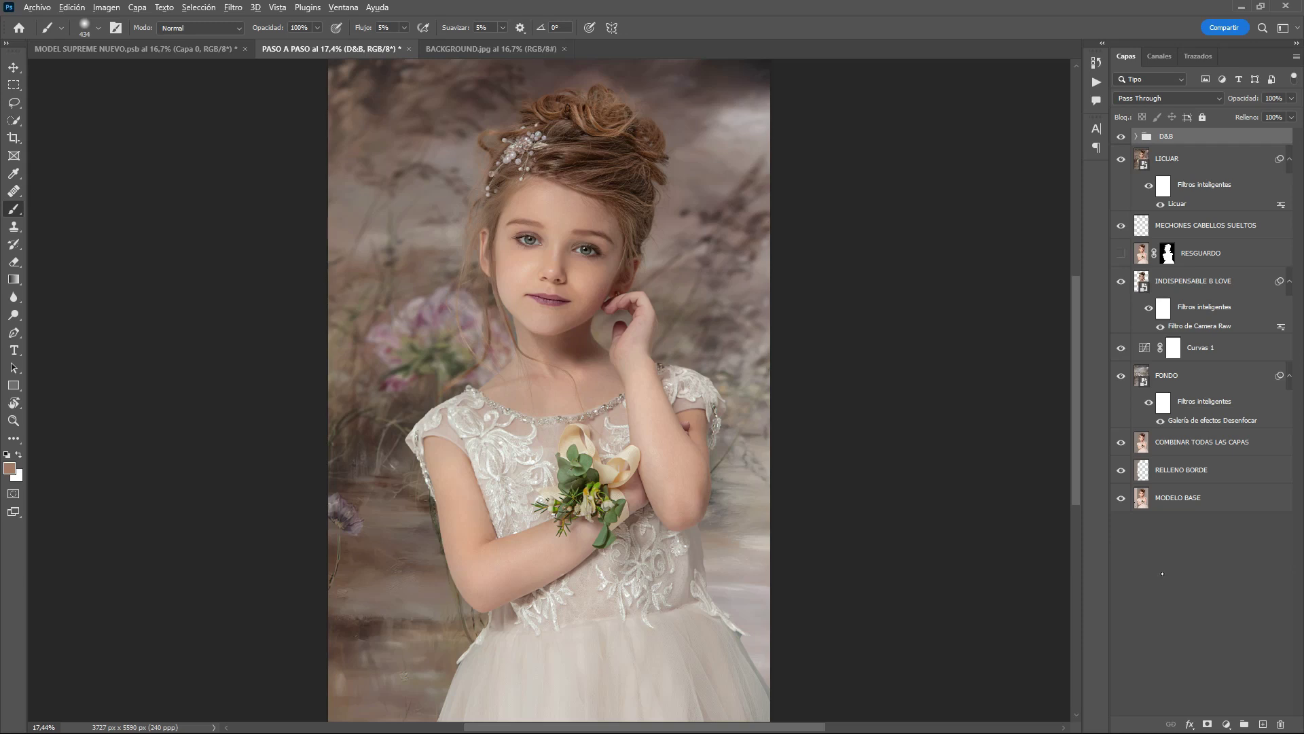
Step: Stamp visible layers into COMBINAR CAPAS-OJOS, set it to Color Dodge, and add a black mask
{"action": "key", "text": "ctrl+shift+alt+e"}
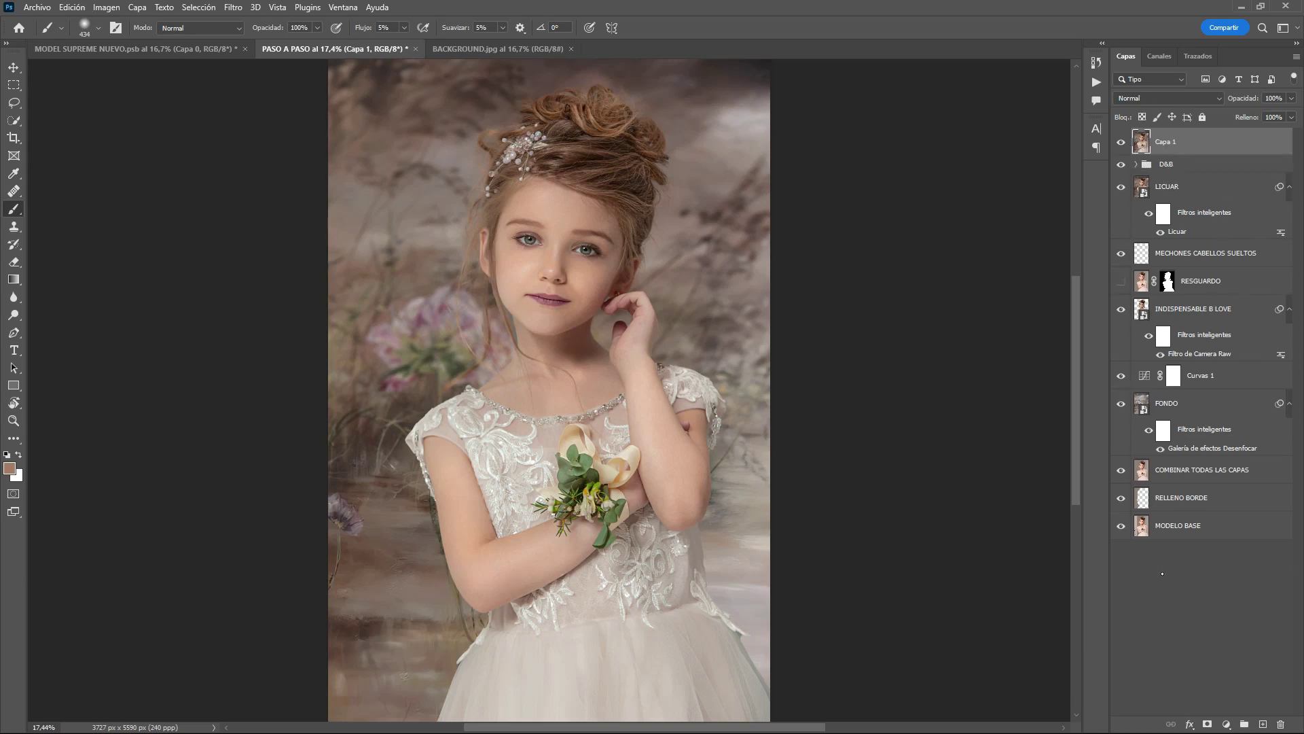
{"action": "double_click", "coordinate": [1166, 142]}
{"action": "type", "text": "COMBINAR CAPAS-"}
{"action": "type", "text": "OJOS"}
{"action": "key", "text": "Return"}
{"action": "left_click", "coordinate": [1162, 98]}
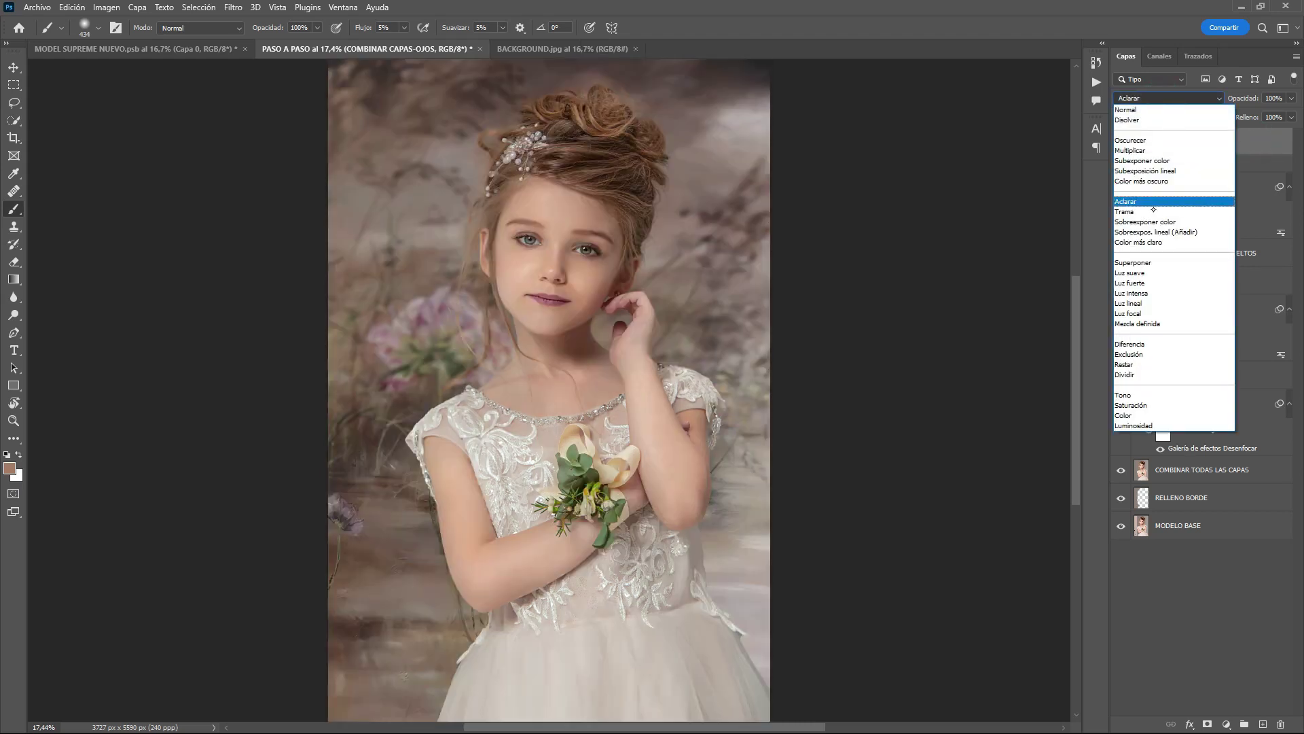
{"action": "left_click", "coordinate": [1156, 222]}
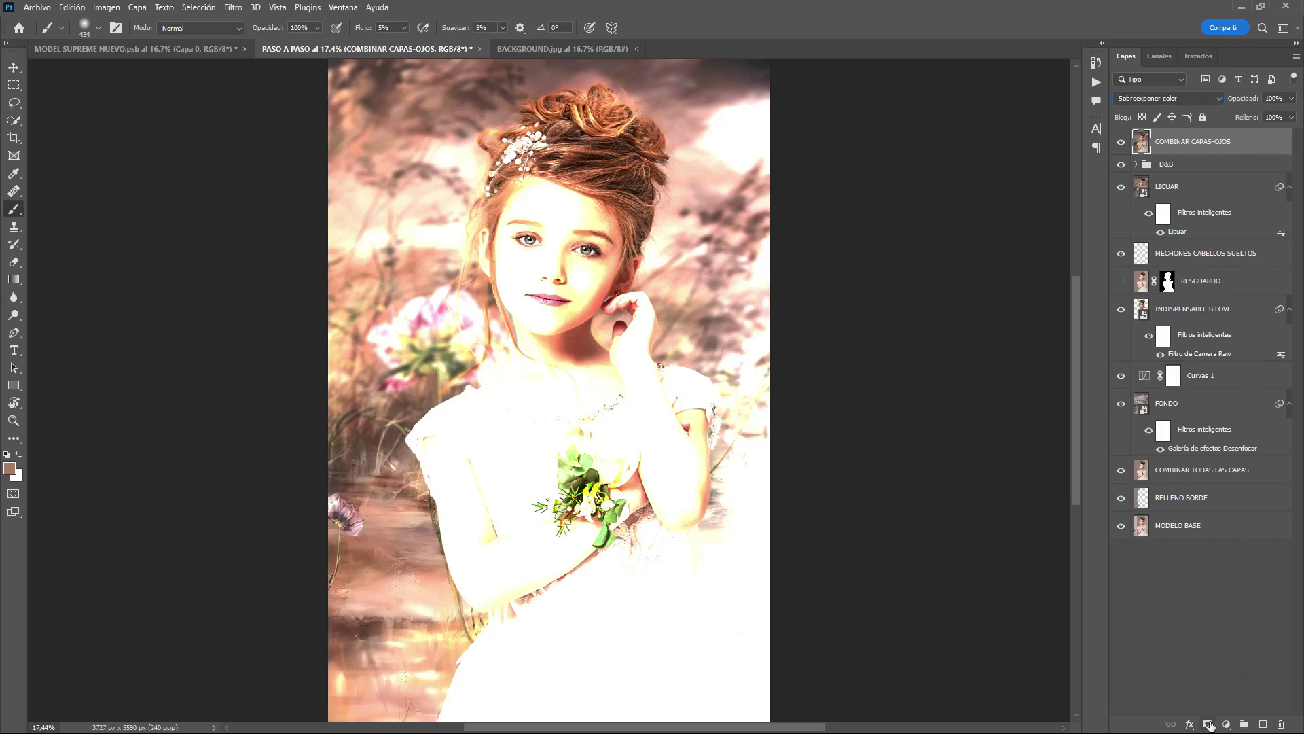
{"action": "left_click", "coordinate": [1208, 724]}
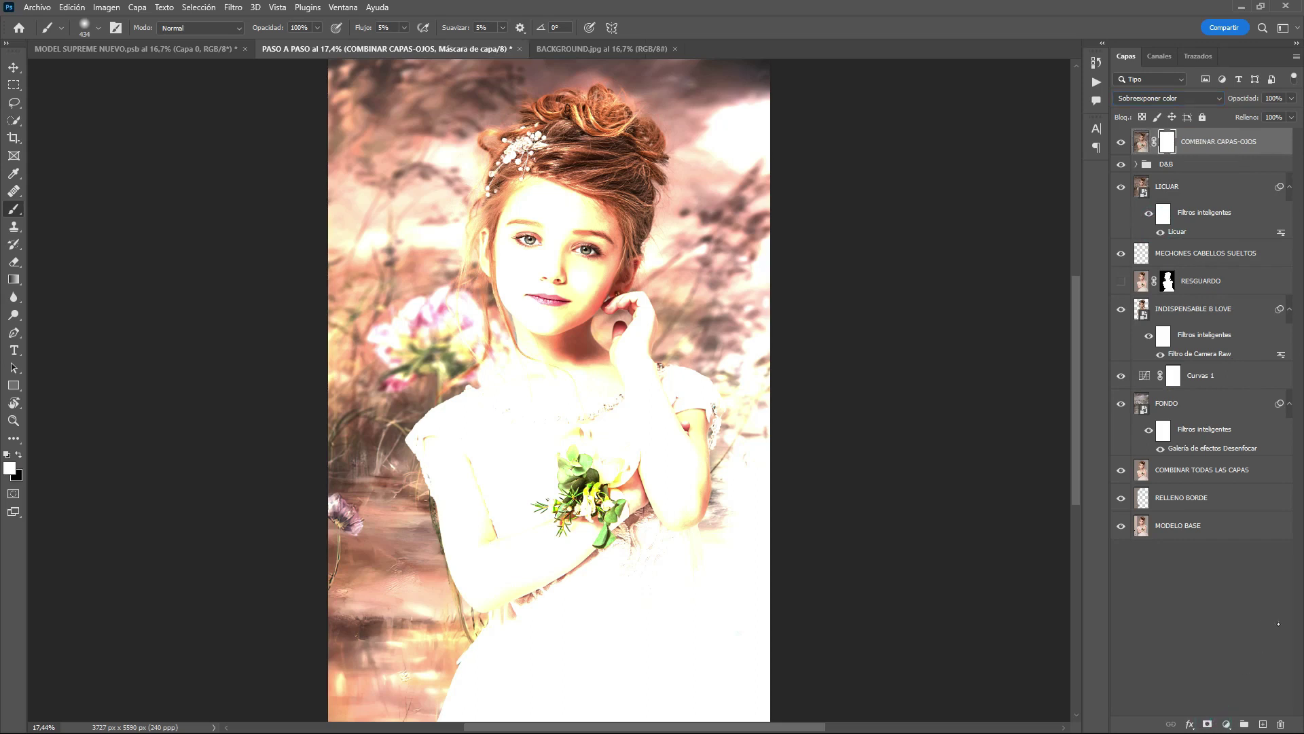
{"action": "key", "text": "ctrl+i"}
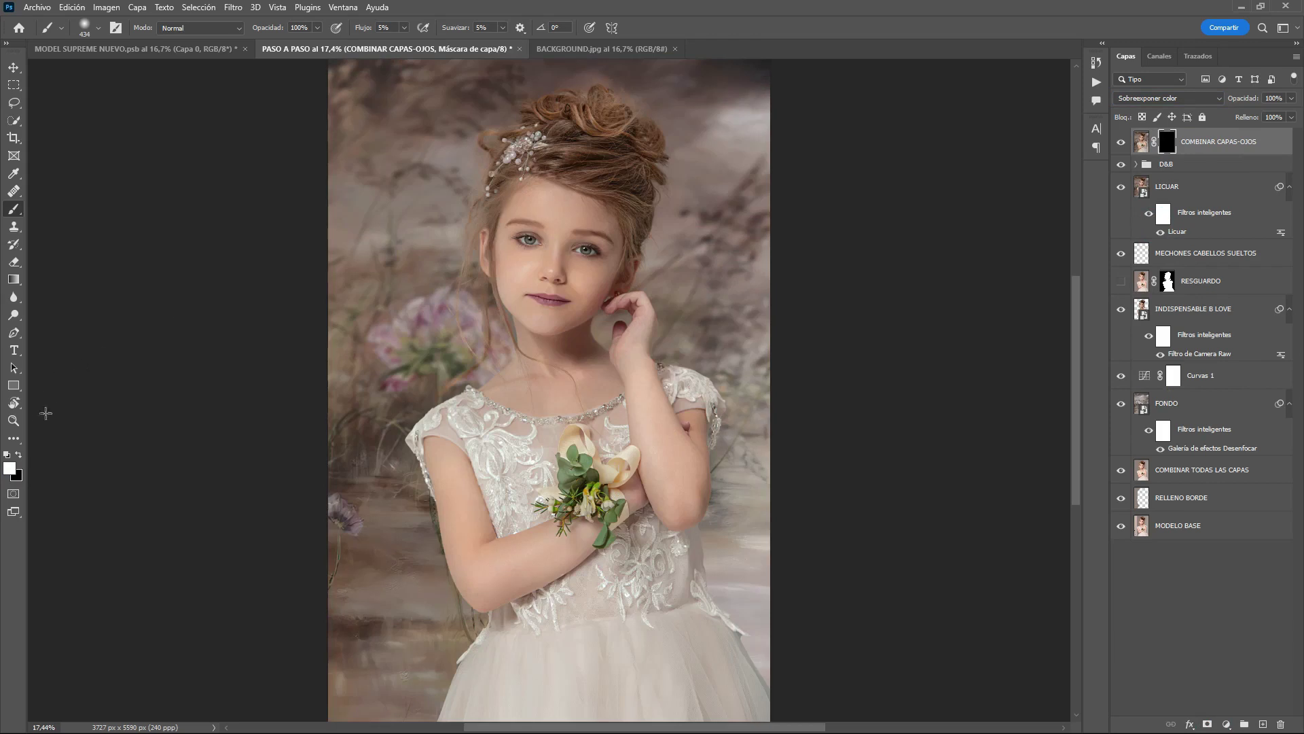
Step: Zoom in and paint the mask over both irises with a small brush at 100% flow
{"action": "left_click", "coordinate": [14, 421]}
{"action": "left_click", "coordinate": [591, 358]}
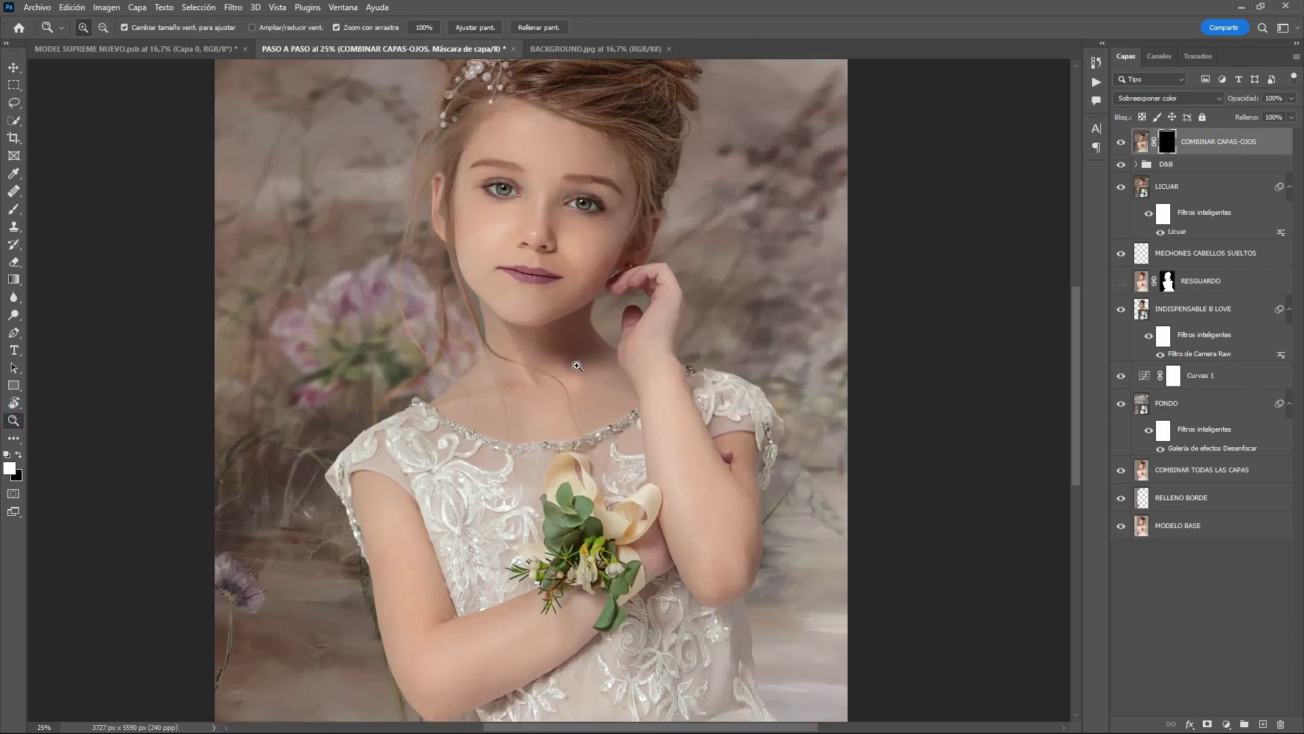
{"action": "left_click_drag", "start_coordinate": [553, 350], "coordinate": [568, 482]}
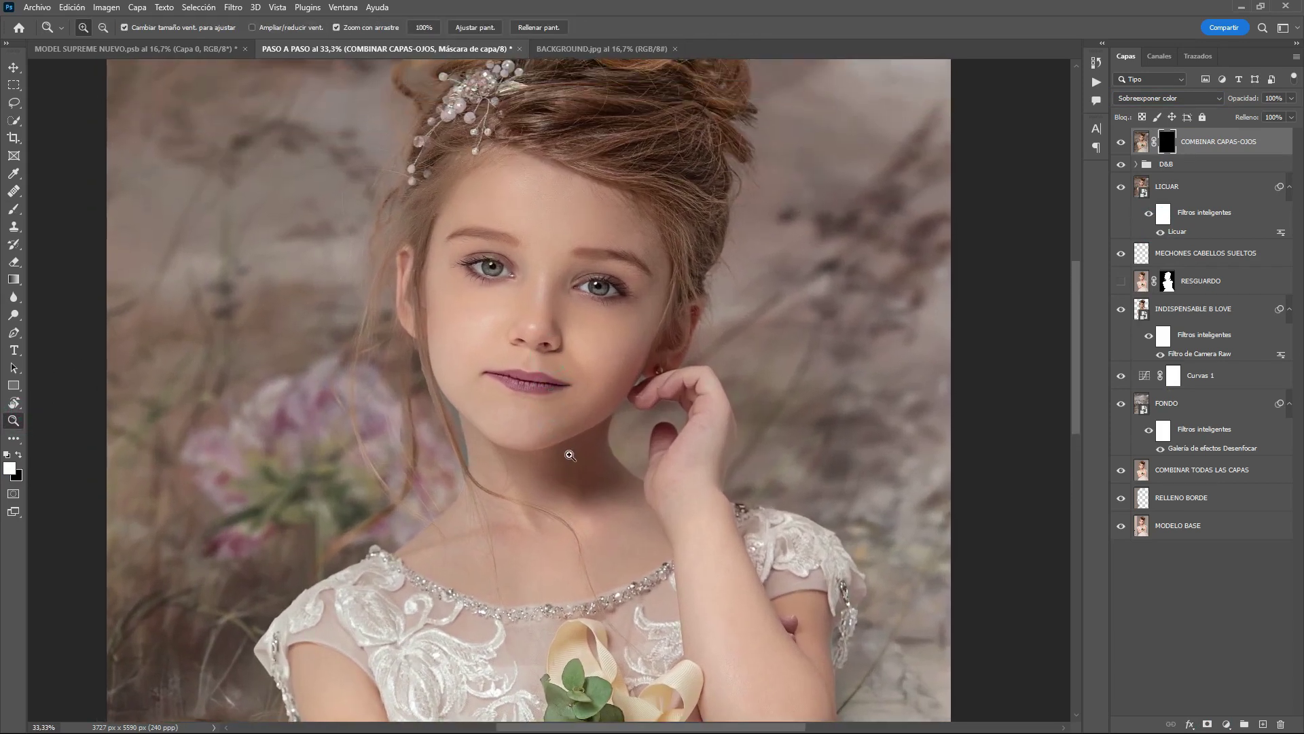
{"action": "key", "text": "b"}
{"action": "key", "text": "bracketleft"}
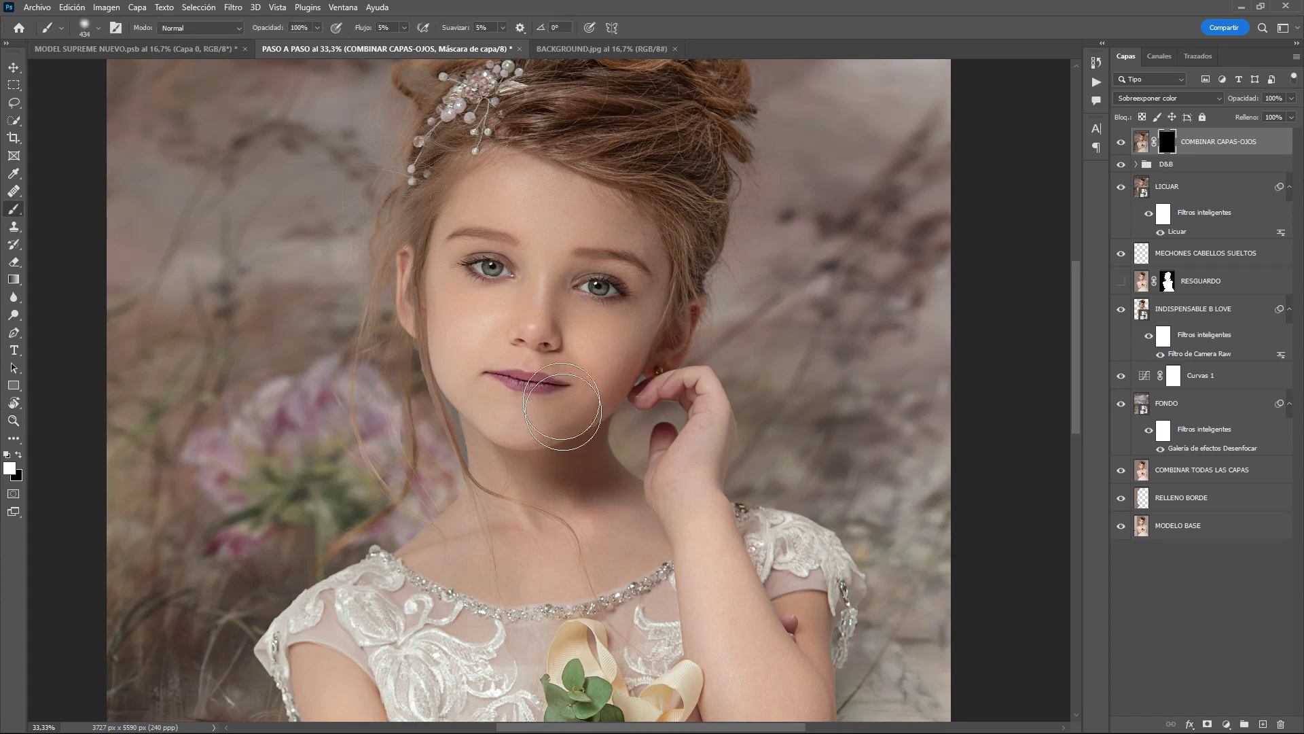
{"action": "key", "text": "bracketleft"}
{"action": "key", "text": "bracketleft"}
{"action": "key", "text": "bracketleft"}
{"action": "left_click_drag", "start_coordinate": [405, 29], "coordinate": [612, 28]}
{"action": "left_click", "coordinate": [13, 420]}
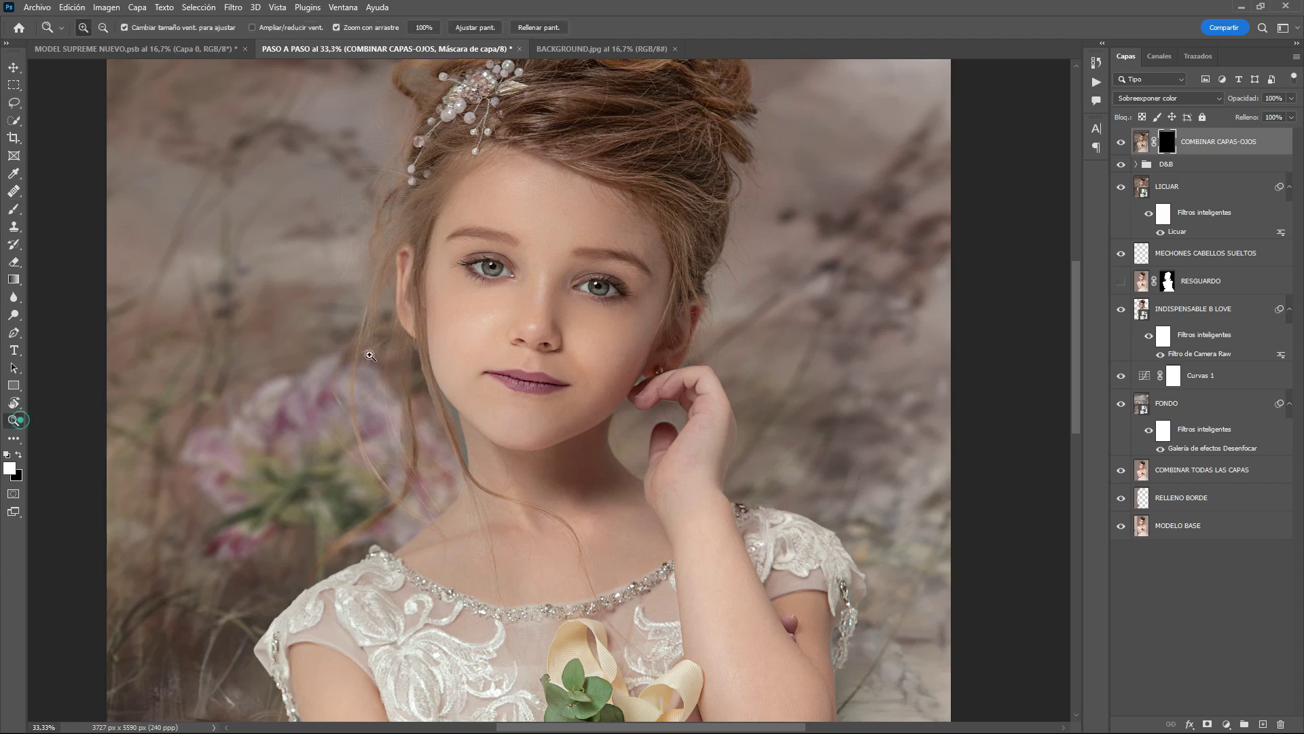
{"action": "left_click", "coordinate": [487, 345]}
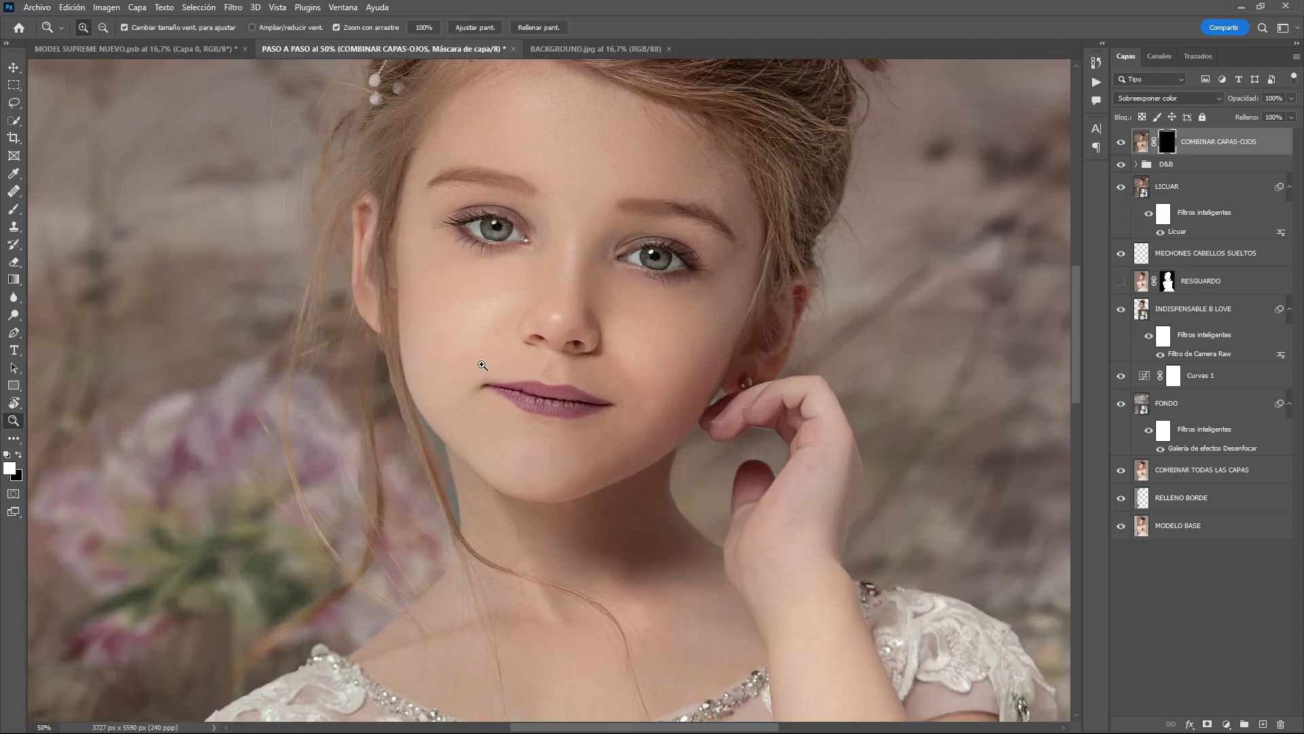
{"action": "key", "text": "b"}
{"action": "key", "text": "bracketleft"}
{"action": "key", "text": "bracketleft"}
{"action": "key", "text": "bracketleft"}
{"action": "key", "text": "bracketleft"}
{"action": "left_click_drag", "start_coordinate": [653, 254], "coordinate": [658, 256]}
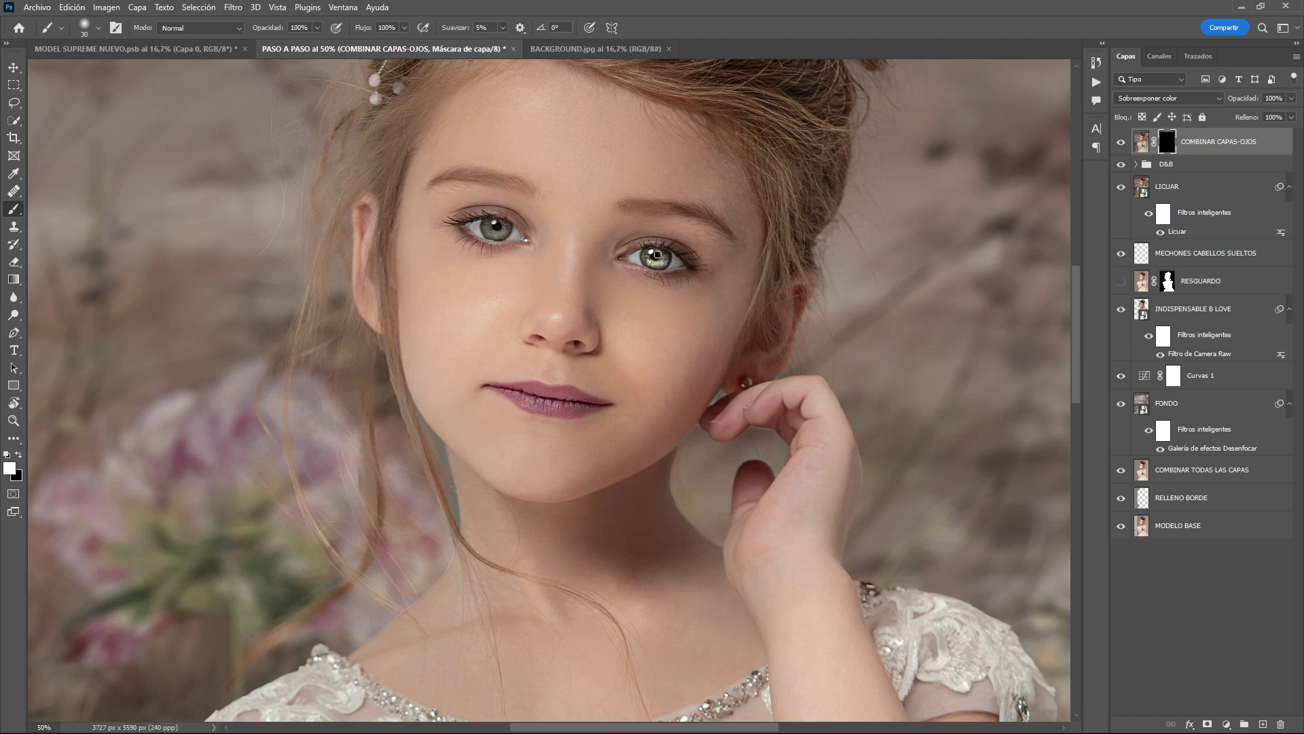
{"action": "left_click_drag", "start_coordinate": [492, 228], "coordinate": [503, 226]}
Step: Fit the image on screen, lower the eye layer's fill to 40%, and compare the result
{"action": "left_click", "coordinate": [14, 420]}
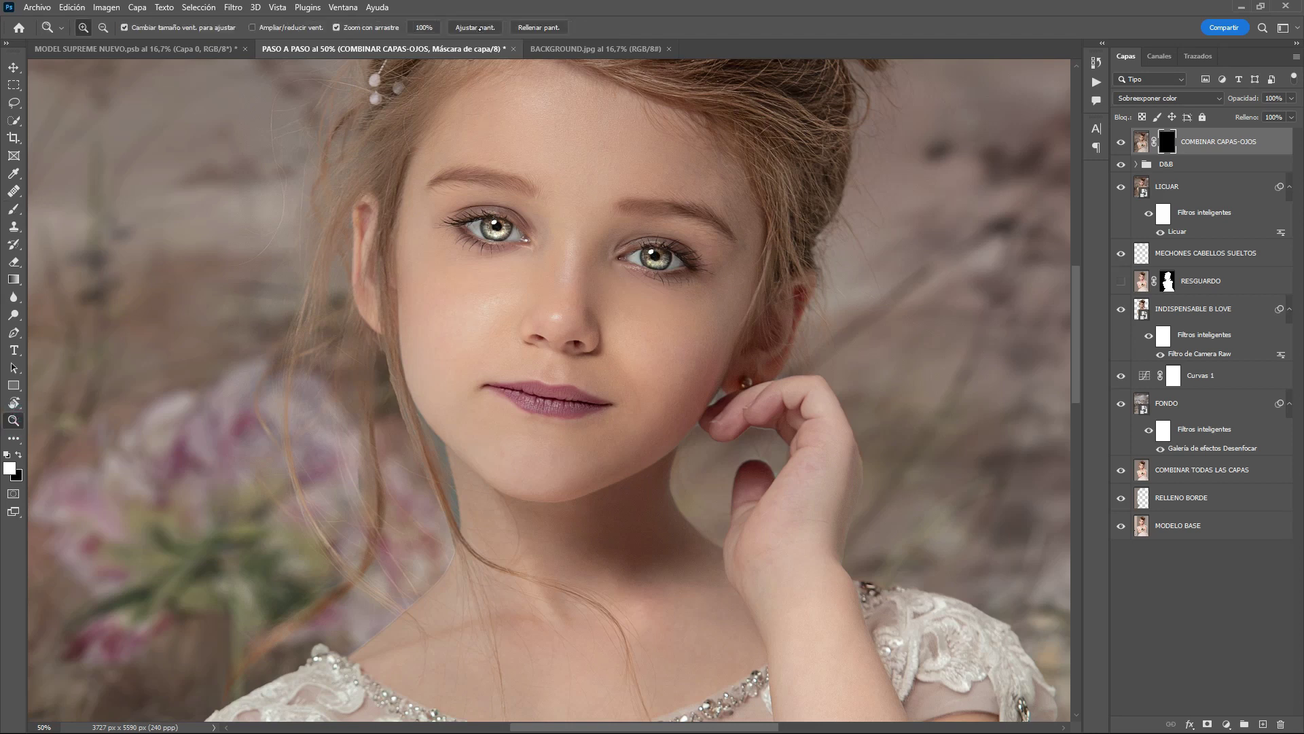
{"action": "left_click", "coordinate": [481, 28]}
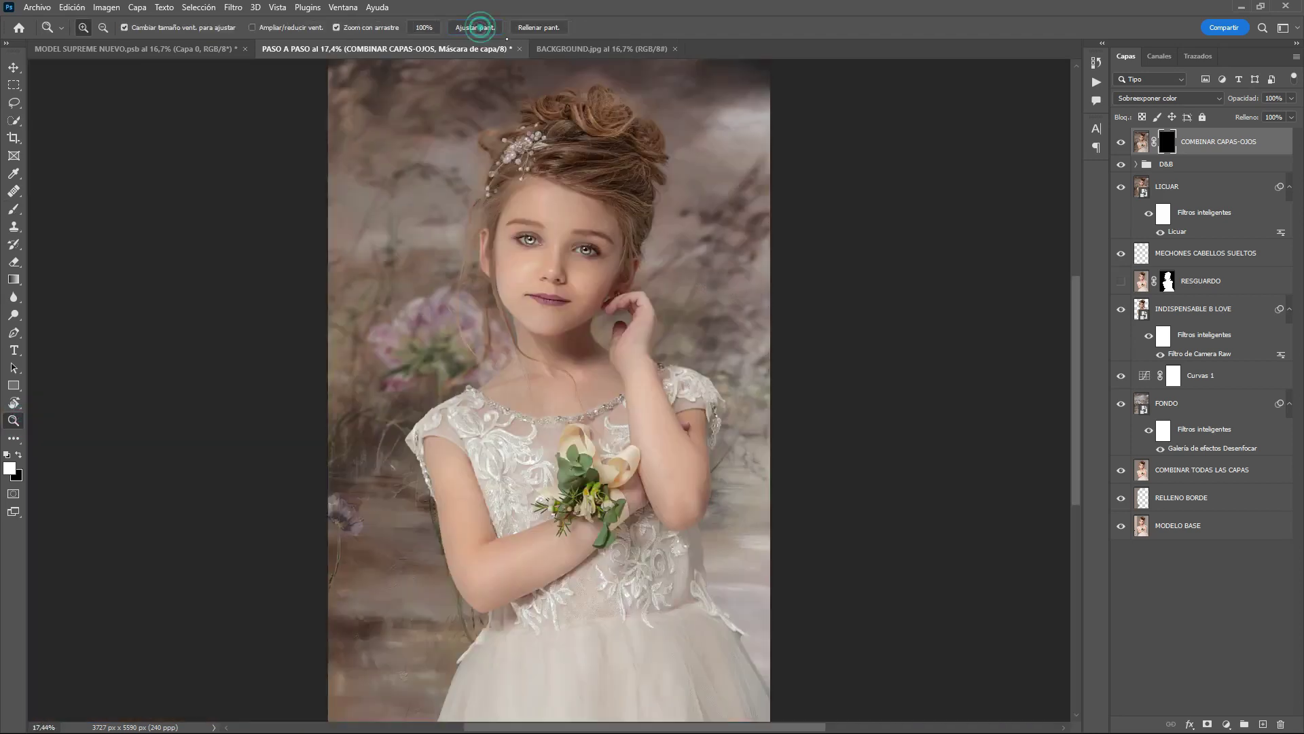
{"action": "left_click", "coordinate": [1292, 118]}
{"action": "left_click", "coordinate": [1255, 133]}
{"action": "left_click", "coordinate": [1123, 144]}
{"action": "key", "text": "ctrl+2"}
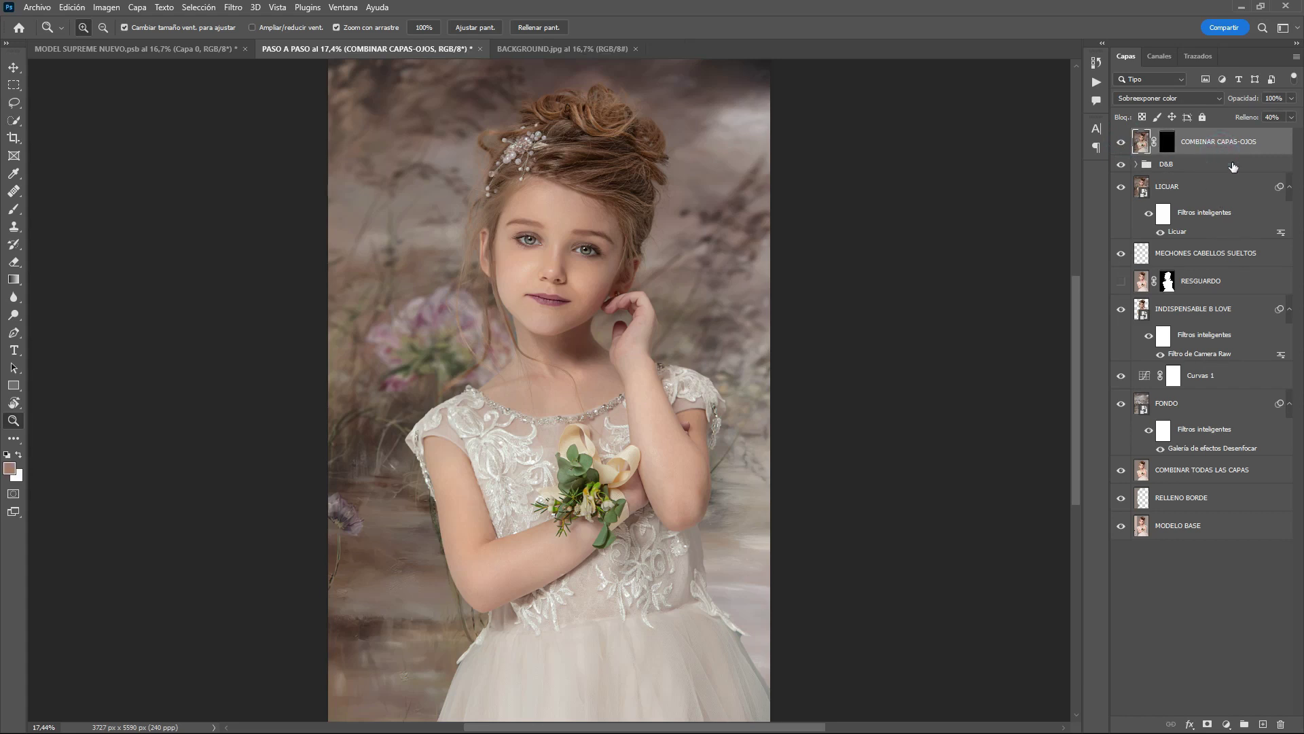
Step: Stamp all visible layers into a new merged layer named COMBINAR CAPAS
{"action": "key", "text": "ctrl+shift+alt+e"}
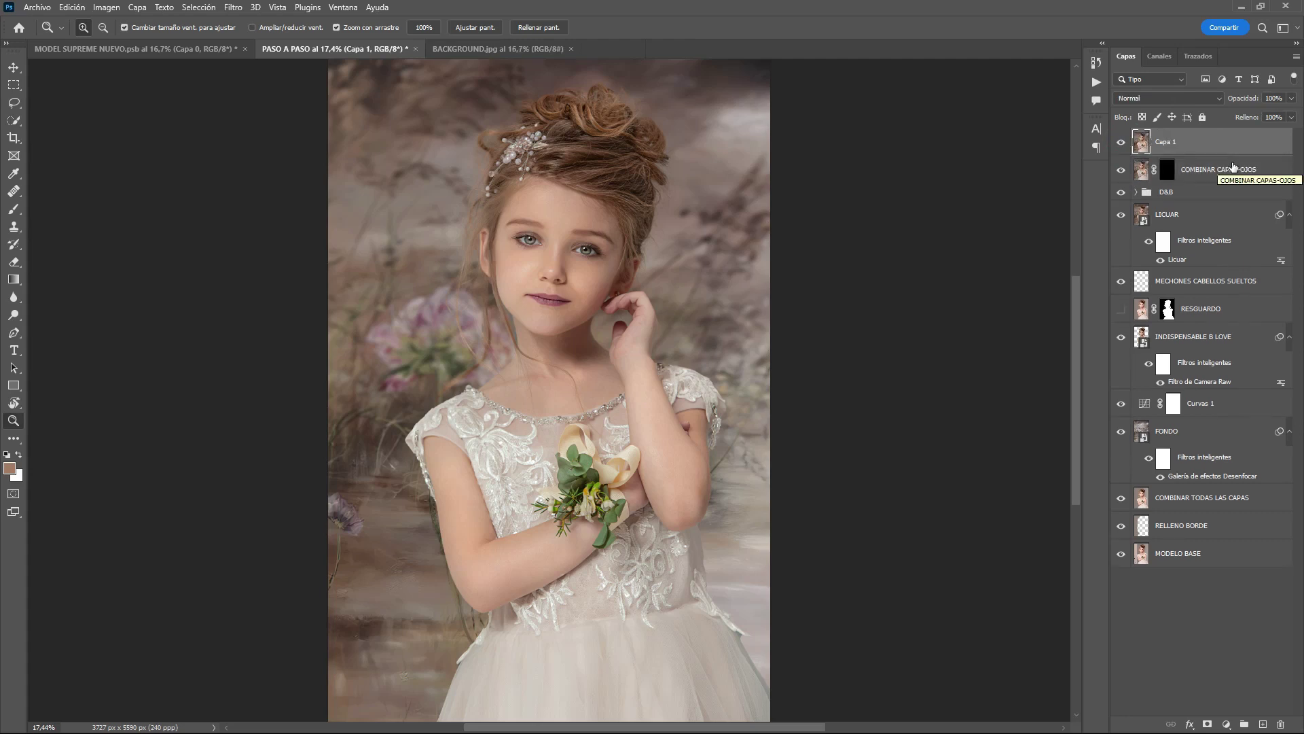
{"action": "double_click", "coordinate": [1166, 141]}
{"action": "type", "text": "combina"}
{"action": "key", "text": "BackSpace"}
{"action": "key", "text": "BackSpace"}
{"action": "key", "text": "BackSpace"}
{"action": "type", "text": "COMBINAR C"}
{"action": "type", "text": "APAS"}
{"action": "key", "text": "Return"}
Step: Convert COMBINAR CAPAS into a smart object
{"action": "right_click", "coordinate": [1232, 146]}
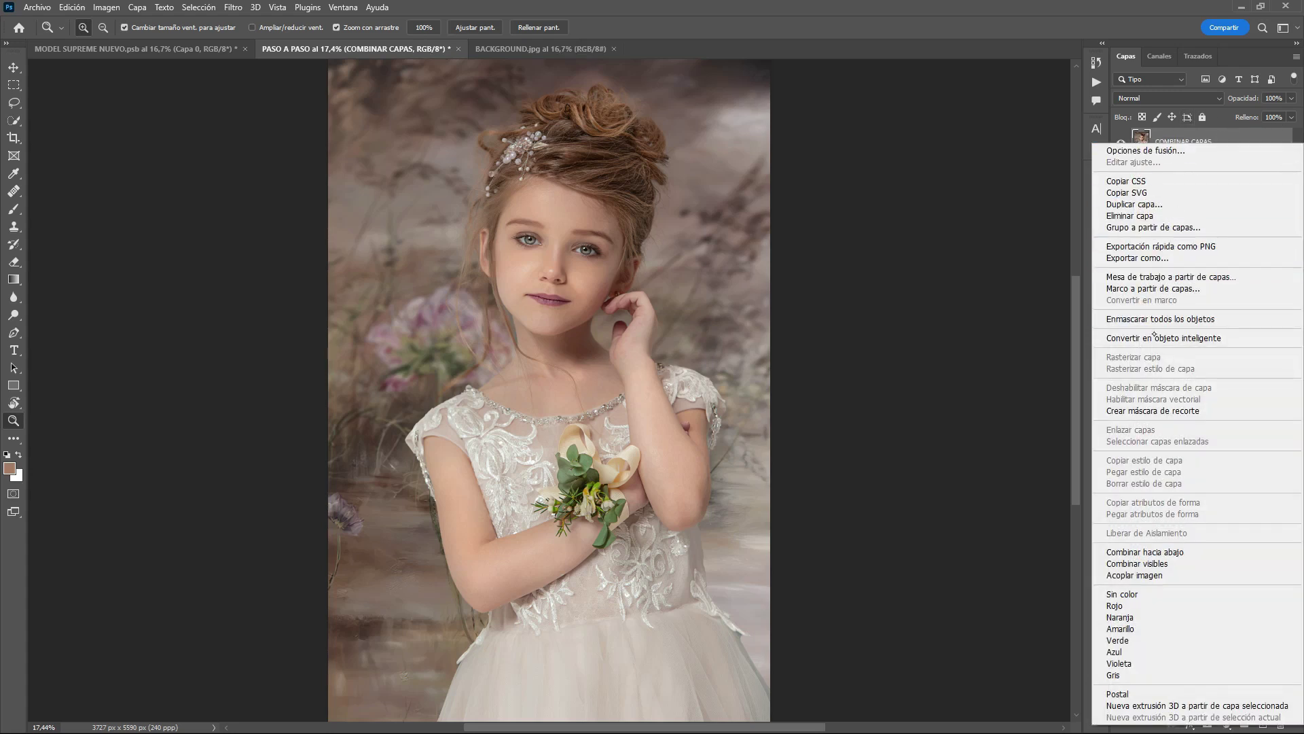
{"action": "left_click", "coordinate": [1148, 339]}
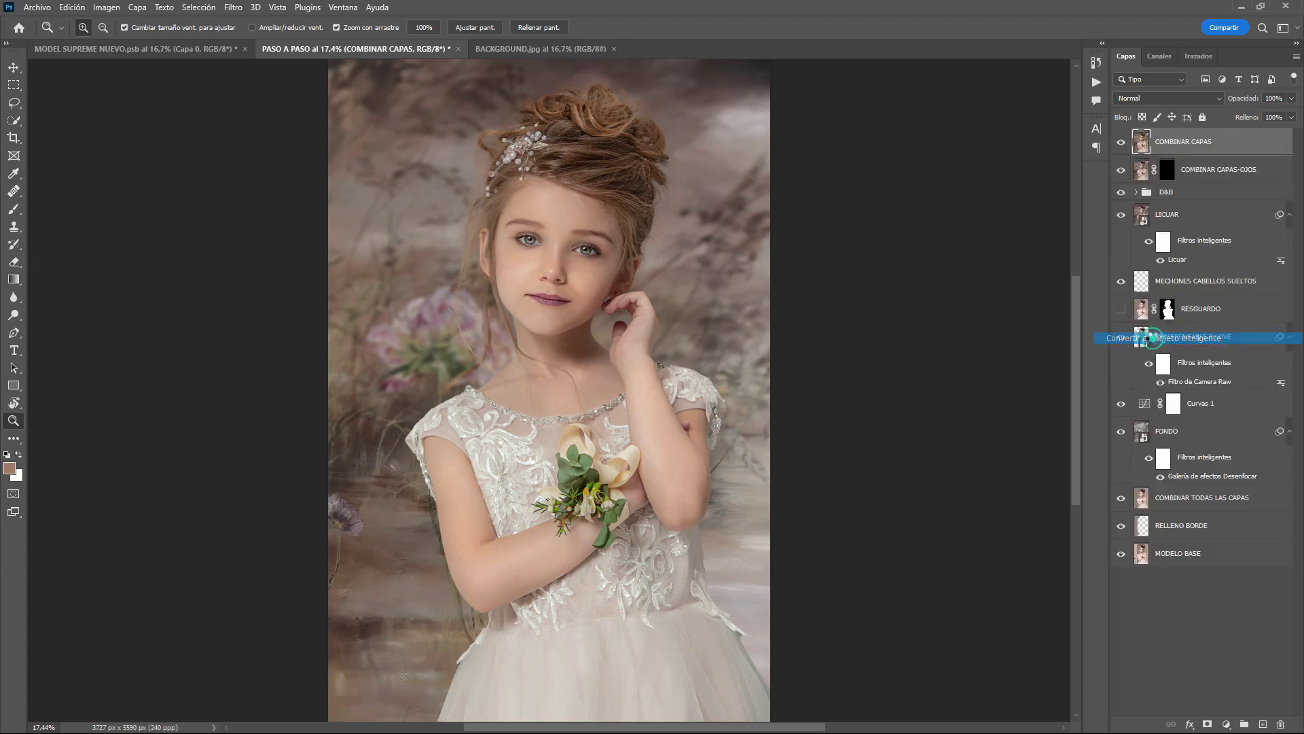
{"action": "left_click", "coordinate": [233, 8]}
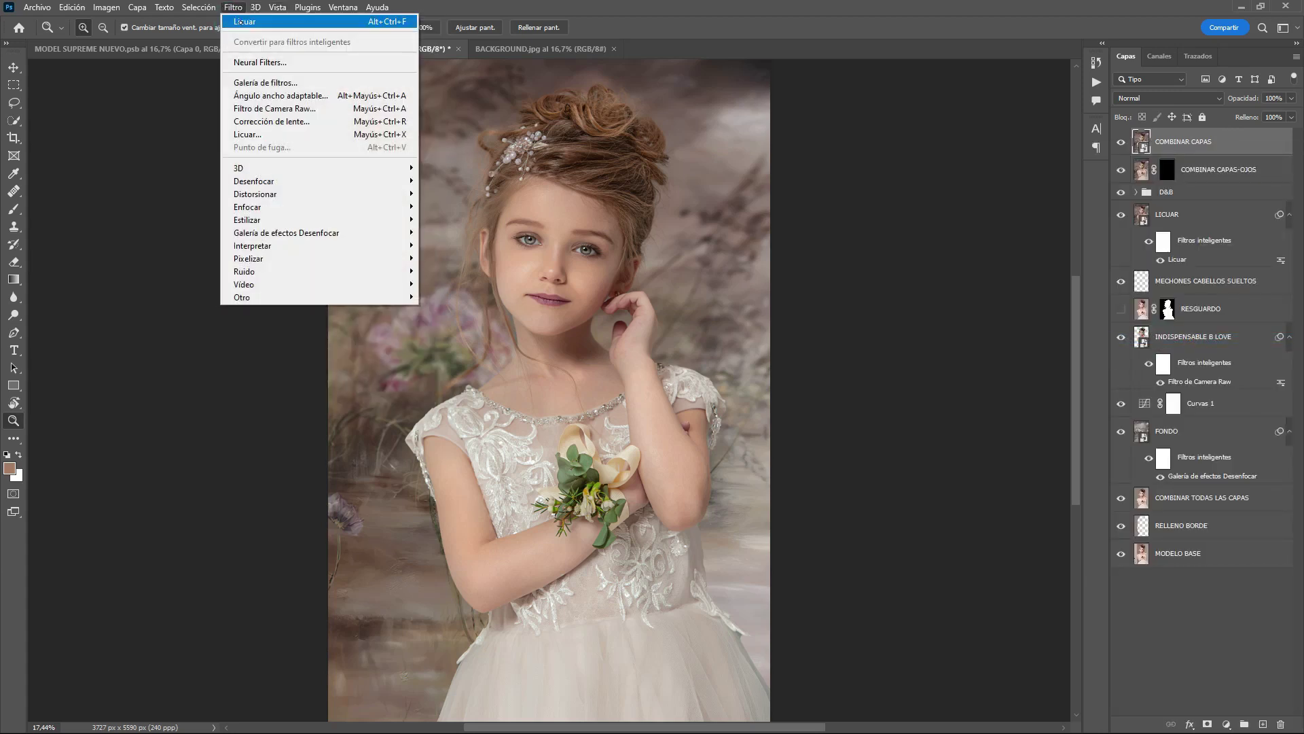
Step: Apply the GAD-Look Amazing (3) user preset through the Camera Raw filter
{"action": "left_click", "coordinate": [254, 108]}
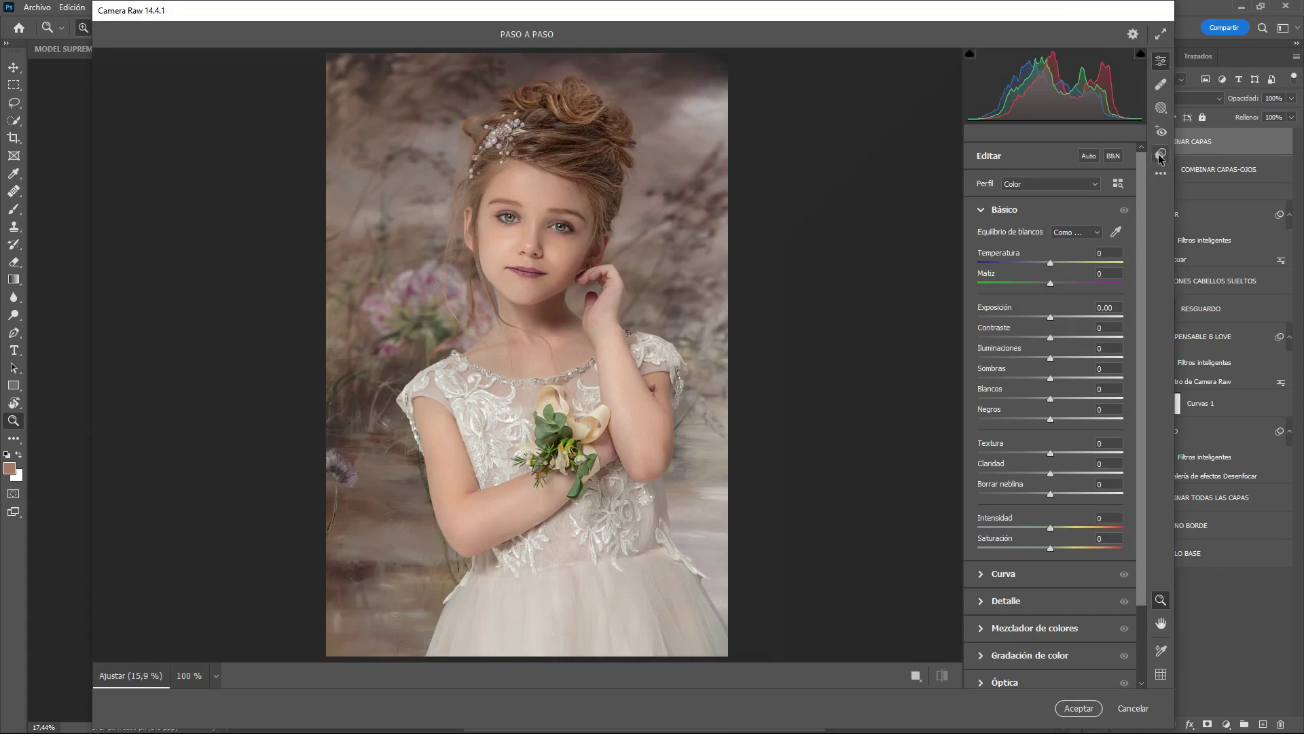
{"action": "left_click", "coordinate": [1161, 155]}
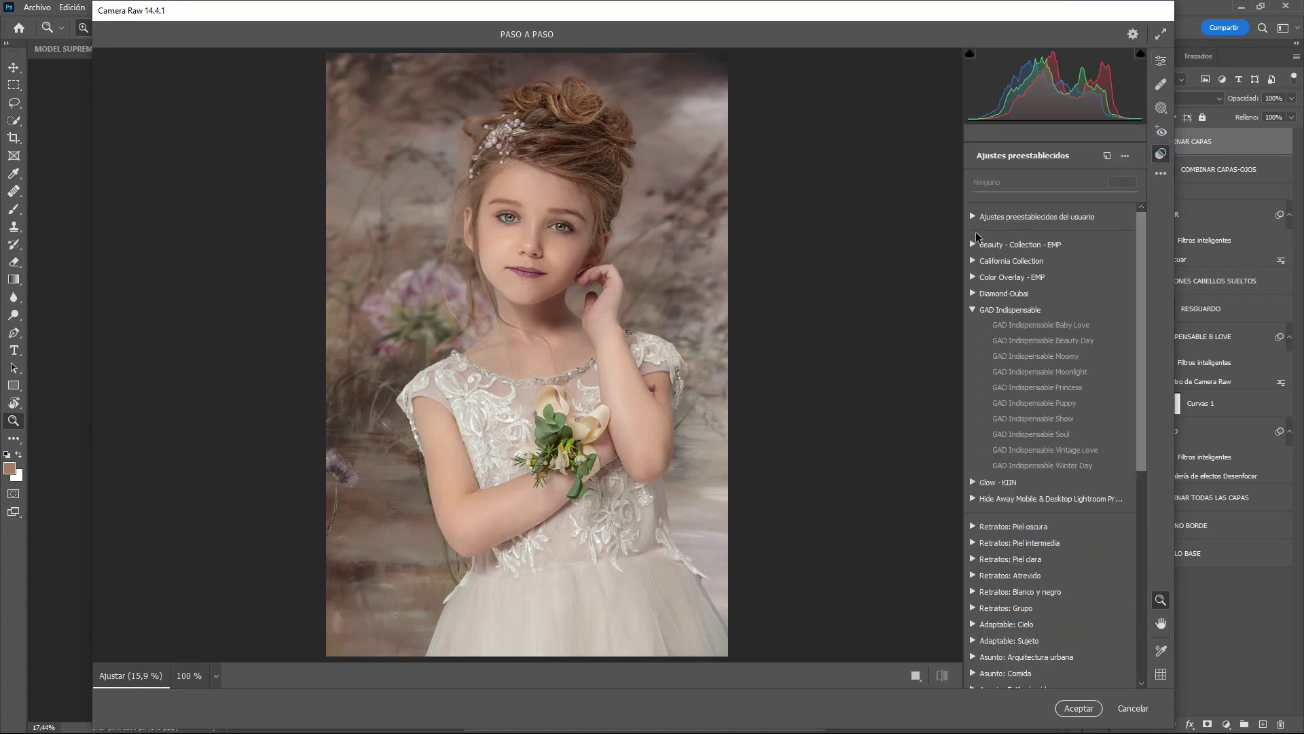
{"action": "left_click", "coordinate": [973, 310]}
{"action": "left_click", "coordinate": [973, 216]}
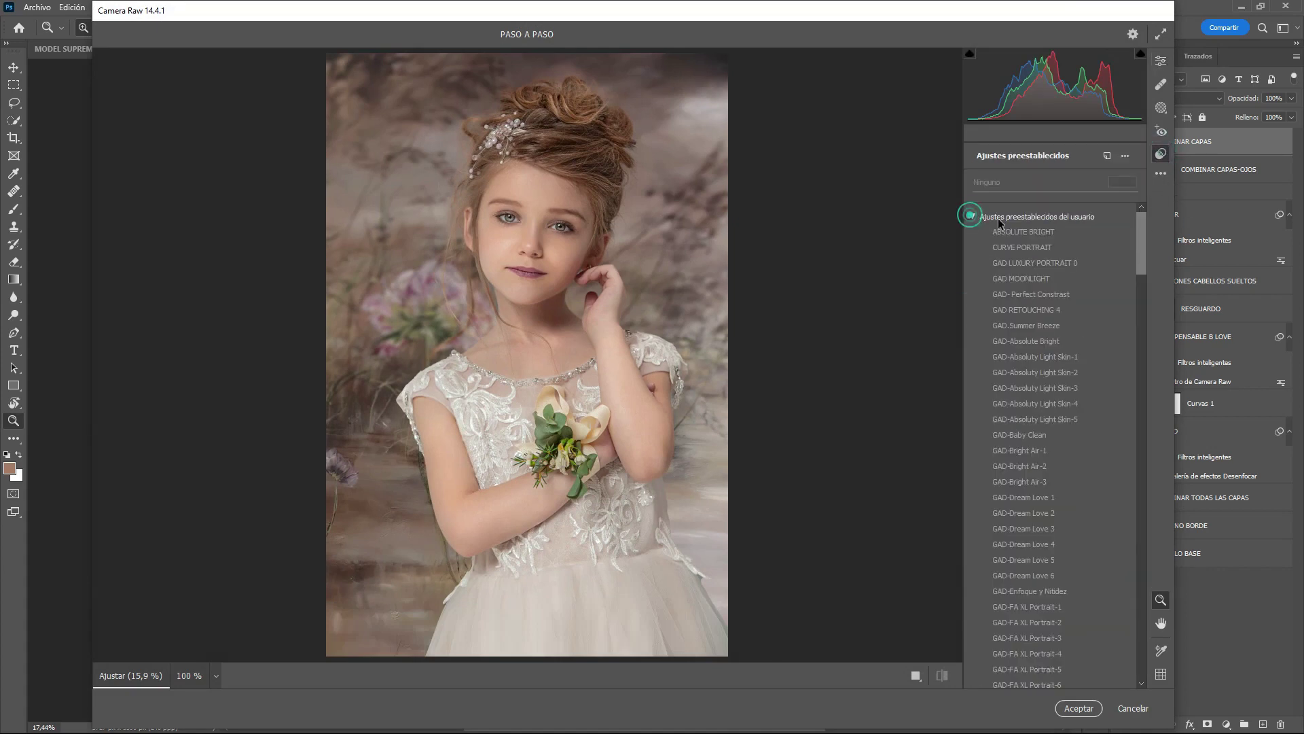
{"action": "left_click_drag", "start_coordinate": [1142, 242], "coordinate": [1137, 380]}
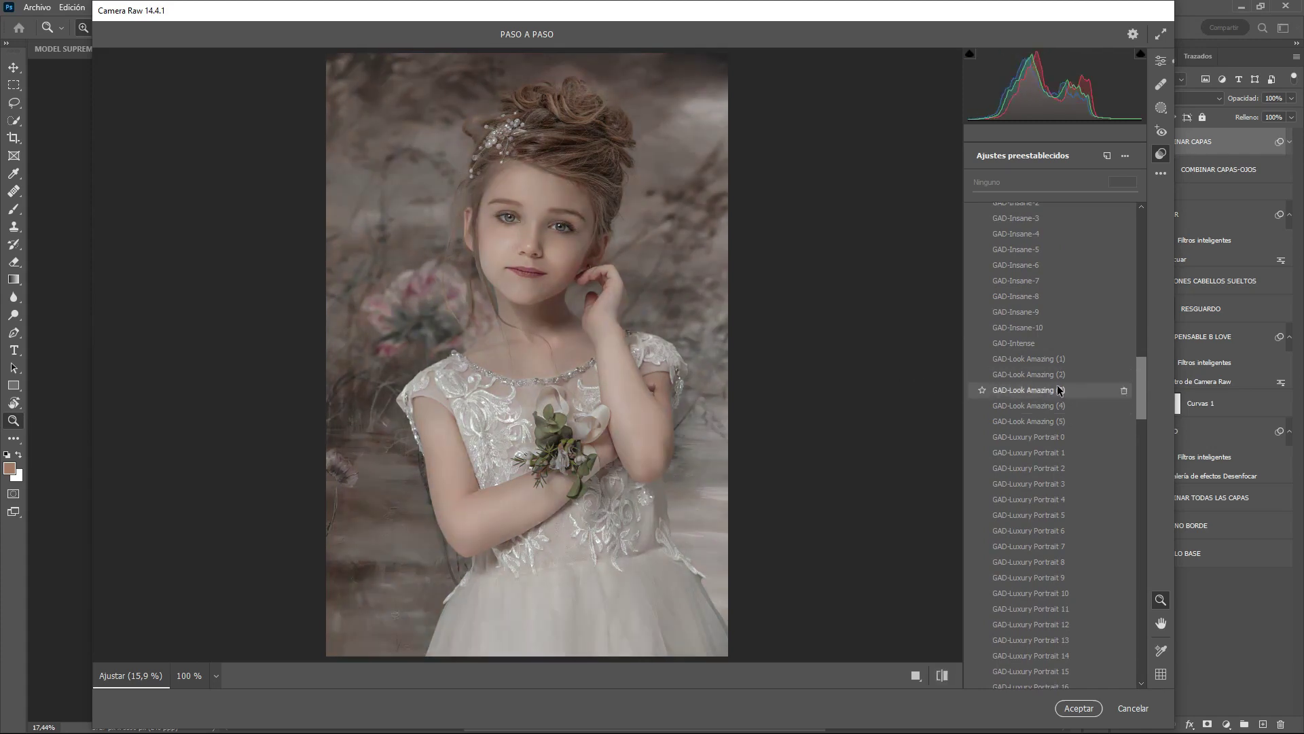
{"action": "left_click", "coordinate": [1063, 392]}
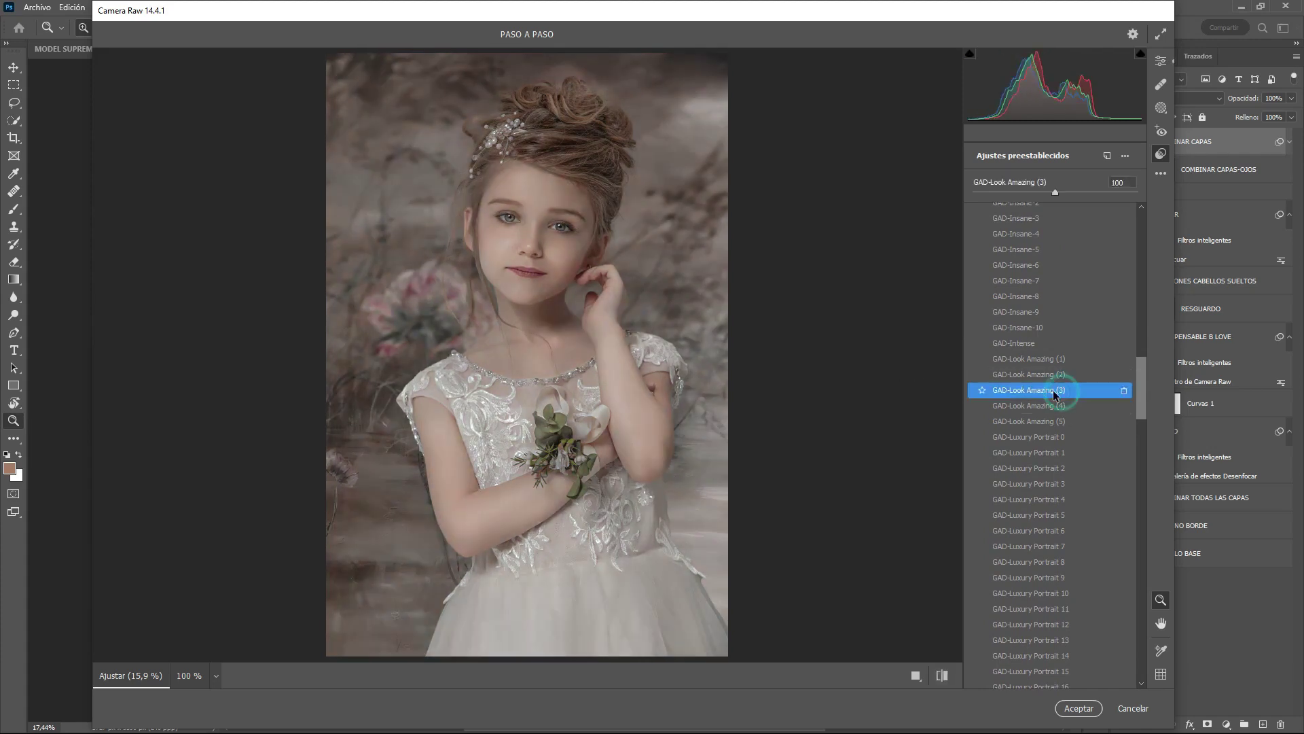
{"action": "left_click", "coordinate": [1091, 710]}
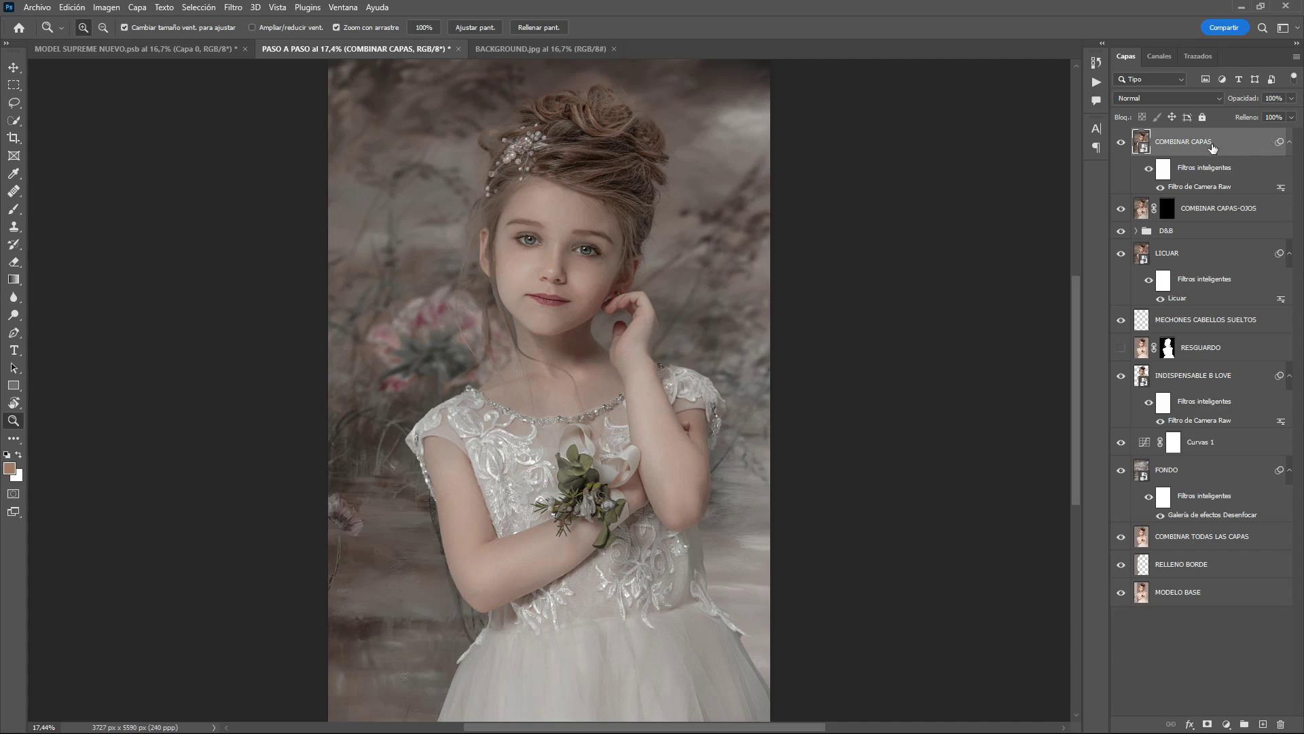
Step: Rename the graded layer to CC-LOOK AMAZING 3
{"action": "double_click", "coordinate": [1214, 143]}
{"action": "key", "text": "BackSpace"}
{"action": "type", "text": "MAZING 3"}
{"action": "left_click", "coordinate": [1249, 154]}
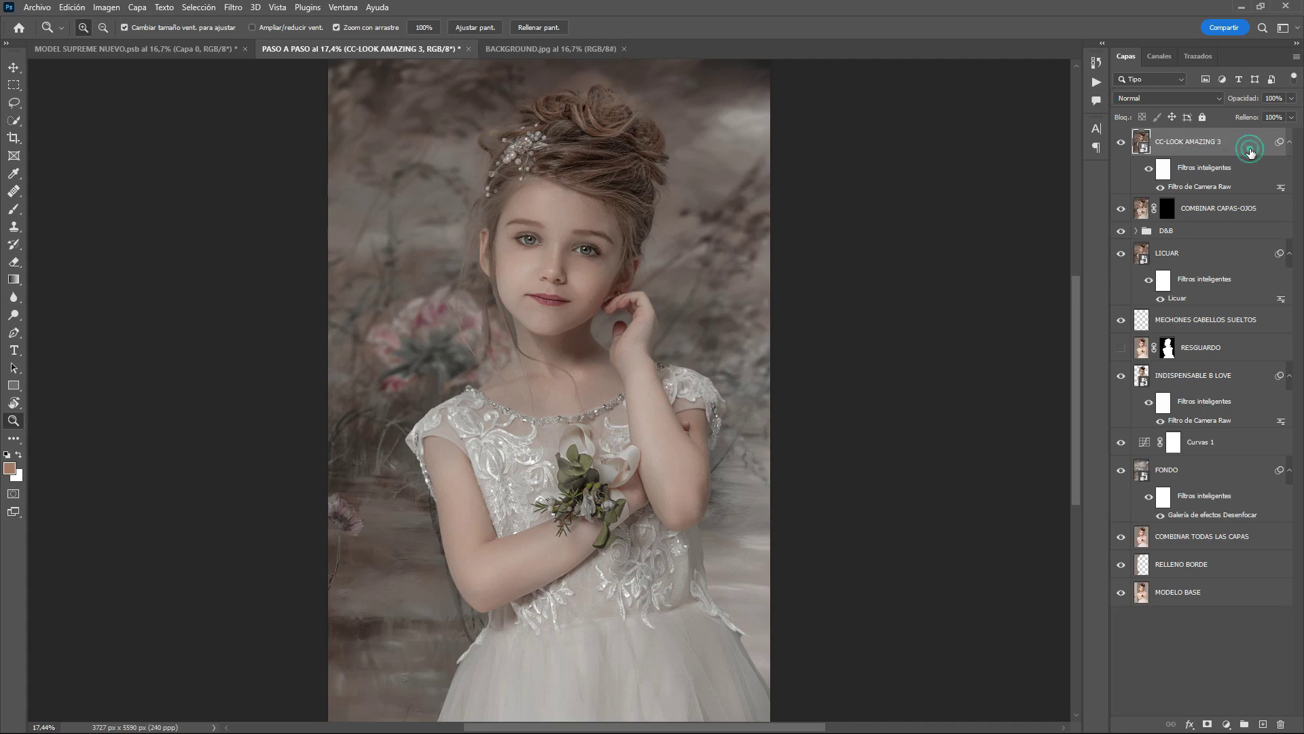
Step: Compare the image with and without the grade, then stamp a new merged layer
{"action": "left_click", "coordinate": [1121, 144]}
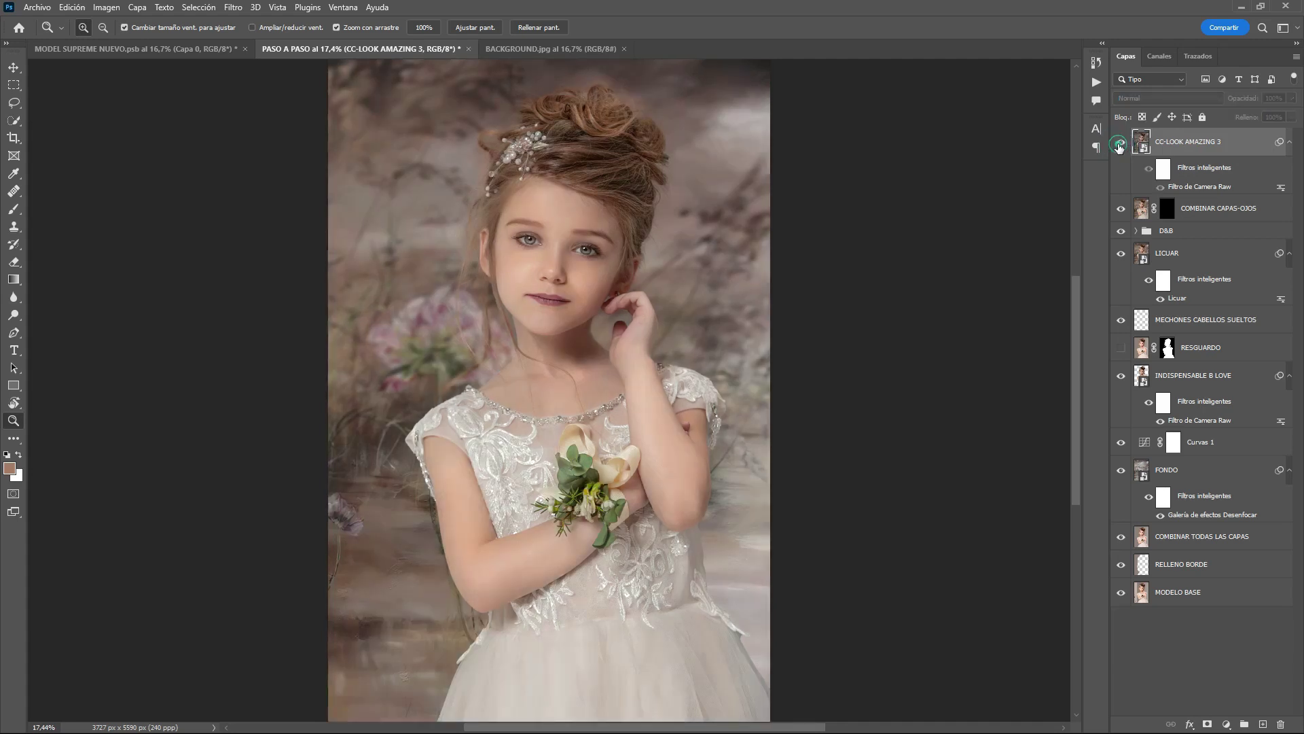
{"action": "left_click", "coordinate": [1121, 144]}
{"action": "left_click", "coordinate": [1238, 147]}
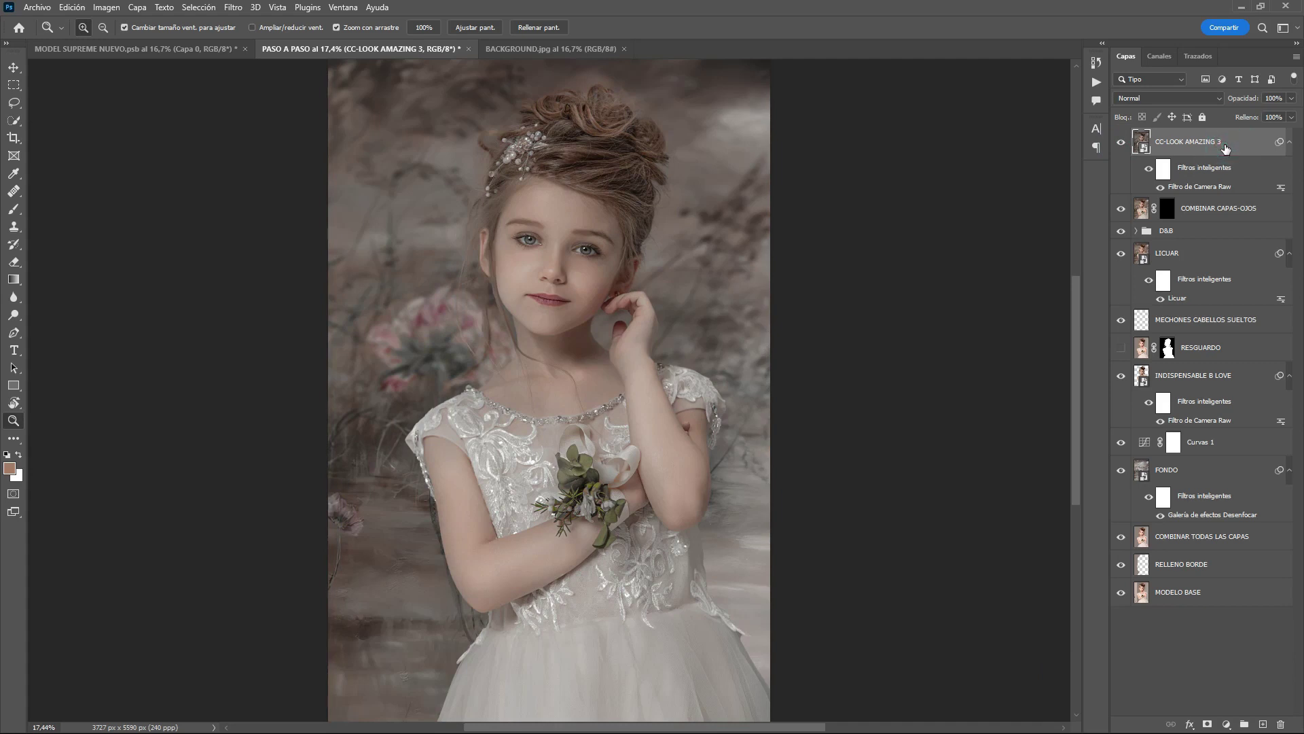
{"action": "key", "text": "ctrl+shift+alt+e"}
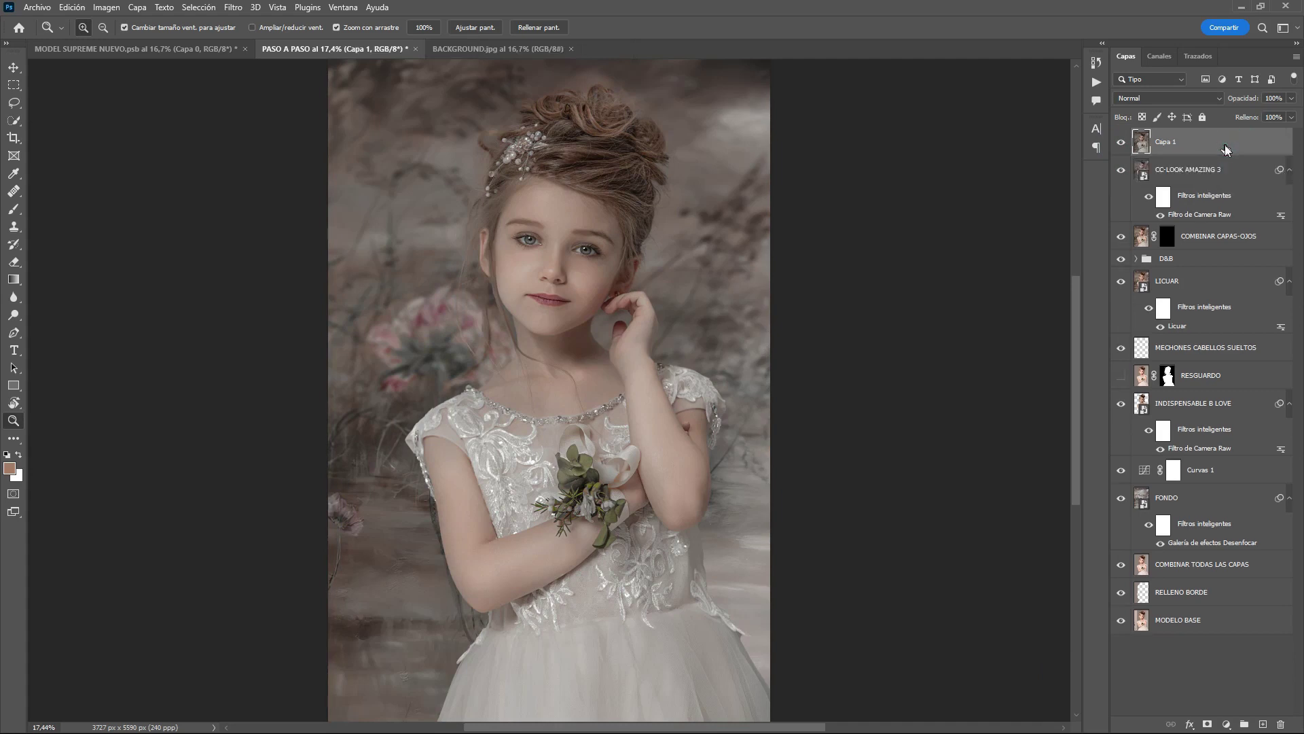
Step: Make the new Capa 1 a smart object and browse its Camera Raw presets
{"action": "right_click", "coordinate": [1226, 149]}
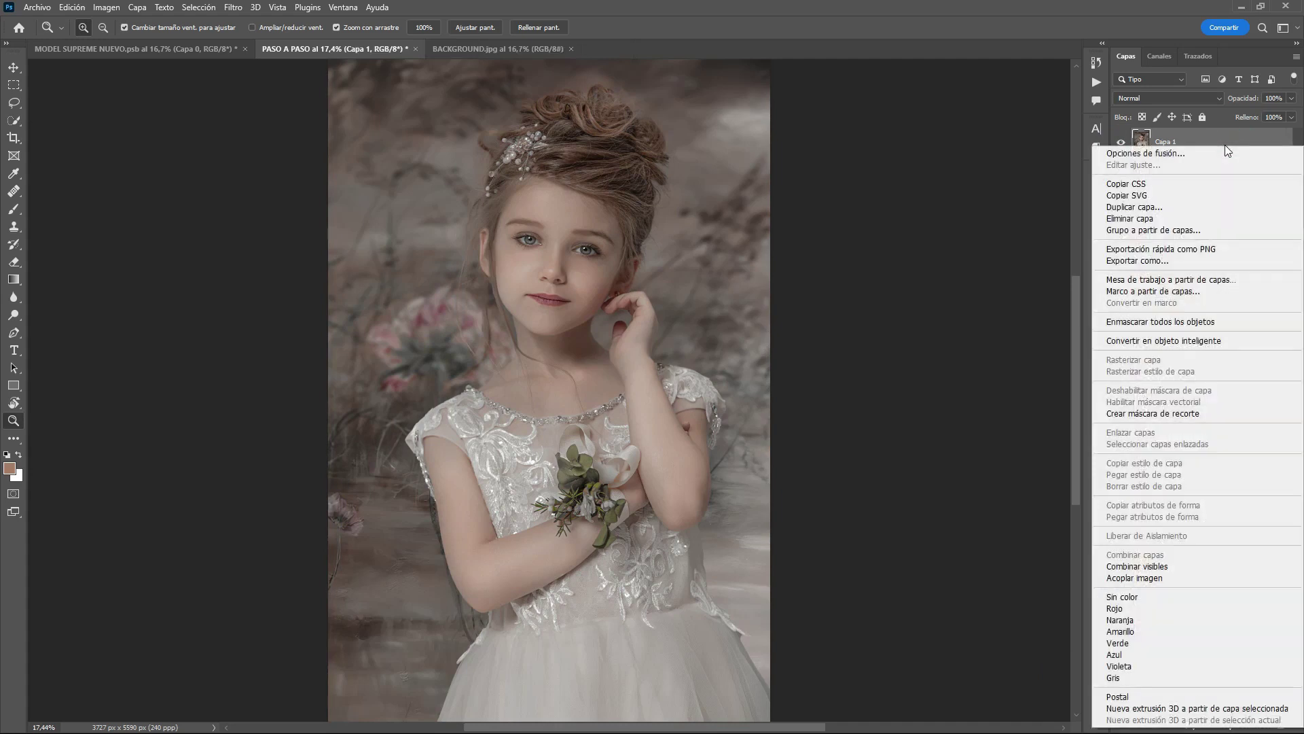
{"action": "left_click", "coordinate": [1179, 343]}
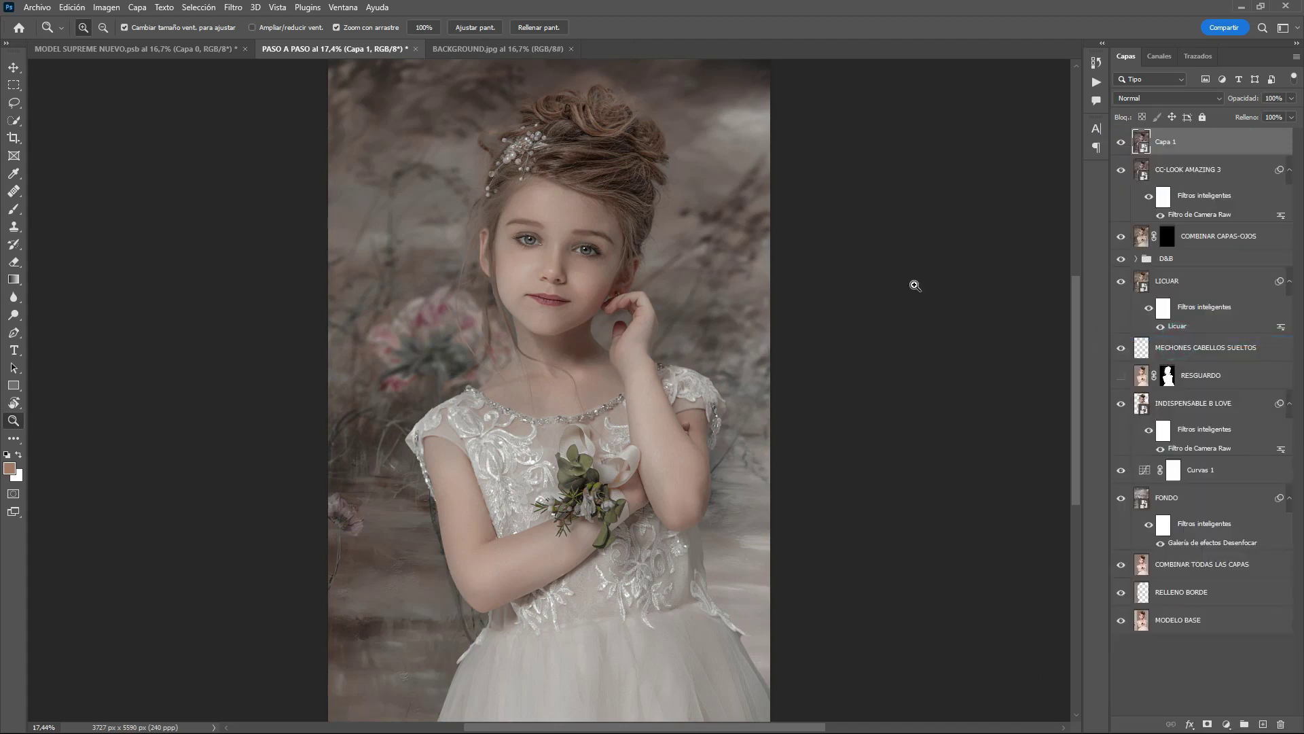
{"action": "left_click", "coordinate": [233, 8]}
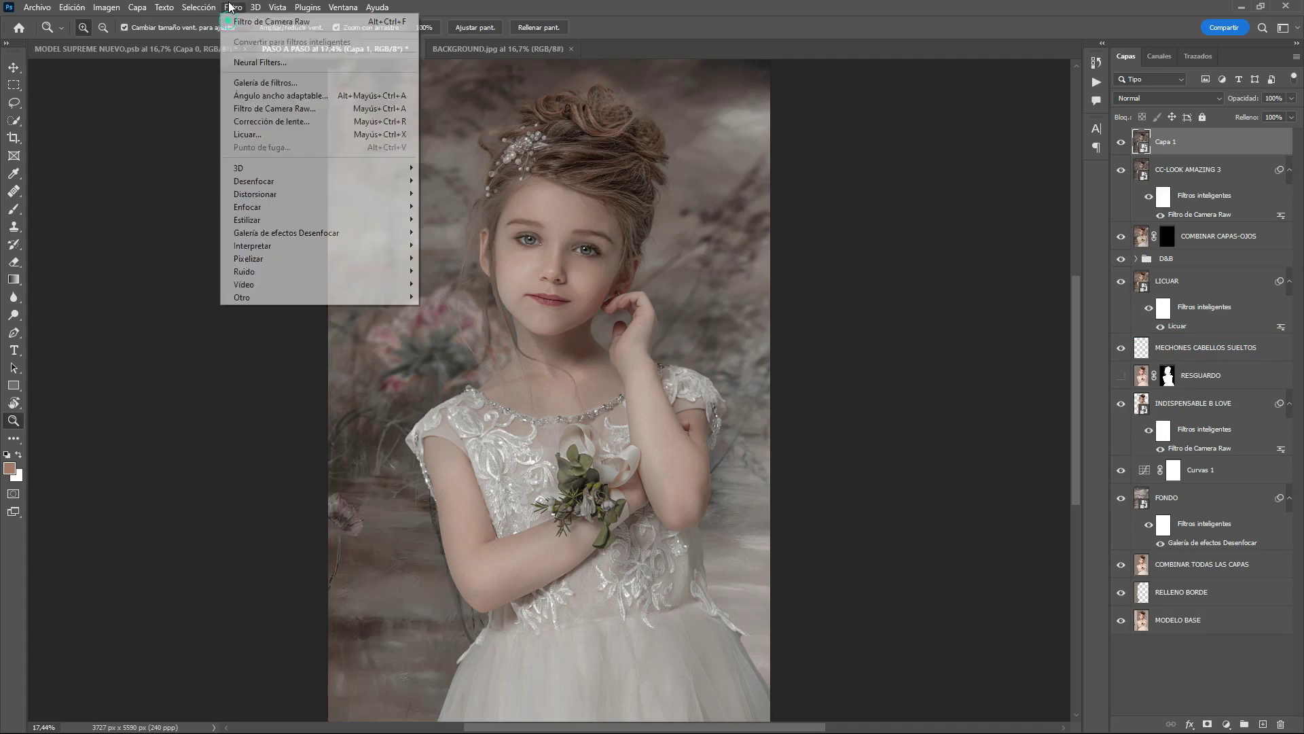
{"action": "left_click", "coordinate": [262, 109]}
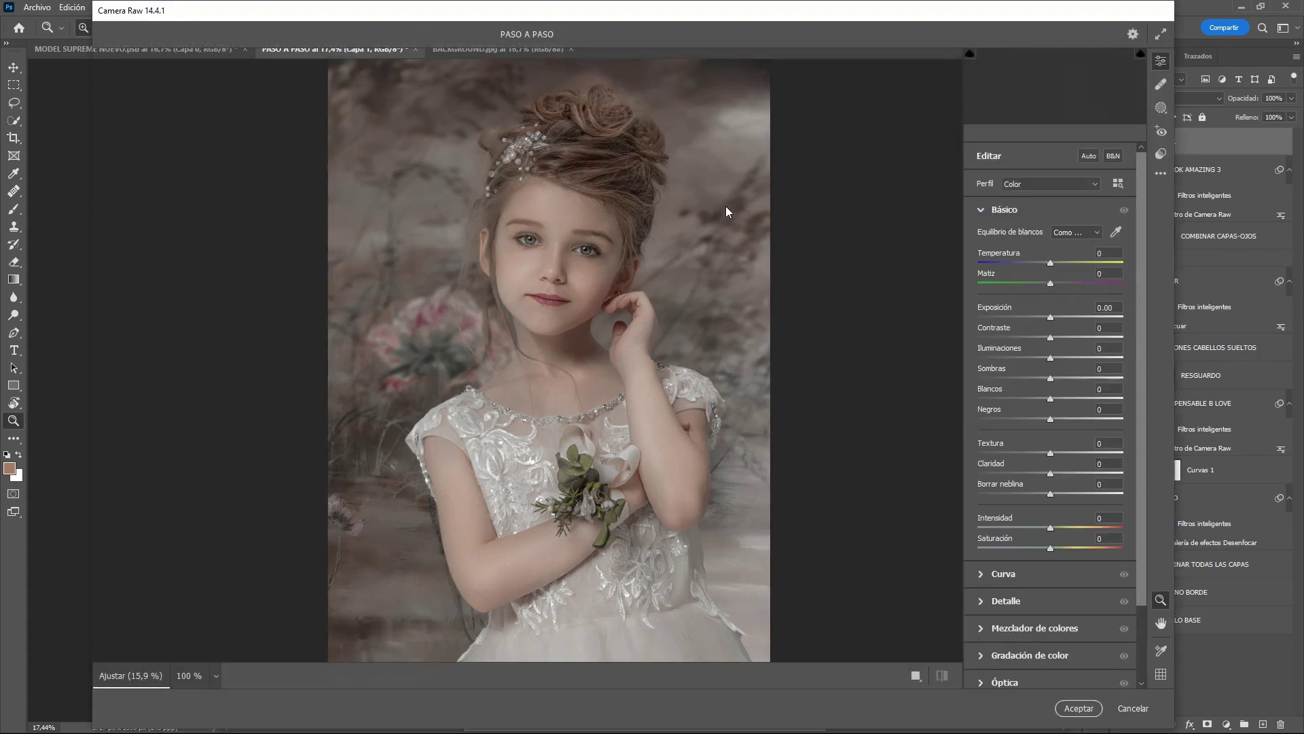
{"action": "left_click", "coordinate": [1160, 155]}
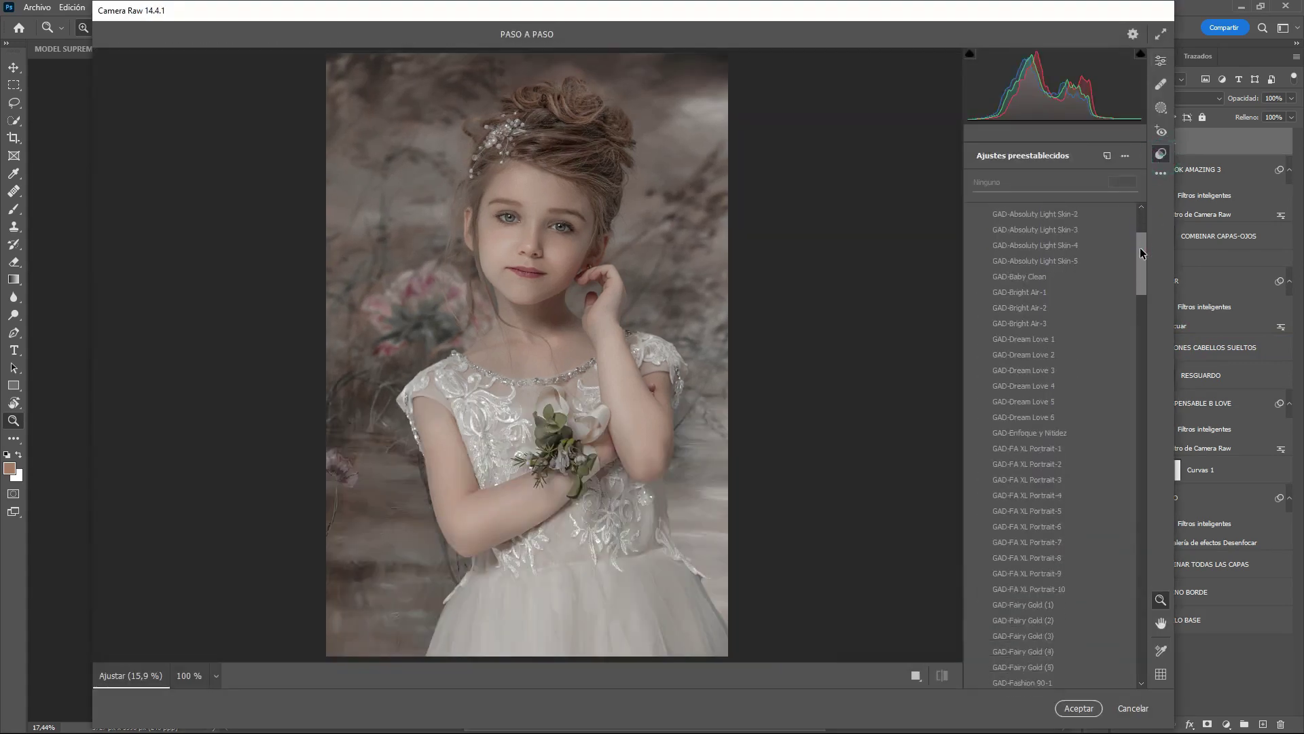
{"action": "left_click_drag", "start_coordinate": [1141, 230], "coordinate": [1147, 325]}
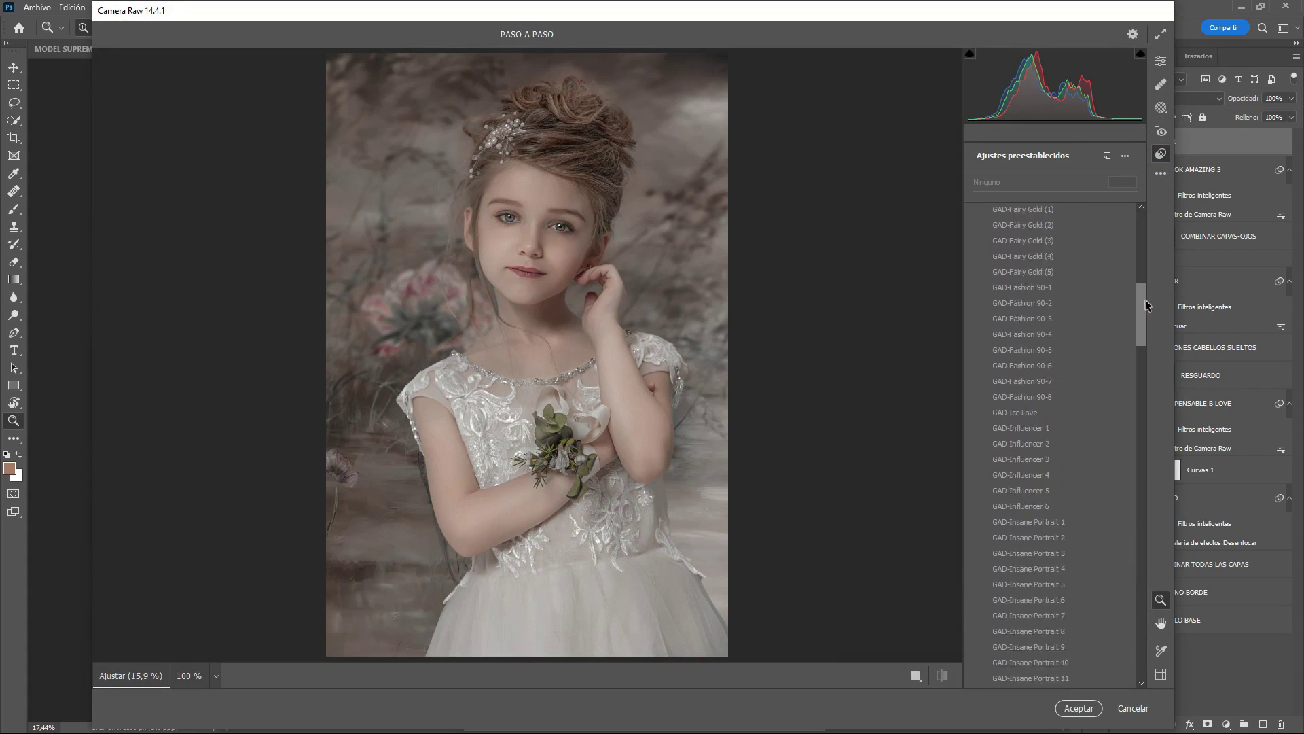
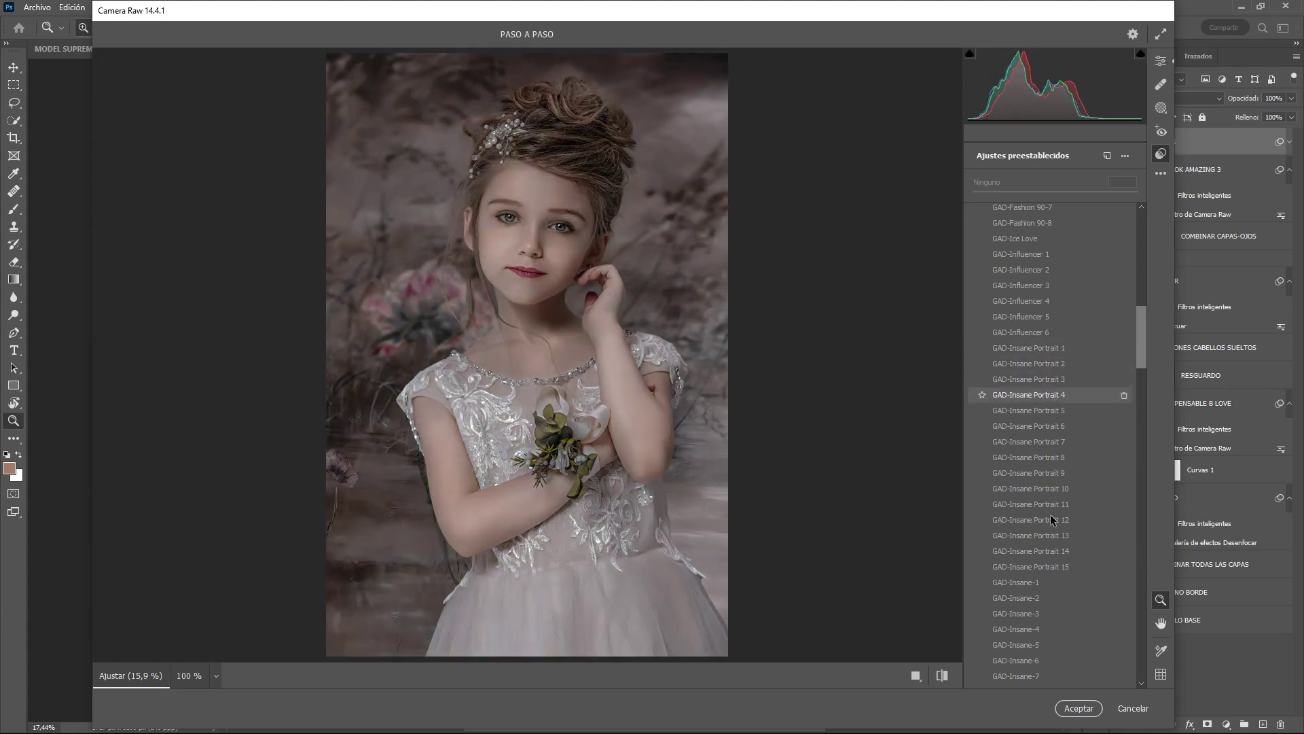
Step: Apply the GAD-Insane Portrait 14 Camera Raw preset at about 59 strength and accept the filter
{"action": "left_click", "coordinate": [1060, 555]}
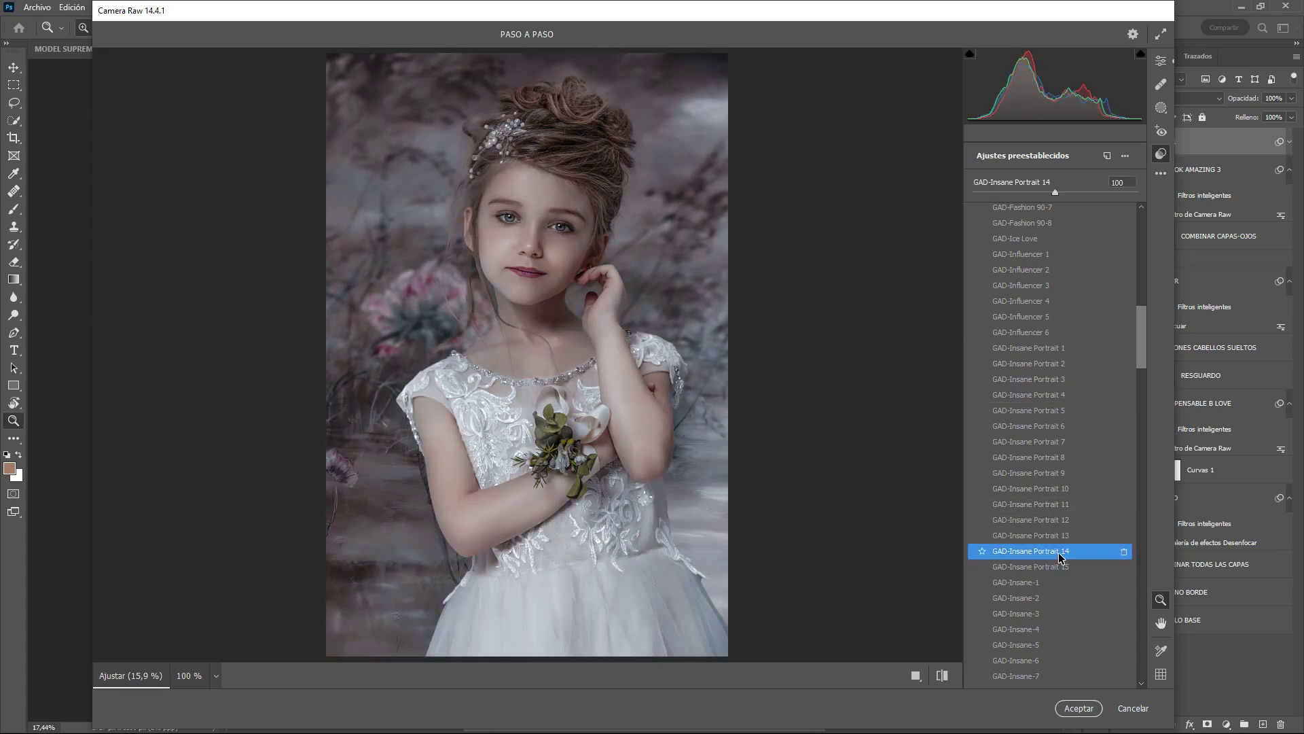
{"action": "left_click", "coordinate": [1055, 193]}
{"action": "left_click_drag", "start_coordinate": [1055, 194], "coordinate": [1023, 197]}
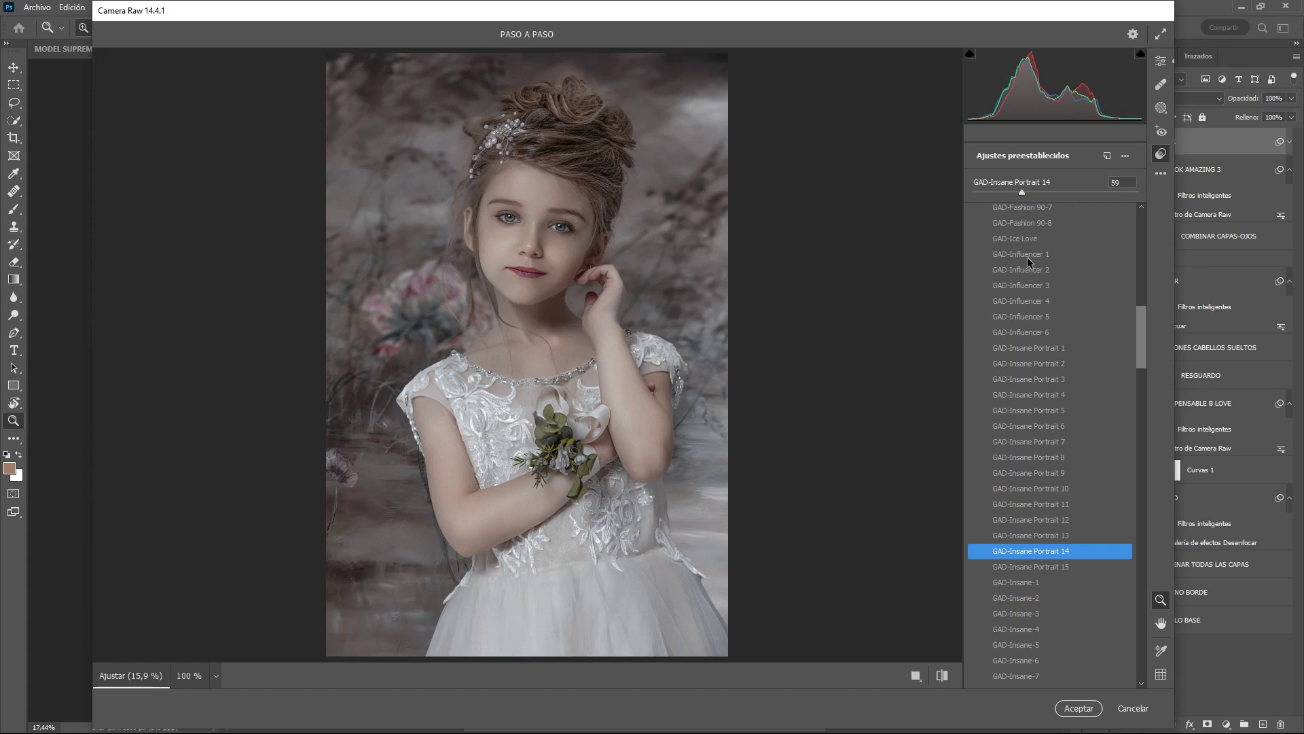
{"action": "left_click", "coordinate": [1079, 708]}
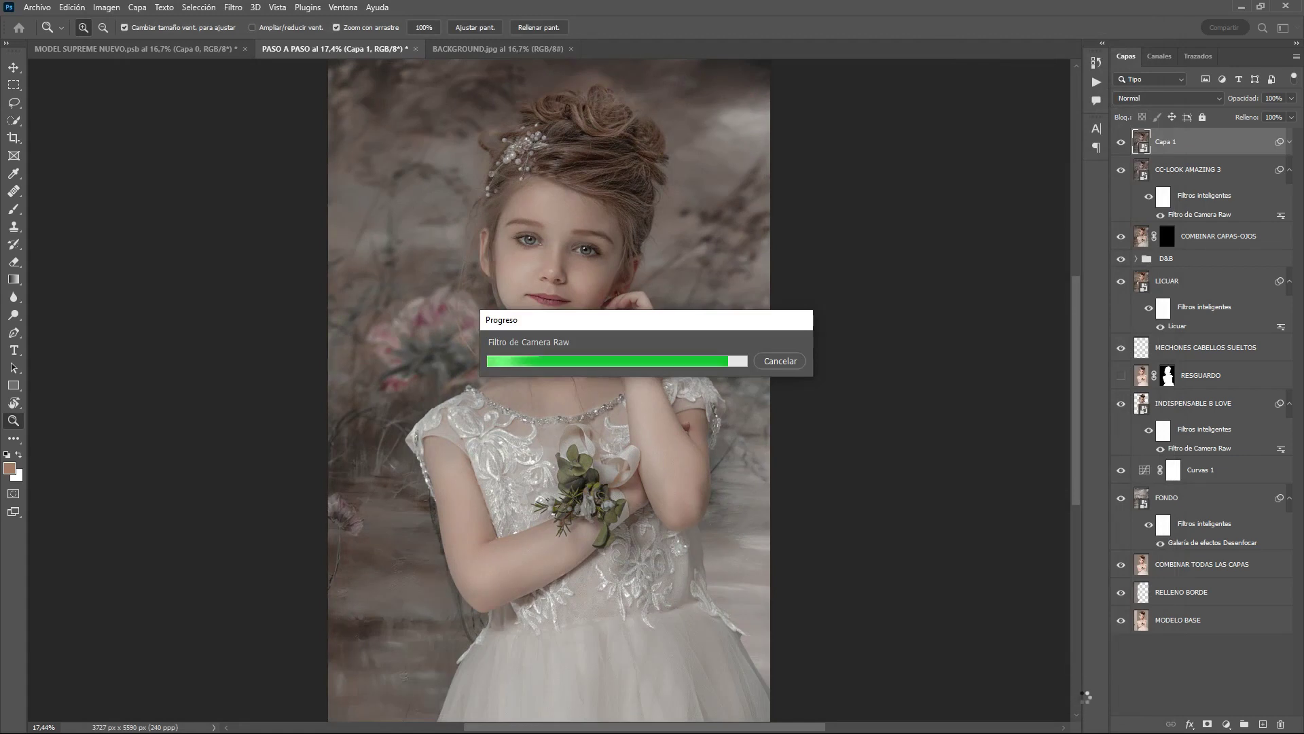
Step: Toggle the filtered layer's visibility to compare the portrait before and after the Insane Portrait look
{"action": "left_click", "coordinate": [1122, 142]}
{"action": "left_click", "coordinate": [1123, 143]}
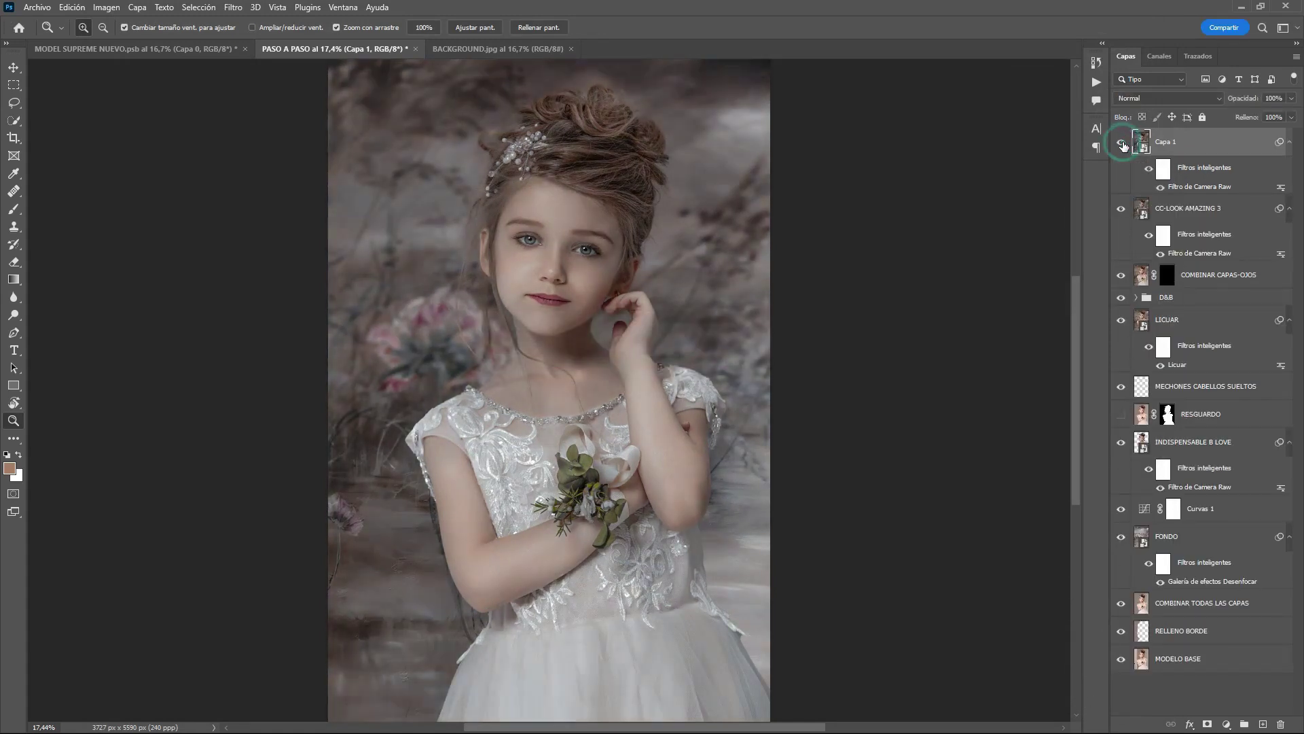
{"action": "left_click", "coordinate": [1122, 143]}
{"action": "left_click", "coordinate": [1123, 142]}
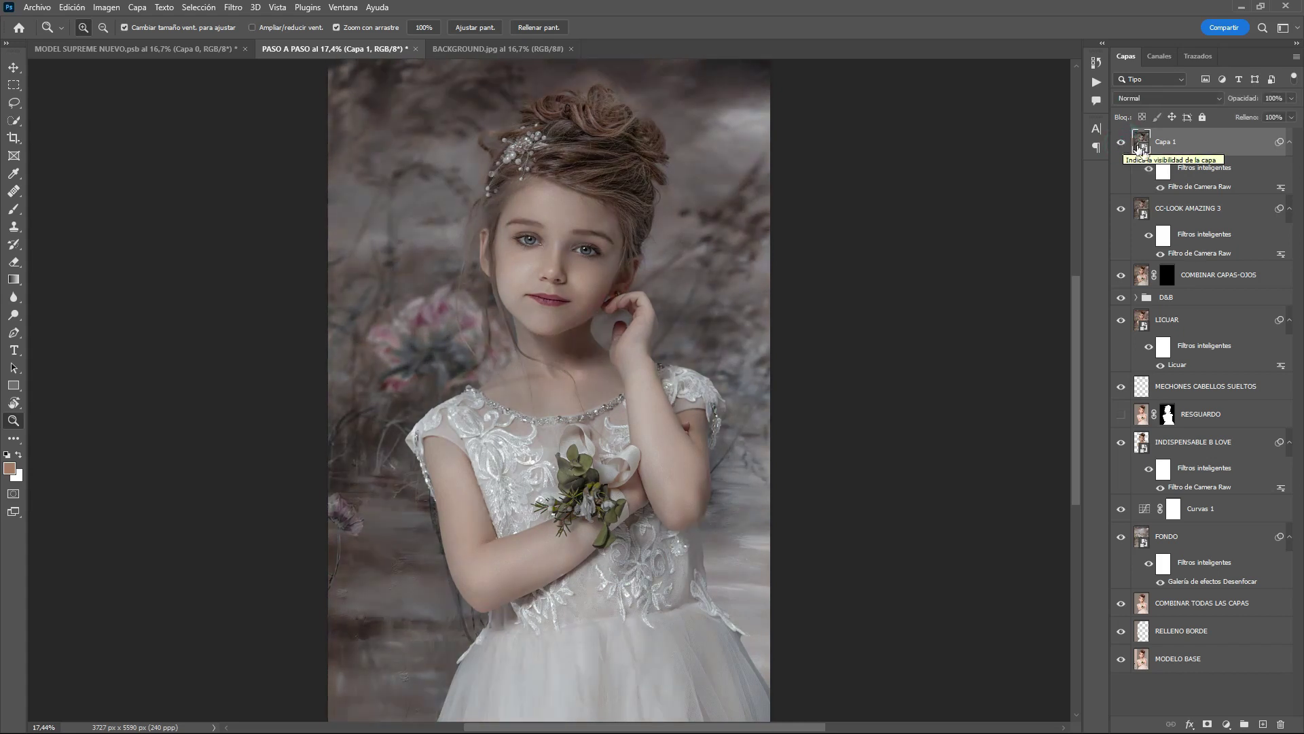
Step: Rename the layer INSANE PORTRAIT 14 and stamp a merged copy of visible layers on top
{"action": "double_click", "coordinate": [1164, 142]}
{"action": "key", "text": "BackSpace"}
{"action": "type", "text": "INSANE PORTRAIT 14"}
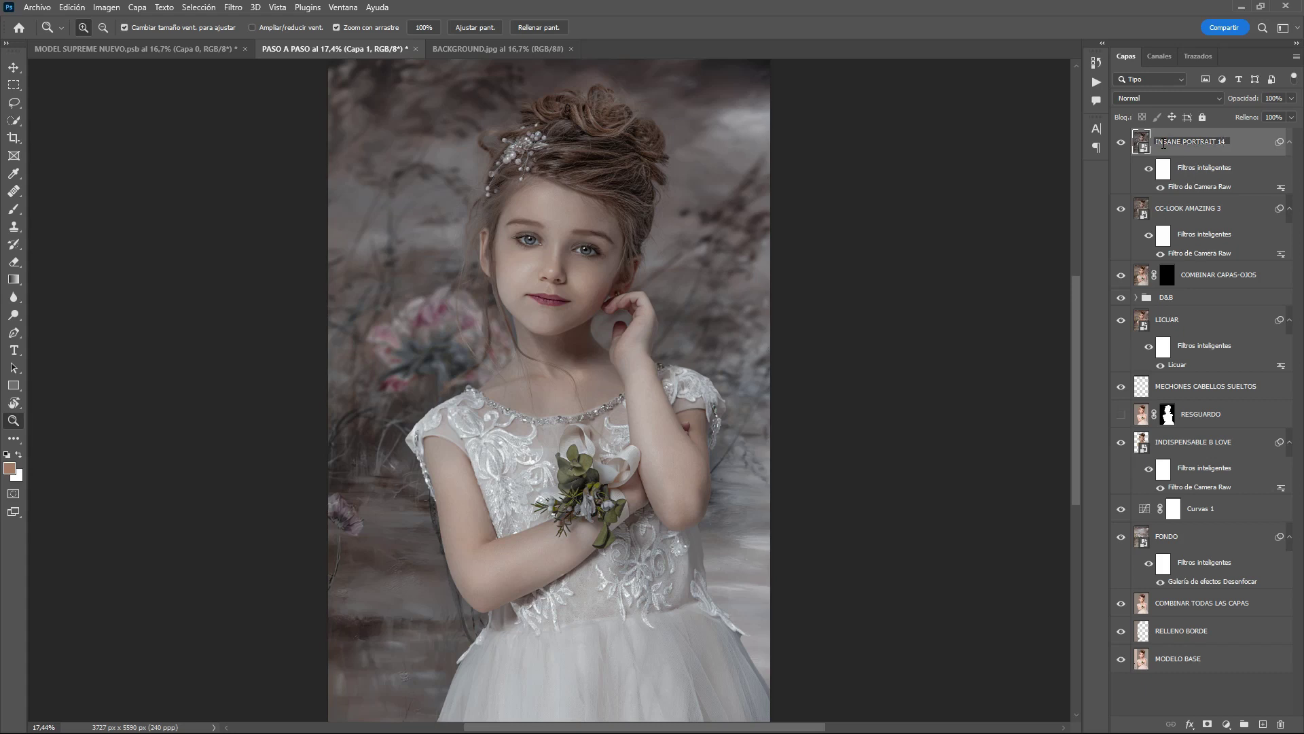
{"action": "key", "text": "Return"}
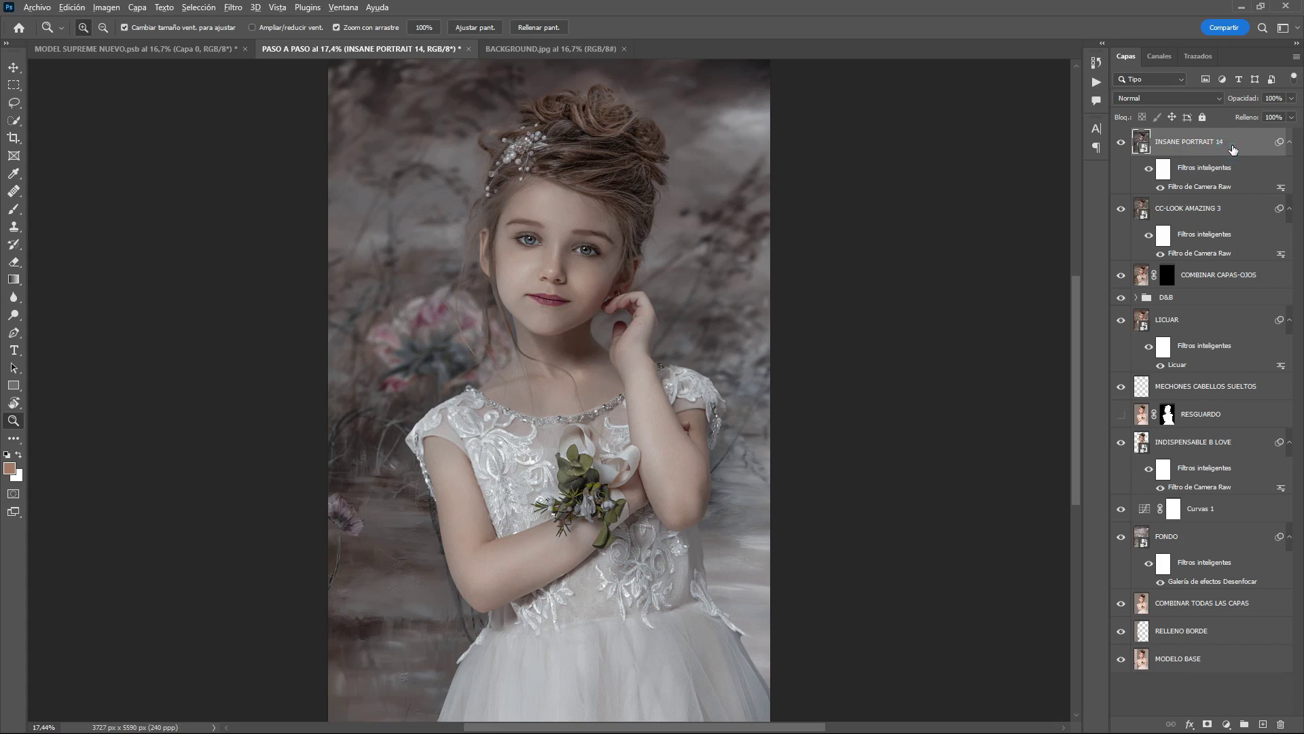
{"action": "key", "text": "ctrl+alt+shift+e"}
Step: Convert the merged top layer into a smart object and bring up the Camera Raw filter on it
{"action": "right_click", "coordinate": [1232, 145]}
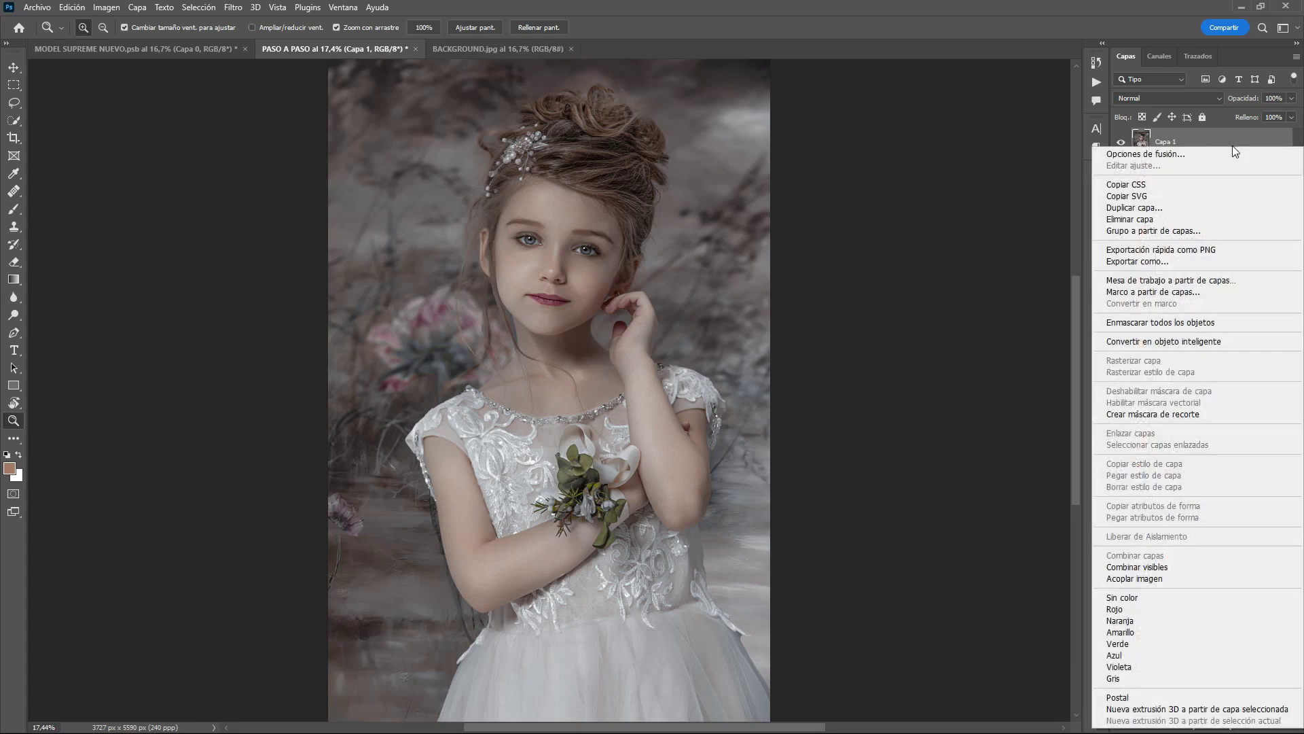
{"action": "left_click", "coordinate": [1160, 341]}
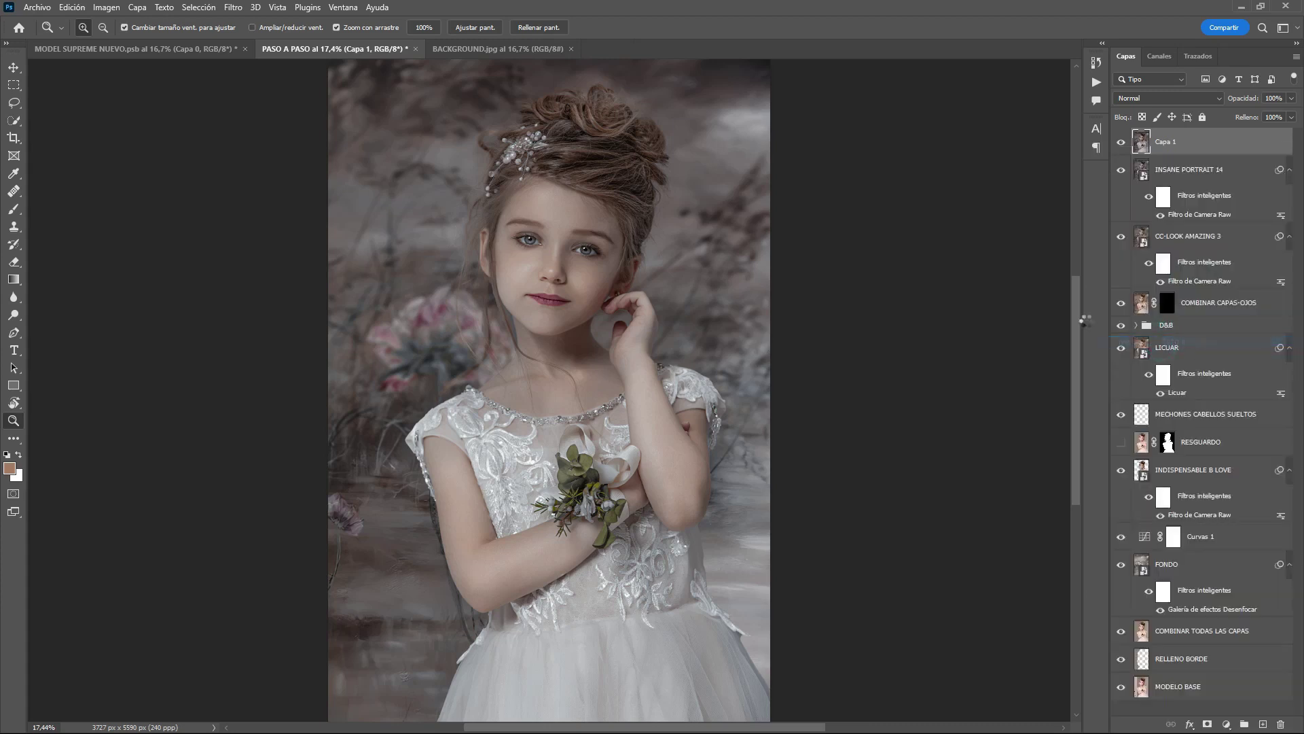
{"action": "left_click", "coordinate": [235, 8]}
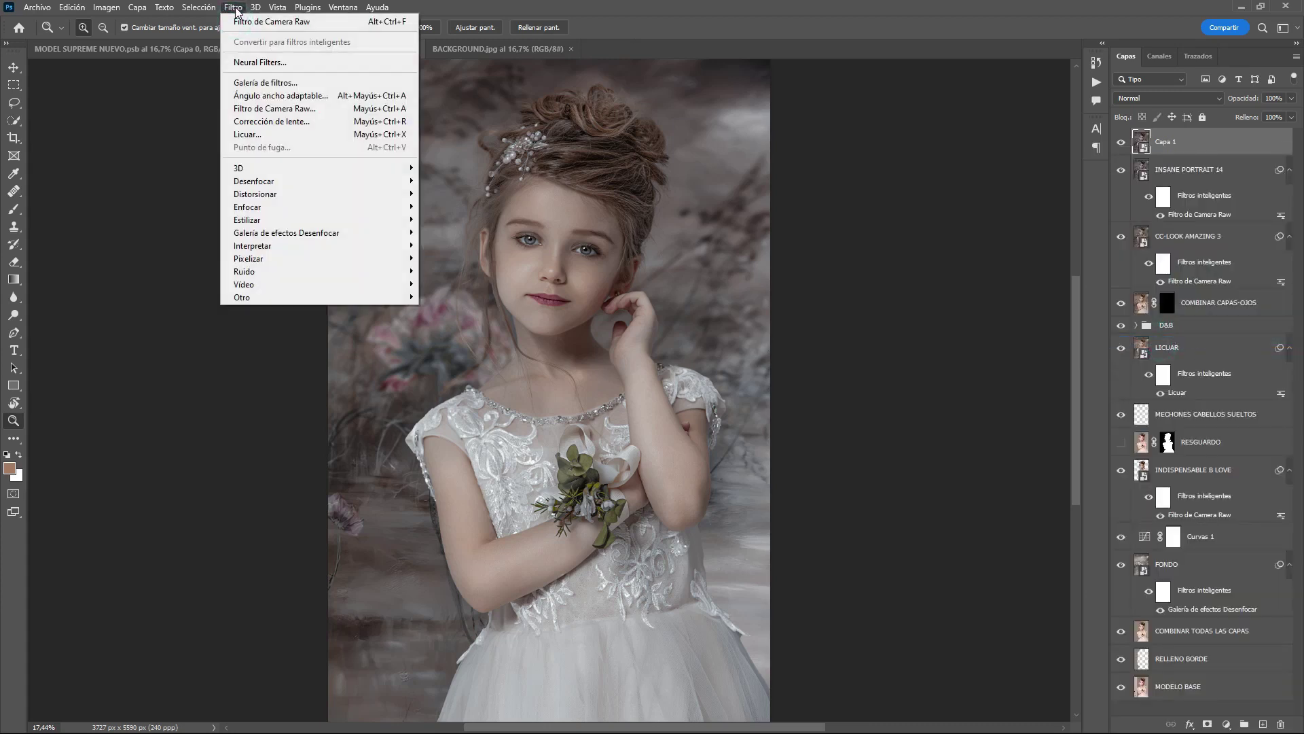
{"action": "left_click", "coordinate": [259, 109]}
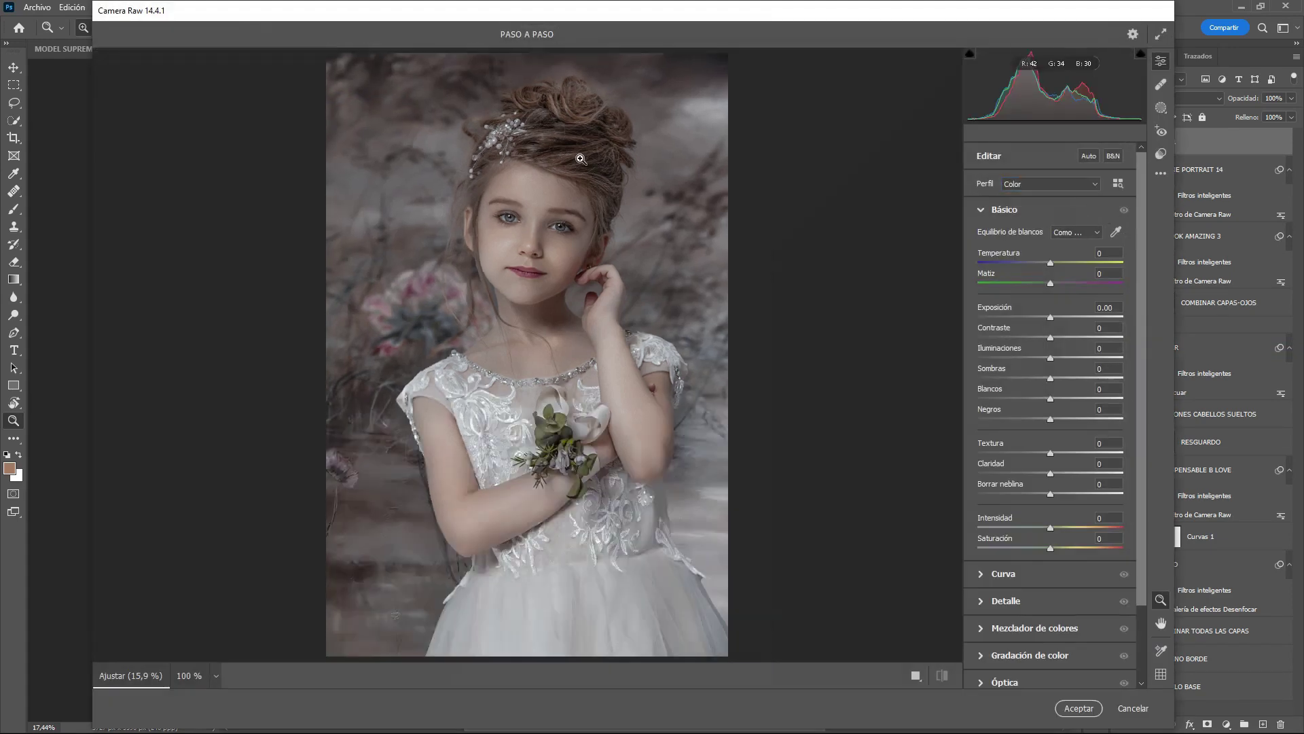
Step: Apply the GAD Indispensable Beauty Day preset in Camera Raw and accept the filter
{"action": "left_click", "coordinate": [1161, 153]}
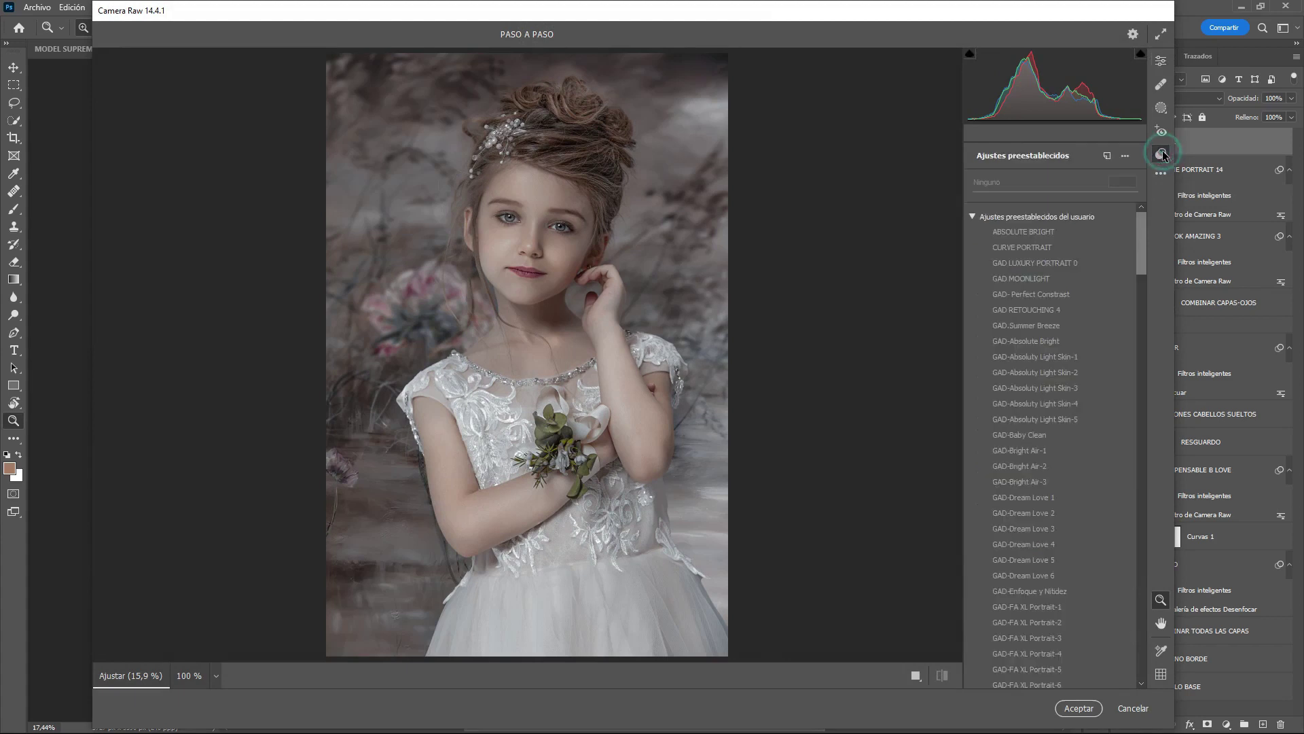
{"action": "left_click", "coordinate": [973, 218]}
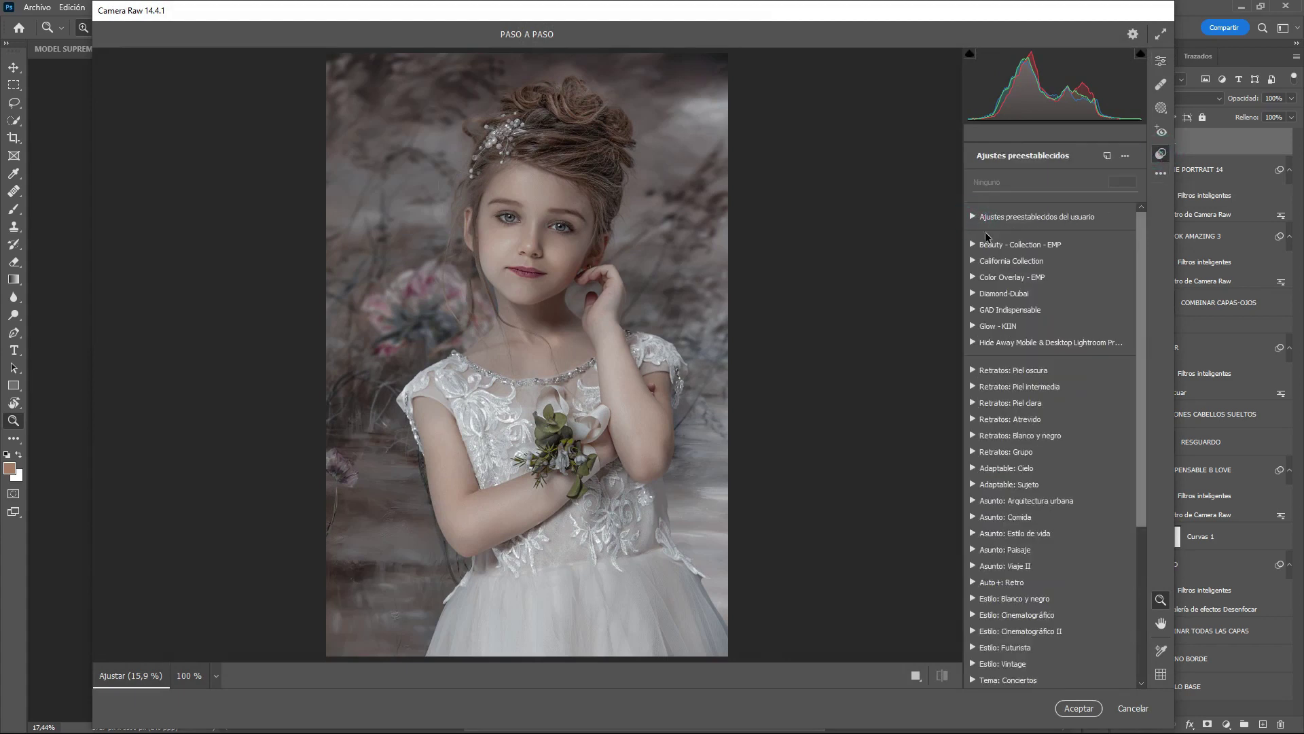
{"action": "left_click", "coordinate": [973, 310]}
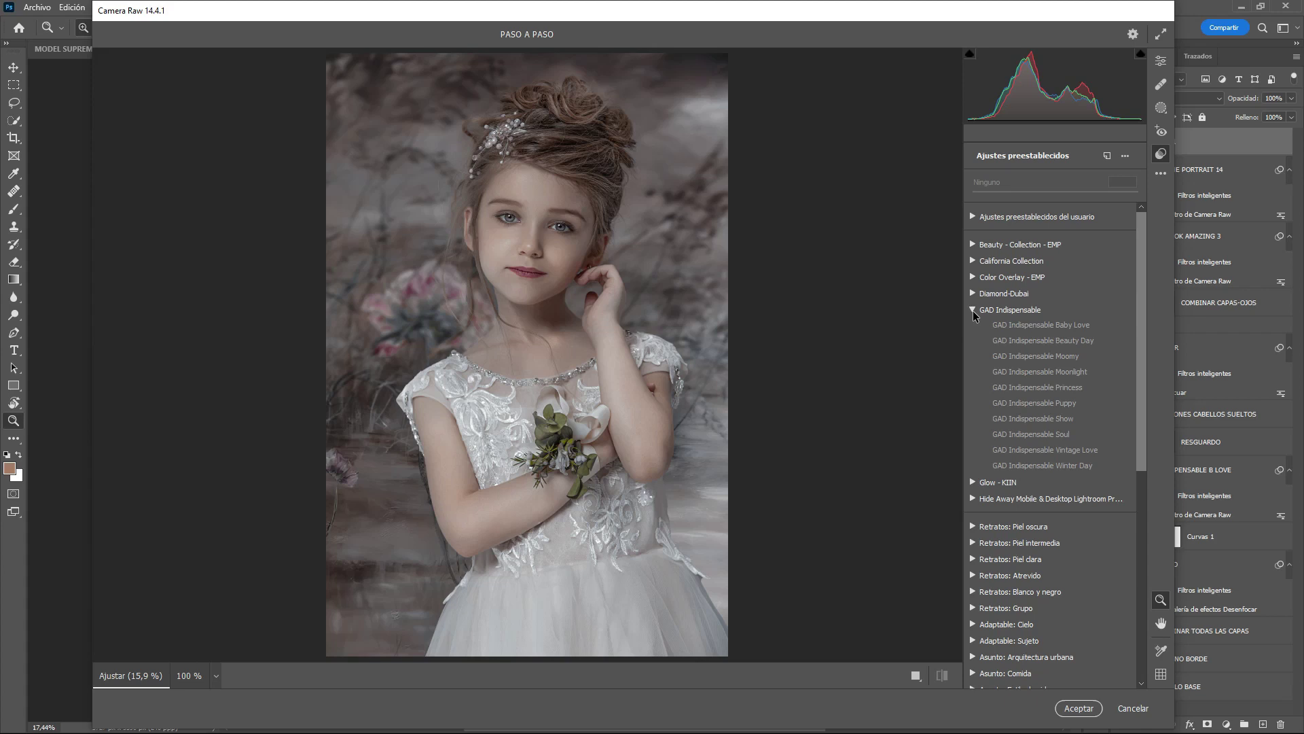
{"action": "left_click", "coordinate": [974, 218]}
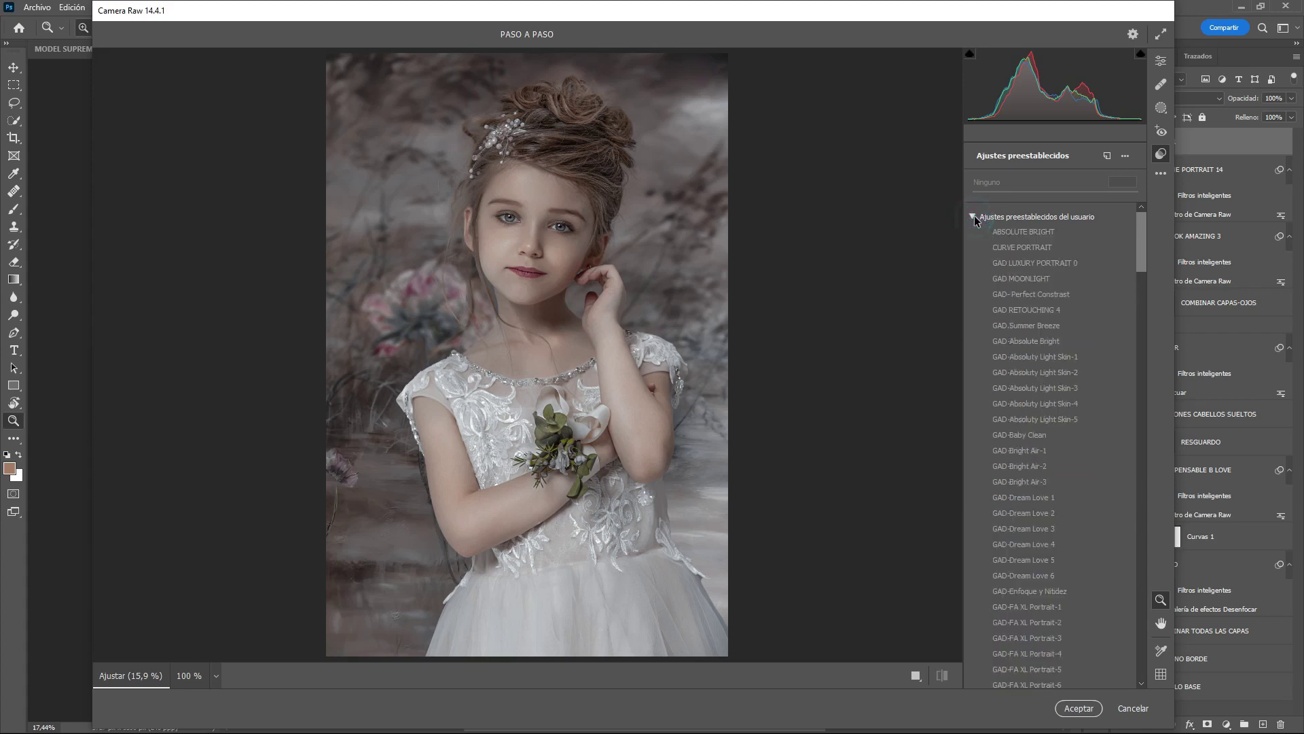
{"action": "mouse_move", "coordinate": [1145, 238]}
{"action": "left_mouse_down"}
{"action": "mouse_move", "coordinate": [1150, 260]}
{"action": "mouse_move", "coordinate": [1150, 232]}
{"action": "left_mouse_up"}
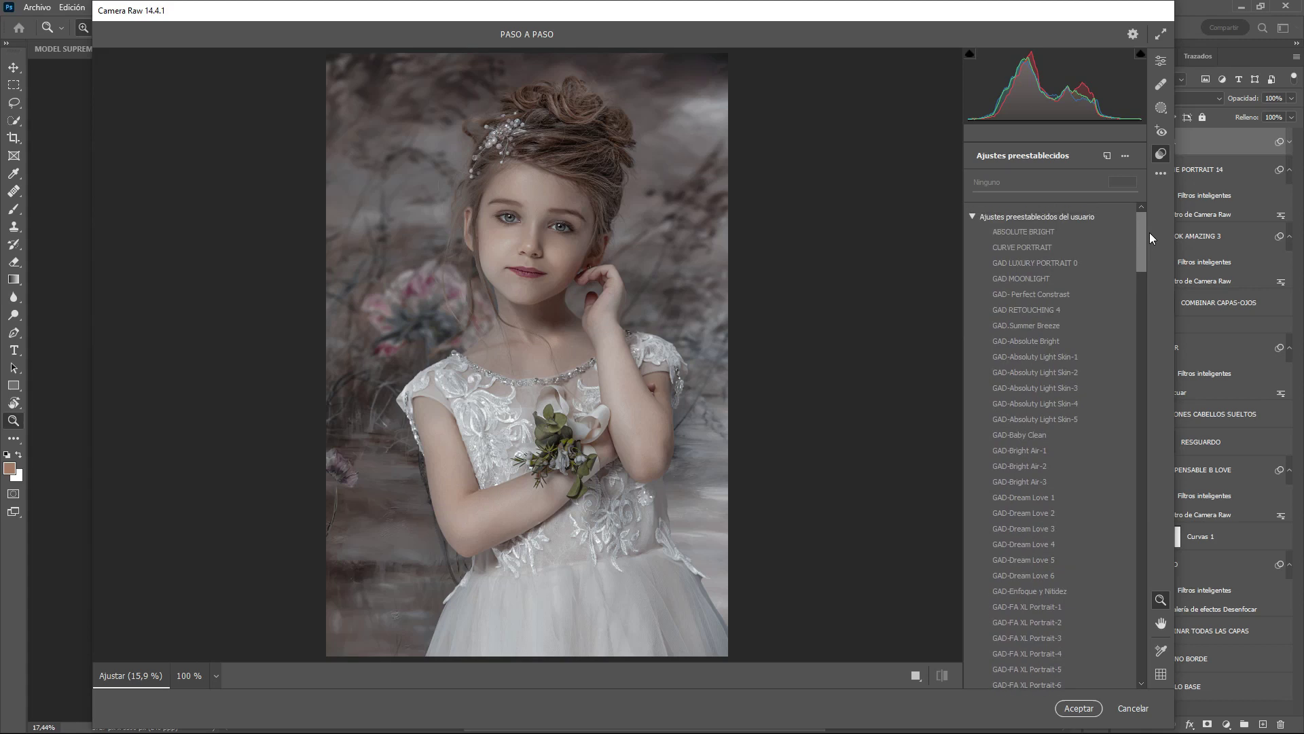
{"action": "mouse_move", "coordinate": [1151, 233]}
{"action": "left_mouse_down"}
{"action": "mouse_move", "coordinate": [1159, 328]}
{"action": "mouse_move", "coordinate": [1131, 525]}
{"action": "mouse_move", "coordinate": [1136, 221]}
{"action": "left_mouse_up"}
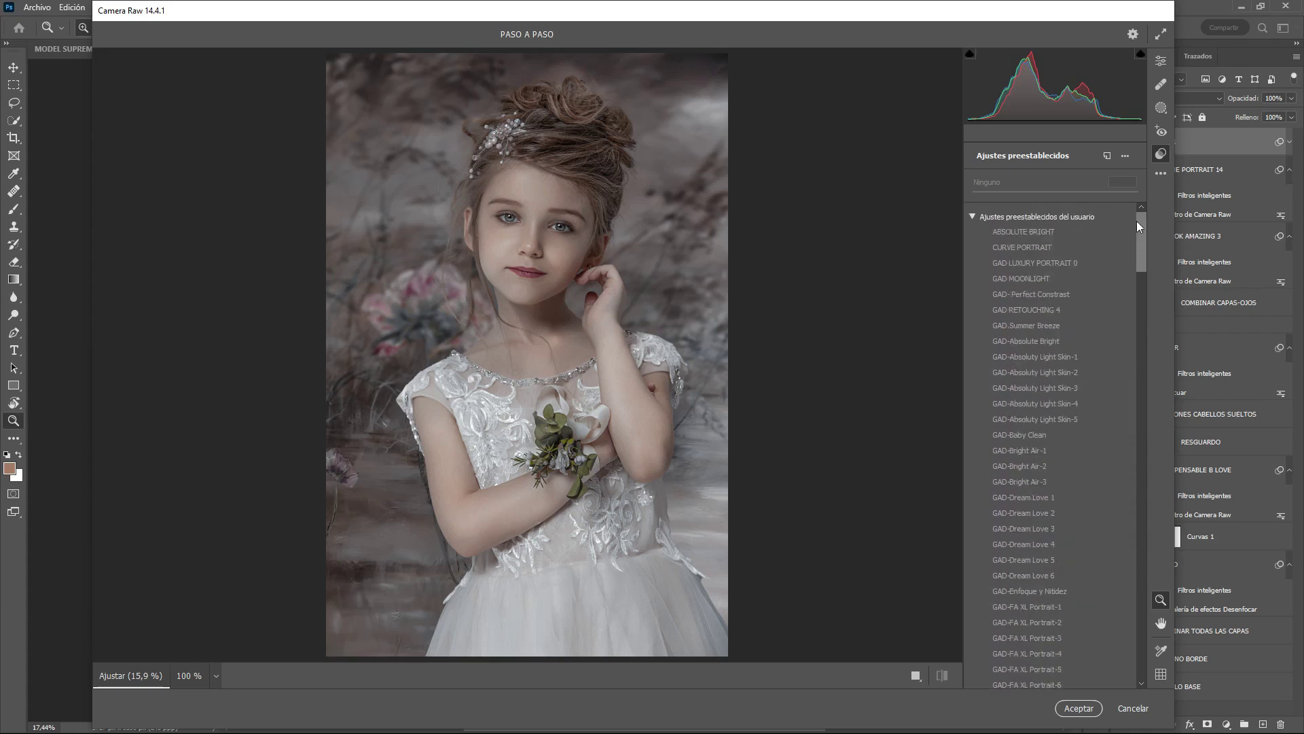
{"action": "left_click", "coordinate": [972, 217]}
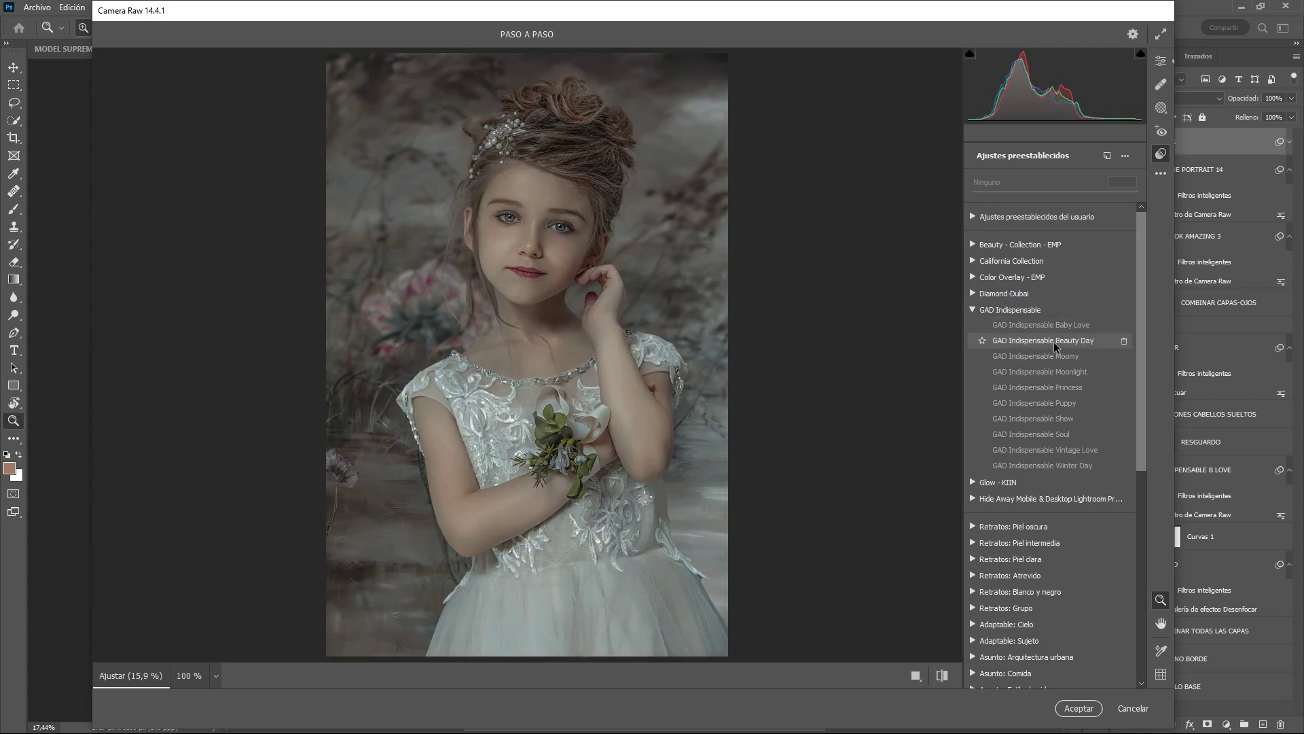
{"action": "left_click", "coordinate": [1010, 346]}
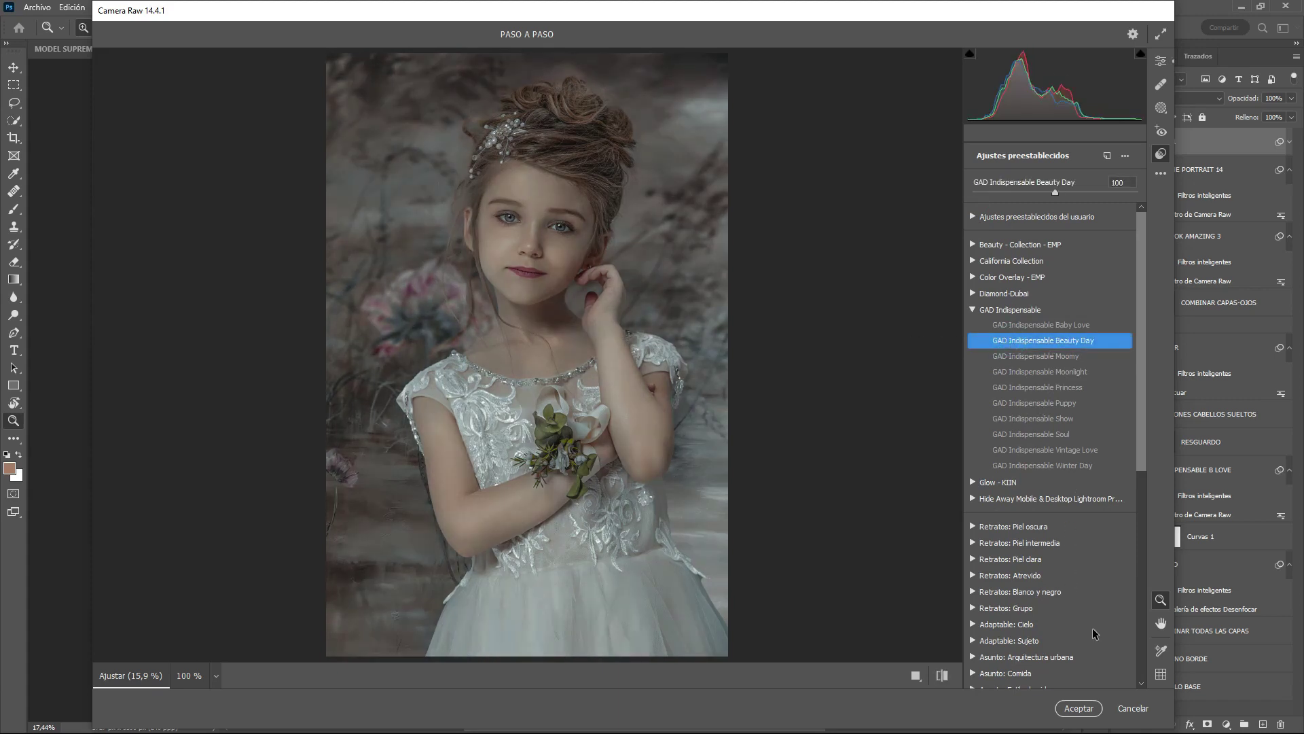
{"action": "left_click", "coordinate": [1080, 708]}
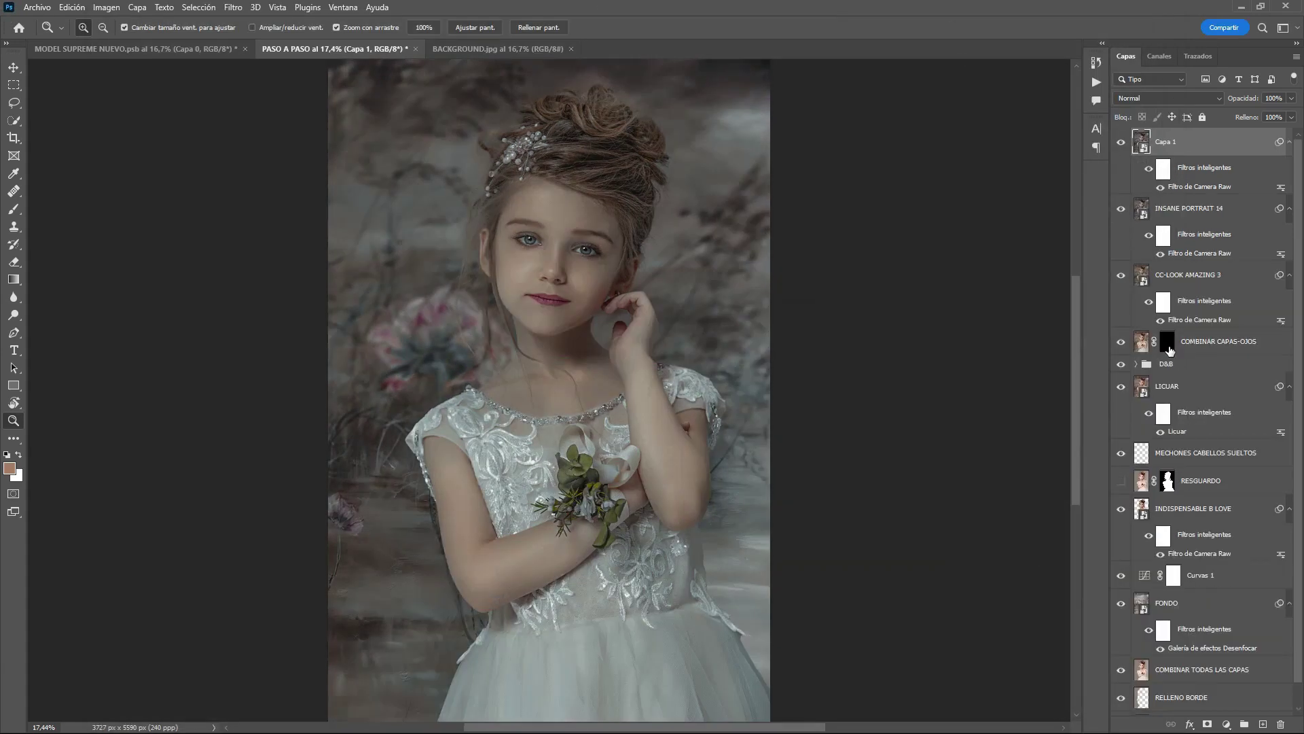
Step: Rename the Beauty Day filter layer to BEAUT D
{"action": "left_click", "coordinate": [1168, 144]}
{"action": "double_click", "coordinate": [1166, 142]}
{"action": "type", "text": "UT"}
{"action": "key", "text": "Return"}
{"action": "left_click", "coordinate": [1172, 146]}
{"action": "double_click", "coordinate": [1179, 140]}
{"action": "left_click", "coordinate": [1250, 146]}
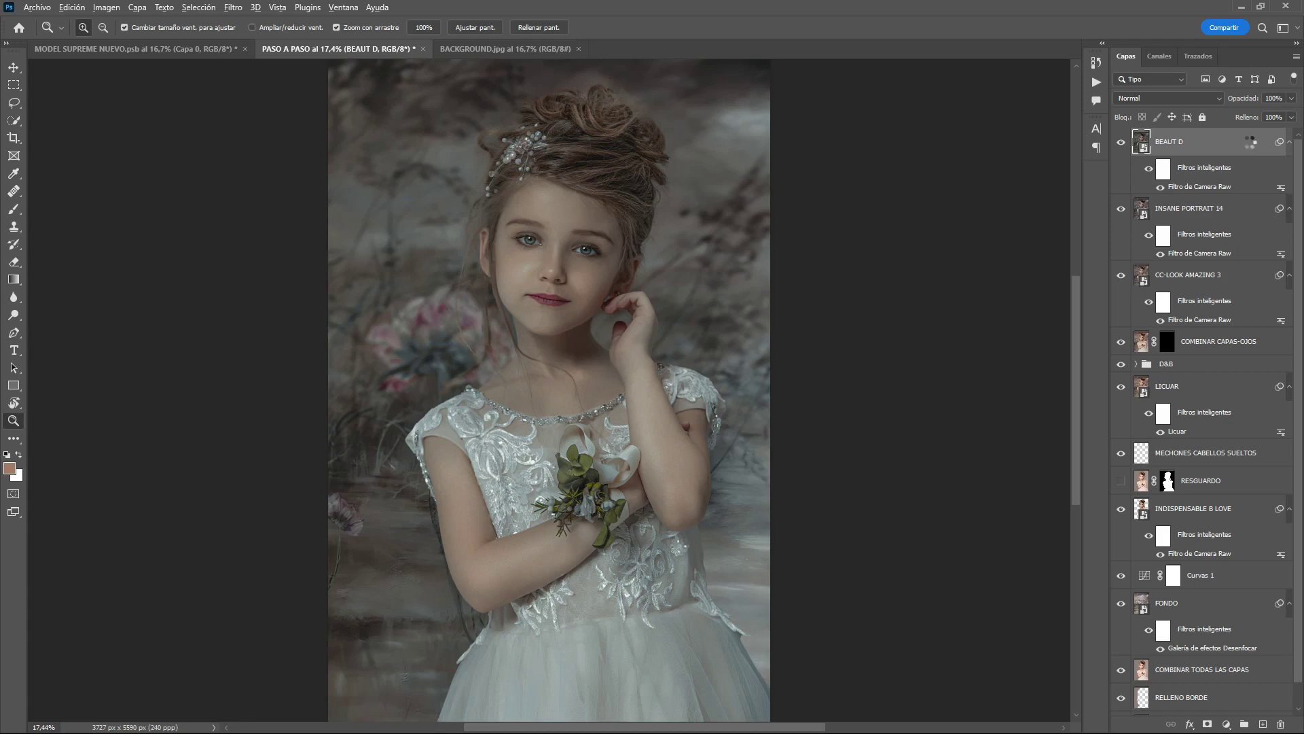
Step: Stamp a new merged copy on top and convert it into a smart object
{"action": "key", "text": "ctrl+shift+alt+e"}
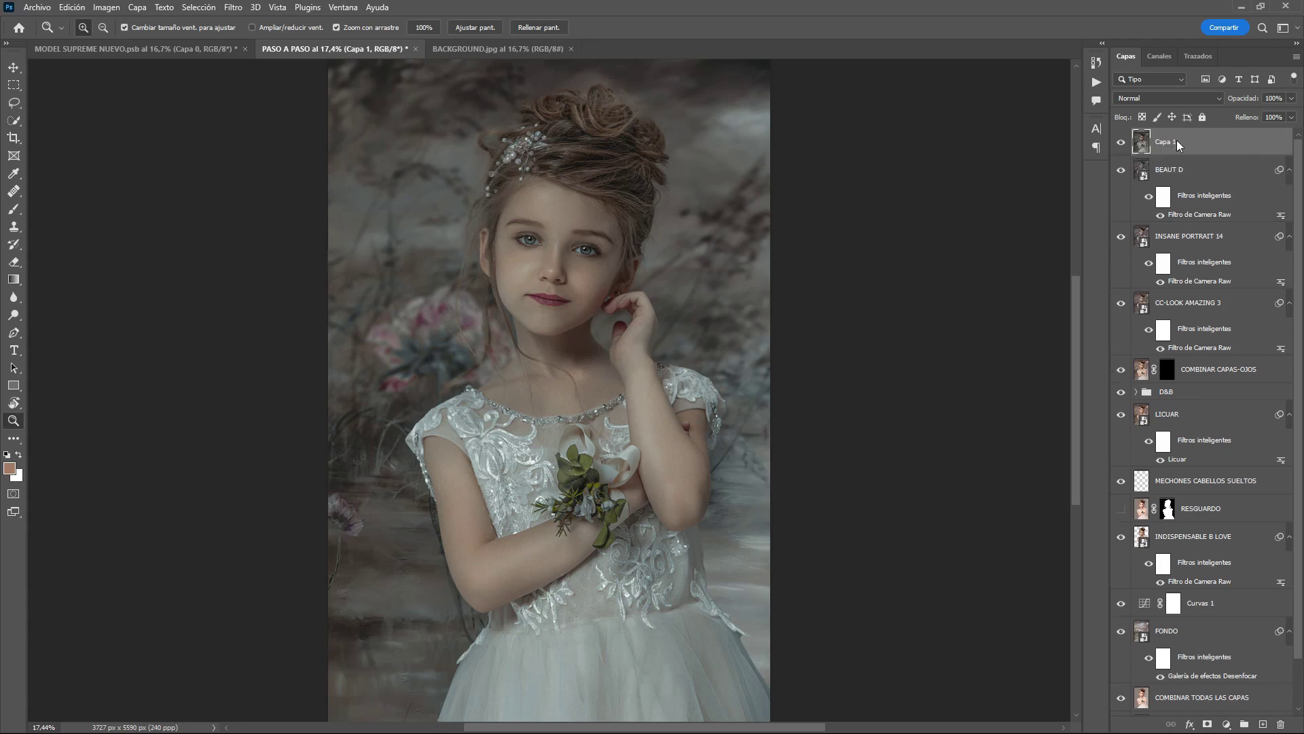
{"action": "right_click", "coordinate": [1177, 140]}
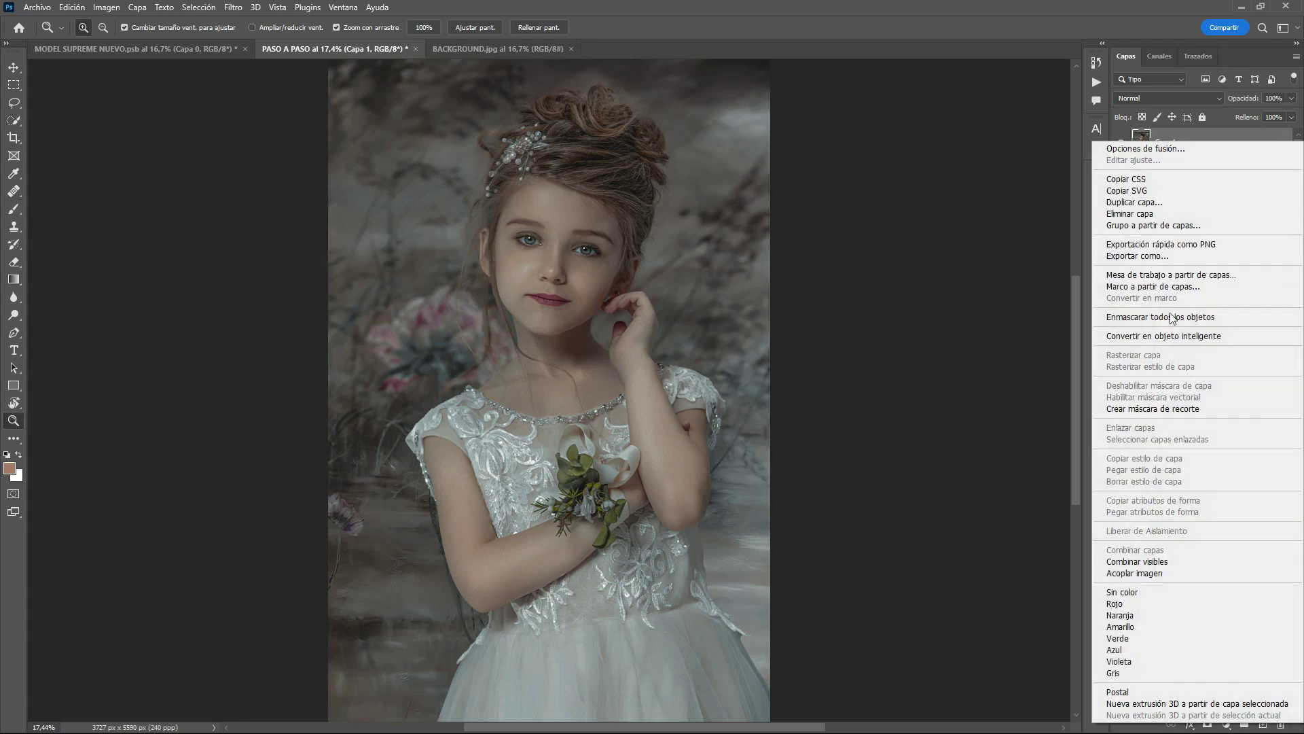
{"action": "left_click", "coordinate": [1168, 334]}
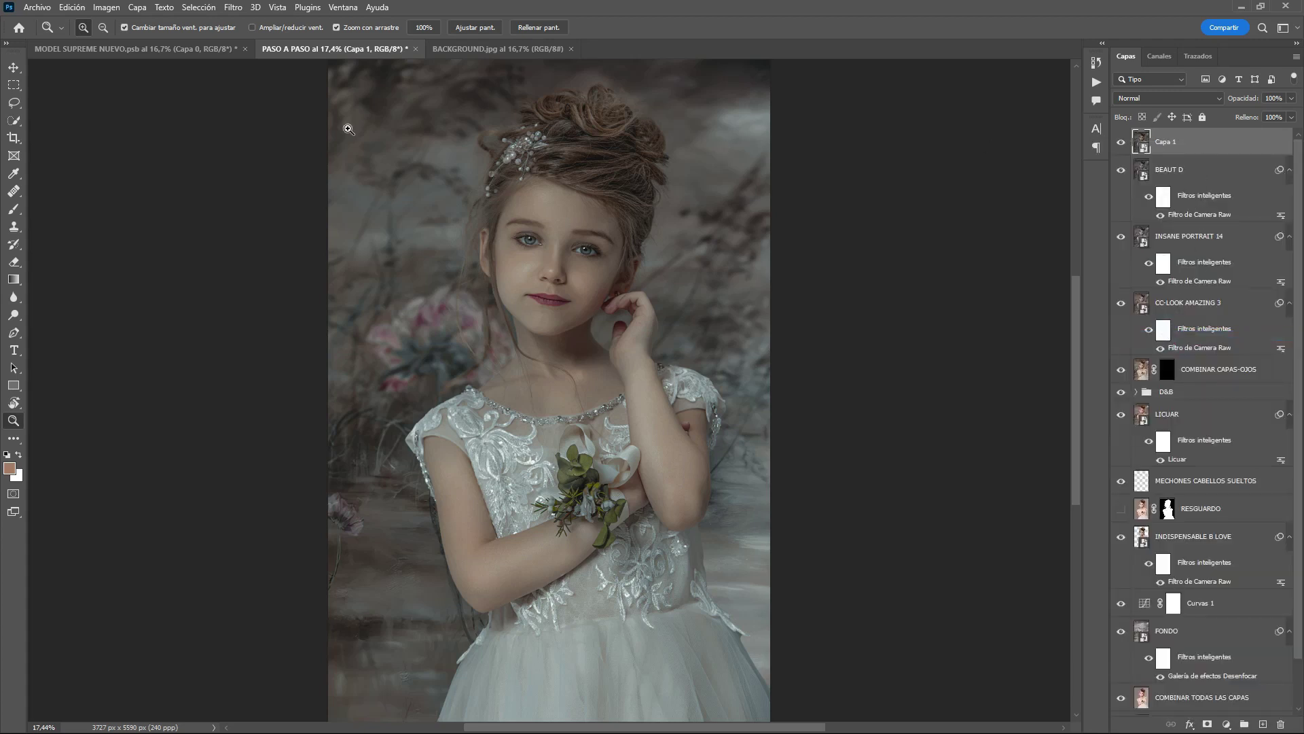
Step: Browse the Camera Raw user presets and apply GAD-Sweet Dream Baby 2 to the merged Capa 1 layer
{"action": "left_click", "coordinate": [233, 7]}
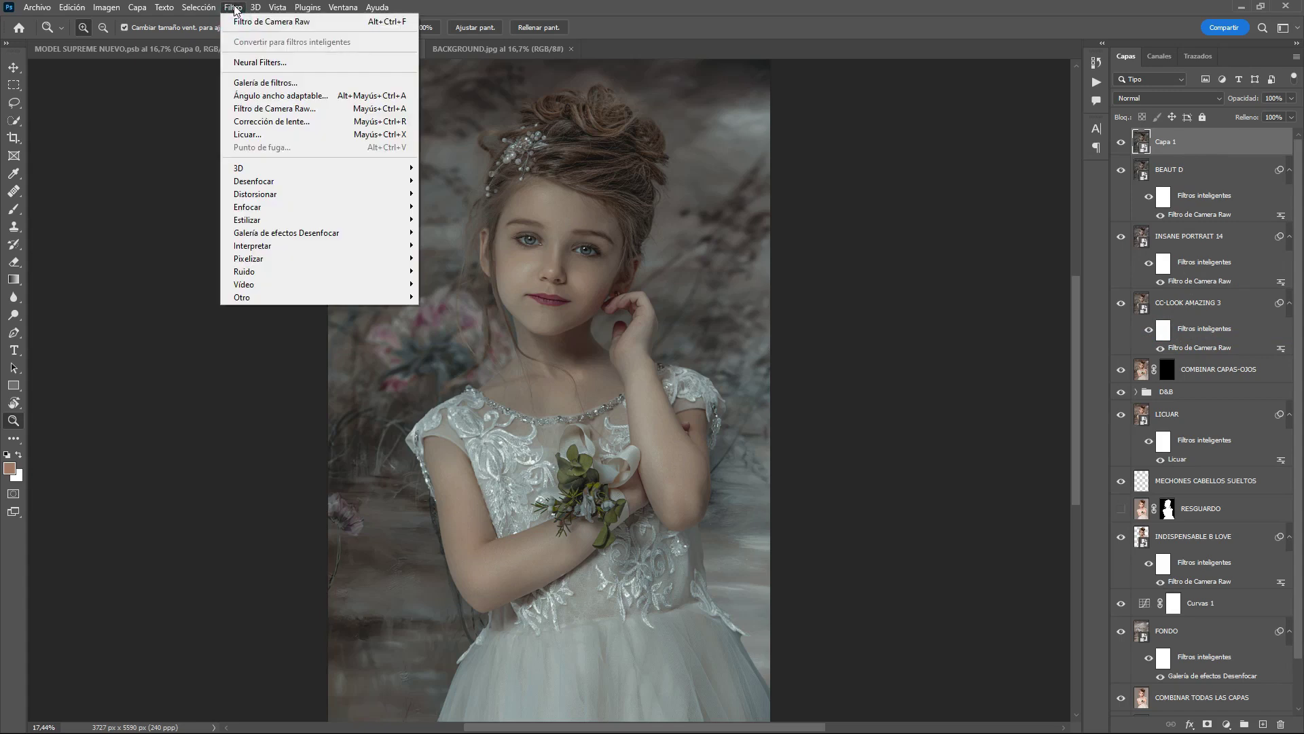
{"action": "left_click", "coordinate": [255, 109]}
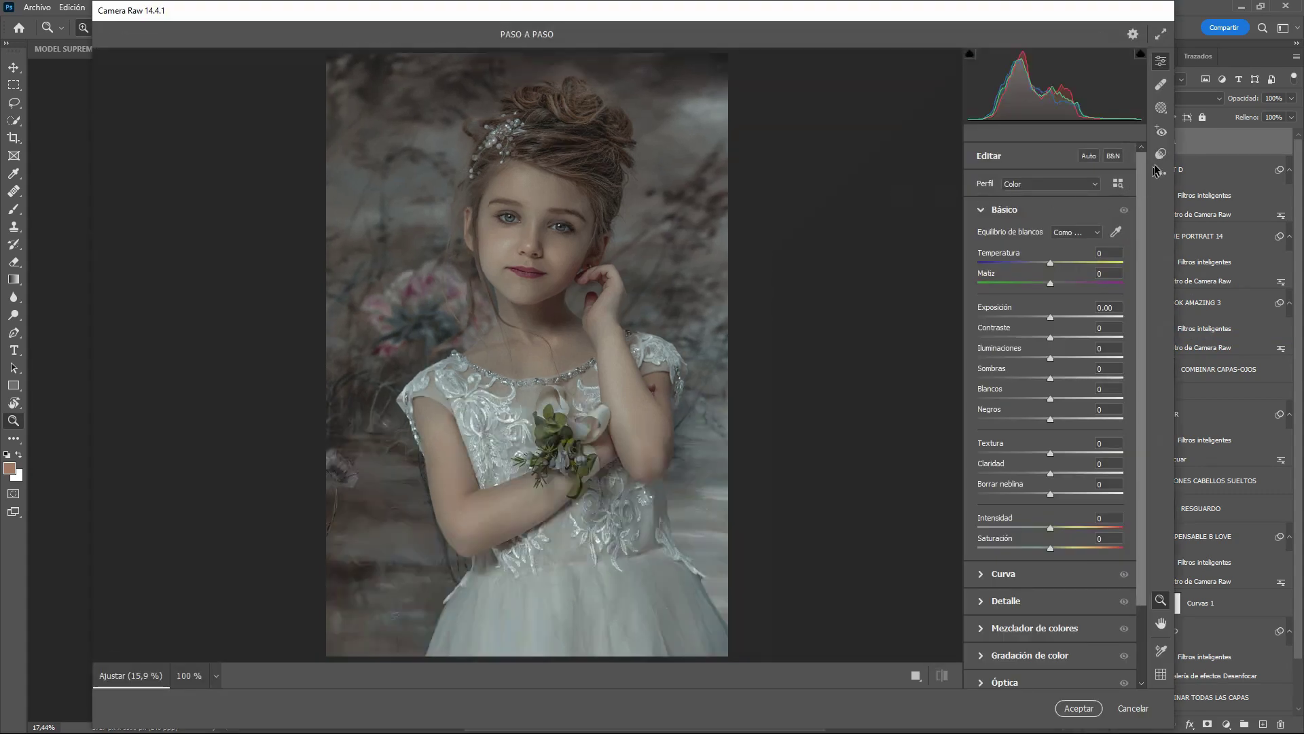
{"action": "left_click", "coordinate": [1160, 155]}
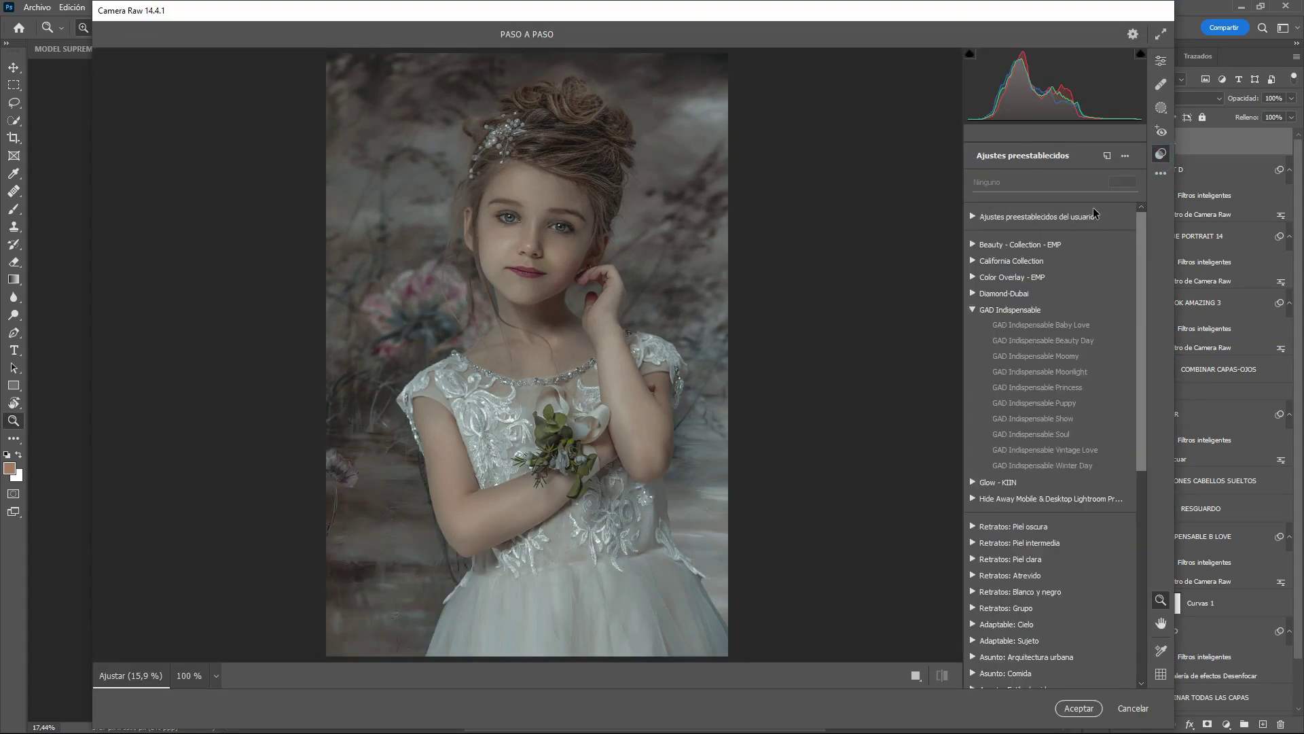
{"action": "left_click", "coordinate": [974, 217]}
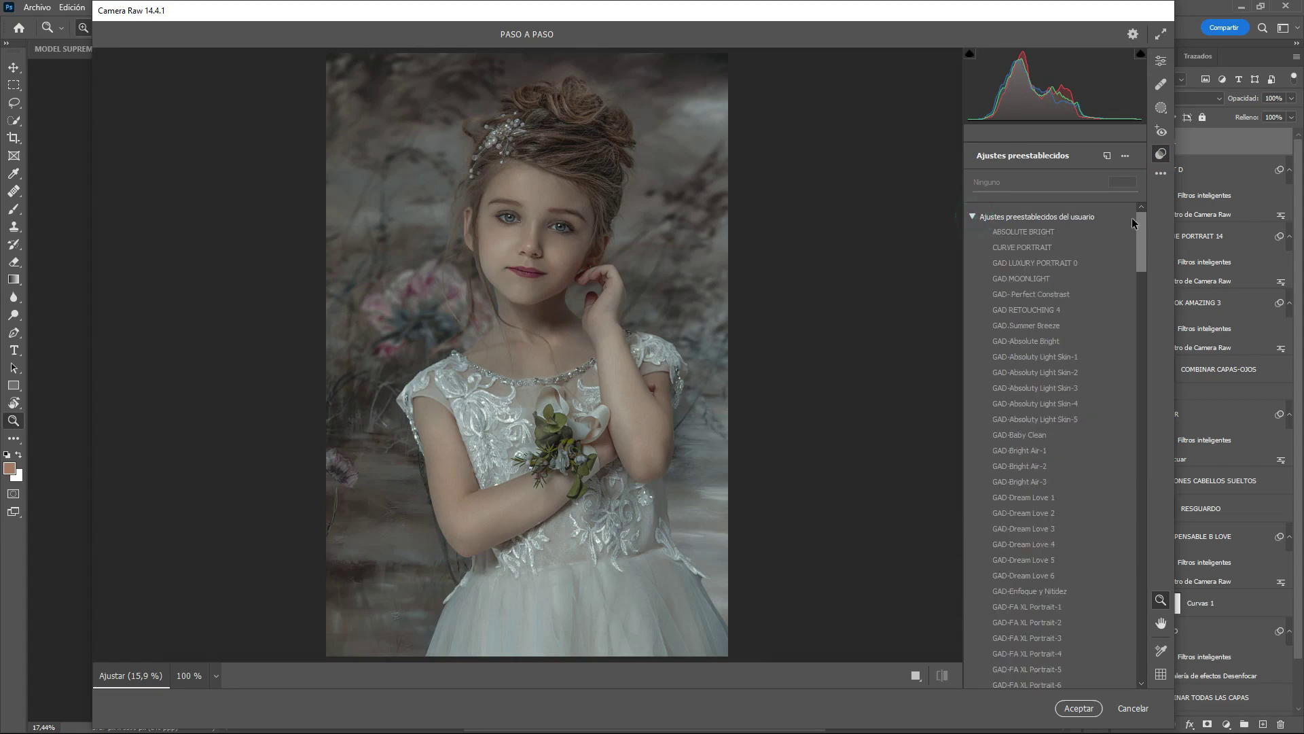
{"action": "mouse_move", "coordinate": [1143, 226]}
{"action": "left_mouse_down"}
{"action": "mouse_move", "coordinate": [1165, 432]}
{"action": "mouse_move", "coordinate": [1153, 208]}
{"action": "mouse_move", "coordinate": [1153, 238]}
{"action": "left_mouse_up"}
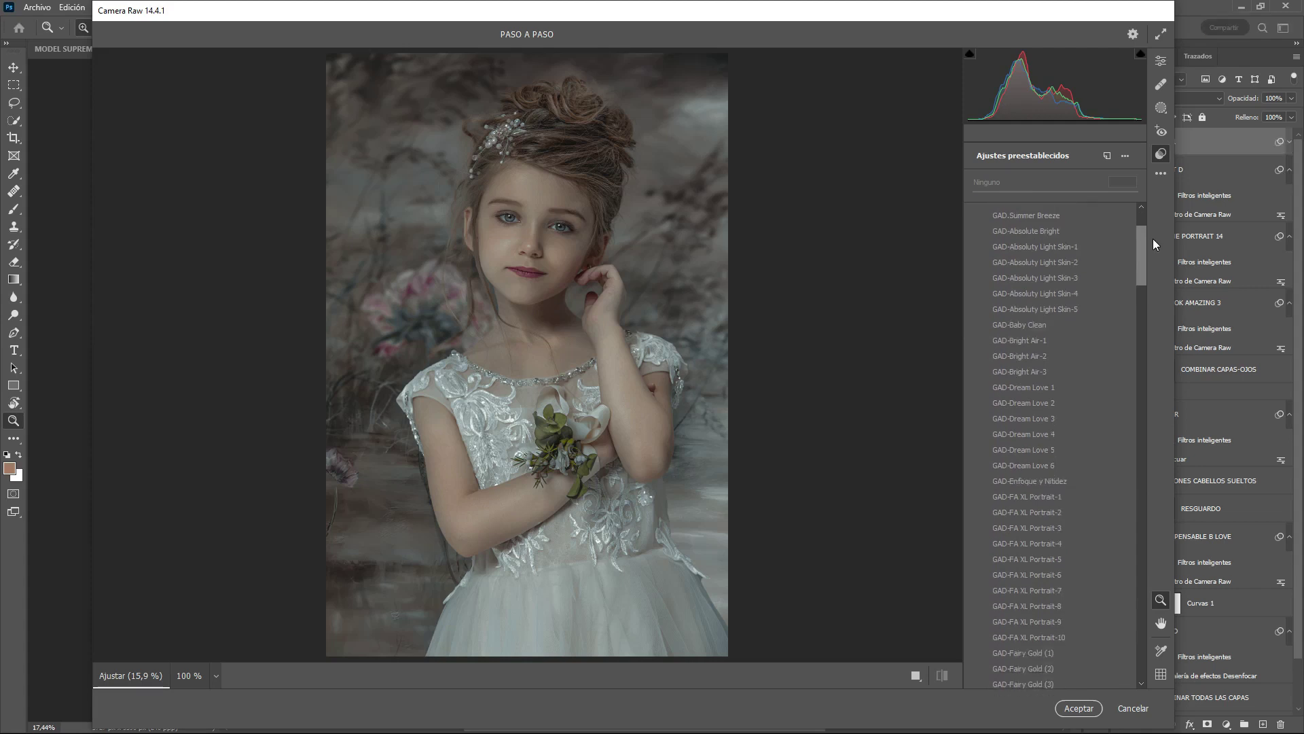
{"action": "left_click", "coordinate": [1039, 388]}
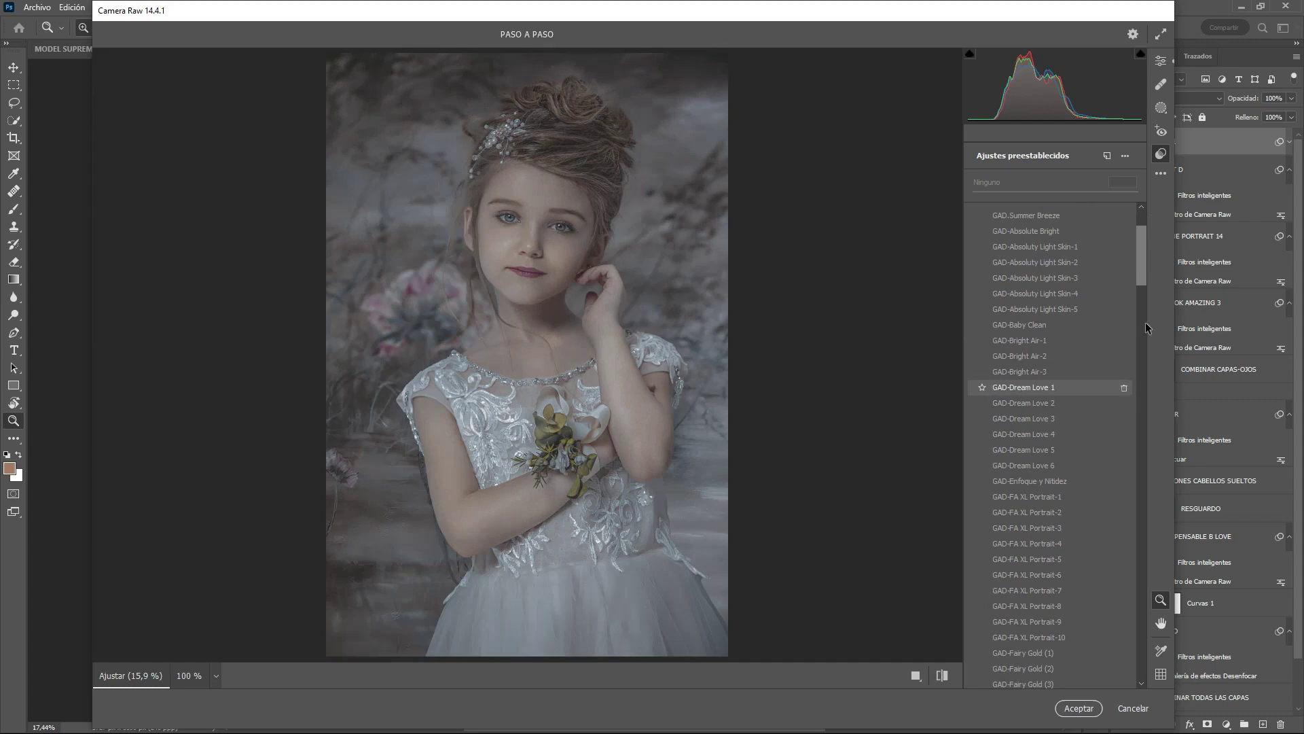
{"action": "left_click_drag", "start_coordinate": [1143, 264], "coordinate": [1159, 477]}
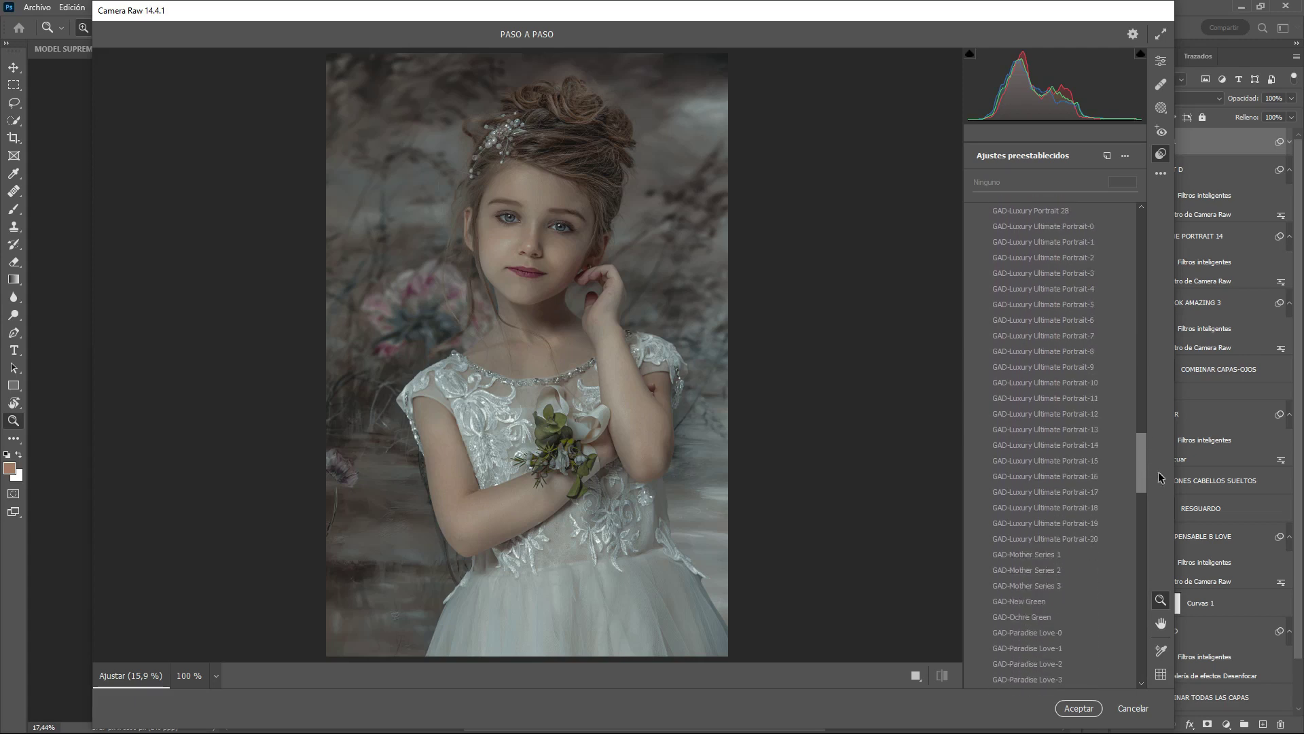
{"action": "left_click_drag", "start_coordinate": [1161, 478], "coordinate": [1158, 523]}
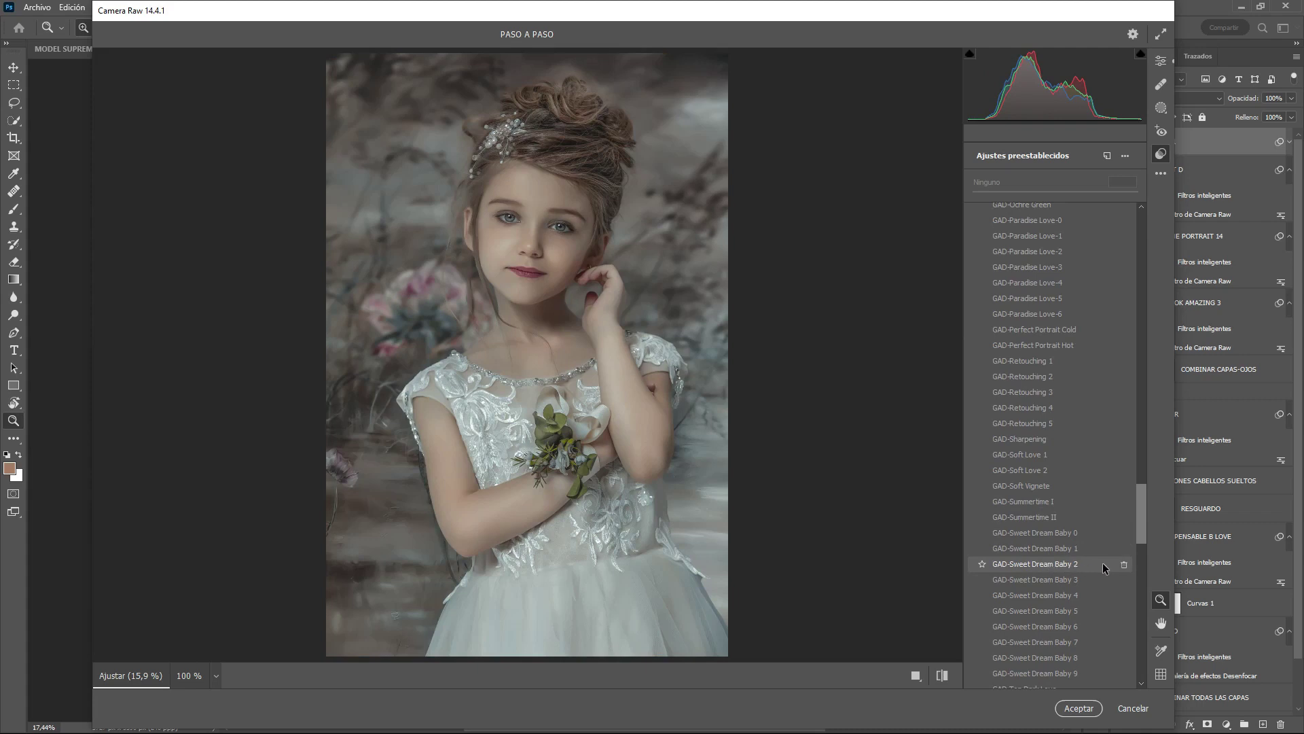
{"action": "left_click", "coordinate": [1030, 565]}
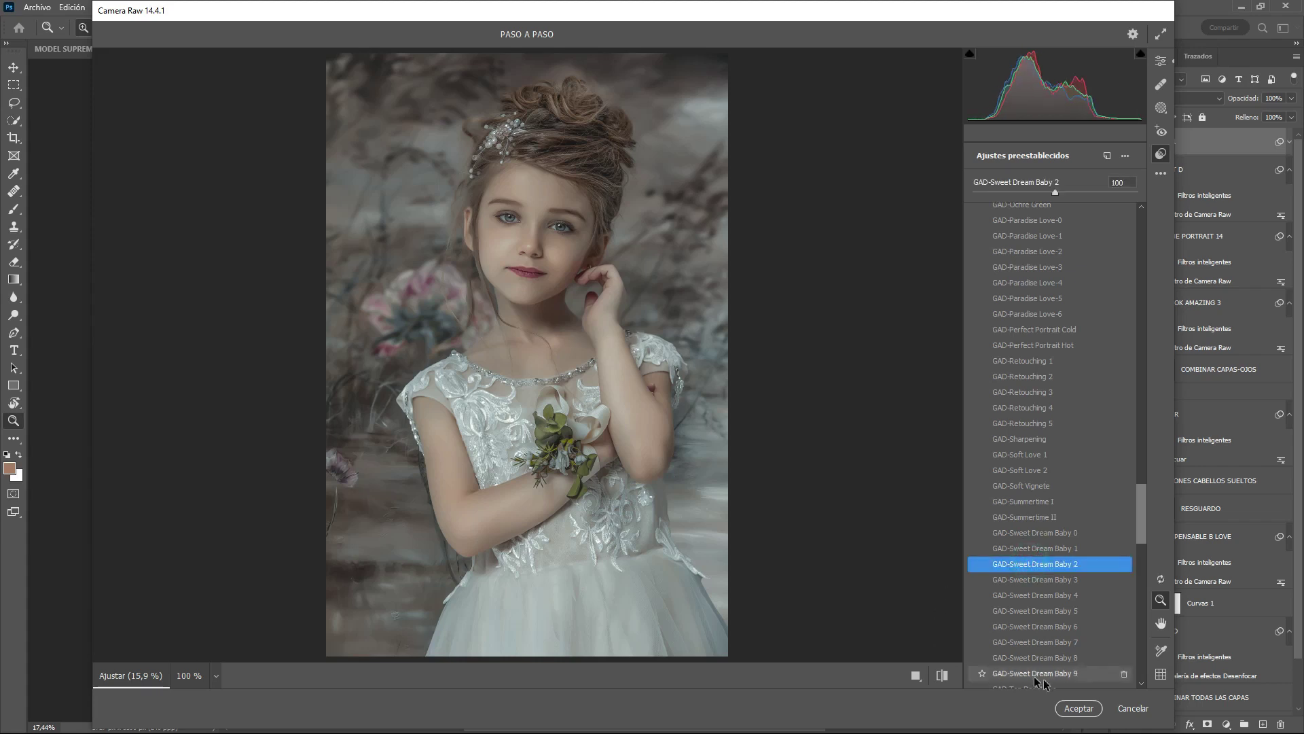
{"action": "left_click", "coordinate": [1085, 710]}
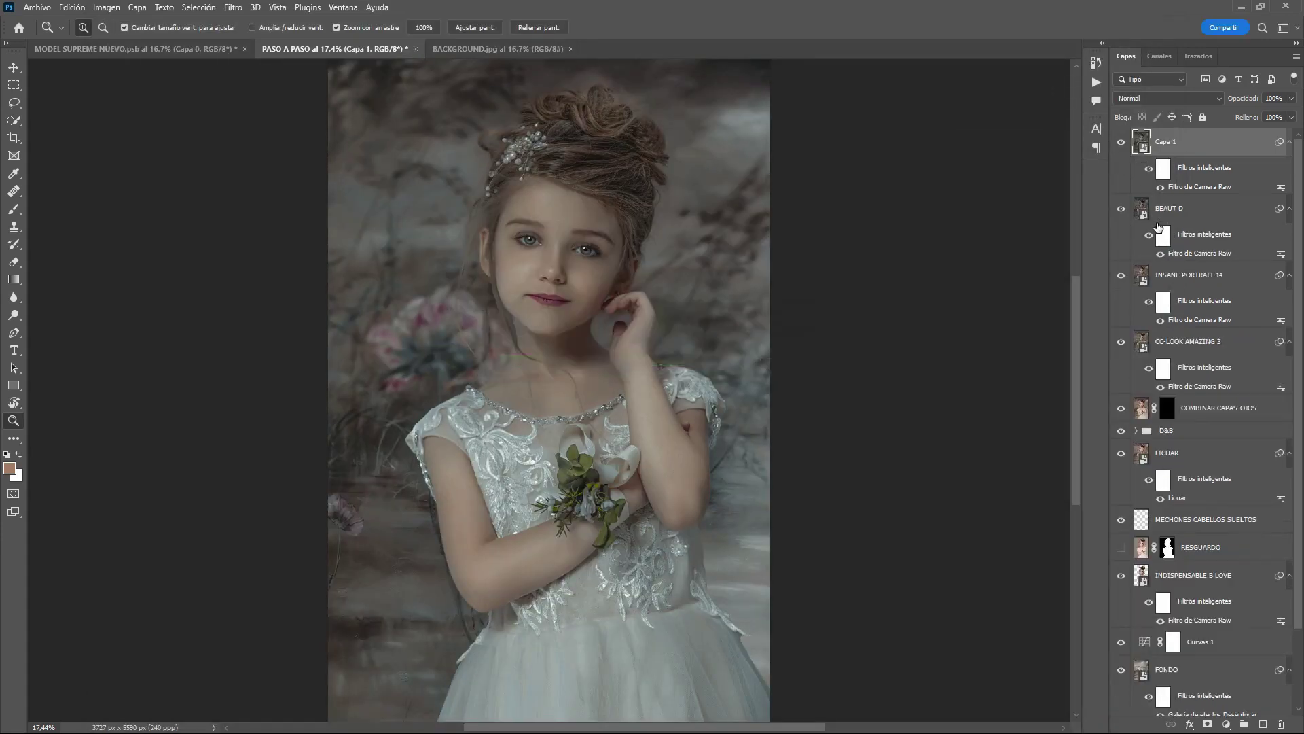
Step: Change the Capa 1 layer name to SWEET DREAM BAB 2
{"action": "double_click", "coordinate": [1164, 153]}
{"action": "type", "text": "SWEET DREAM BAB 2"}
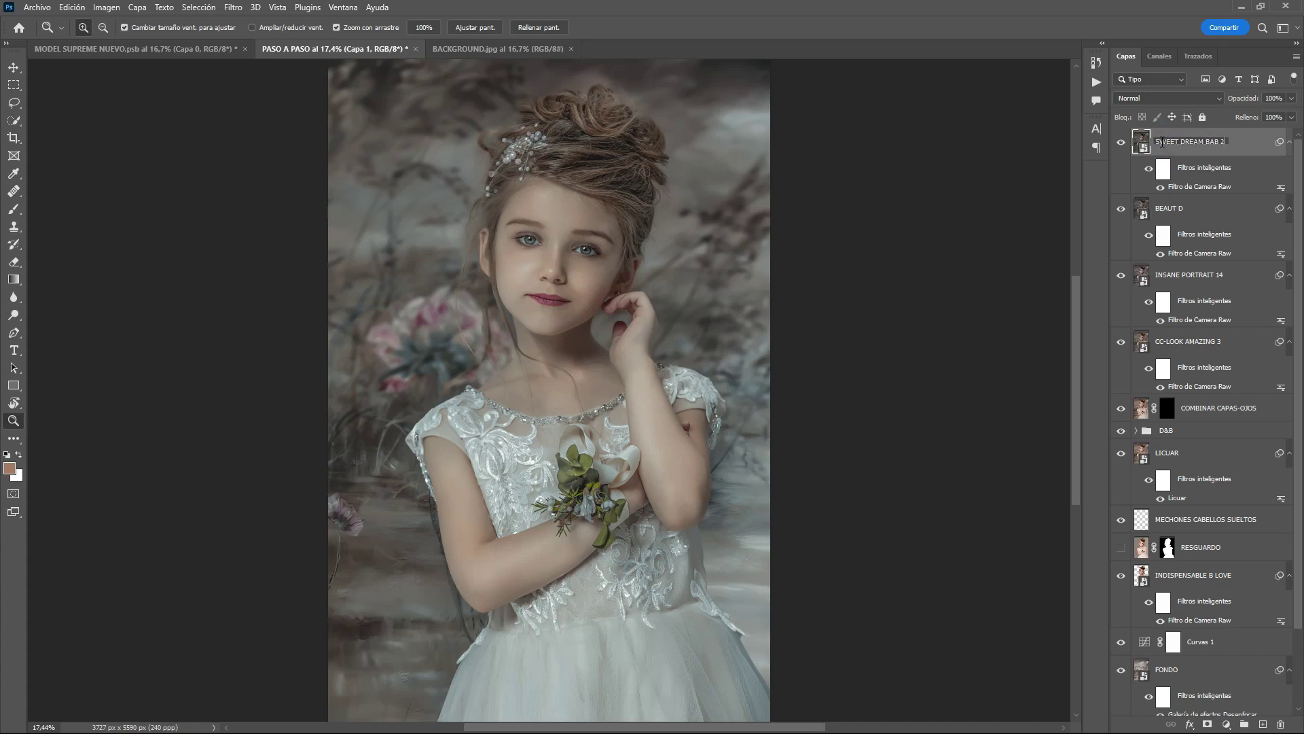
{"action": "key", "text": "Return"}
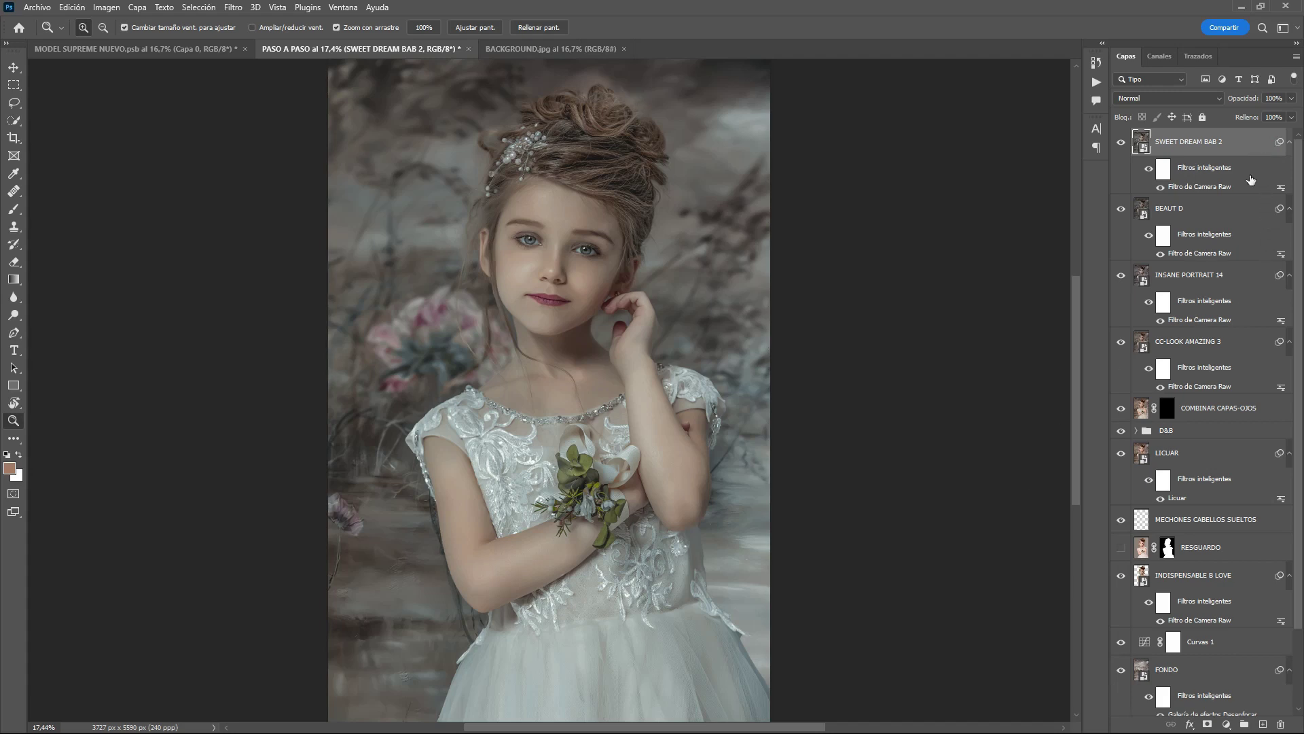
Step: Add a Blanco y negro adjustment layer in Luminosidad blend mode with Rojos and Amarillos slightly lowered
{"action": "left_click", "coordinate": [1226, 725]}
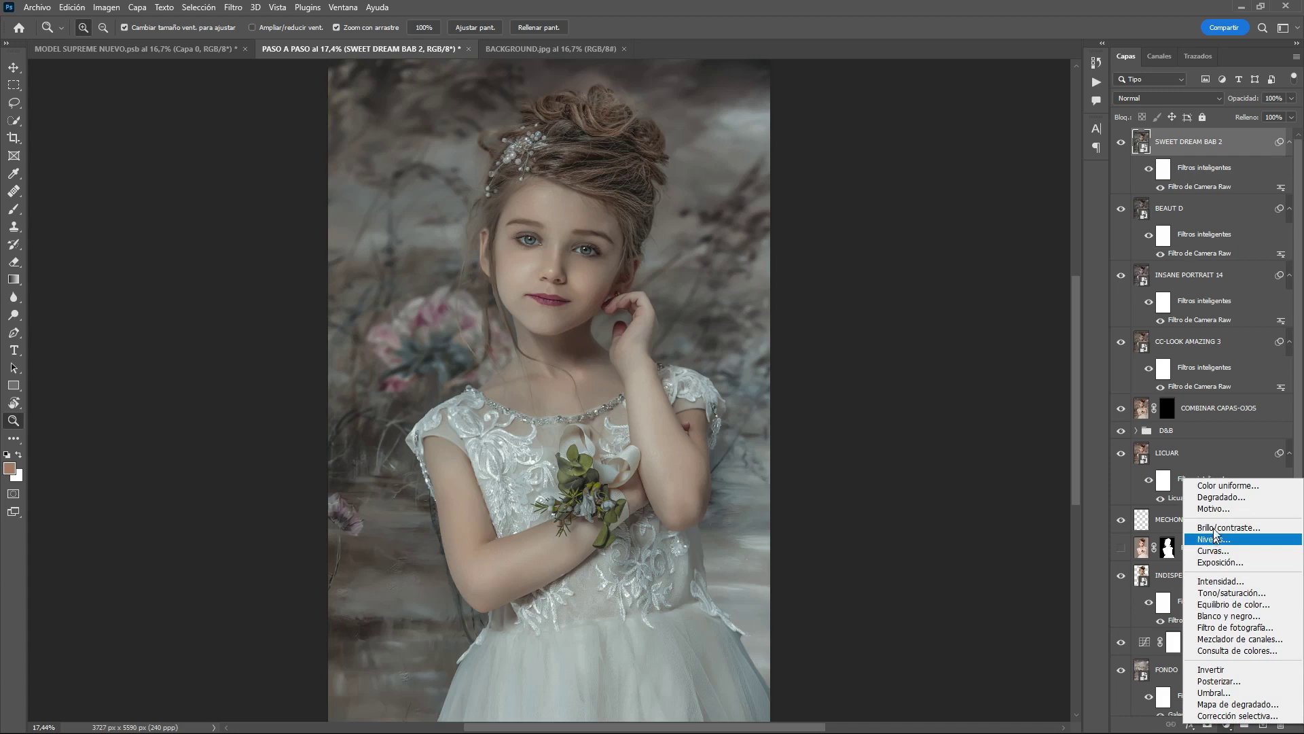
{"action": "left_click", "coordinate": [1216, 616]}
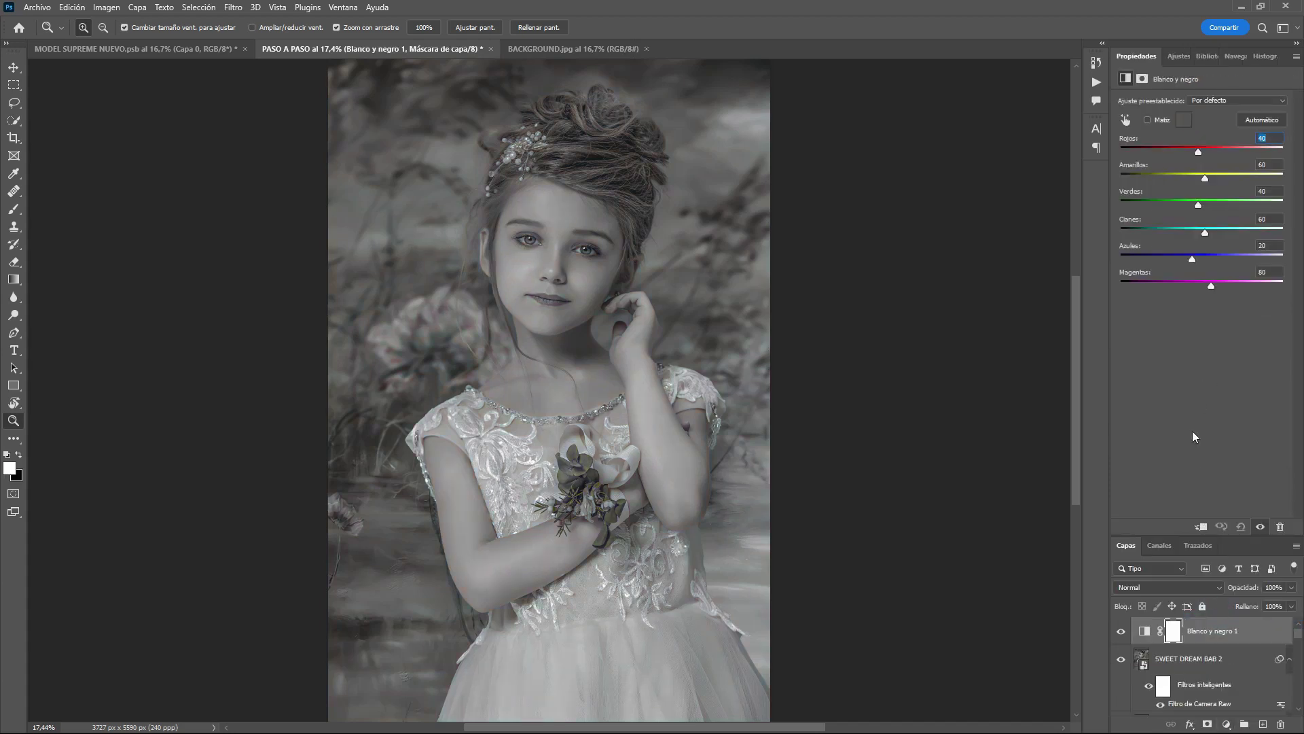
{"action": "left_click", "coordinate": [1171, 588]}
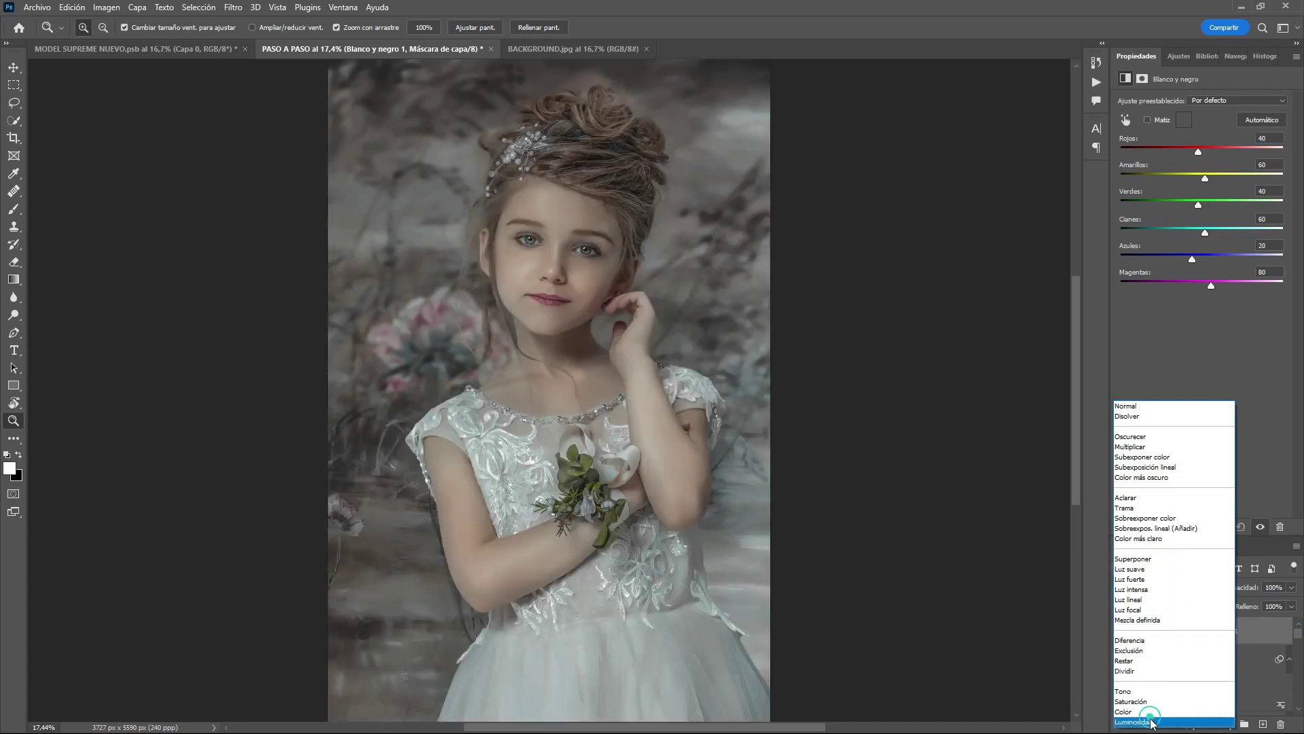
{"action": "left_click", "coordinate": [1153, 722]}
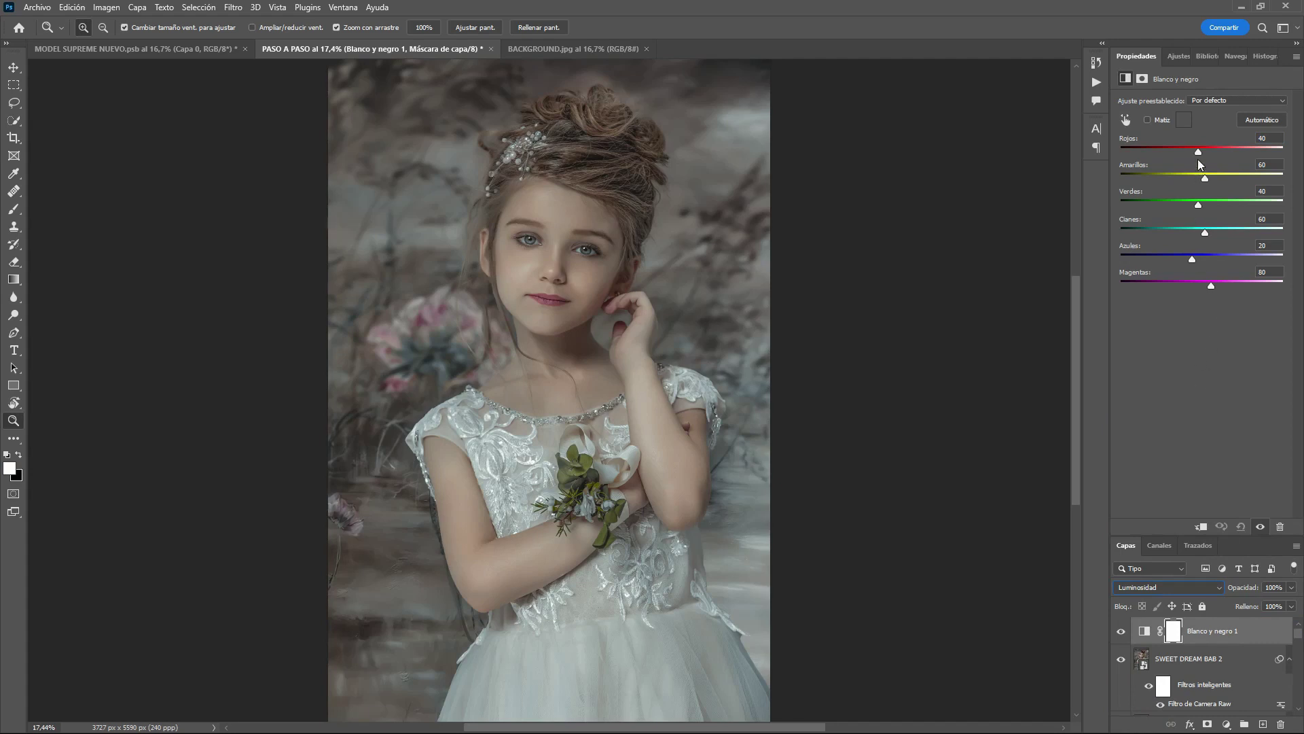
{"action": "left_click_drag", "start_coordinate": [1197, 152], "coordinate": [1187, 154]}
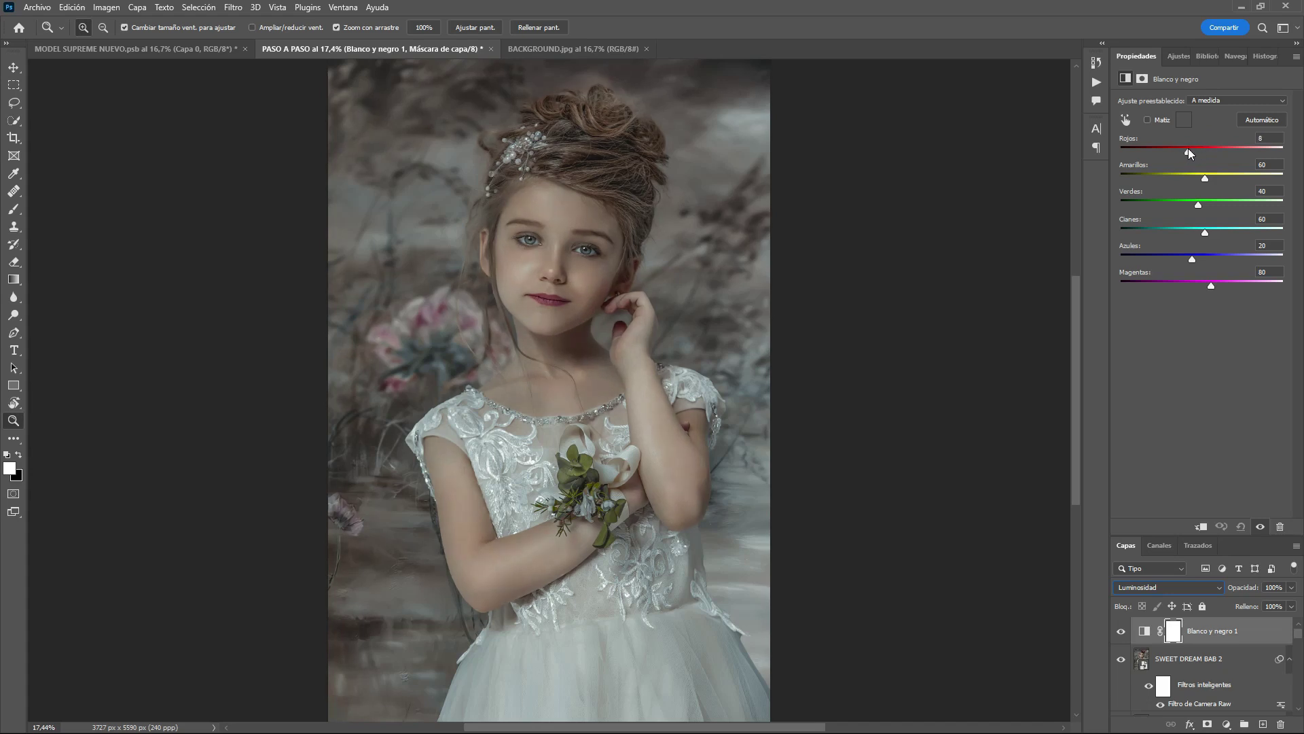
{"action": "left_click_drag", "start_coordinate": [1205, 179], "coordinate": [1196, 177]}
Step: Toggle the black and white layer to compare, then close the Properties panel group
{"action": "left_click", "coordinate": [1121, 633]}
{"action": "left_click", "coordinate": [1122, 634]}
{"action": "left_click", "coordinate": [1121, 634]}
{"action": "left_click", "coordinate": [1296, 57]}
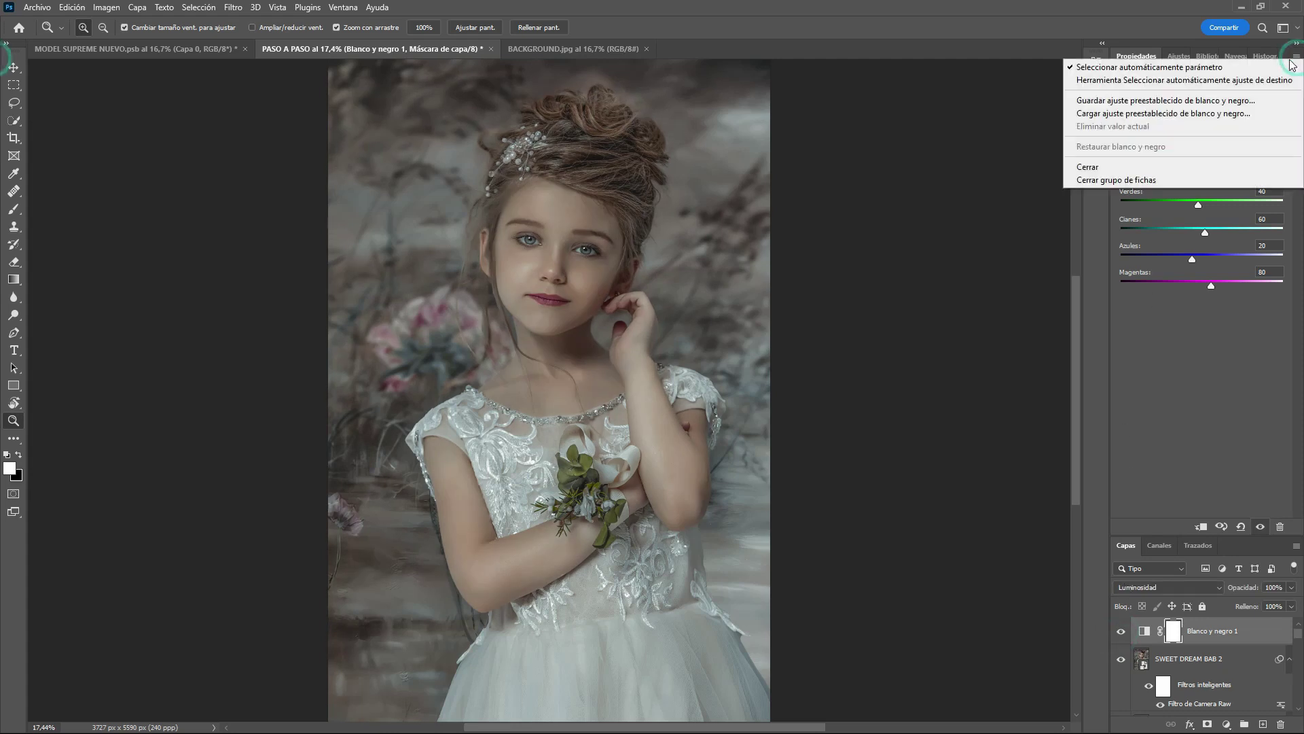
{"action": "left_click", "coordinate": [1156, 181]}
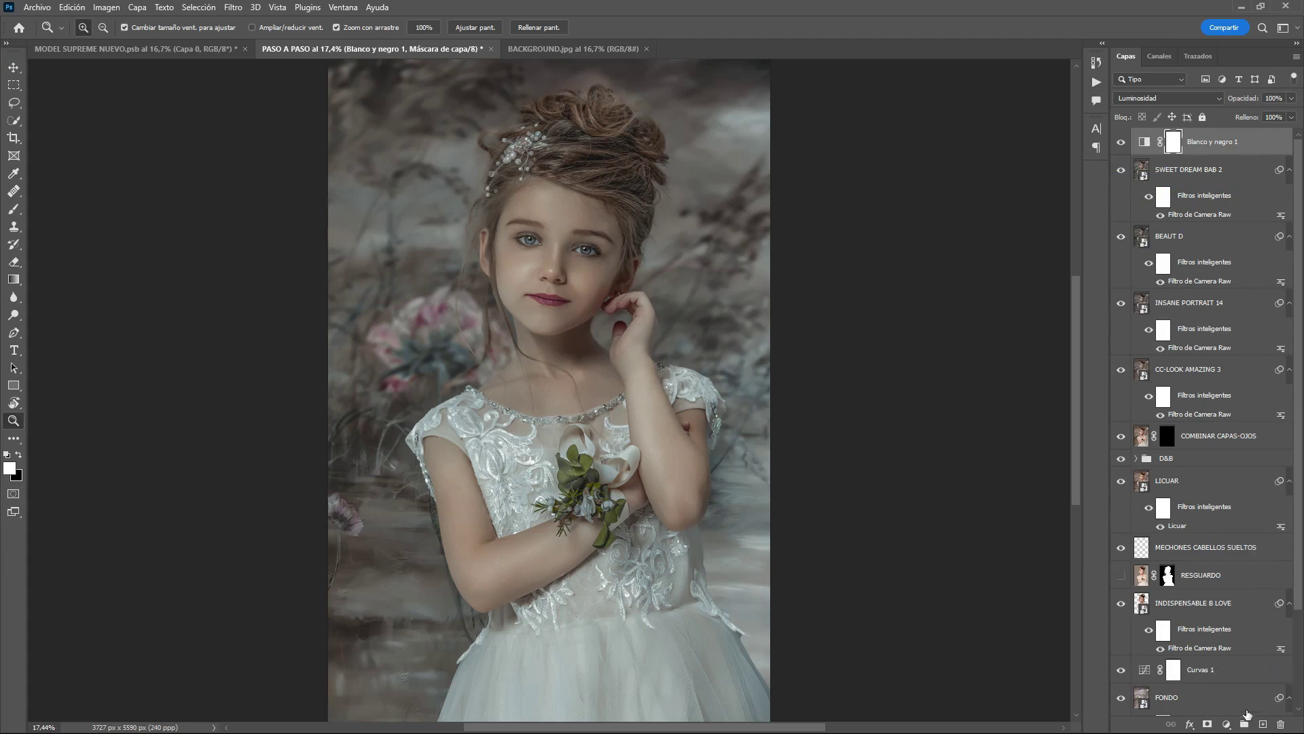
Step: Add a Brillo/contraste adjustment with slightly raised brightness and an inverted black mask
{"action": "left_click", "coordinate": [1227, 726]}
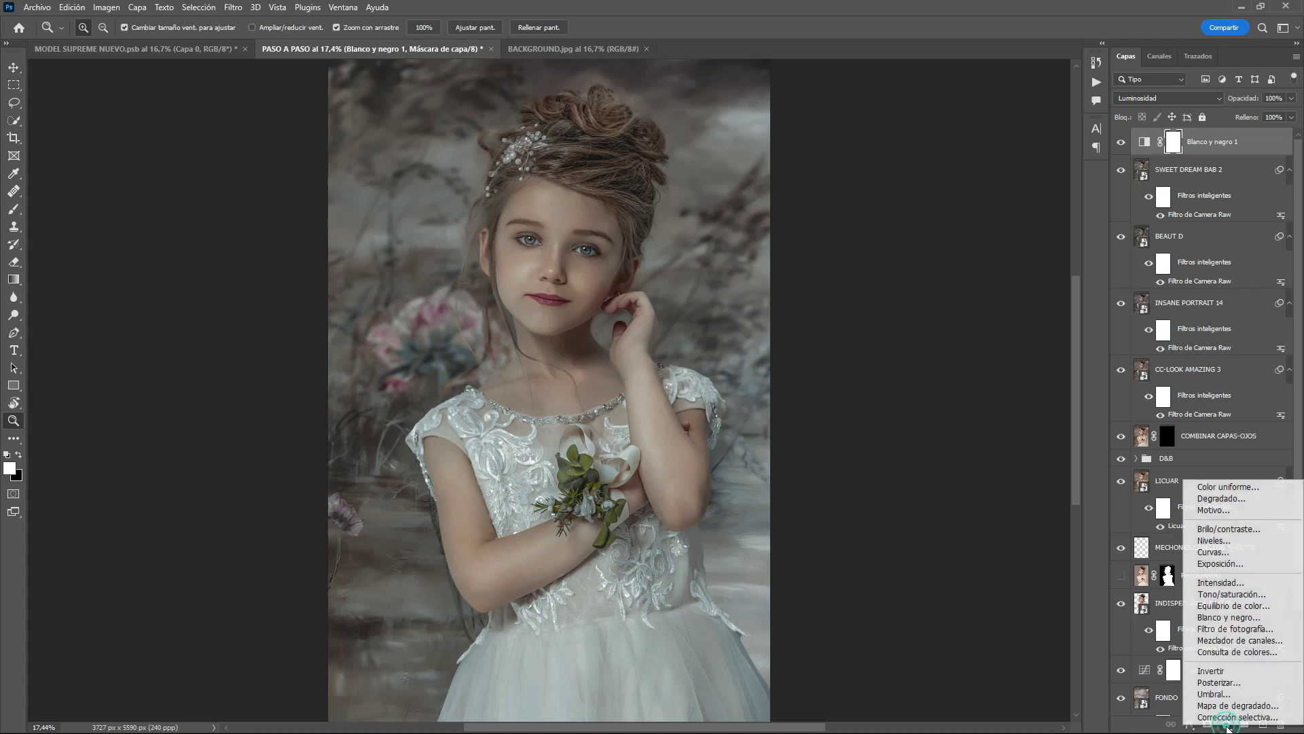
{"action": "left_click", "coordinate": [1210, 529]}
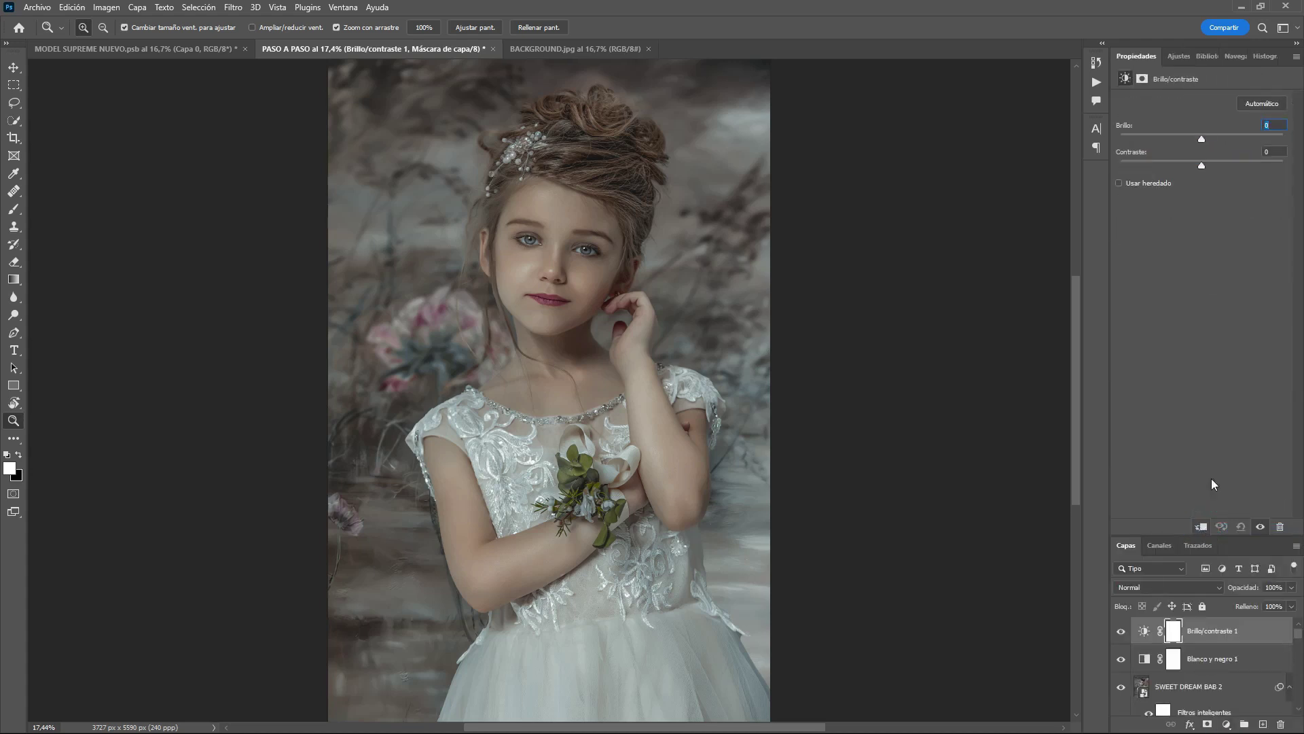
{"action": "left_click", "coordinate": [1201, 137]}
{"action": "left_click_drag", "start_coordinate": [1208, 136], "coordinate": [1208, 136]}
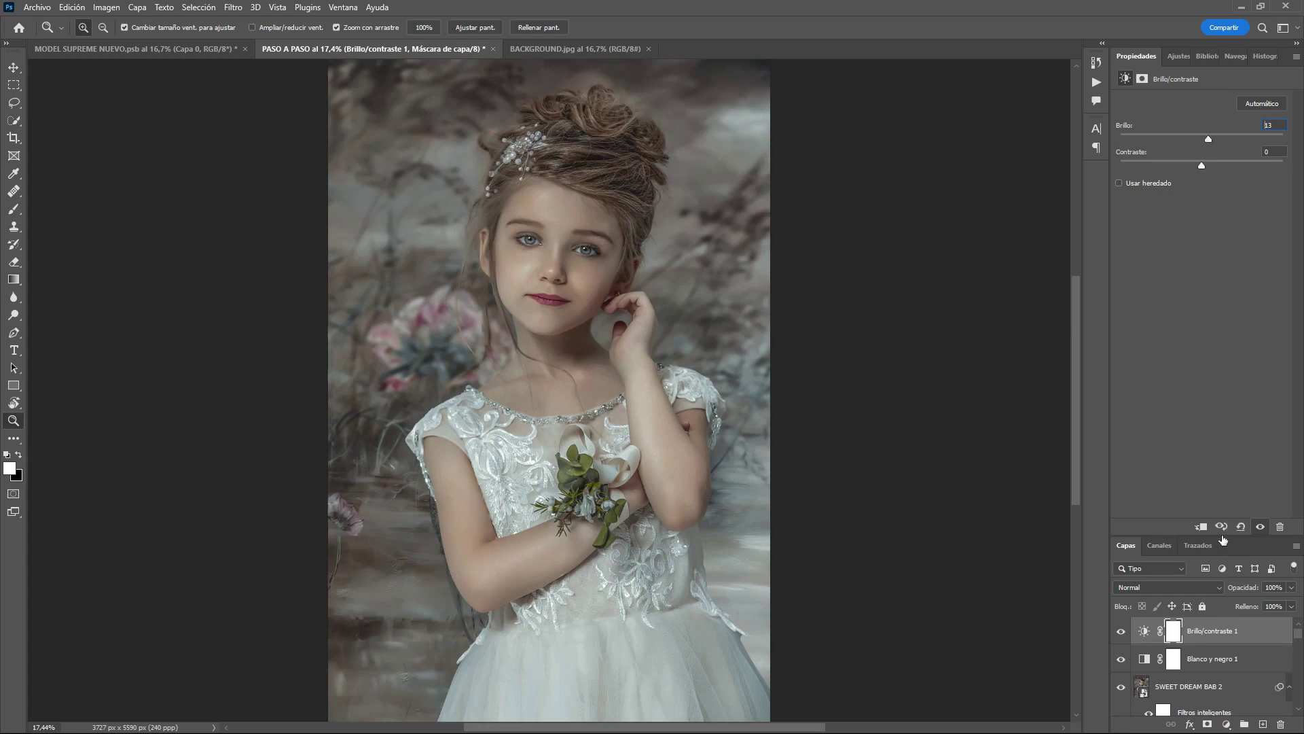
{"action": "left_click", "coordinate": [1176, 632]}
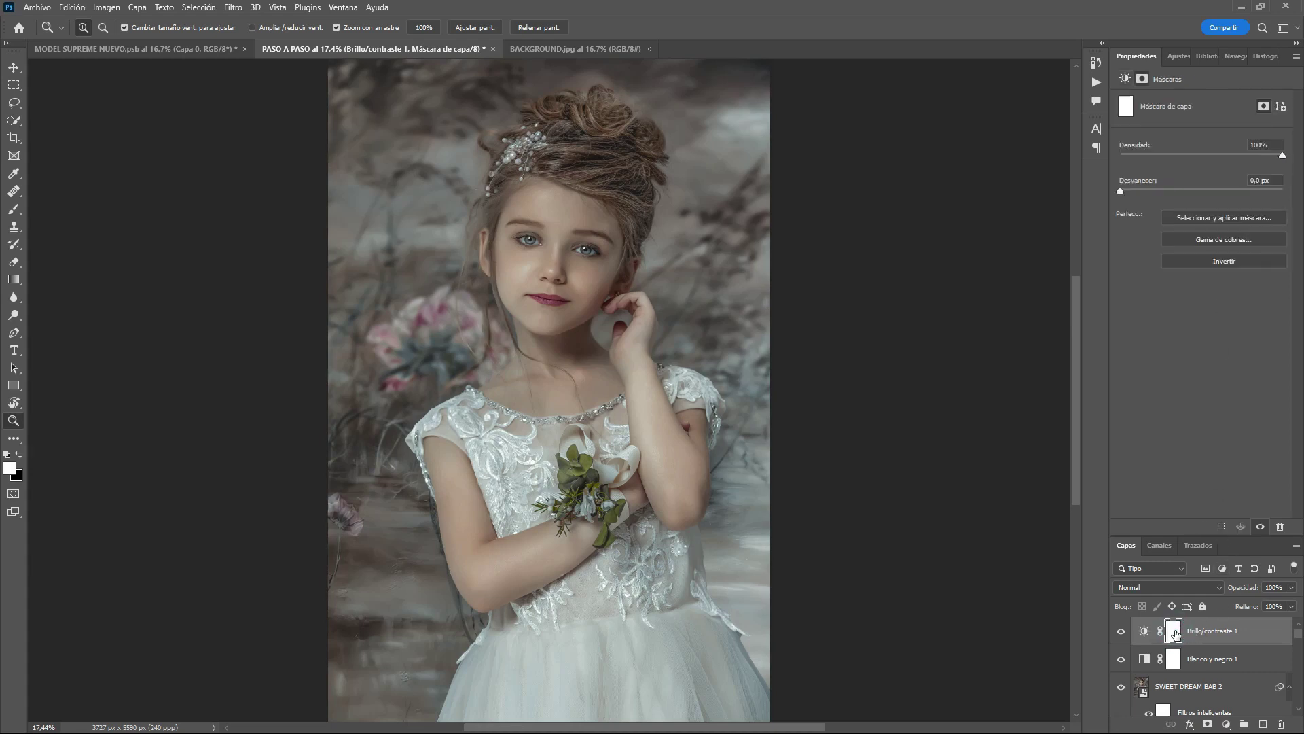
{"action": "key", "text": "ctrl+i"}
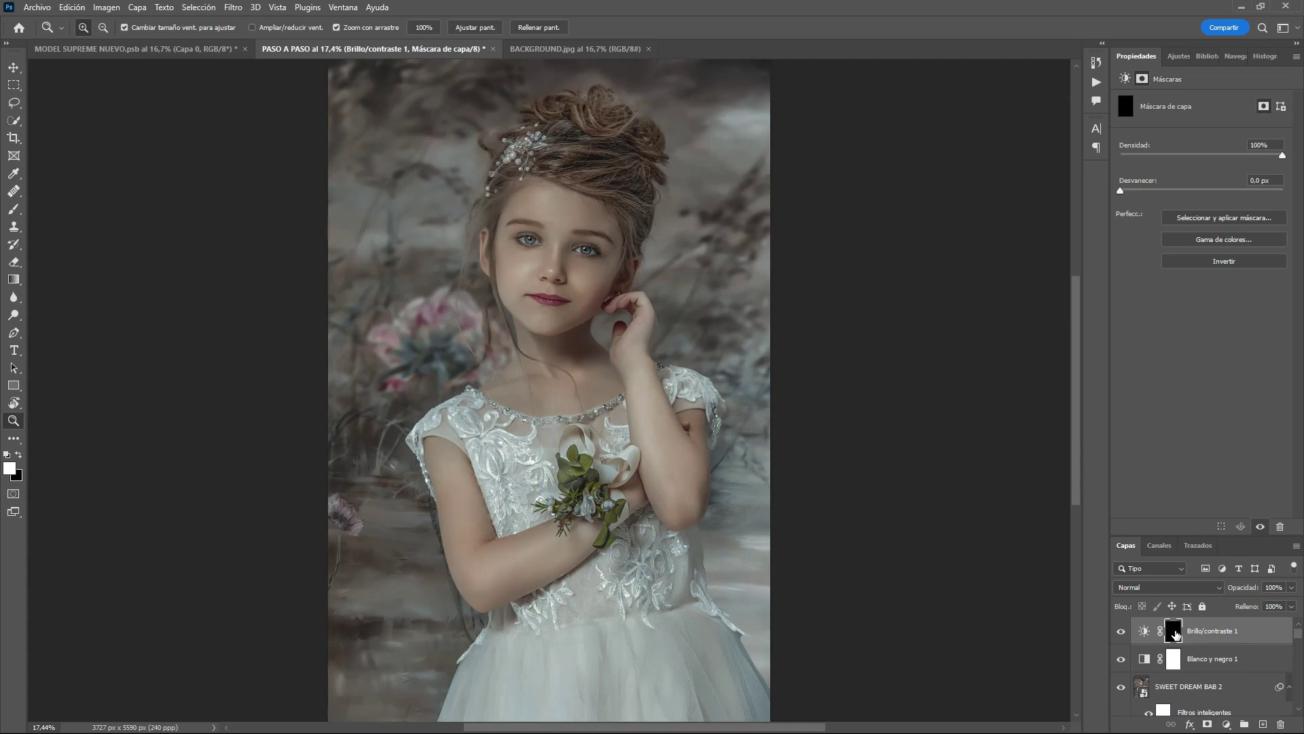
{"action": "left_click", "coordinate": [1295, 60]}
{"action": "left_click", "coordinate": [1219, 148]}
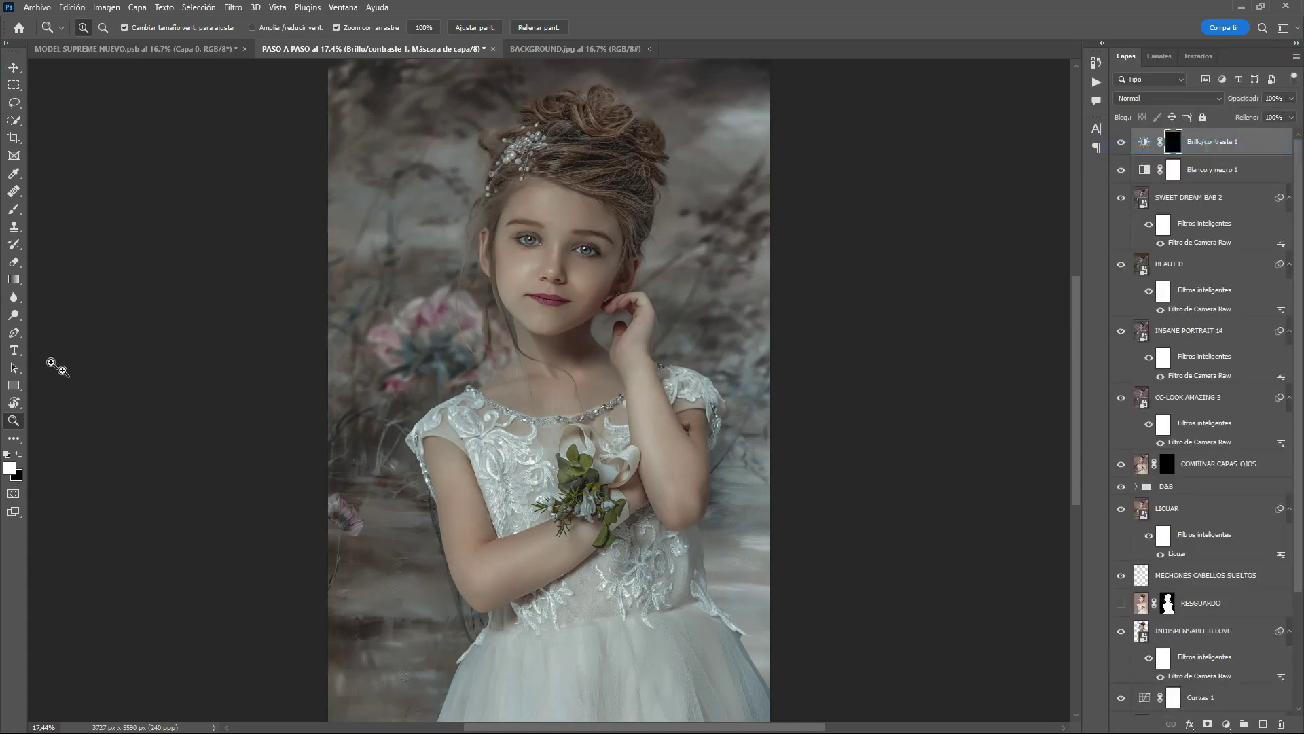
Step: Draw a diagonal white linear gradient on the mask so the brightening shows in the upper-left
{"action": "left_click_drag", "start_coordinate": [13, 279], "coordinate": [43, 291]}
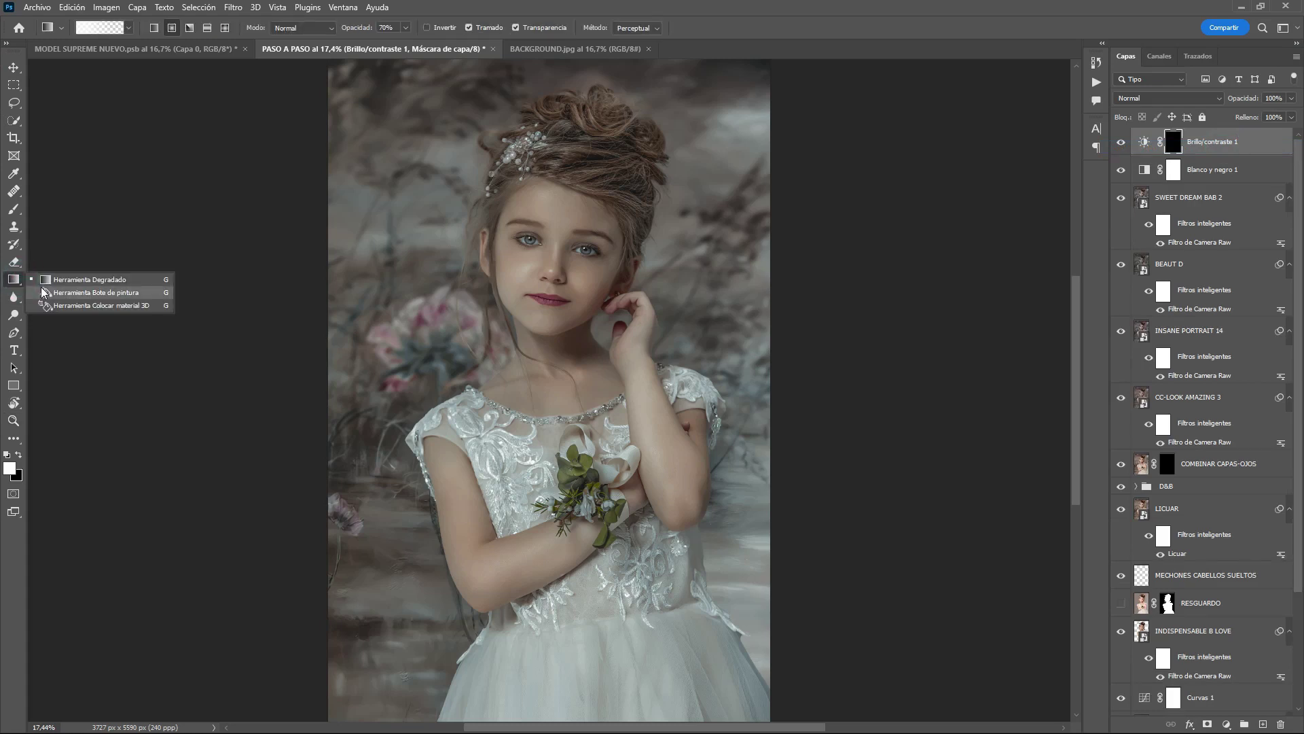
{"action": "left_click", "coordinate": [67, 281]}
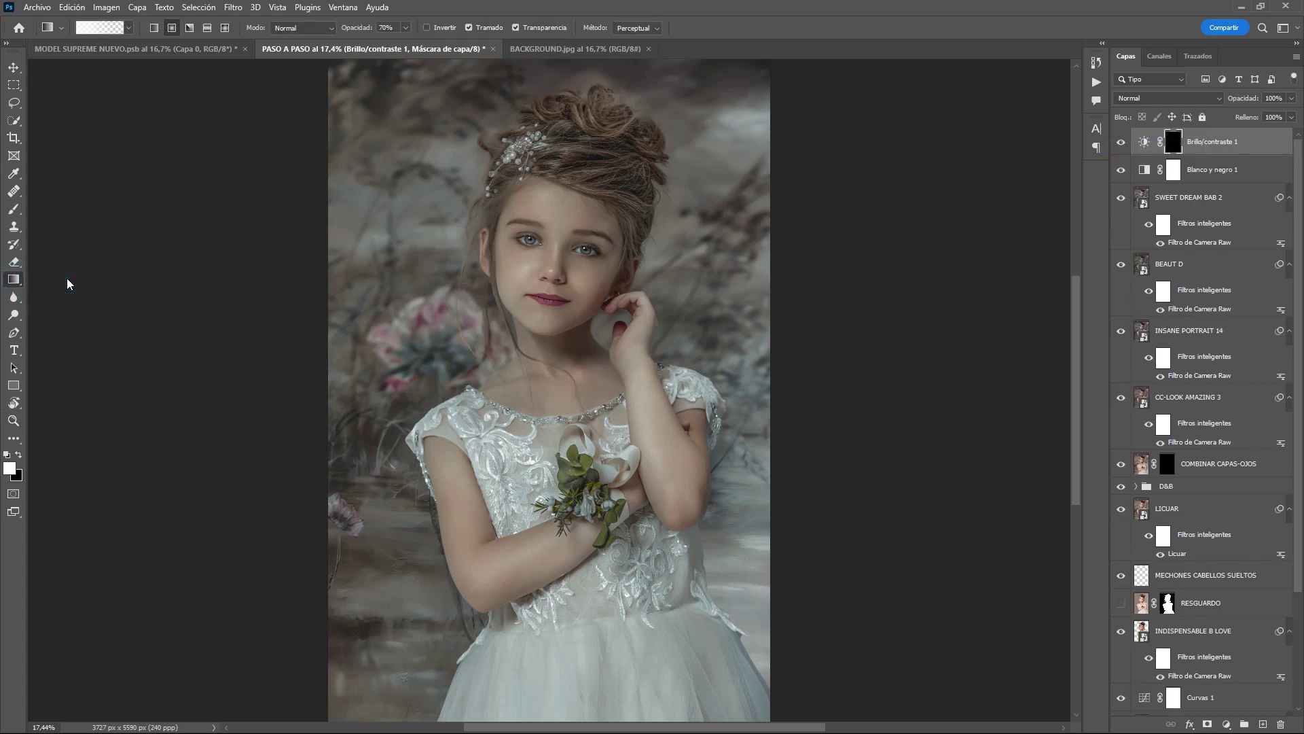
{"action": "left_click", "coordinate": [19, 453]}
{"action": "left_click_drag", "start_coordinate": [331, 64], "coordinate": [747, 500]}
{"action": "left_click", "coordinate": [19, 455]}
{"action": "left_click_drag", "start_coordinate": [328, 64], "coordinate": [702, 452]}
{"action": "left_click_drag", "start_coordinate": [408, 91], "coordinate": [693, 489]}
{"action": "left_click_drag", "start_coordinate": [378, 89], "coordinate": [673, 468]}
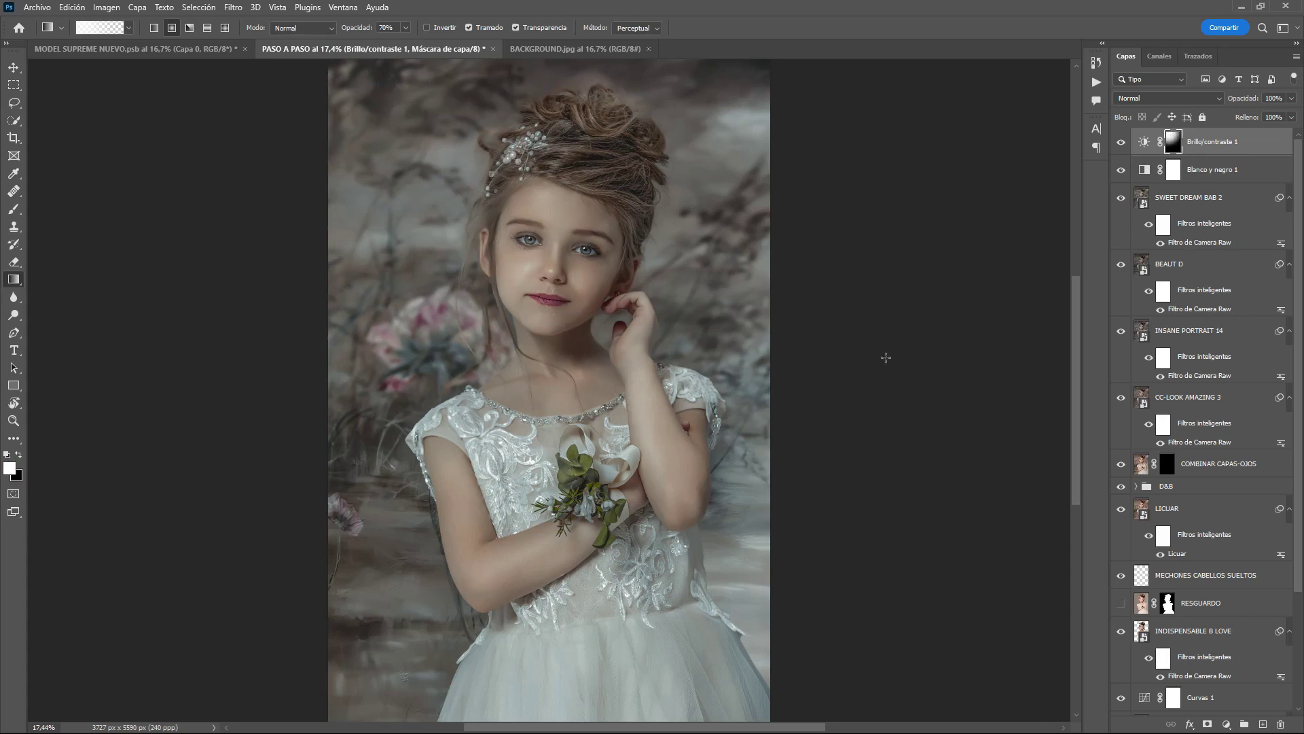
Step: Compare the image with and without Brillo/contraste 1, then target the layer instead of its mask
{"action": "left_click", "coordinate": [1122, 142]}
{"action": "left_click", "coordinate": [1122, 142]}
{"action": "left_click", "coordinate": [1247, 145]}
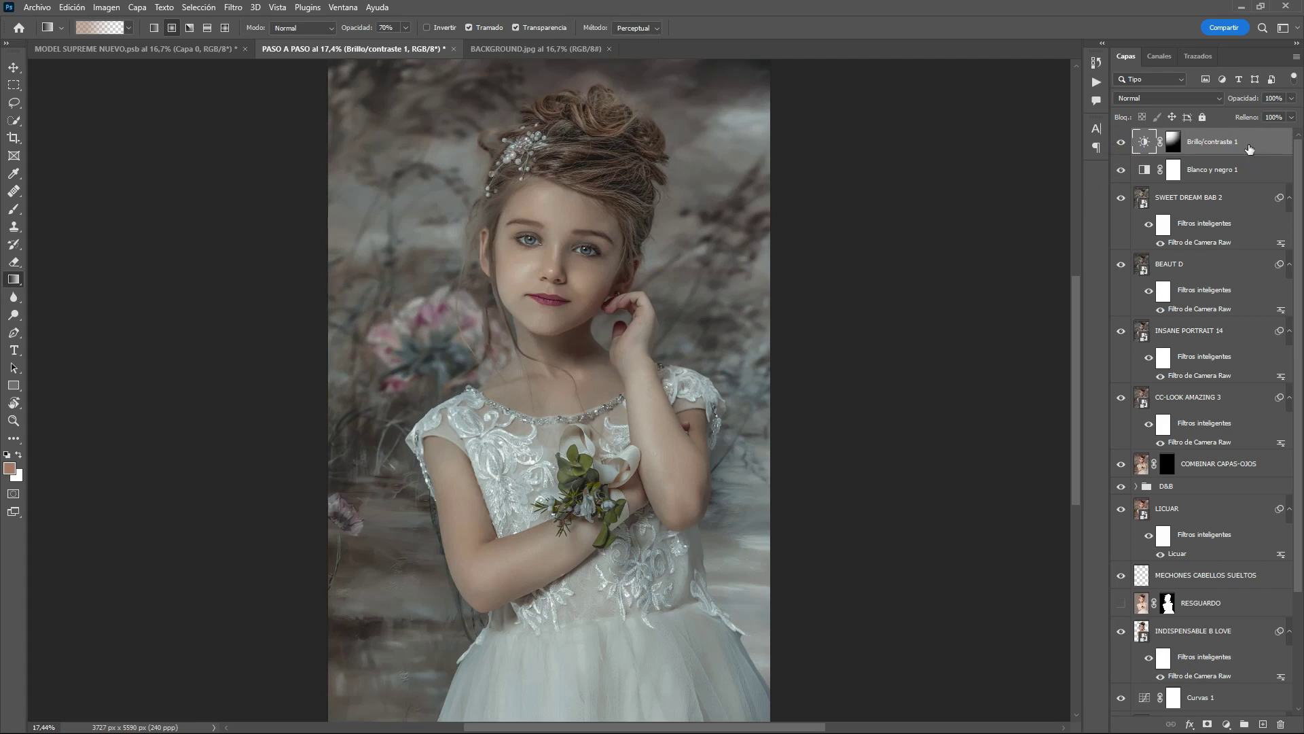
Step: Stamp a merged copy of visible layers and convert the new Capa 1 into a smart object
{"action": "key", "text": "ctrl+alt+shift+e"}
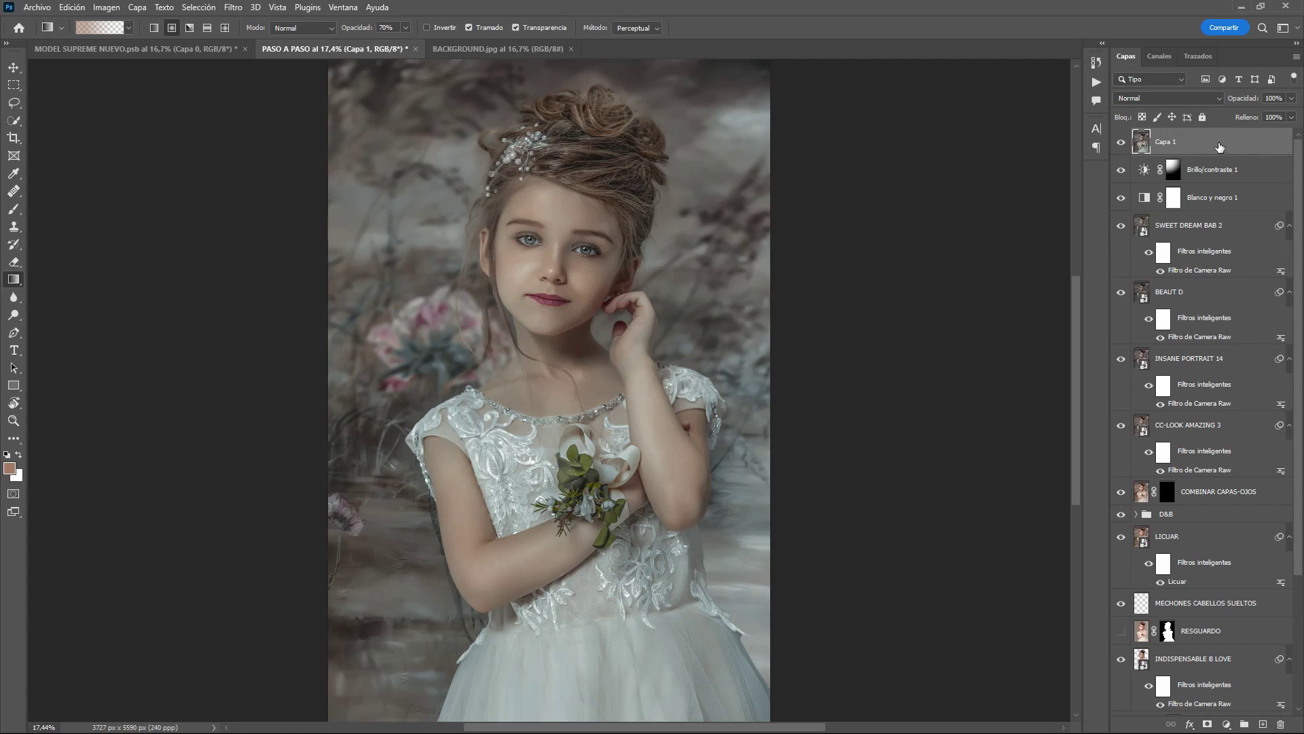
{"action": "right_click", "coordinate": [1219, 144]}
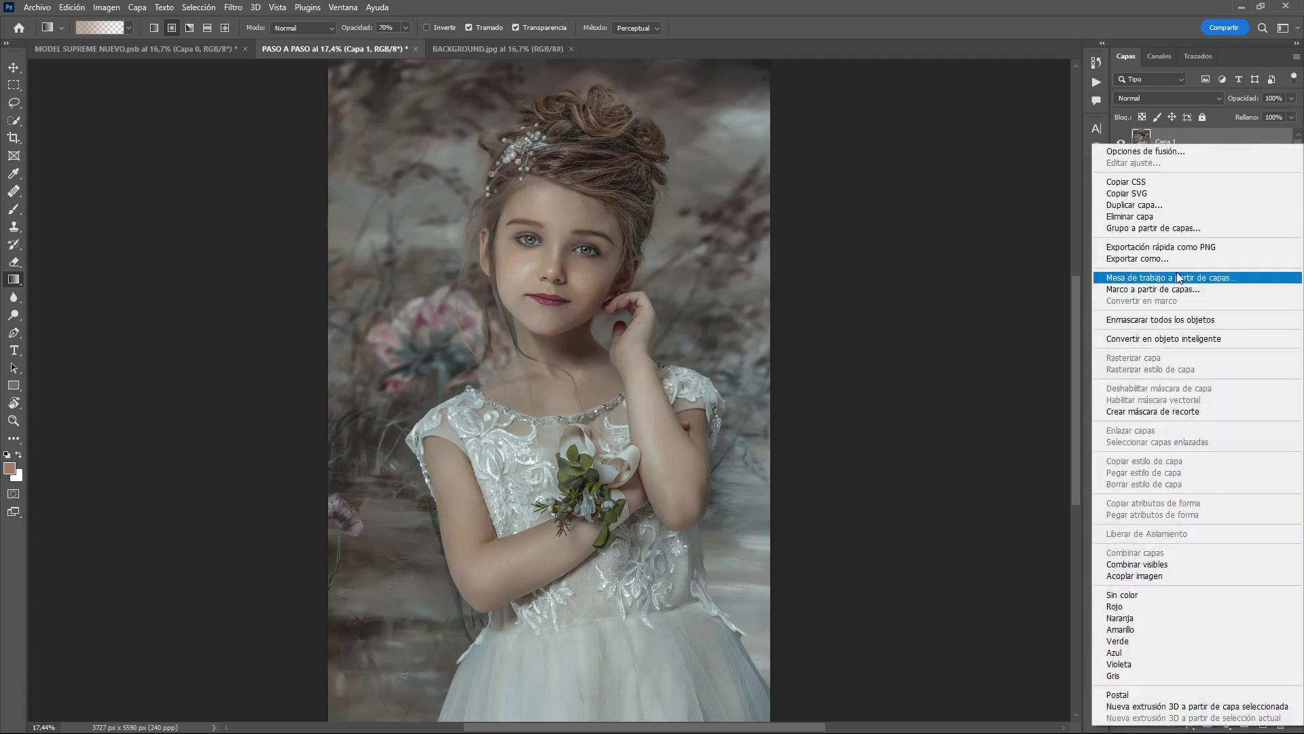
{"action": "left_click", "coordinate": [1181, 338]}
Step: Apply the GAD-Perfect Constrast Camera Raw preset to Capa 1 and confirm
{"action": "left_click", "coordinate": [238, 10]}
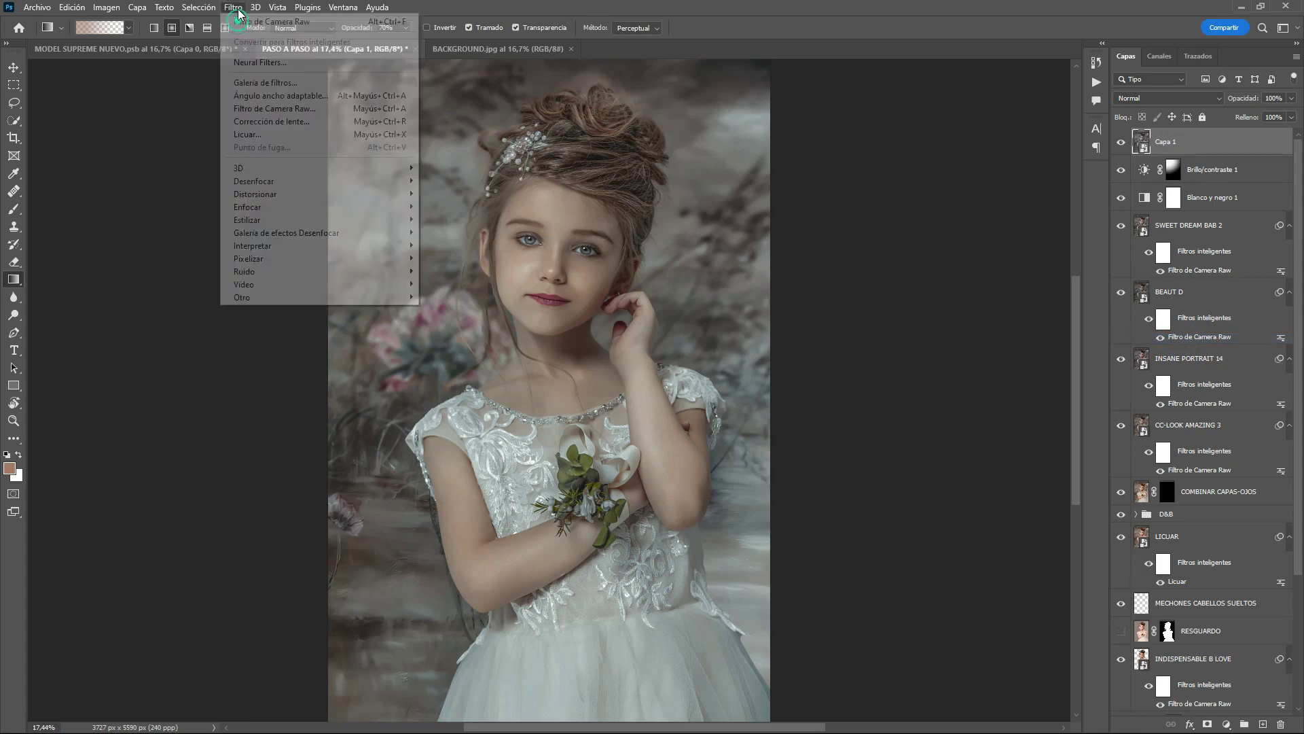
{"action": "left_click", "coordinate": [260, 108]}
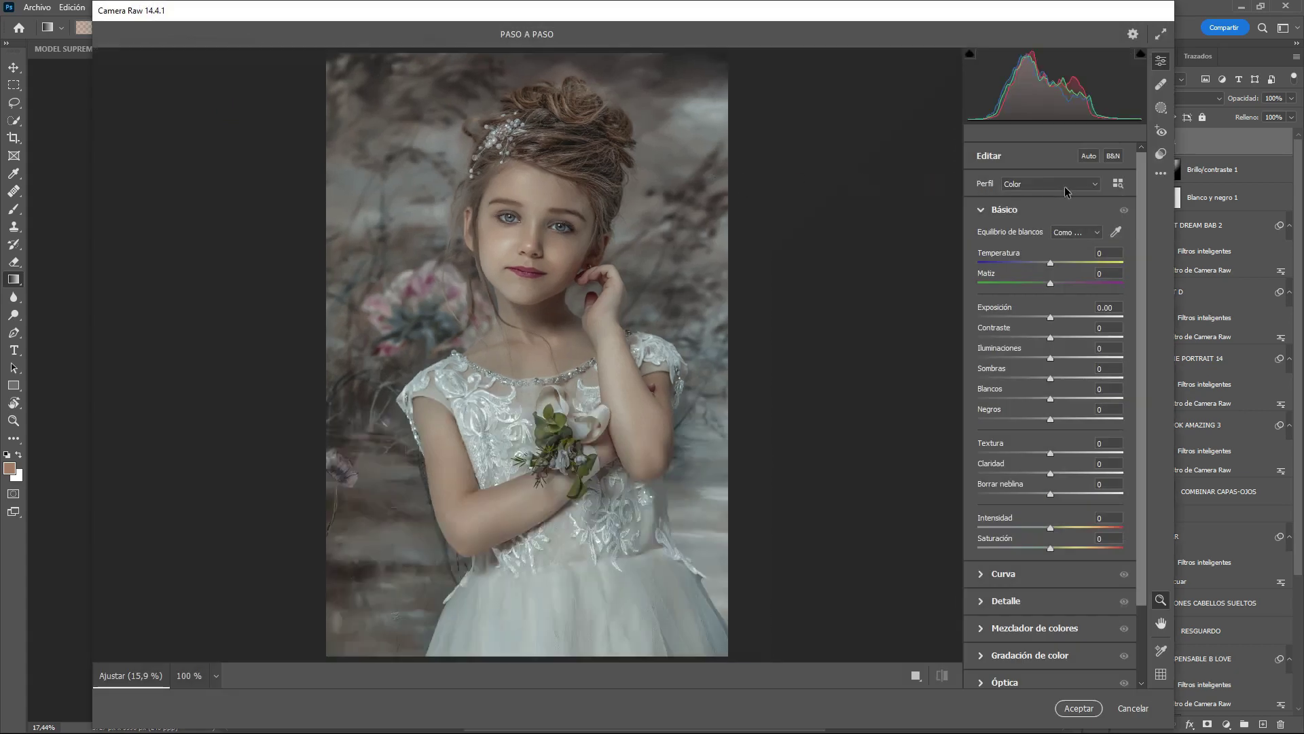
{"action": "left_click", "coordinate": [1161, 154]}
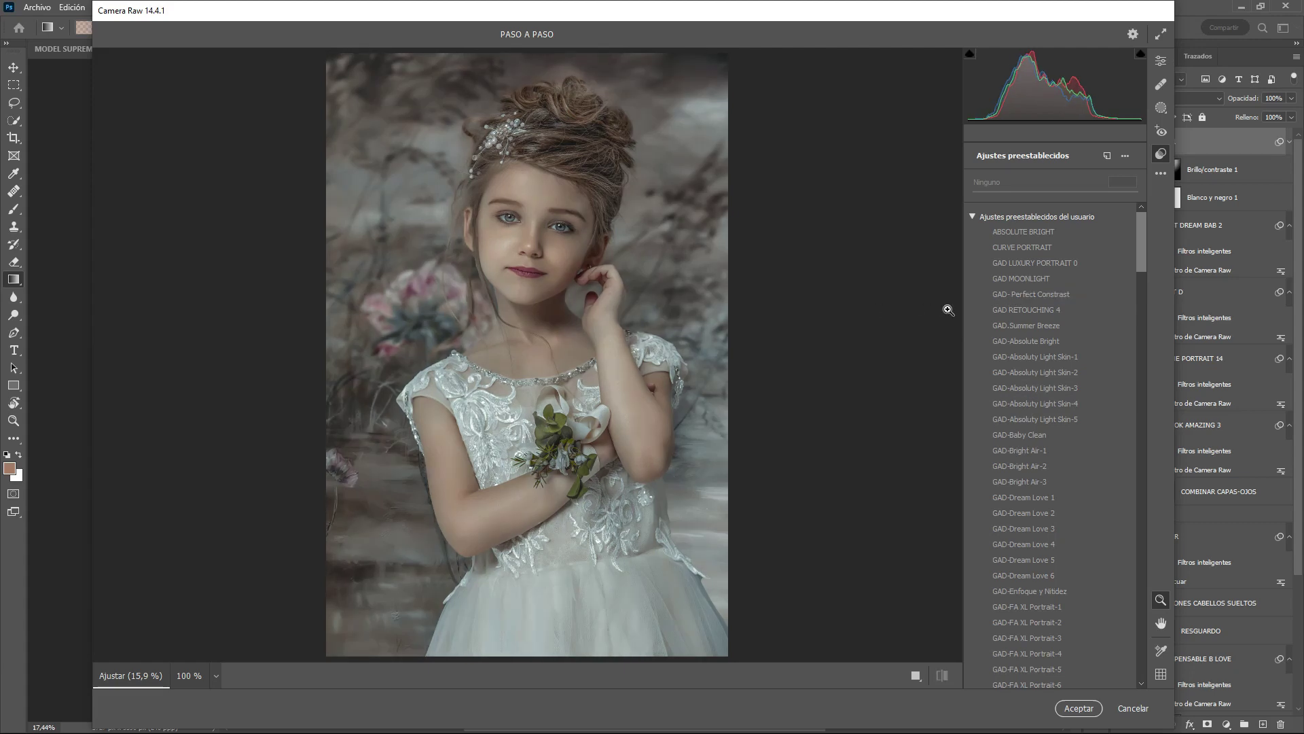
{"action": "left_click", "coordinate": [1026, 296]}
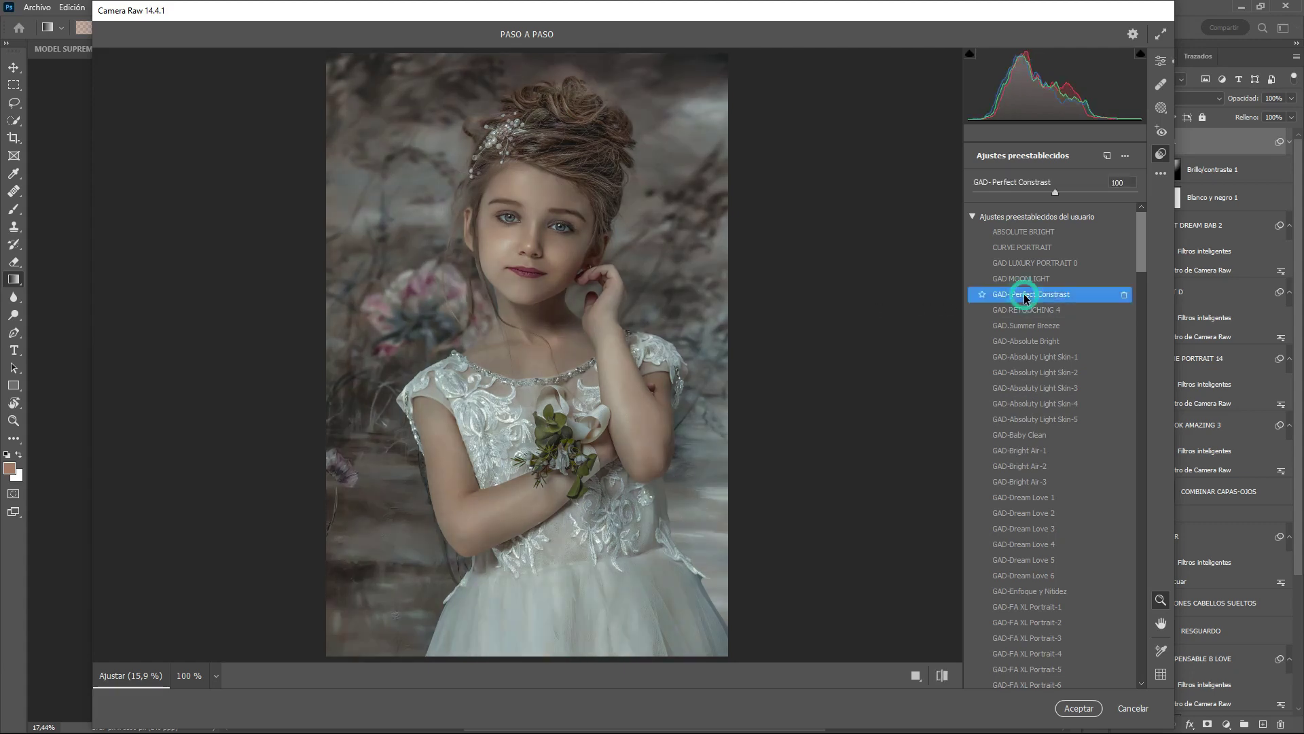
{"action": "left_click", "coordinate": [1079, 709]}
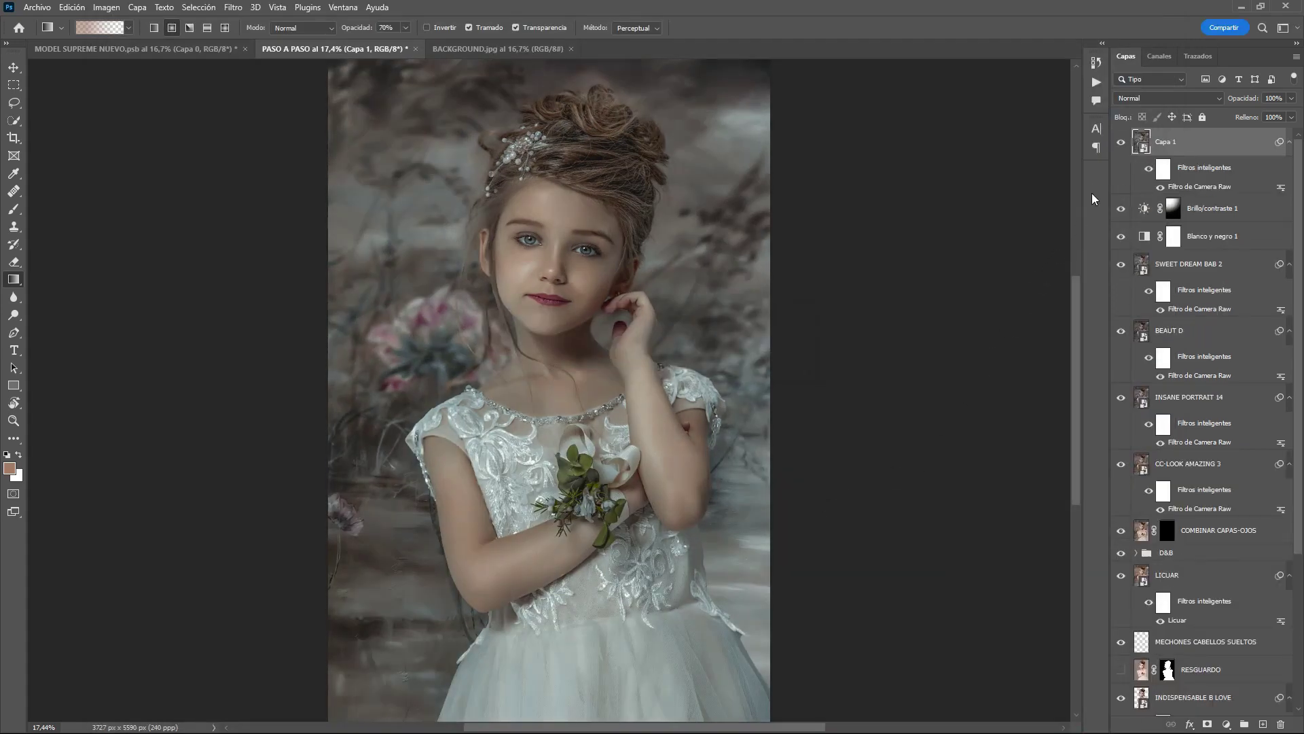
Step: Compare the image without Capa 1, then give it an inverted black layer mask
{"action": "left_click", "coordinate": [1121, 146]}
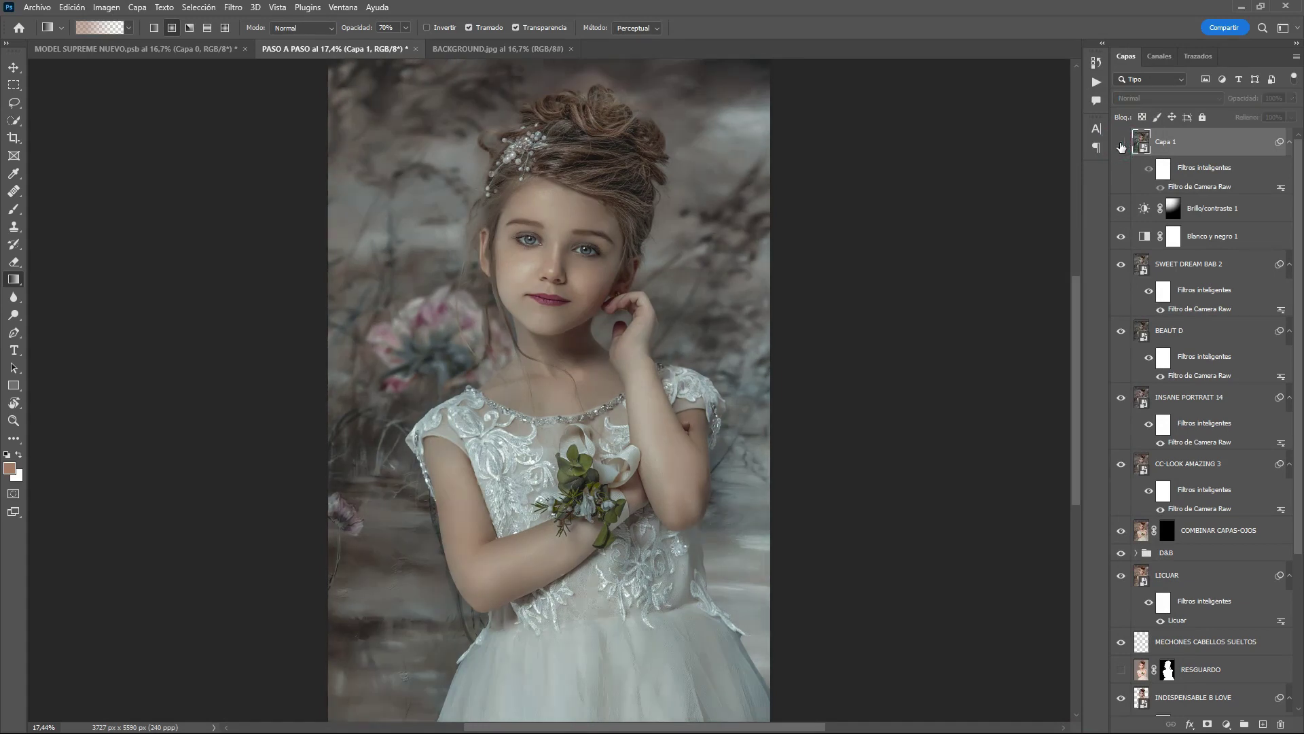
{"action": "left_click", "coordinate": [1122, 146]}
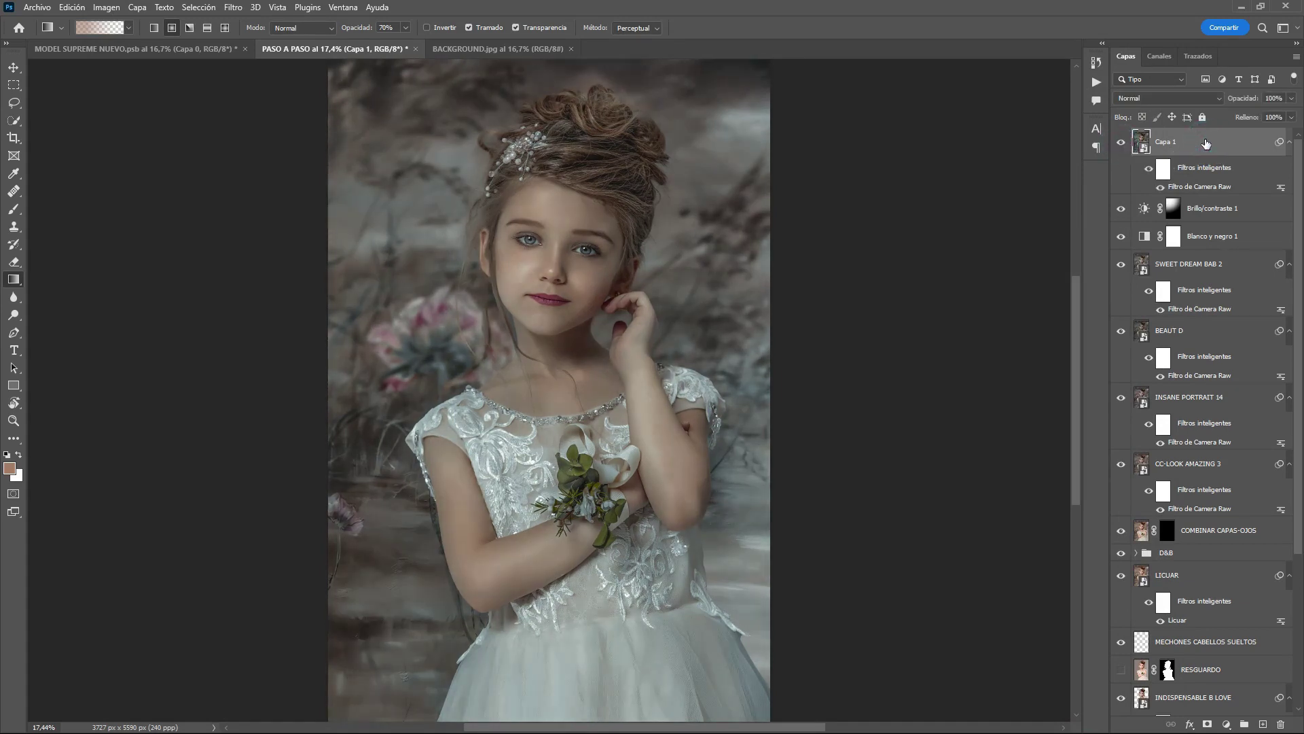
{"action": "left_click", "coordinate": [1209, 724]}
{"action": "key", "text": "ctrl+i"}
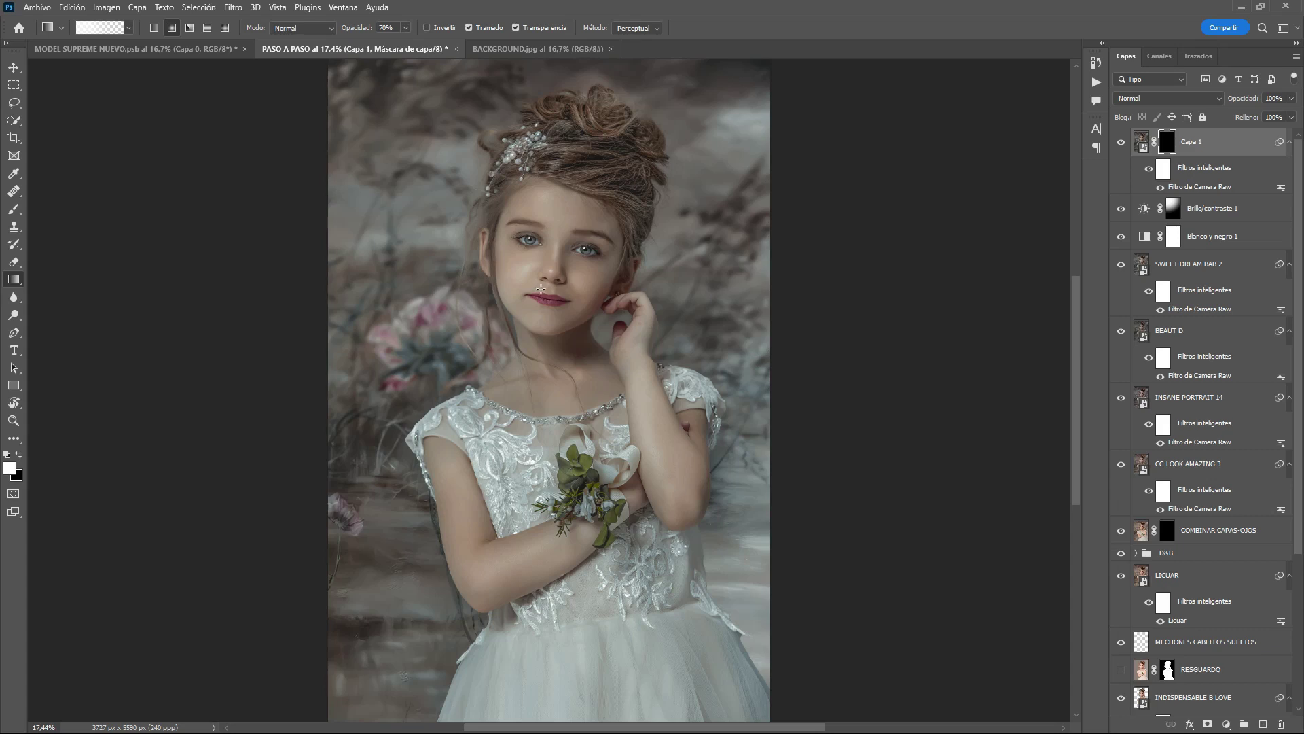
Step: Set up the Brush tool at a large 388 px size
{"action": "key", "text": "b"}
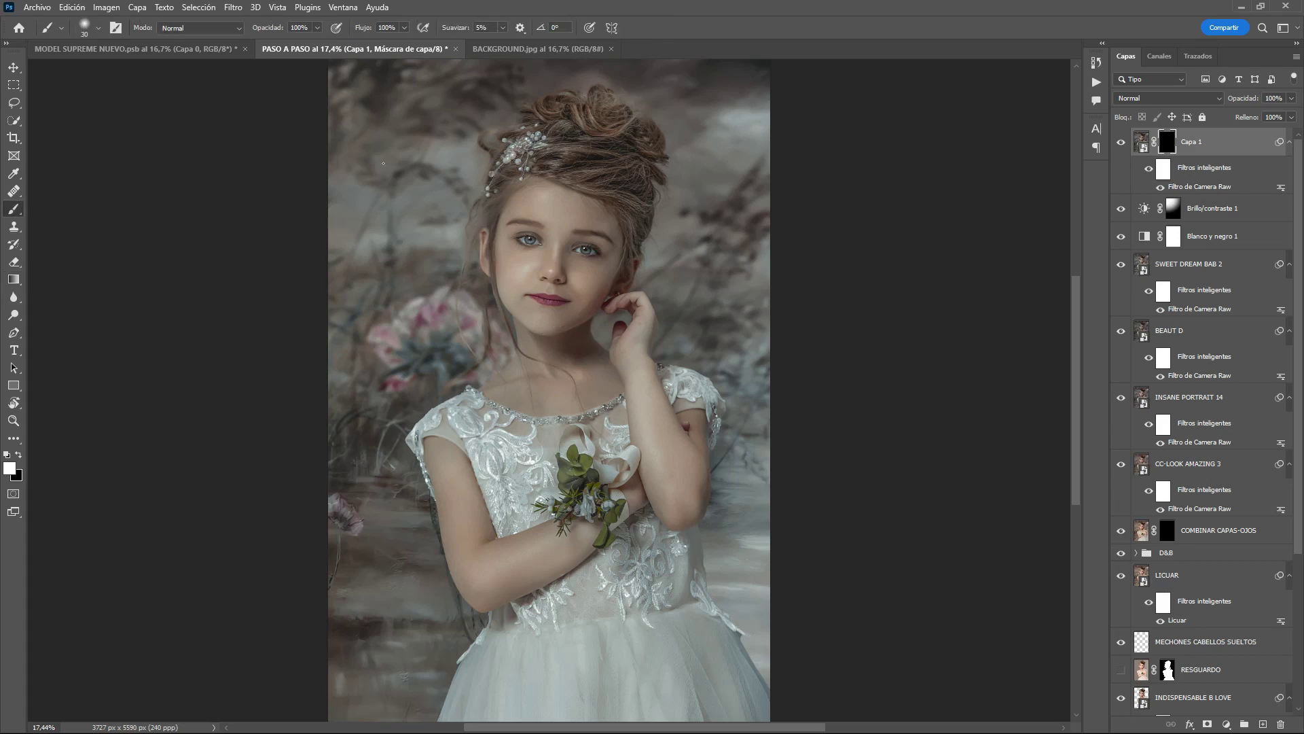
{"action": "left_click", "coordinate": [98, 28]}
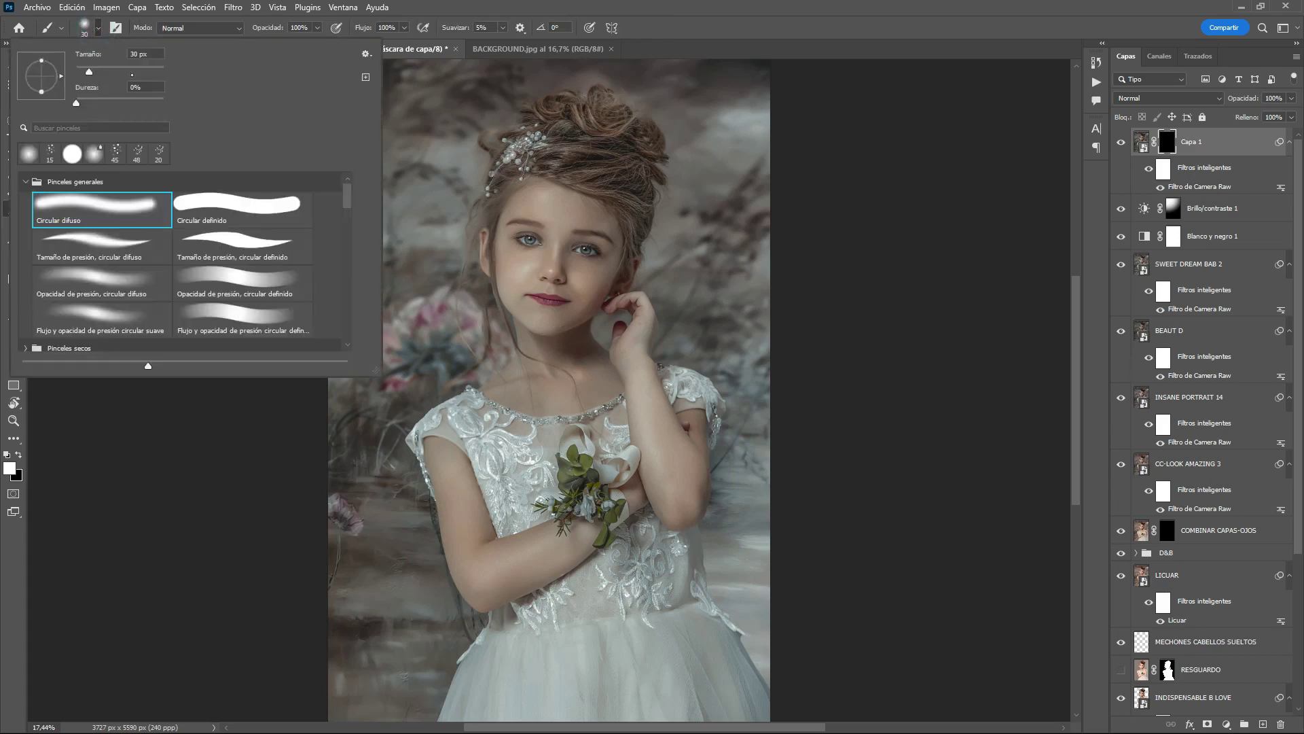
{"action": "left_click", "coordinate": [134, 71]}
{"action": "left_click_drag", "start_coordinate": [148, 68], "coordinate": [152, 69]}
{"action": "left_click", "coordinate": [695, 39]}
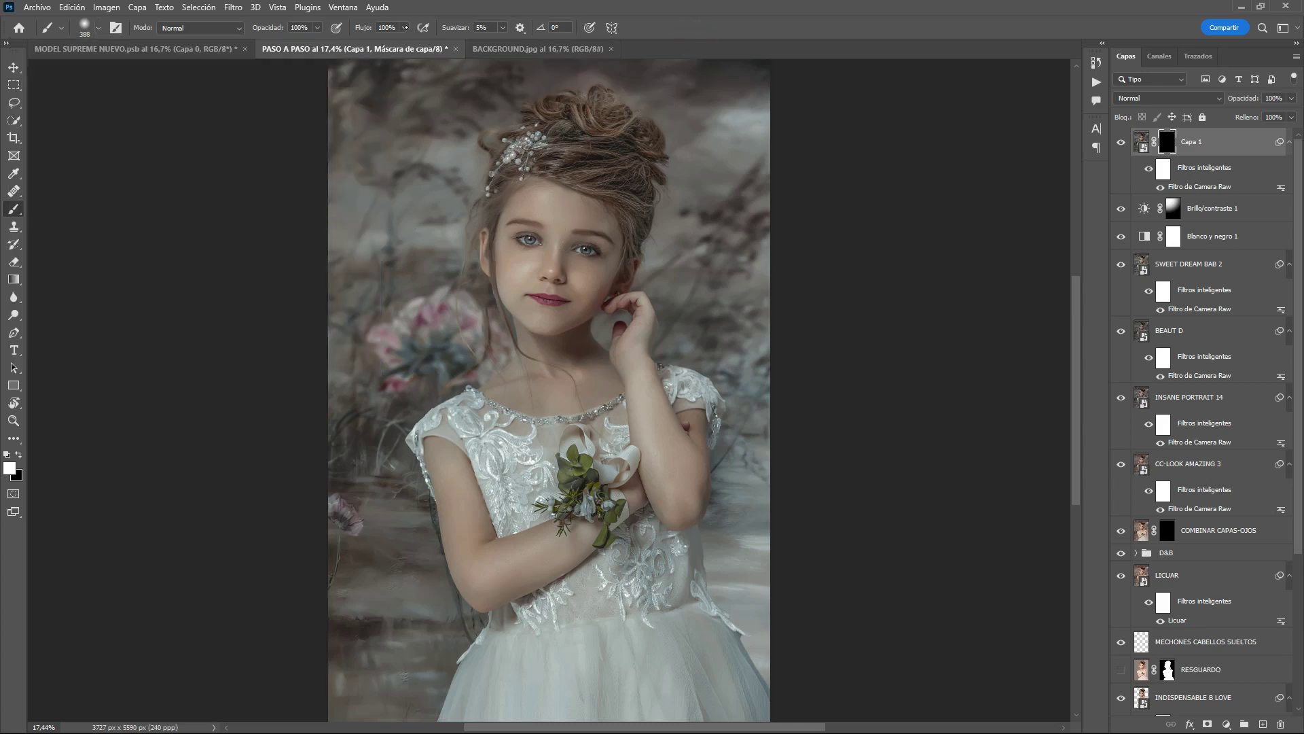
{"action": "left_click", "coordinate": [405, 28]}
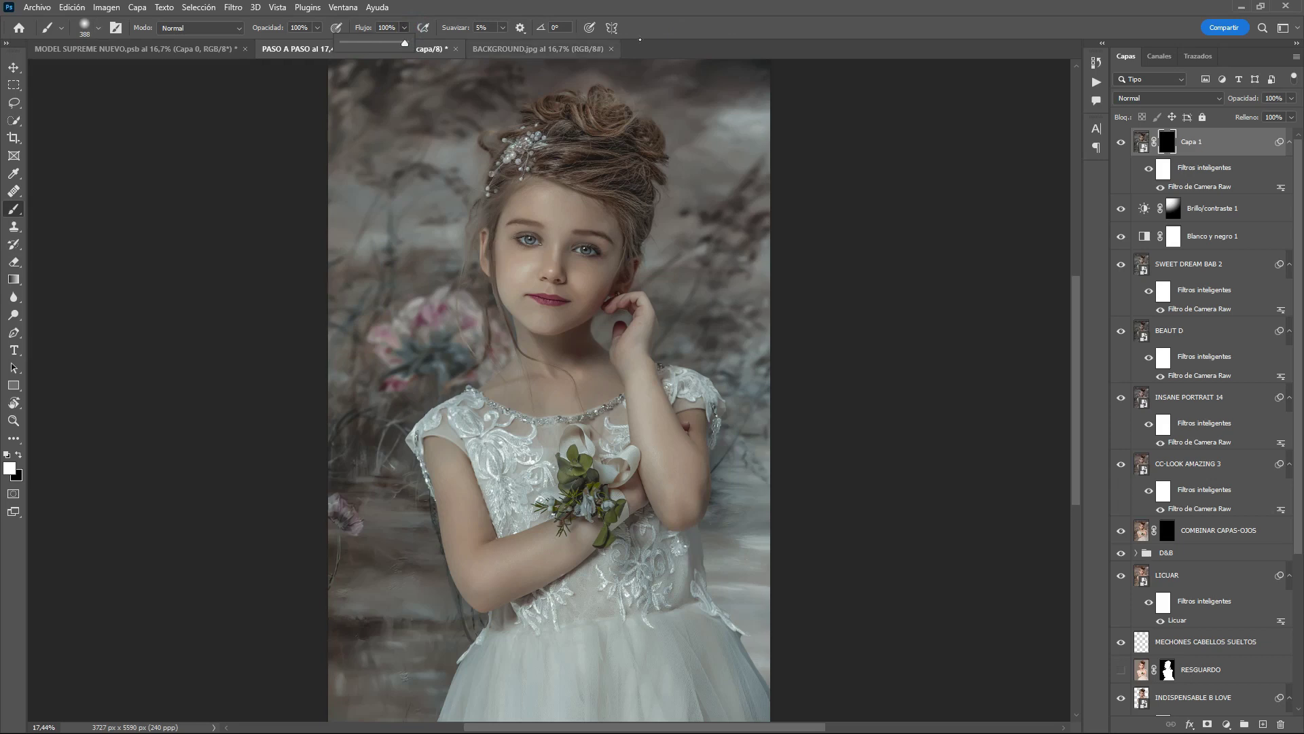
{"action": "left_click", "coordinate": [692, 34]}
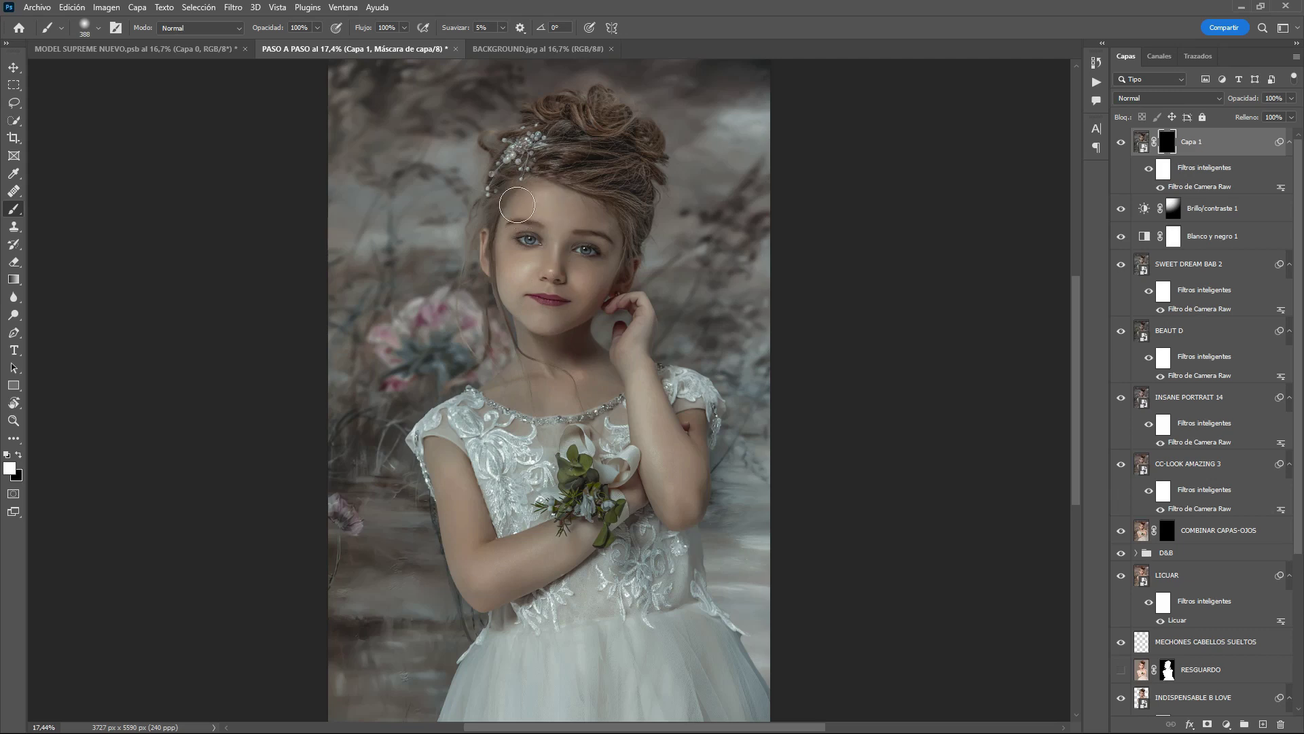
Step: Fill the mask to reveal the contrast on the girl, compare, and select Capa 1 through CC-LOOK AMAZING 3
{"action": "key", "text": "alt+BackSpace"}
{"action": "left_click", "coordinate": [1122, 143]}
{"action": "left_click", "coordinate": [1216, 468], "text": "shift"}
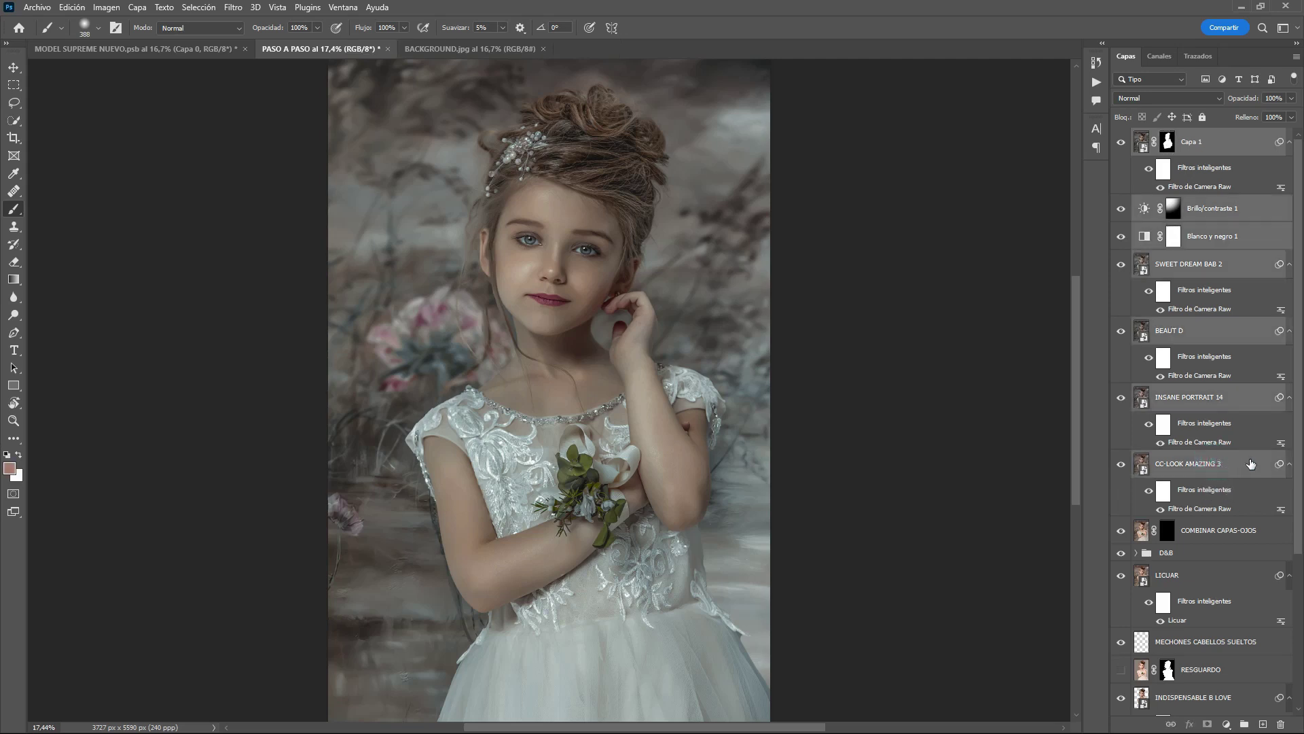
Step: Group the selected top edit layers into a folder named CAMARA RAW
{"action": "key", "text": "ctrl+g"}
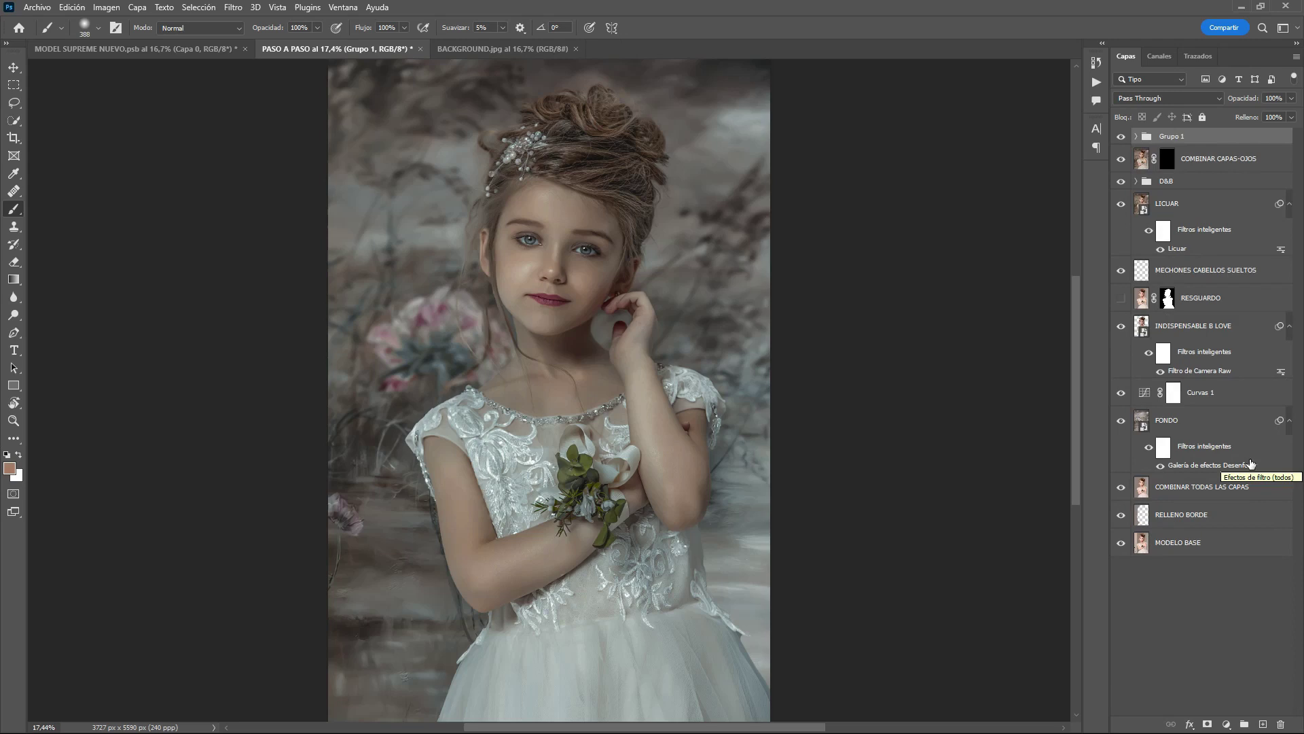
{"action": "double_click", "coordinate": [1180, 139]}
{"action": "type", "text": "ca"}
{"action": "key", "text": "Return"}
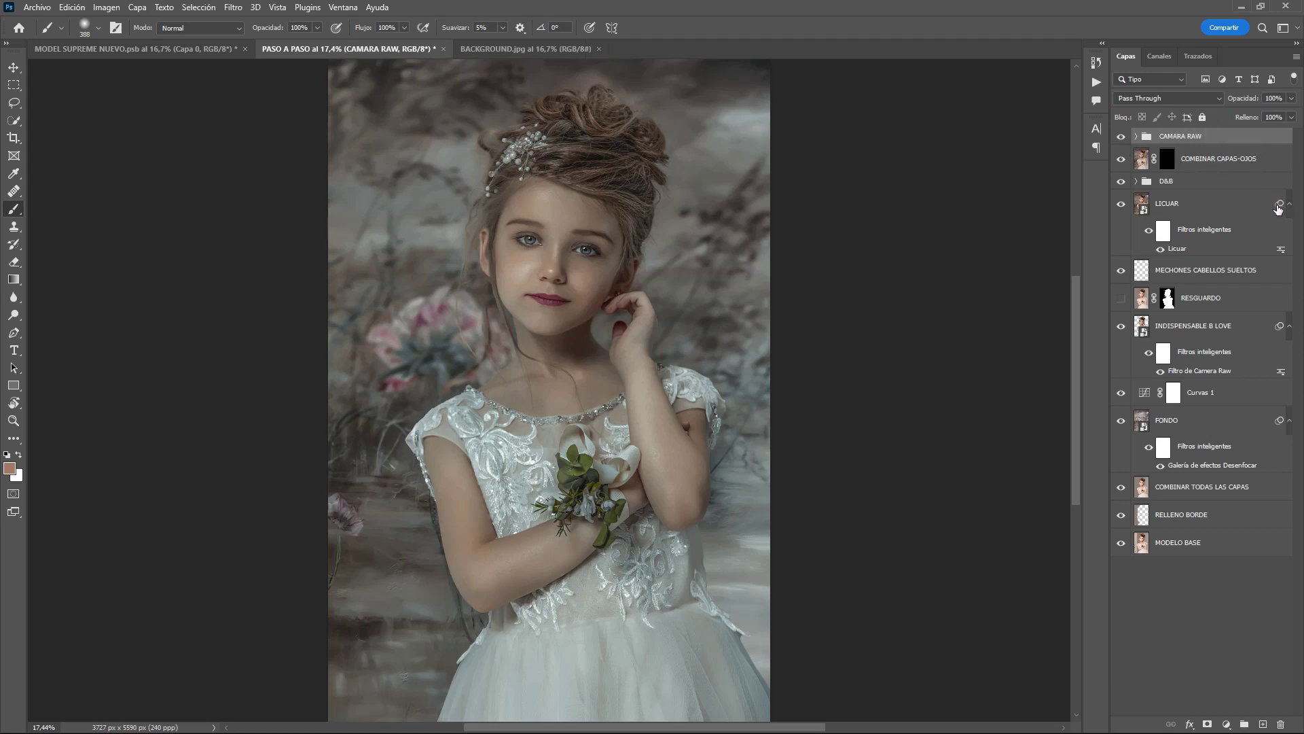
Step: Group all layers from CAMARA RAW down to RELLENO BORDE into a folder named EDICION
{"action": "left_click", "coordinate": [1234, 516], "text": "shift"}
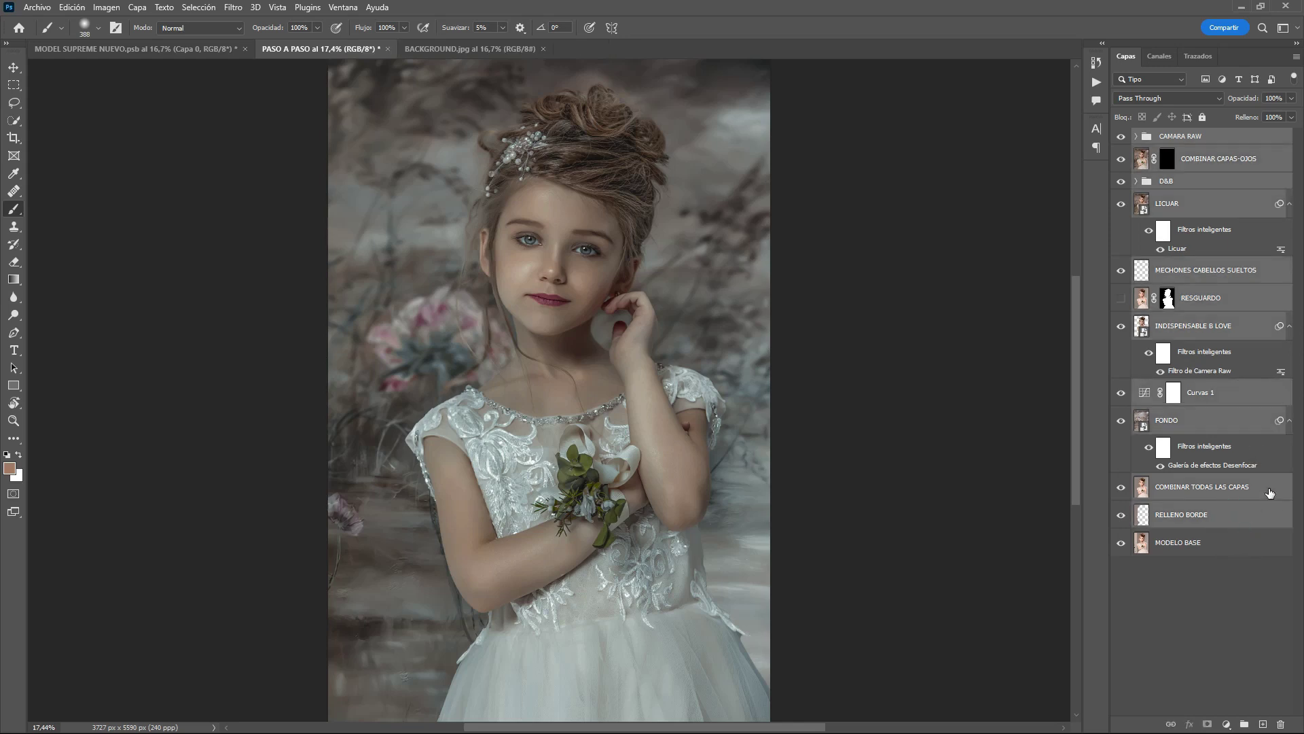
{"action": "key", "text": "ctrl+g"}
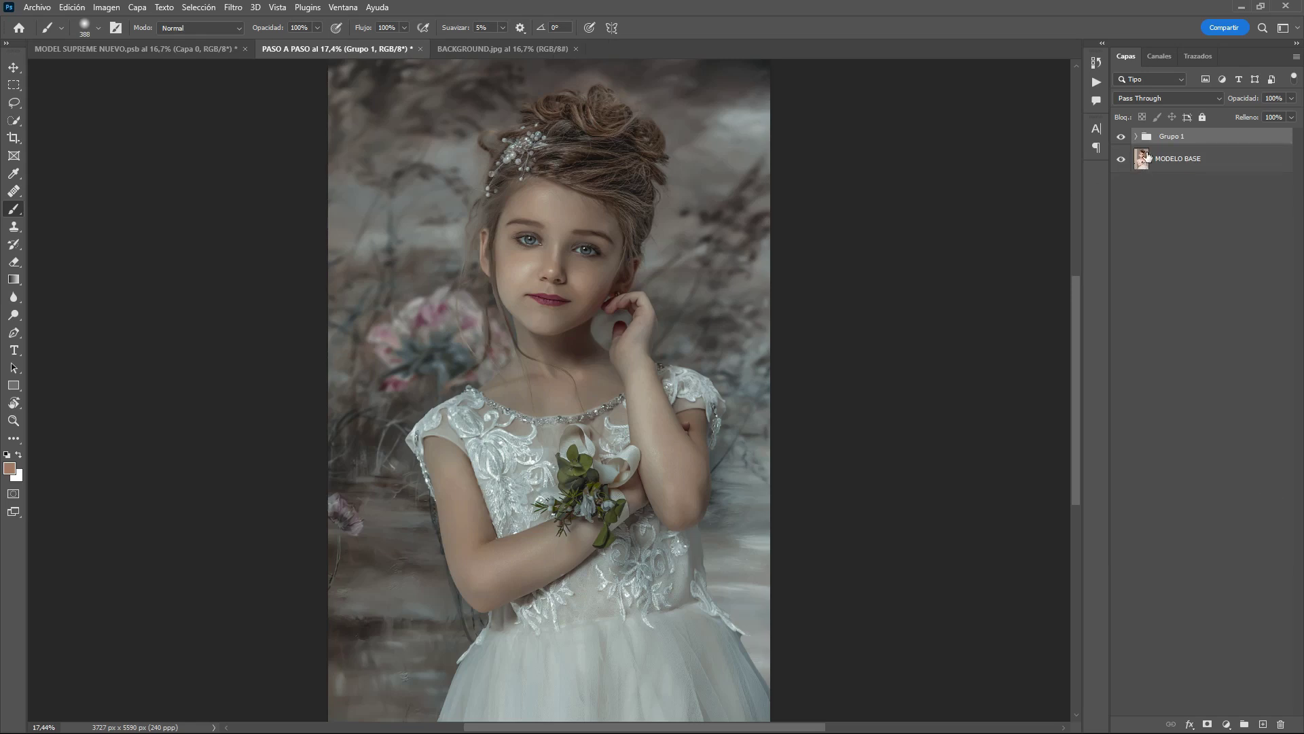
{"action": "double_click", "coordinate": [1169, 138]}
{"action": "type", "text": "EDICION"}
{"action": "left_click", "coordinate": [1232, 136]}
Step: Toggle the EDICION group's visibility to compare the portrait before and after editing
{"action": "left_click", "coordinate": [1123, 138]}
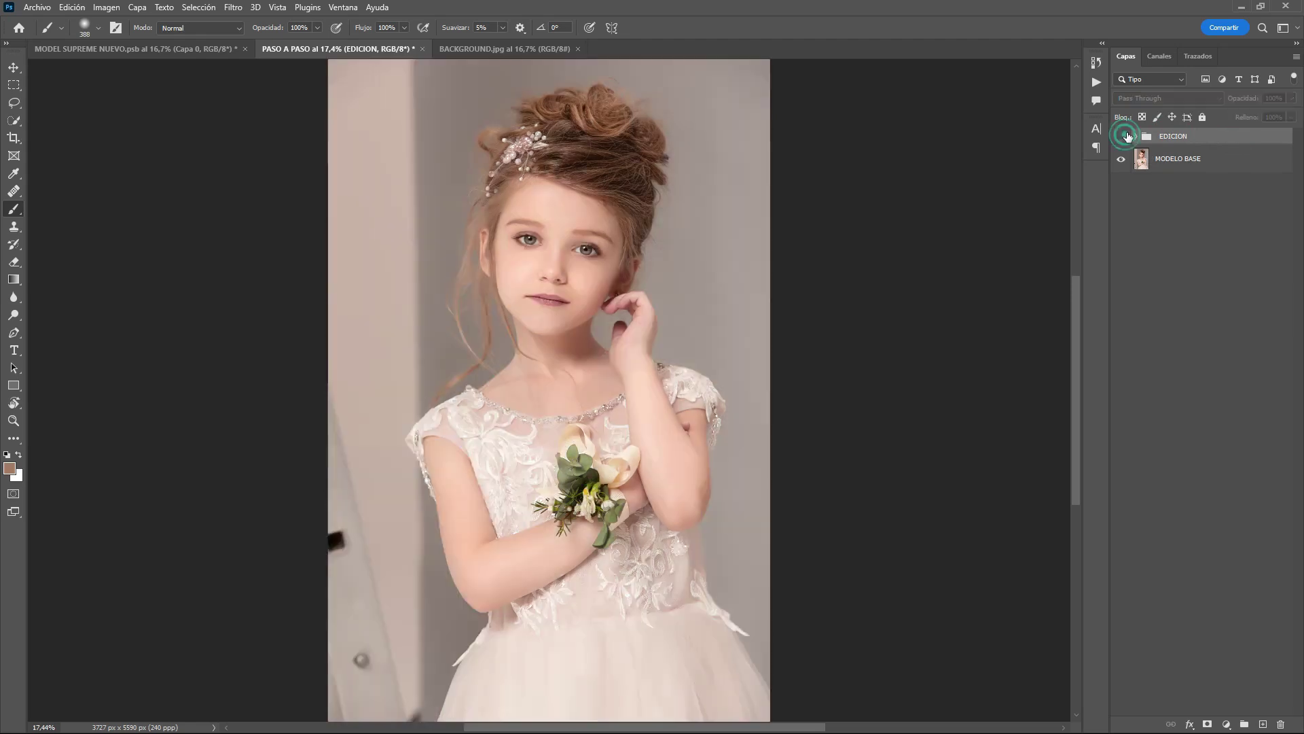
{"action": "left_click", "coordinate": [1122, 137]}
{"action": "left_click", "coordinate": [1122, 137]}
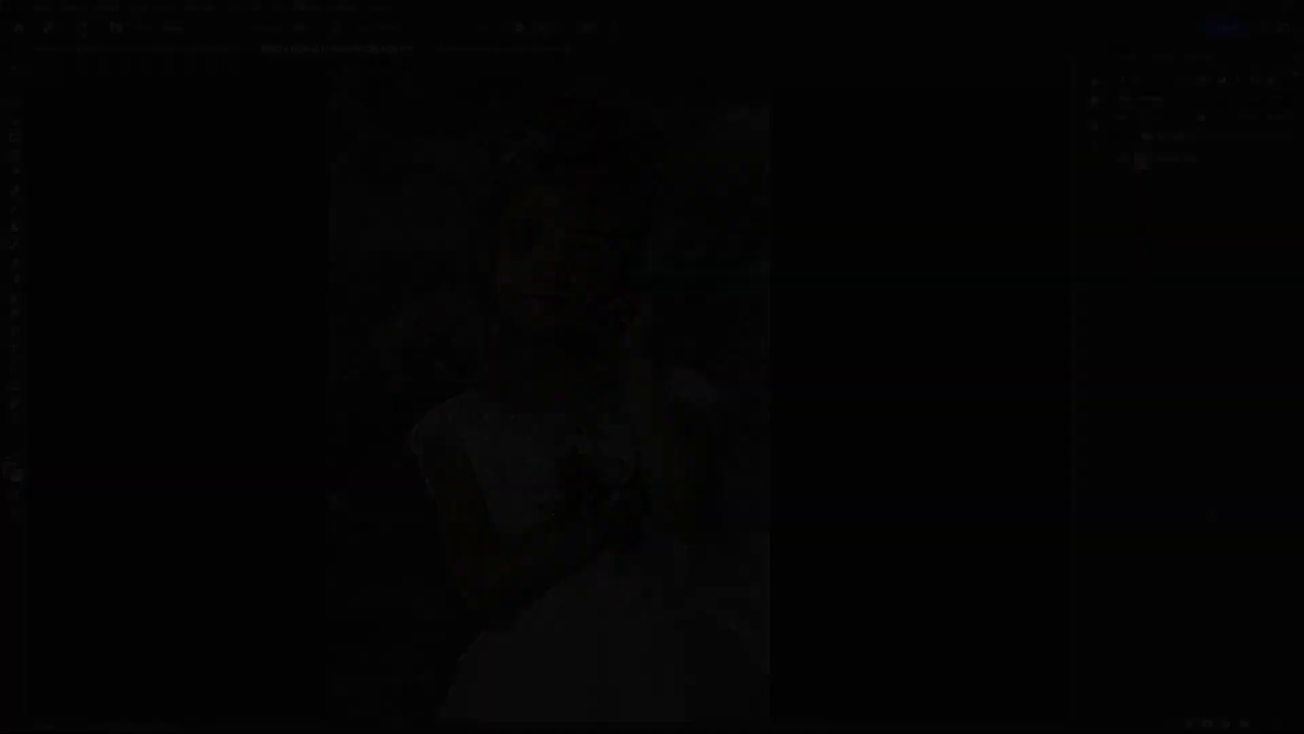